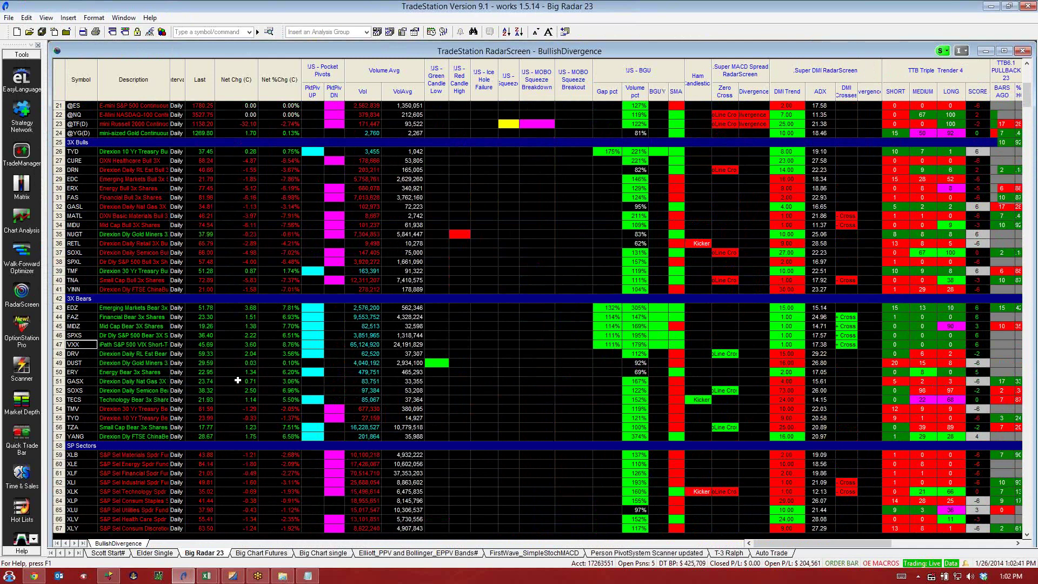
Step: Review the RadarScreen symbol list through Top Stocks 1.26.14, and switch to the EOW Base Dec 12.13 workbook in Excel
{"action": "scroll", "coordinate": [292, 449], "scroll_direction": "down", "scroll_amount": 3}
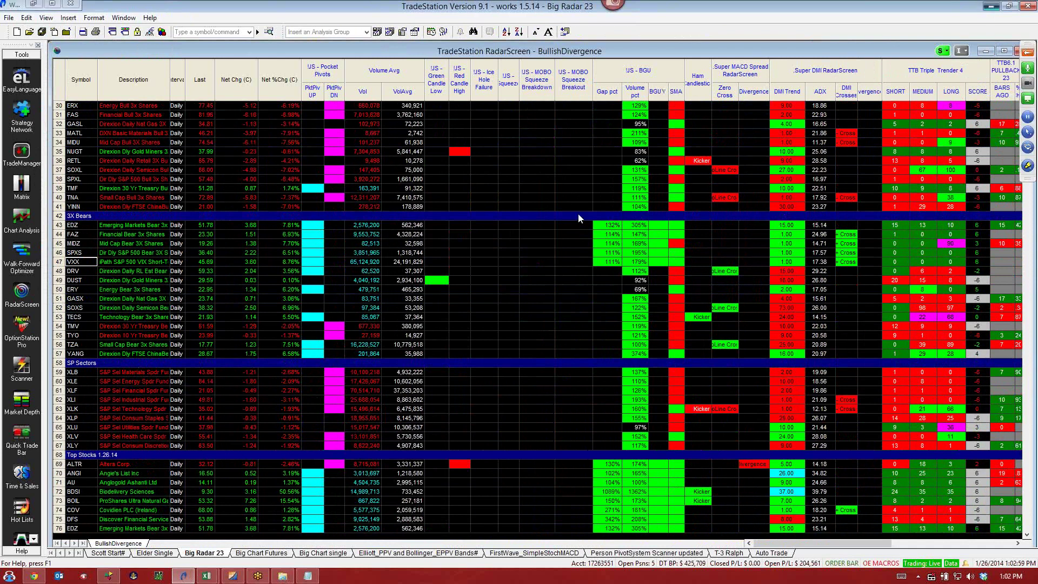
{"action": "left_click", "coordinate": [184, 575]}
{"action": "mouse_move", "coordinate": [206, 574]}
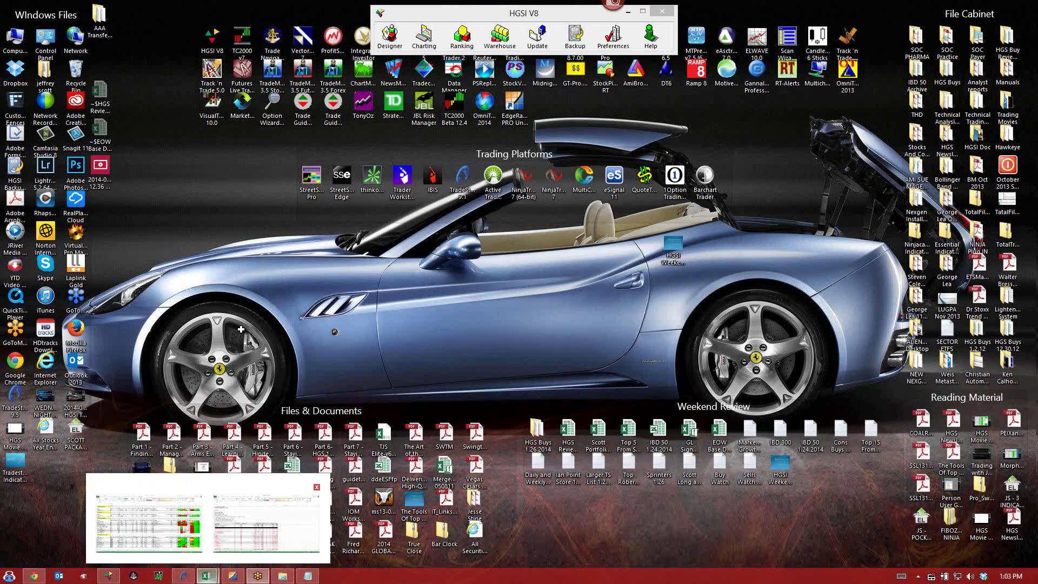
{"action": "left_click", "coordinate": [266, 522]}
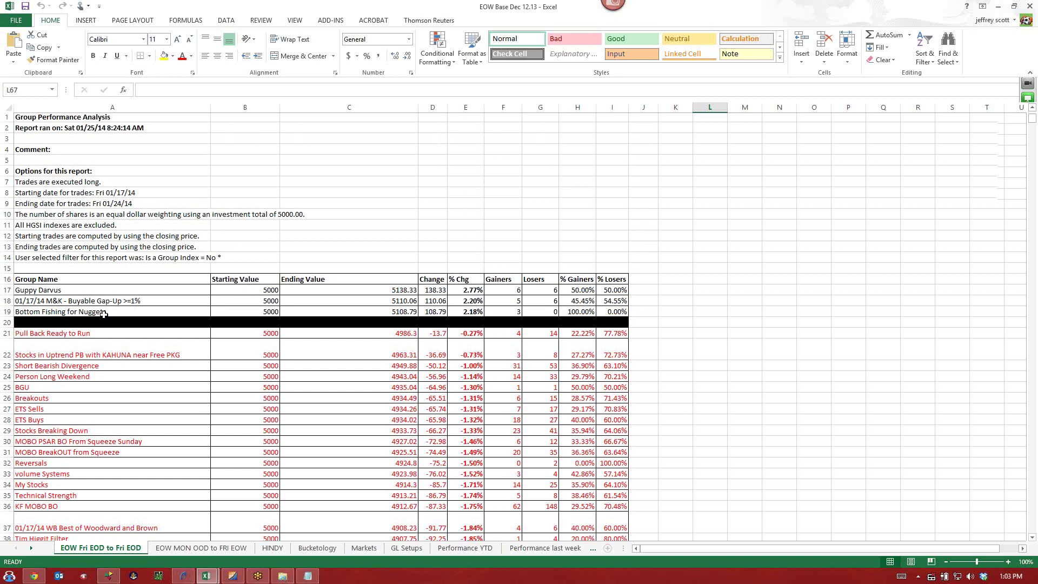
Step: Examine the % Chg ranking of the groups in the Group Performance Analysis, including the highlighted S&P 500, HGS 100, Sprinters and IBD 50 rows
{"action": "scroll", "coordinate": [103, 314], "scroll_direction": "down", "scroll_amount": 17}
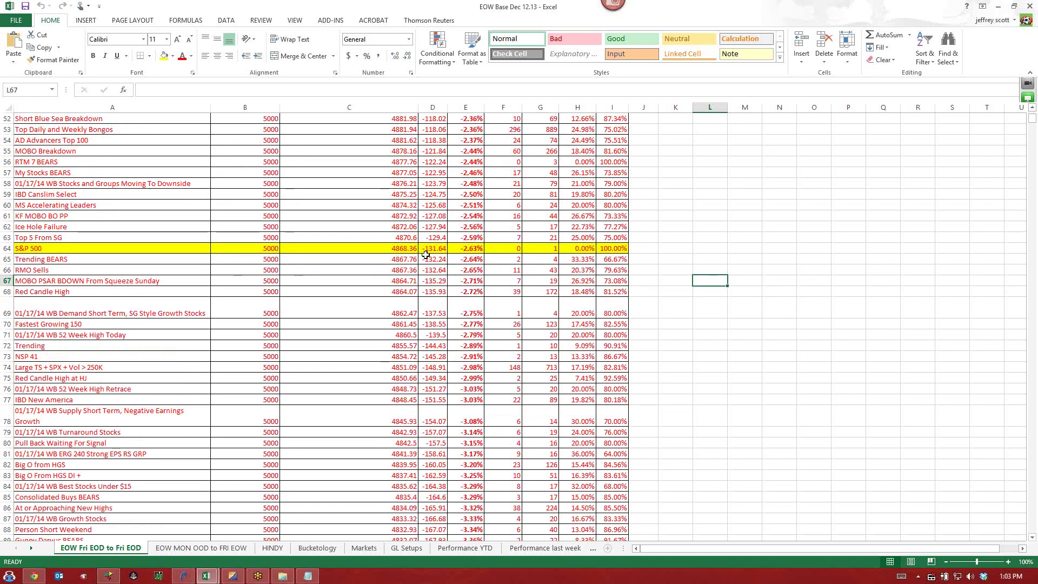
{"action": "scroll", "coordinate": [65, 492], "scroll_direction": "down", "scroll_amount": 9}
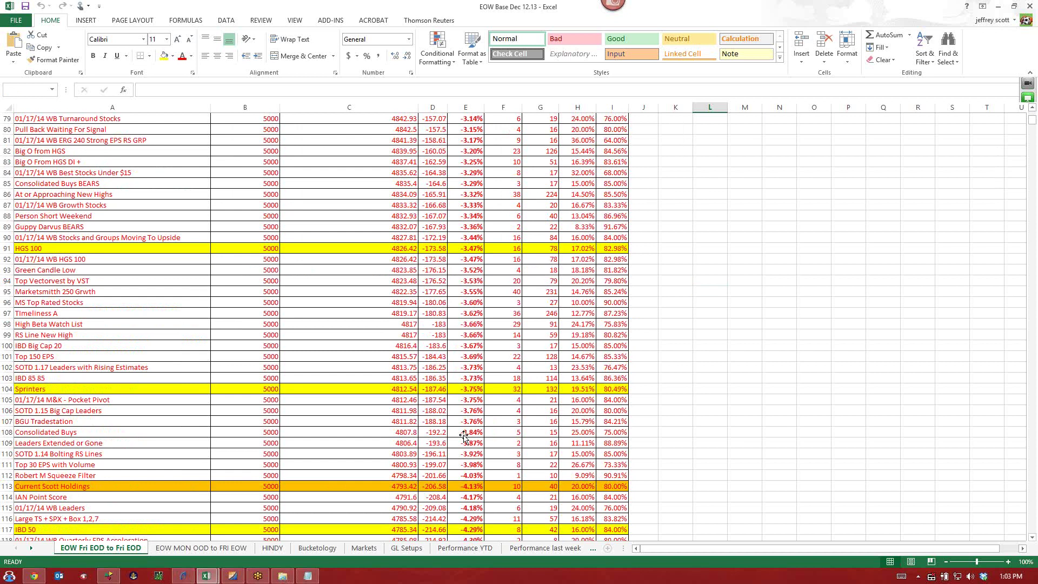
{"action": "scroll", "coordinate": [464, 437], "scroll_direction": "down", "scroll_amount": 3}
{"action": "left_click", "coordinate": [464, 436]}
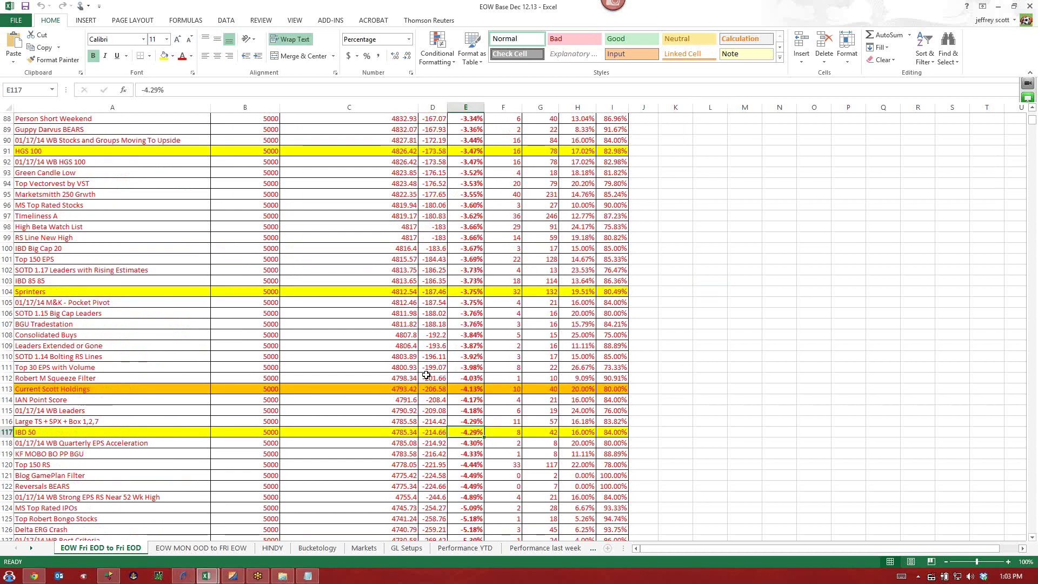
{"action": "scroll", "coordinate": [347, 359], "scroll_direction": "down", "scroll_amount": 2}
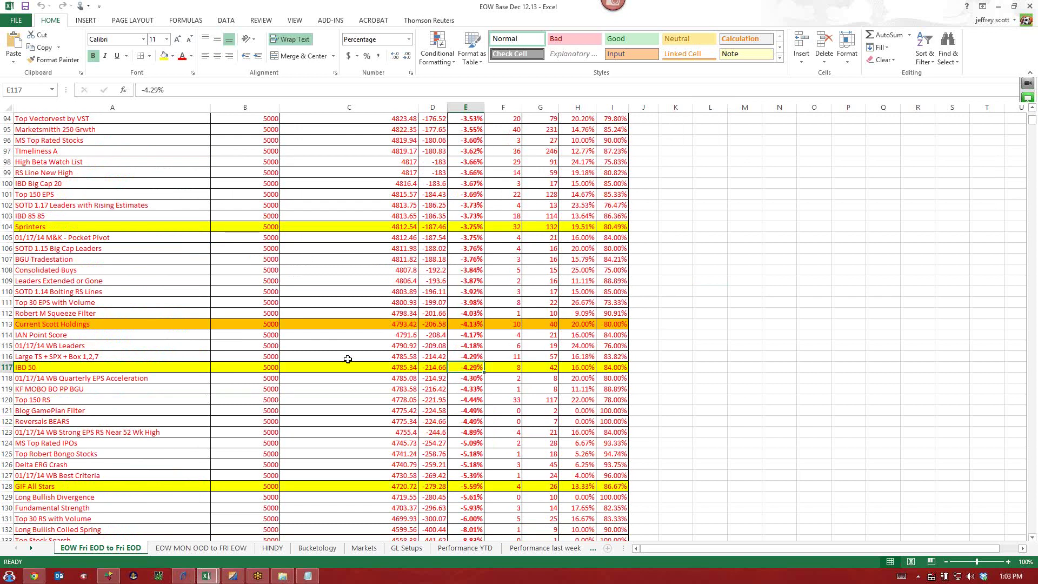
{"action": "scroll", "coordinate": [463, 267], "scroll_direction": "up", "scroll_amount": 1}
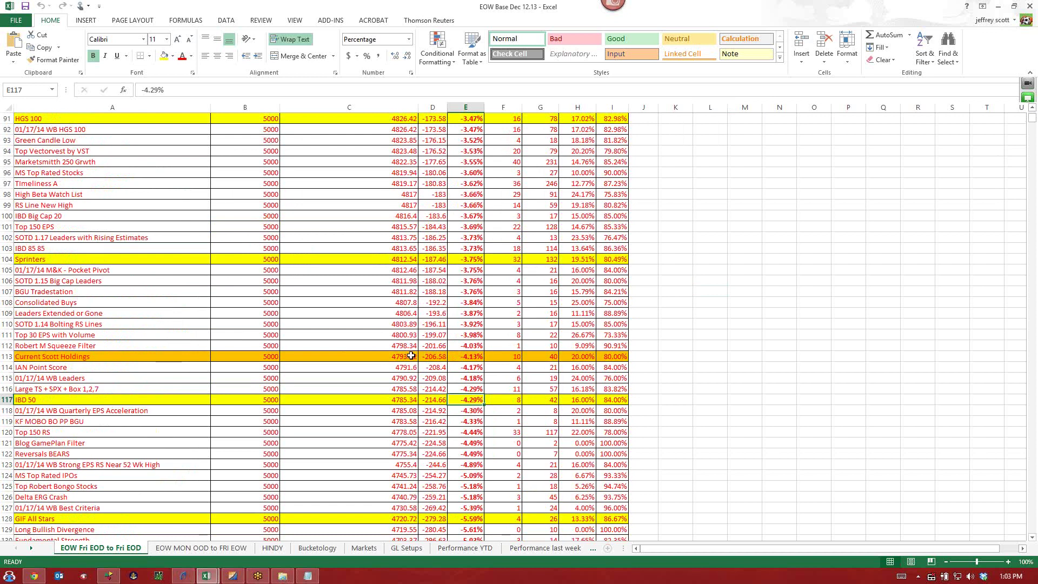
{"action": "scroll", "coordinate": [494, 311], "scroll_direction": "up", "scroll_amount": 16}
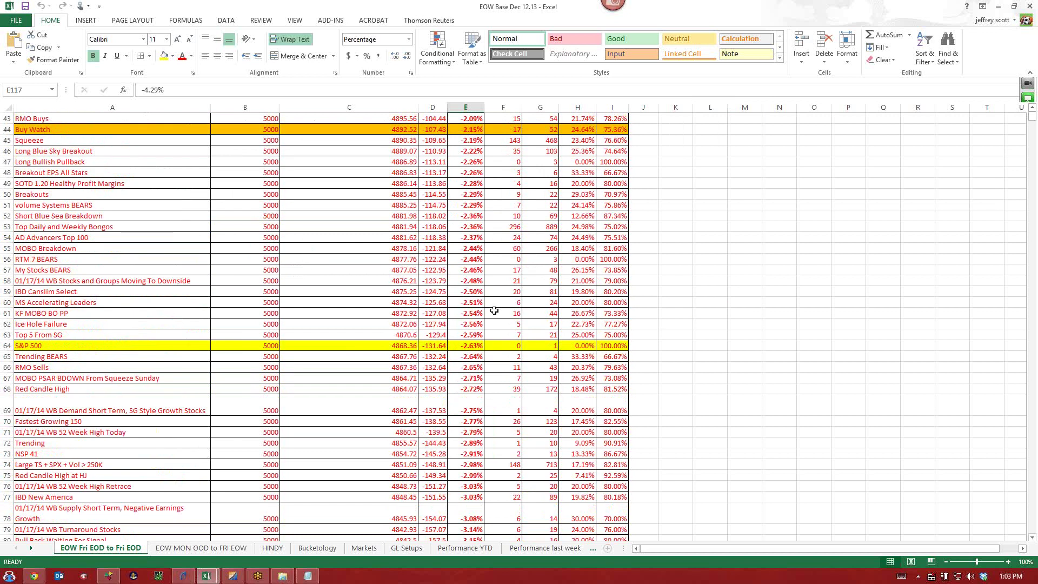
{"action": "scroll", "coordinate": [494, 310], "scroll_direction": "up", "scroll_amount": 14}
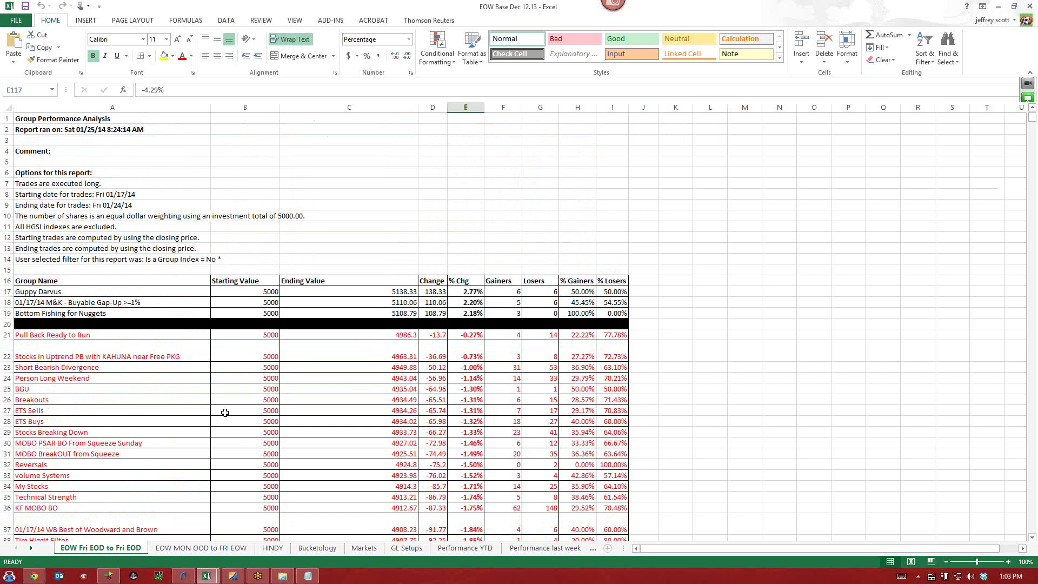
Step: Review the per-group security tables below the ranking, including M&K Buyable Gap-Up and Bottom Fishing for Nuggets
{"action": "scroll", "coordinate": [225, 413], "scroll_direction": "down", "scroll_amount": 20}
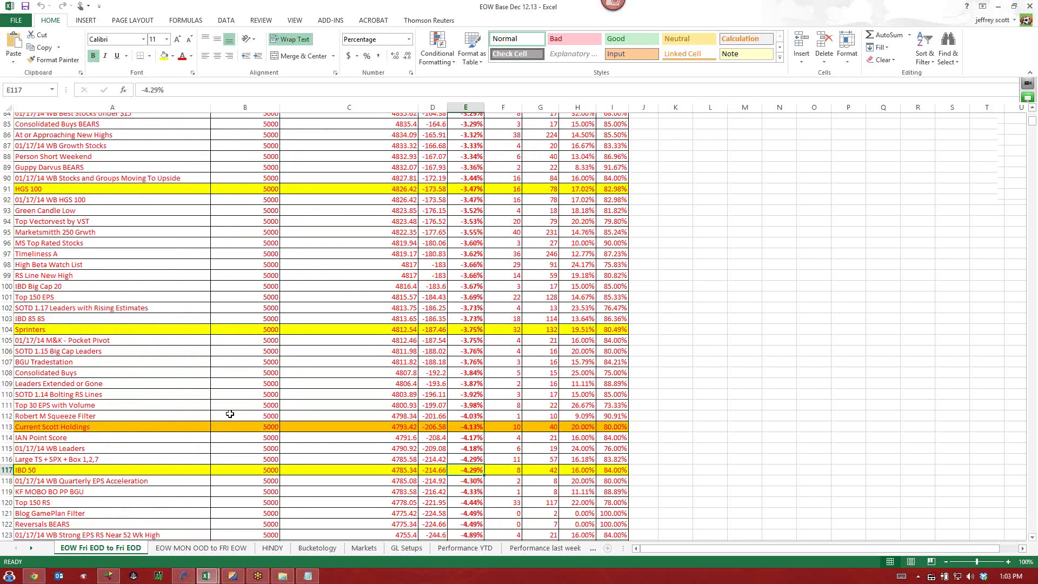
{"action": "scroll", "coordinate": [229, 413], "scroll_direction": "down", "scroll_amount": 14}
{"action": "scroll", "coordinate": [228, 412], "scroll_direction": "down", "scroll_amount": 11}
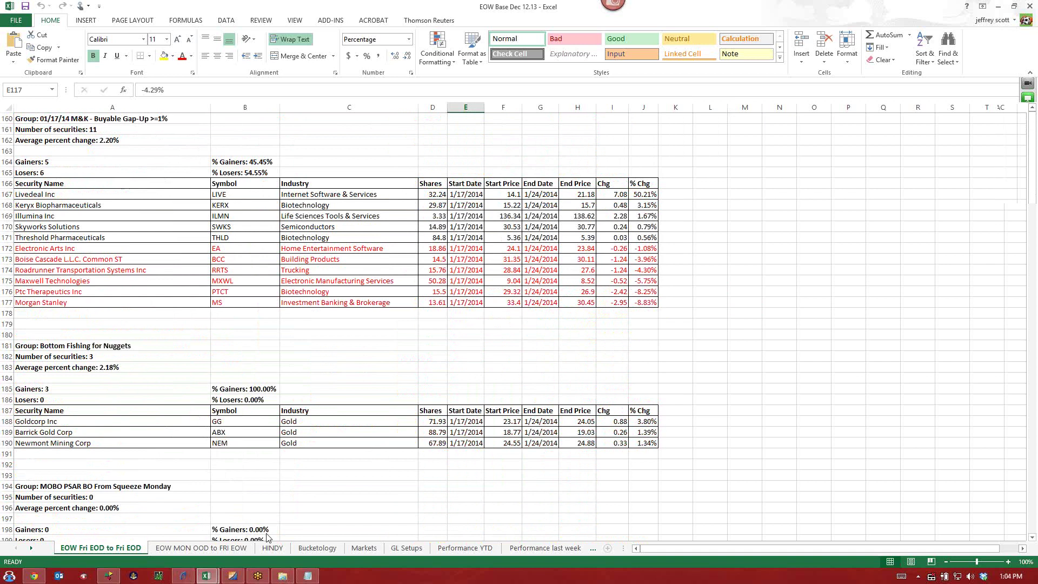
Step: Examine the Hindenburg Omen report data on the HINDY sheet through the 1/24/2014 row
{"action": "left_click", "coordinate": [272, 547]}
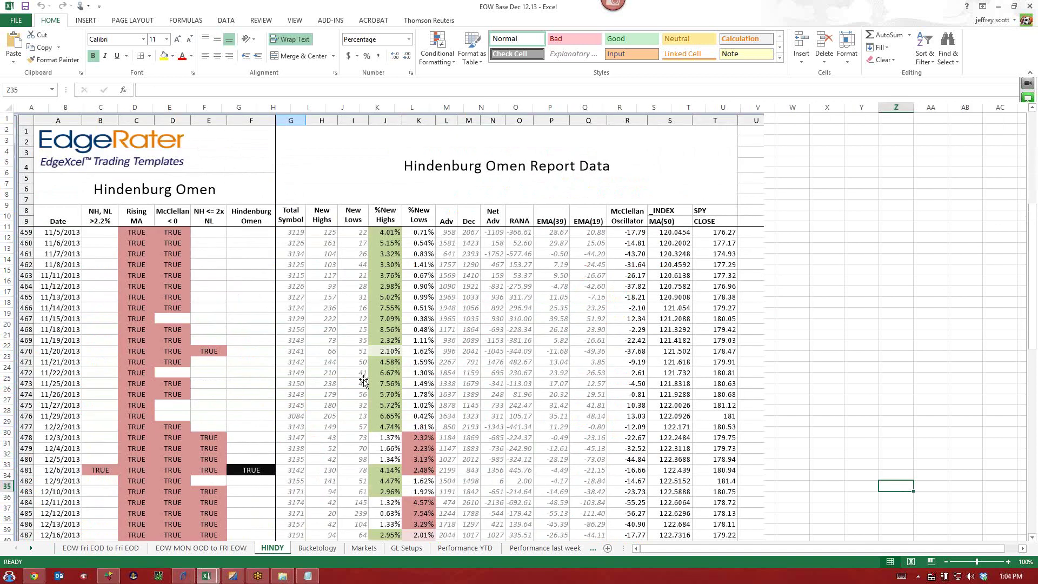
{"action": "scroll", "coordinate": [944, 515], "scroll_direction": "down", "scroll_amount": 14}
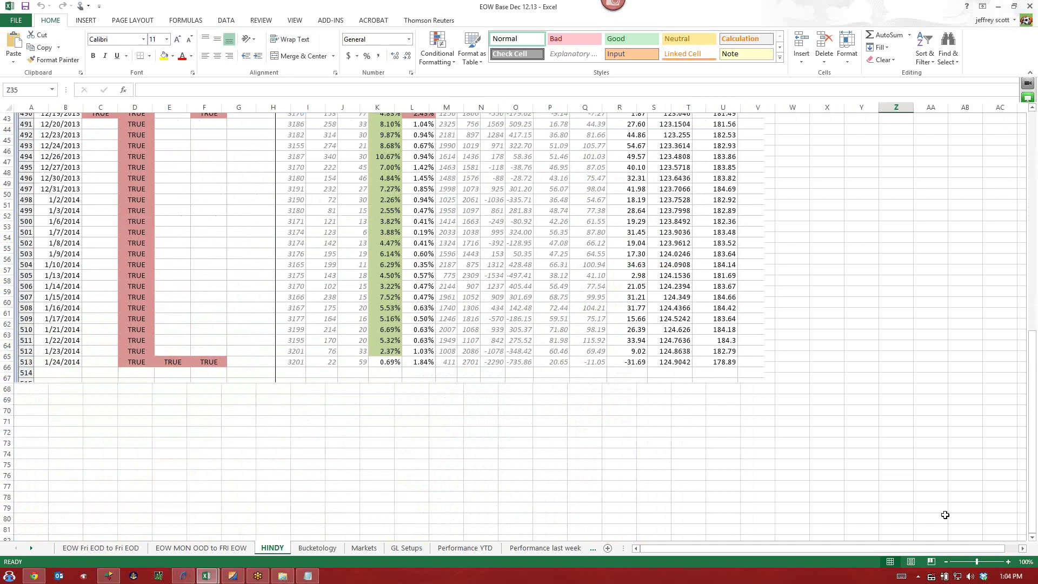
{"action": "scroll", "coordinate": [653, 358], "scroll_direction": "up", "scroll_amount": 6}
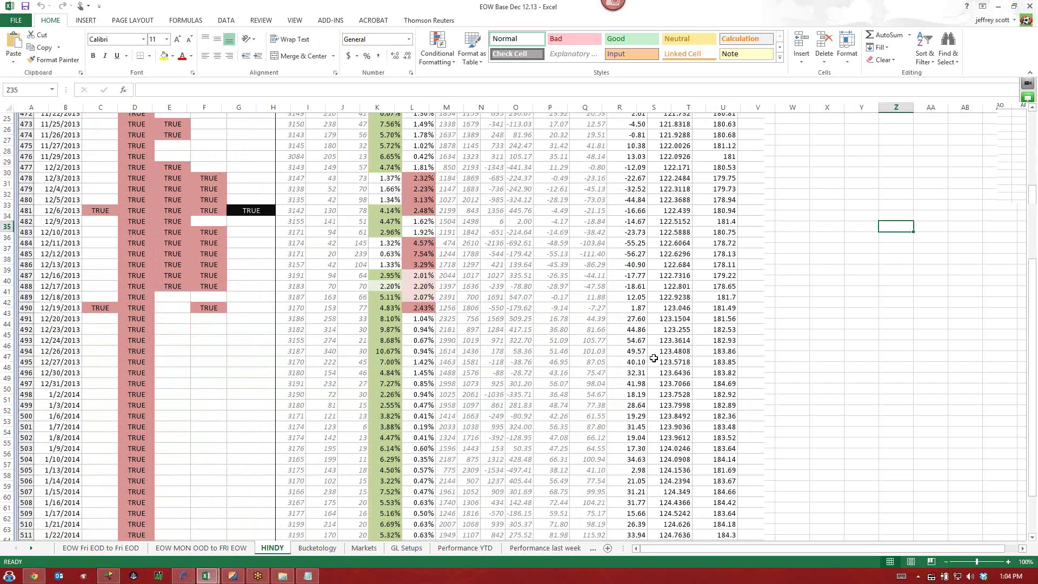
{"action": "scroll", "coordinate": [119, 185], "scroll_direction": "down", "scroll_amount": 2, "text": "ctrl"}
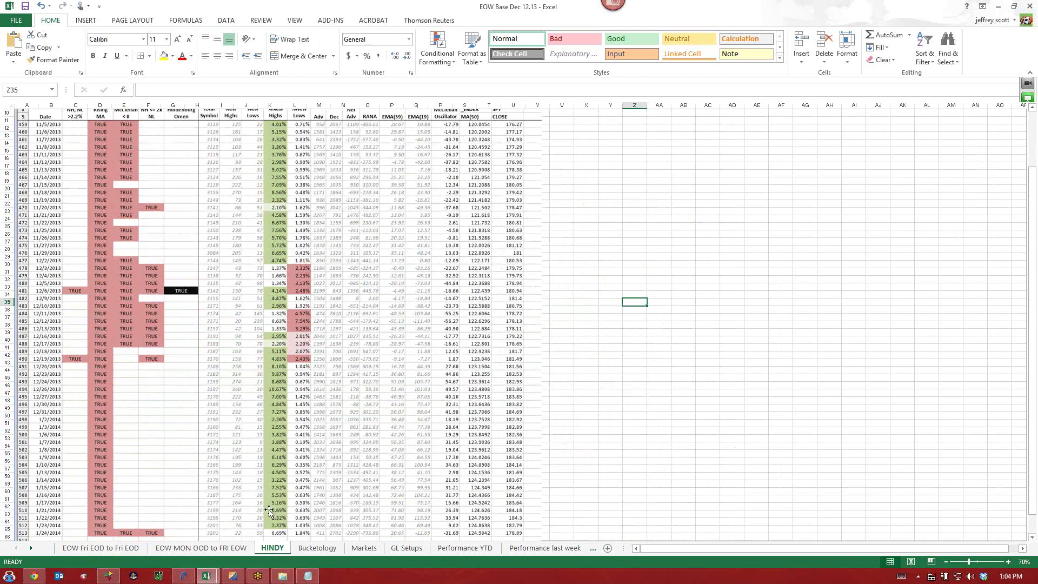
Step: View the %B Buckets report for the S&P Composite 1500 on the Bucketology sheet
{"action": "left_click", "coordinate": [324, 549]}
{"action": "scroll", "coordinate": [276, 460], "scroll_direction": "down", "scroll_amount": 2}
{"action": "left_click", "coordinate": [324, 550]}
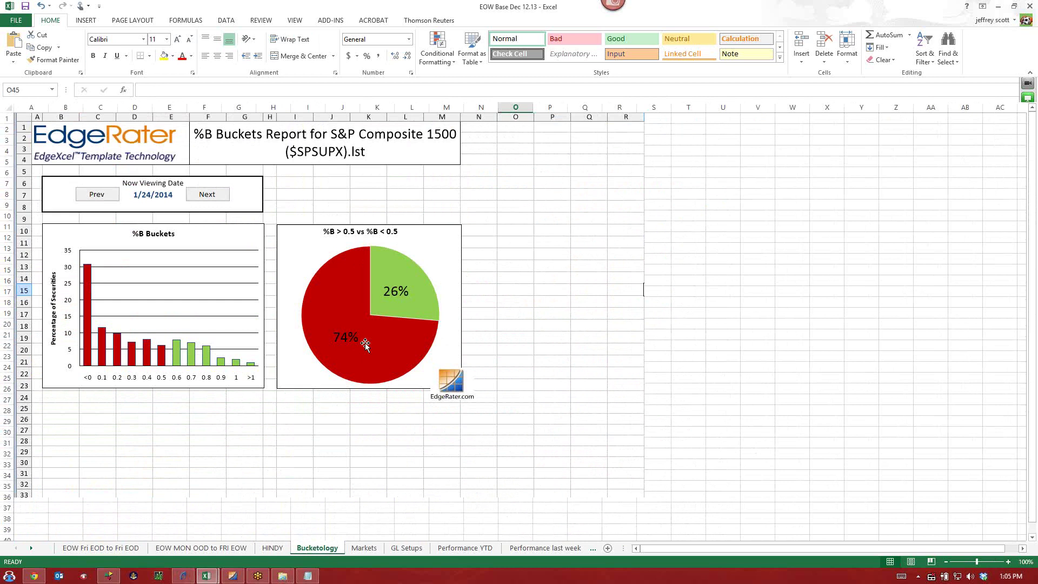
Step: Examine the color-coded Percent B and %B*BW columns on the Markets sheet from 10/2013 through 01/24/14
{"action": "left_click", "coordinate": [363, 548]}
{"action": "scroll", "coordinate": [361, 315], "scroll_direction": "down", "scroll_amount": 1}
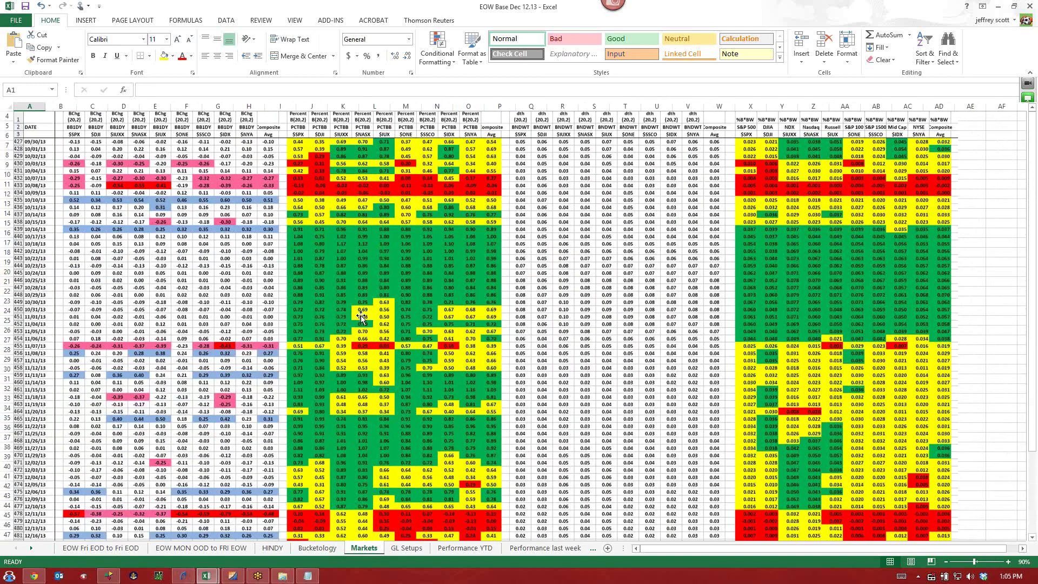
{"action": "scroll", "coordinate": [361, 316], "scroll_direction": "up", "scroll_amount": 1}
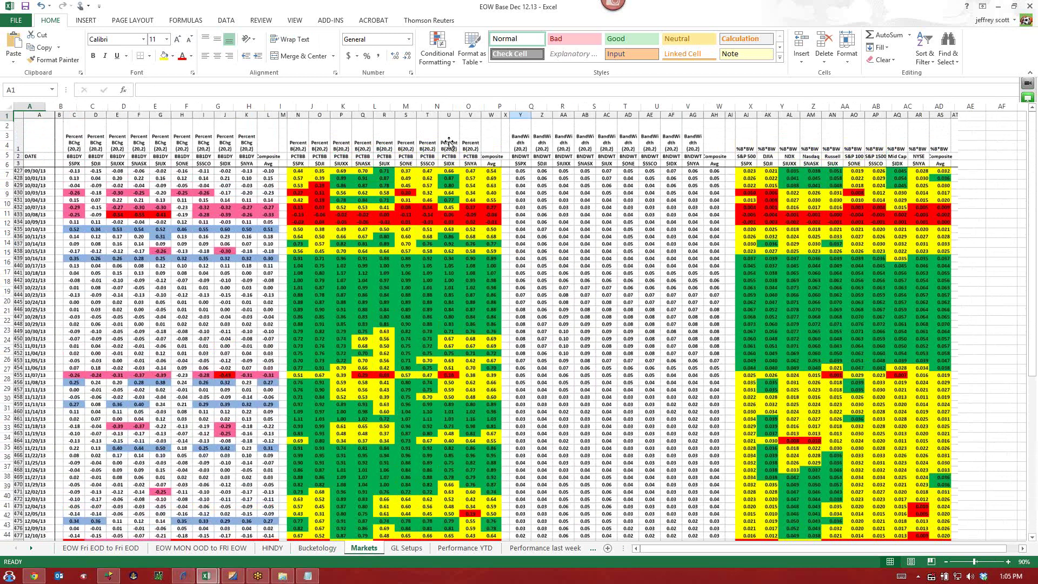
{"action": "scroll", "coordinate": [451, 247], "scroll_direction": "down", "scroll_amount": 12}
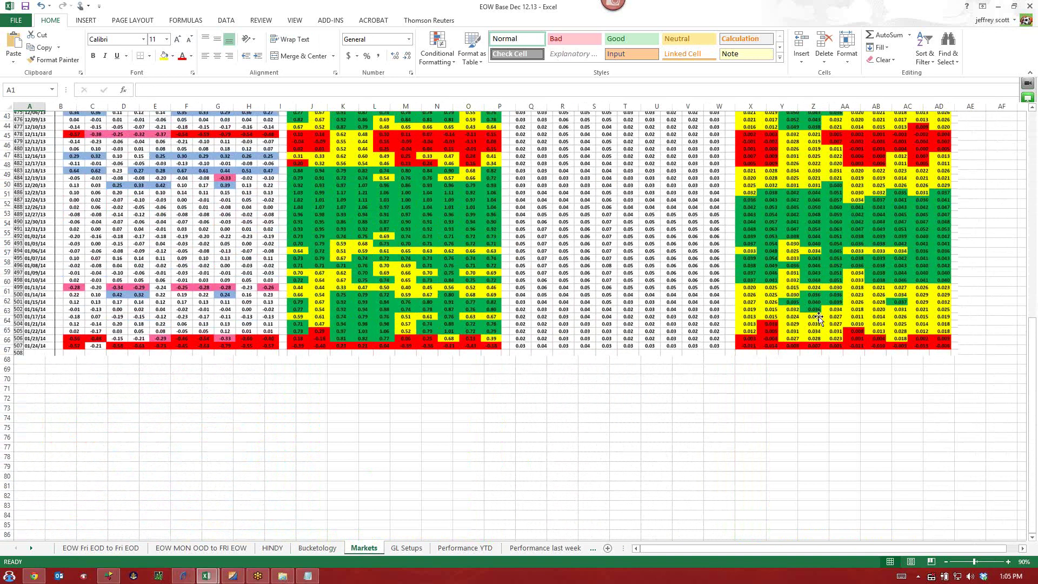
{"action": "scroll", "coordinate": [819, 319], "scroll_direction": "up", "scroll_amount": 8}
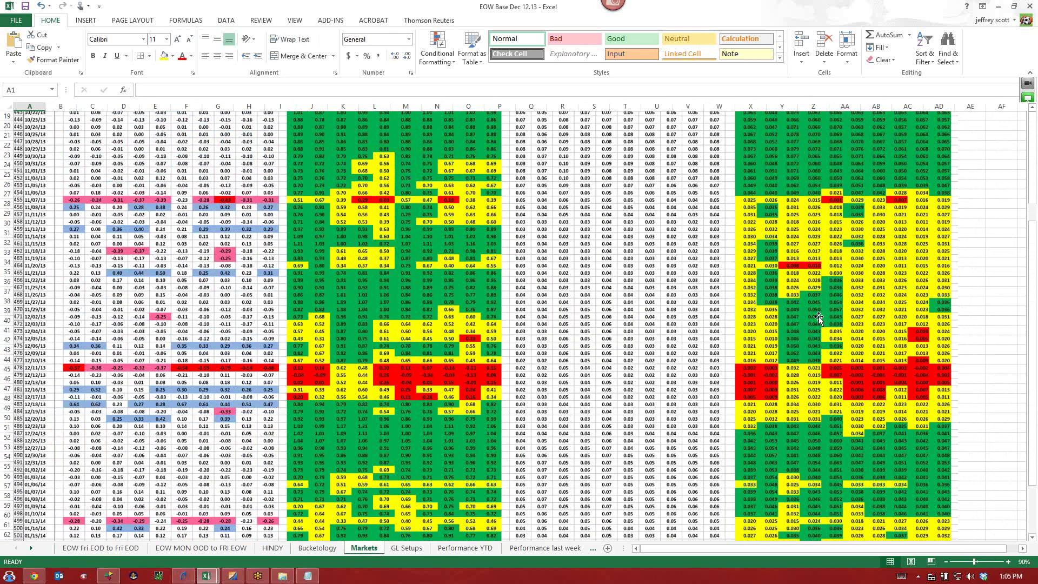
{"action": "scroll", "coordinate": [819, 318], "scroll_direction": "up", "scroll_amount": 6}
{"action": "scroll", "coordinate": [806, 322], "scroll_direction": "down", "scroll_amount": 11}
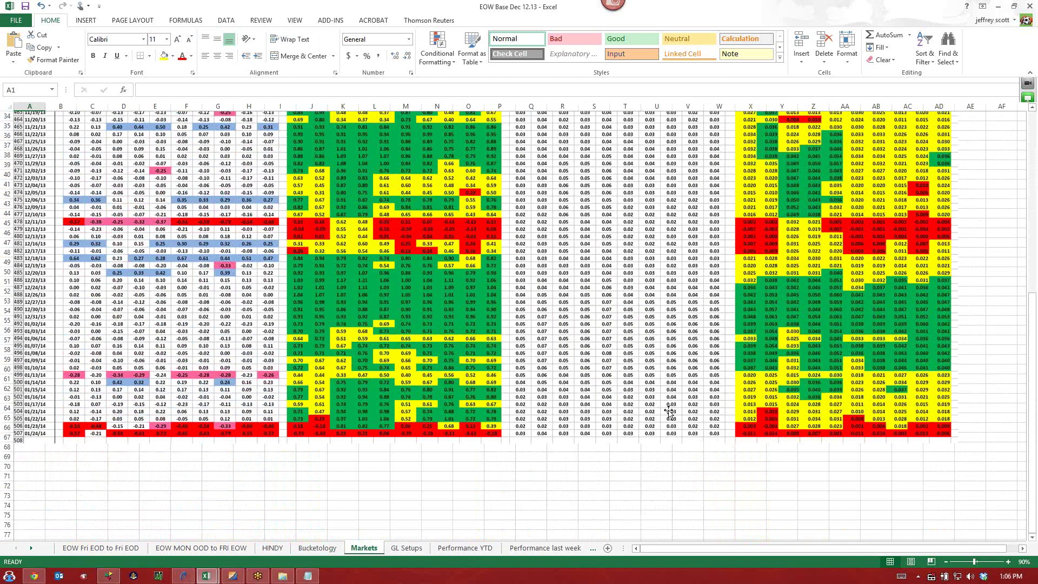
{"action": "scroll", "coordinate": [682, 393], "scroll_direction": "up", "scroll_amount": 5}
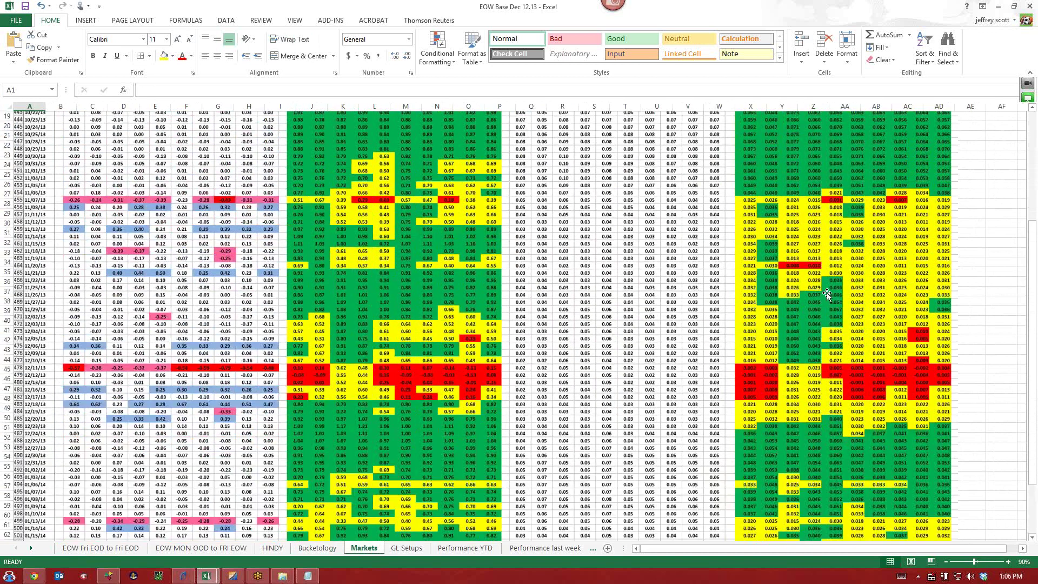
{"action": "scroll", "coordinate": [768, 269], "scroll_direction": "down", "scroll_amount": 2}
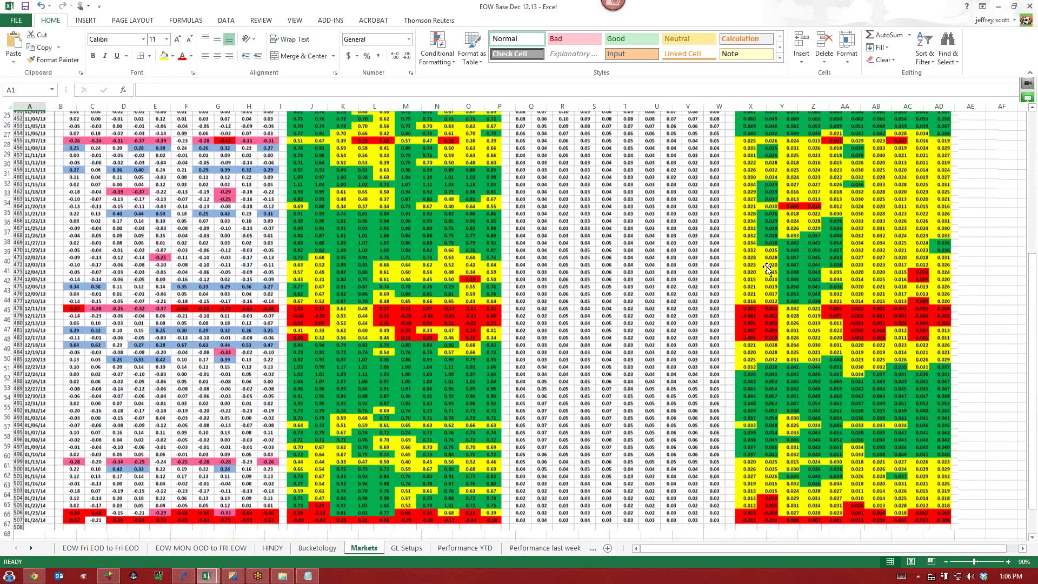
{"action": "scroll", "coordinate": [768, 268], "scroll_direction": "down", "scroll_amount": 2}
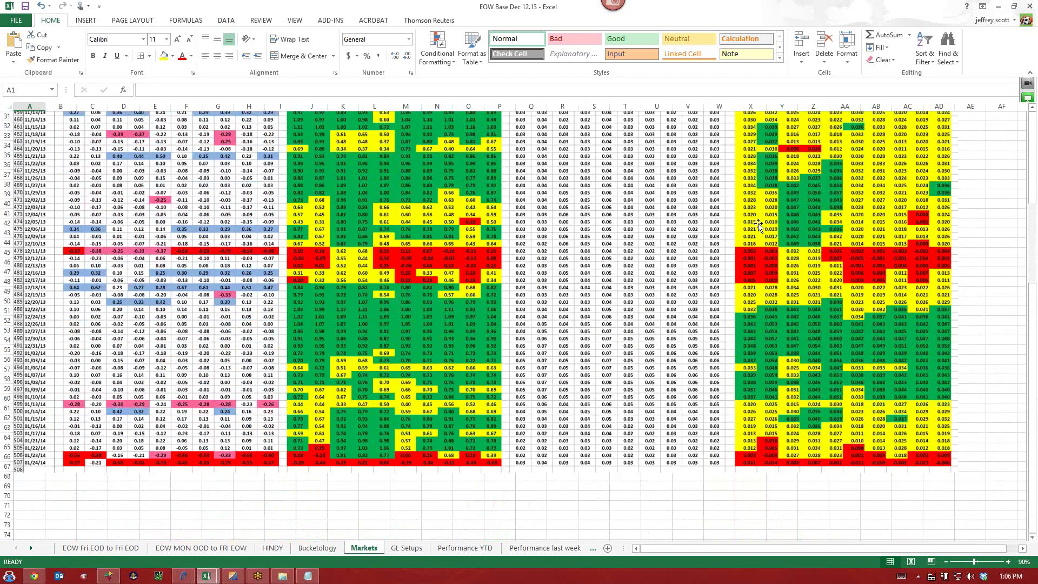
{"action": "scroll", "coordinate": [325, 365], "scroll_direction": "up", "scroll_amount": 10}
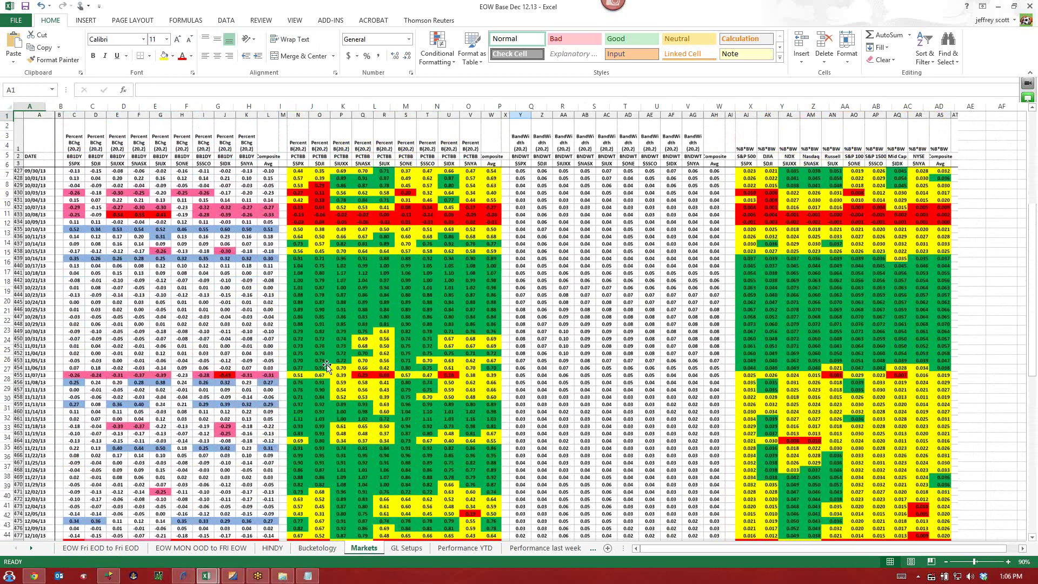
{"action": "scroll", "coordinate": [326, 365], "scroll_direction": "down", "scroll_amount": 8}
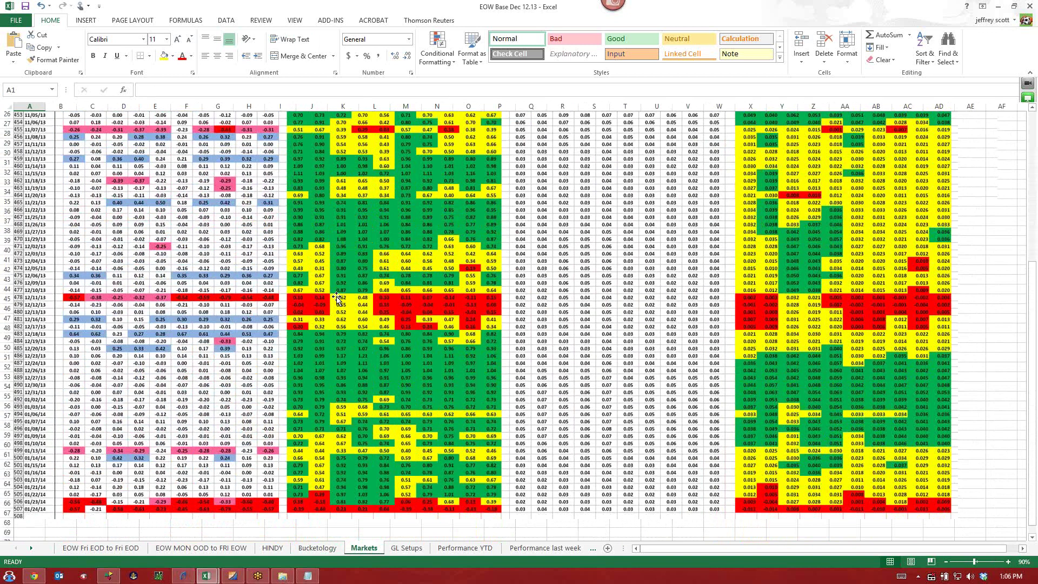
{"action": "scroll", "coordinate": [338, 299], "scroll_direction": "up", "scroll_amount": 1}
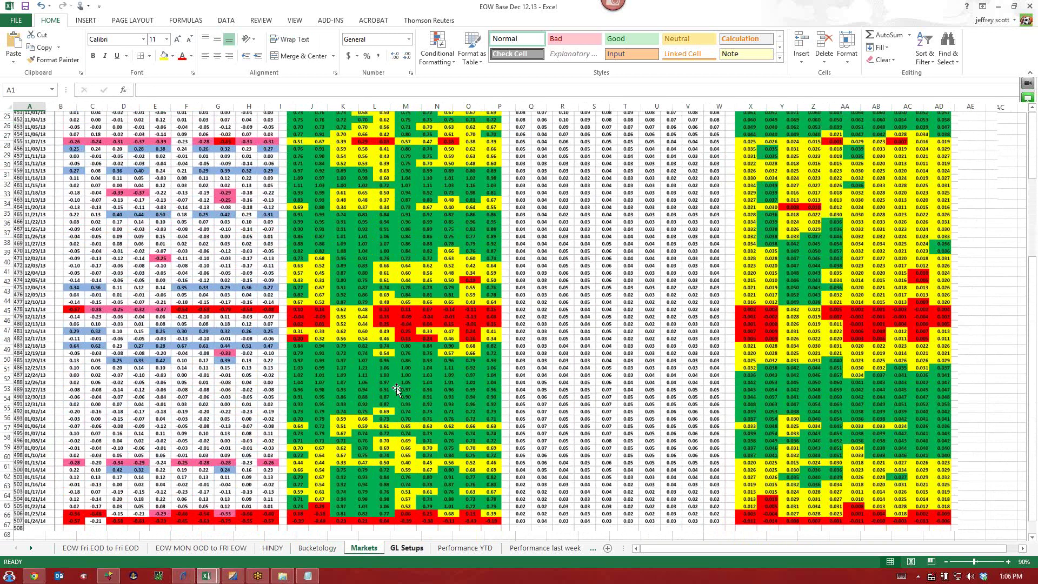
Step: Review the ERG, EPS, RS, GRP, A/D letter rank and HGS Boxes %Gain charts on the Performance YTD sheet
{"action": "key", "text": "ctrl+Page_Down"}
{"action": "key", "text": "ctrl+Page_Down"}
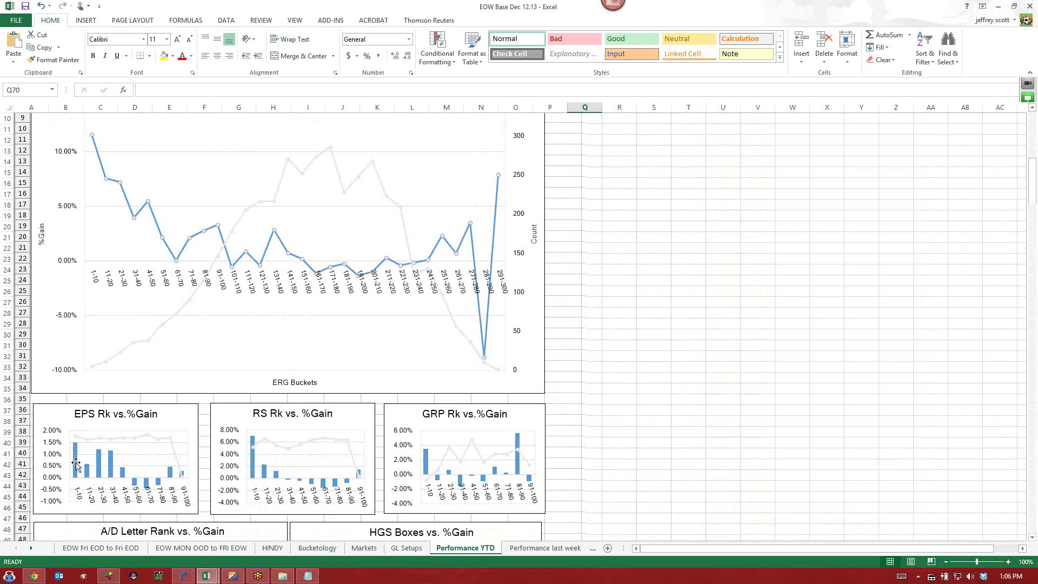
{"action": "scroll", "coordinate": [104, 474], "scroll_direction": "down", "scroll_amount": 6}
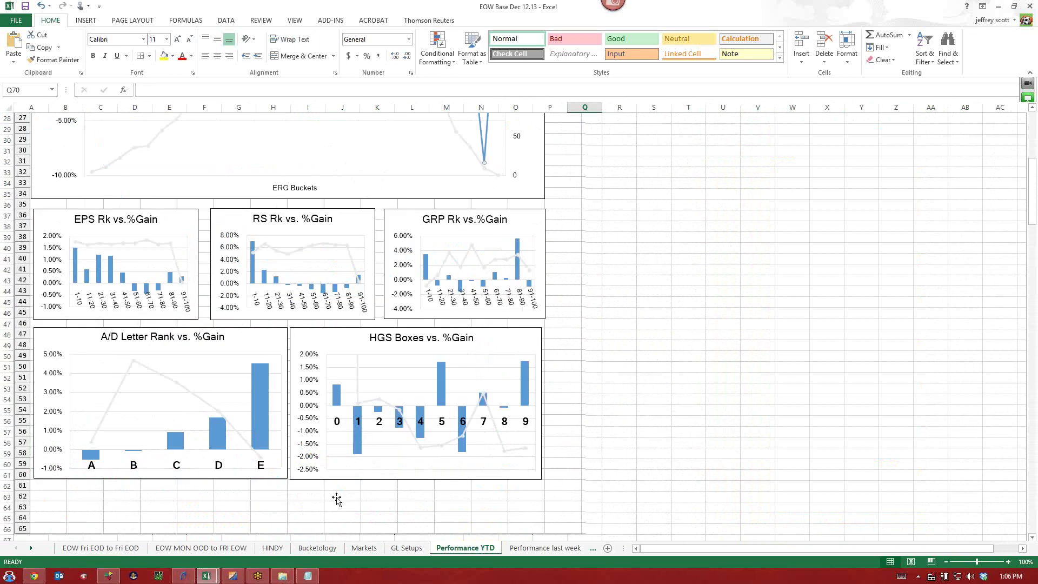
Step: Review the %Gain summary charts for 1/19/2014 - 1/24/2014 on the Performance last week sheet, down to HGS Boxes
{"action": "left_click", "coordinate": [545, 548]}
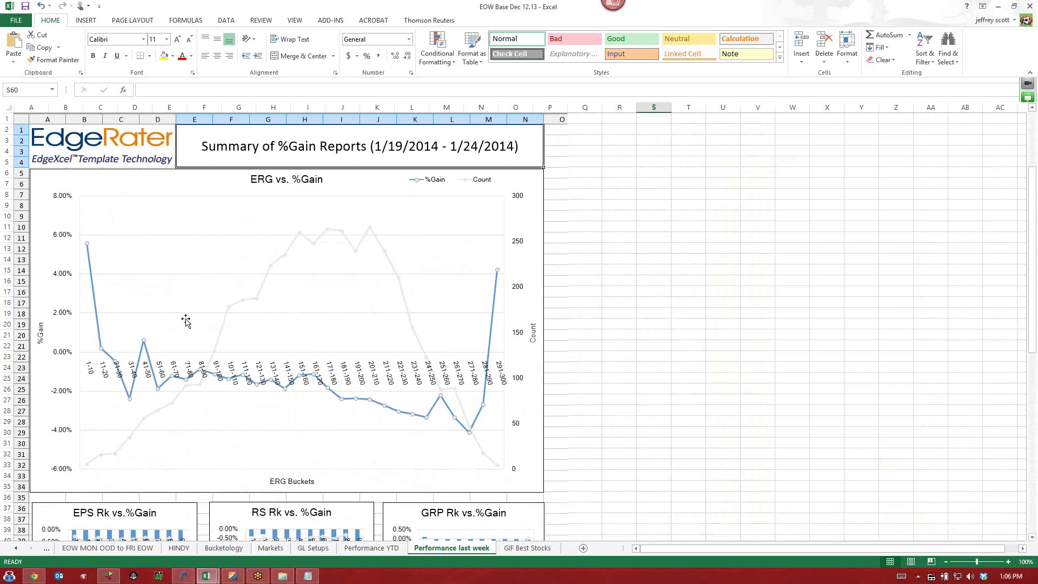
{"action": "scroll", "coordinate": [185, 321], "scroll_direction": "down", "scroll_amount": 3}
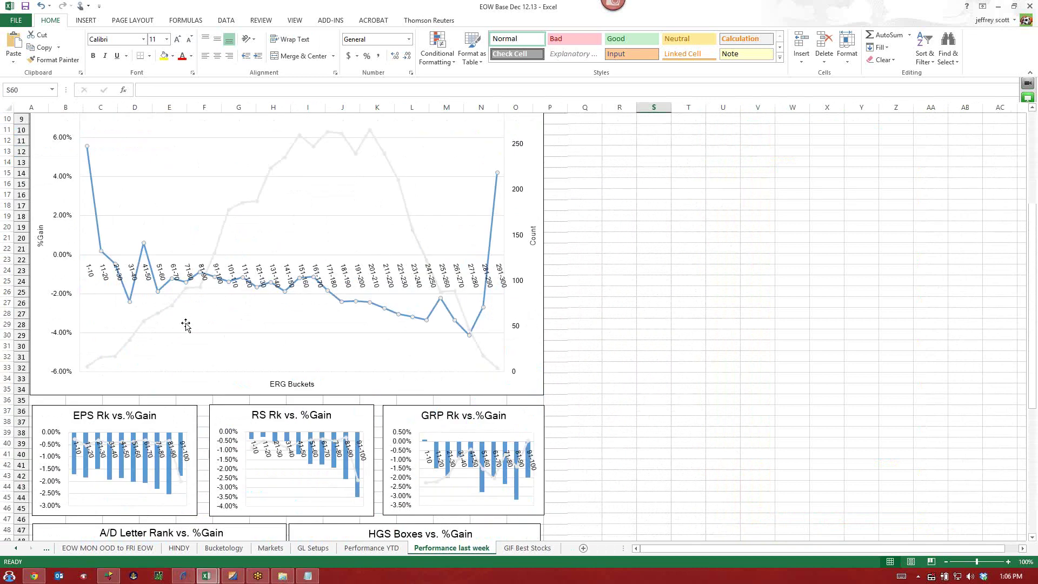
{"action": "scroll", "coordinate": [185, 324], "scroll_direction": "down", "scroll_amount": 2}
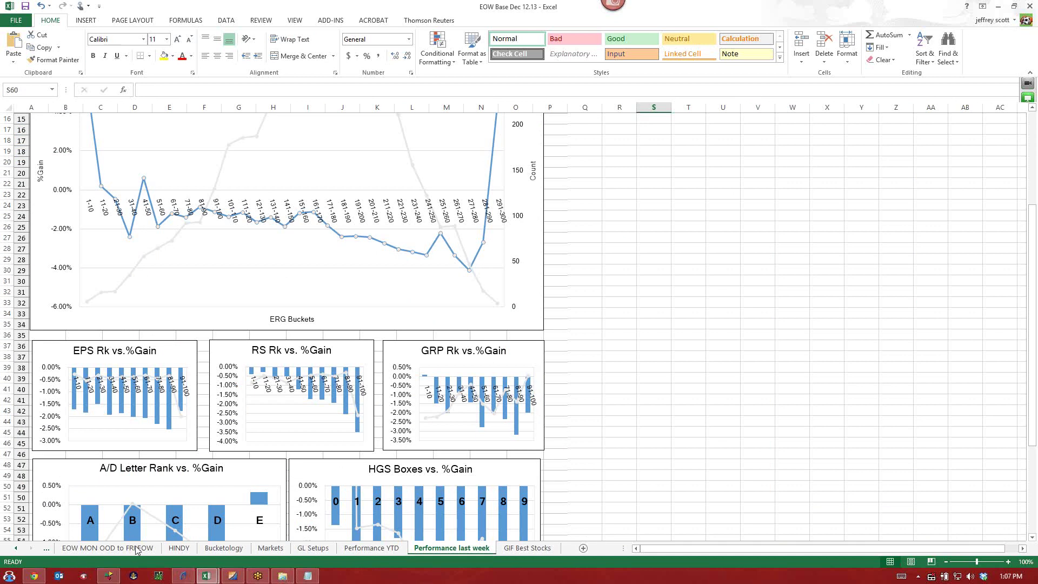
{"action": "scroll", "coordinate": [125, 486], "scroll_direction": "down", "scroll_amount": 1}
{"action": "scroll", "coordinate": [125, 485], "scroll_direction": "down", "scroll_amount": 2}
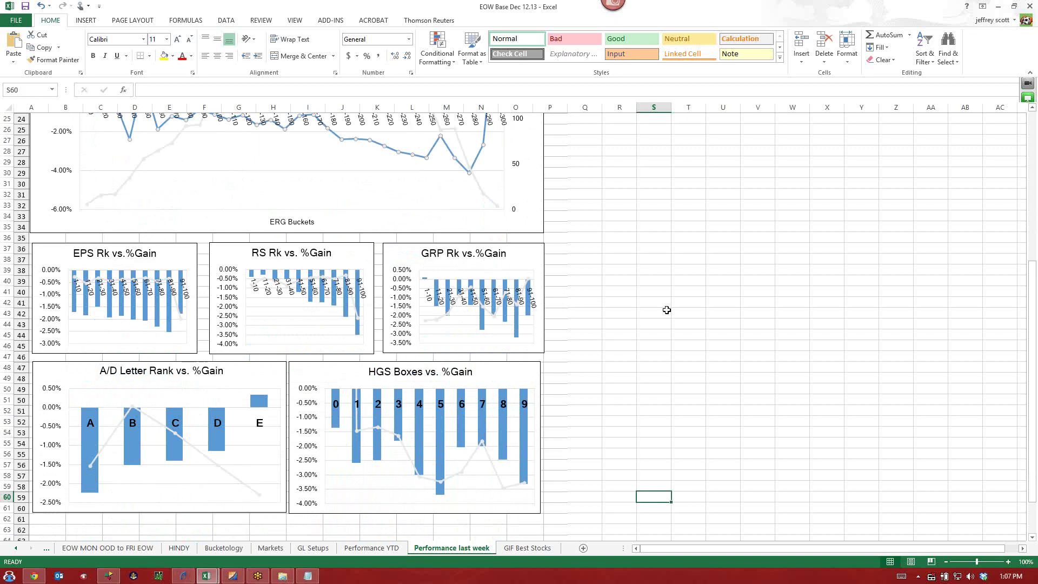
{"action": "scroll", "coordinate": [667, 310], "scroll_direction": "down", "scroll_amount": 3}
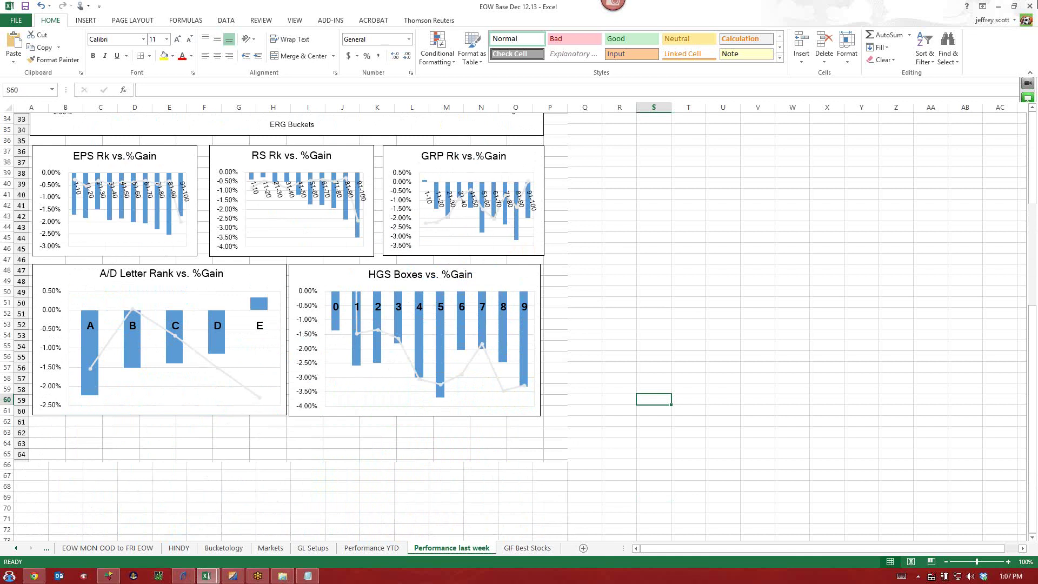
Step: Switch to HGS Warehouse and load the 01MAJOR MARKETS Plus group from the W&B User Groups
{"action": "scroll", "coordinate": [667, 310], "scroll_direction": "up", "scroll_amount": 11}
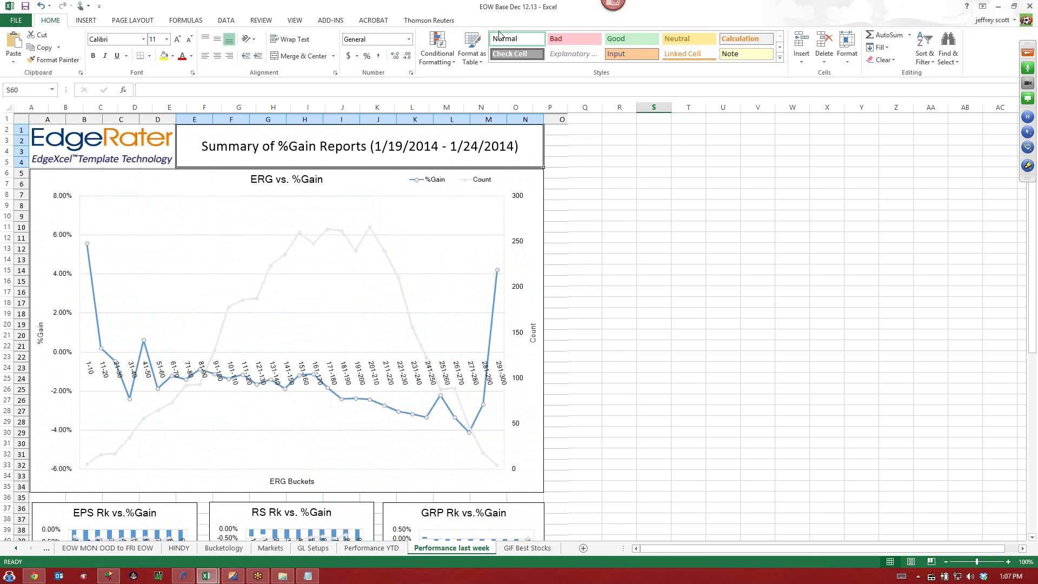
{"action": "key", "text": "alt+Tab"}
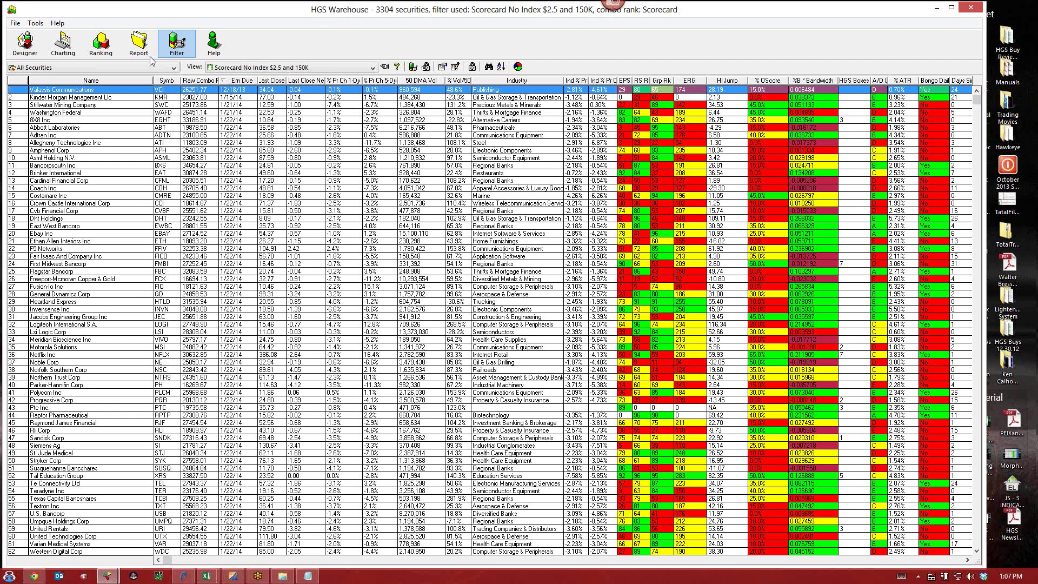
{"action": "left_click", "coordinate": [103, 67]}
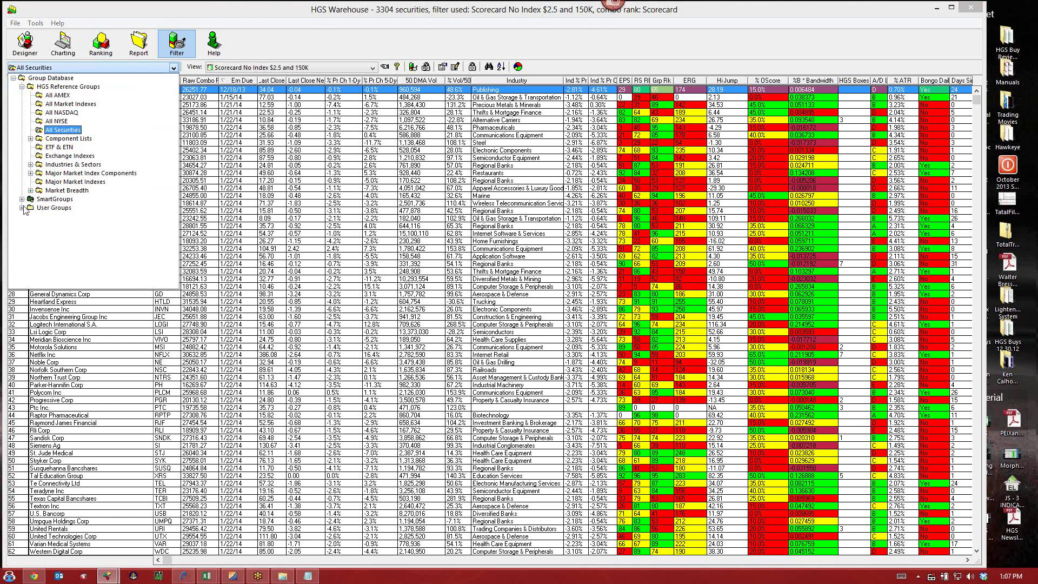
{"action": "left_click", "coordinate": [22, 208]}
{"action": "left_click", "coordinate": [31, 276]}
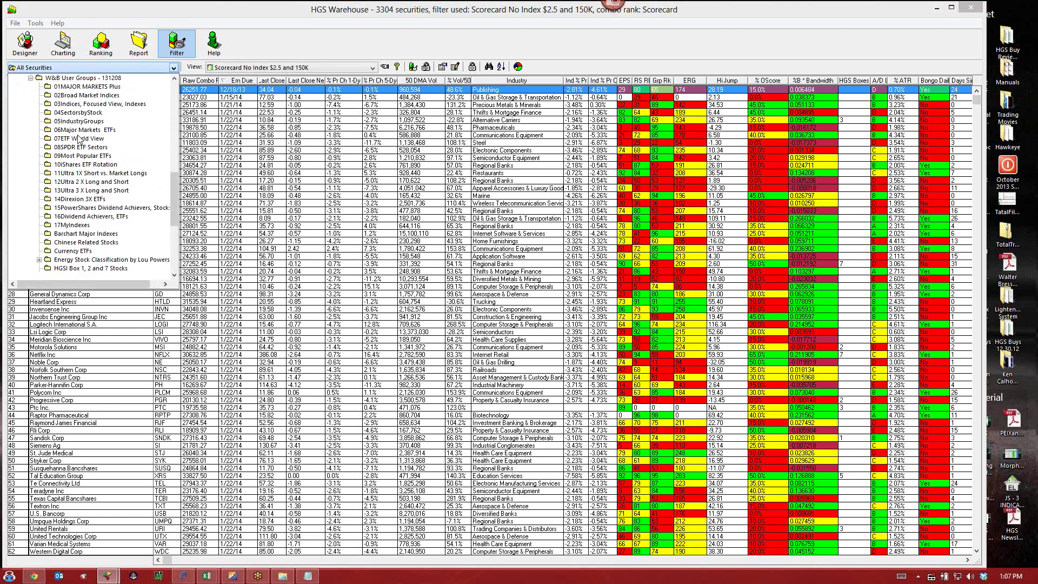
{"action": "left_click", "coordinate": [87, 86]}
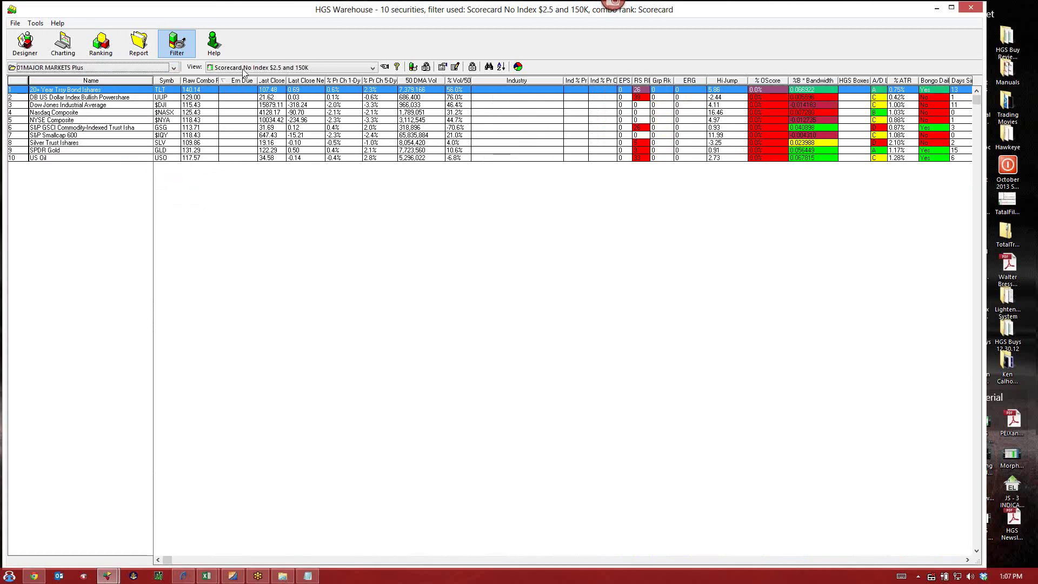
Step: Apply the T 1: Top Down Analysis, Force and Bongo Scorecard view and sort the securities by raw combo rank, after comparing their 5-day price change
{"action": "left_click", "coordinate": [245, 69]}
{"action": "left_click", "coordinate": [284, 97]}
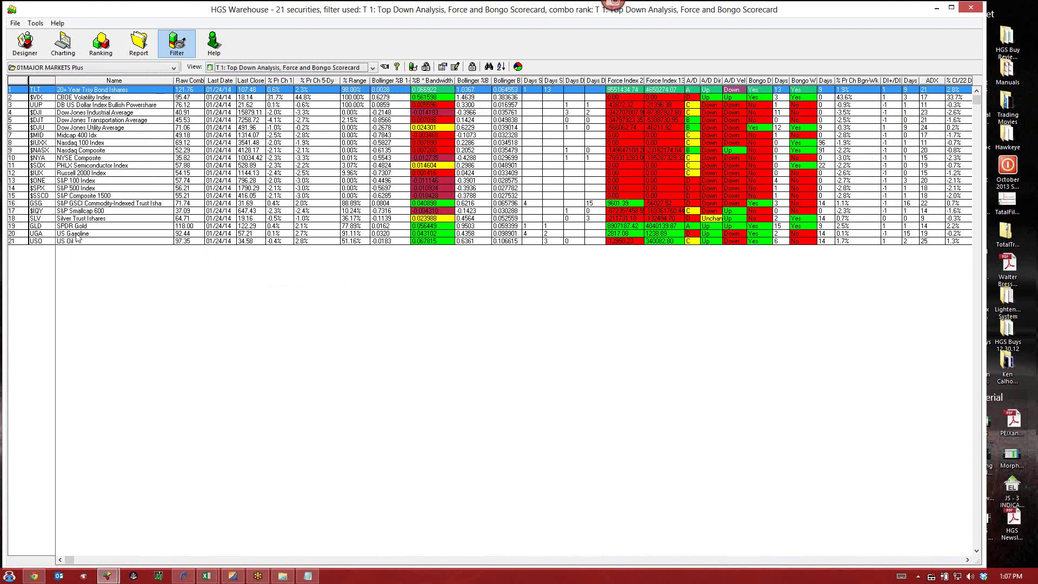
{"action": "left_click", "coordinate": [190, 81]}
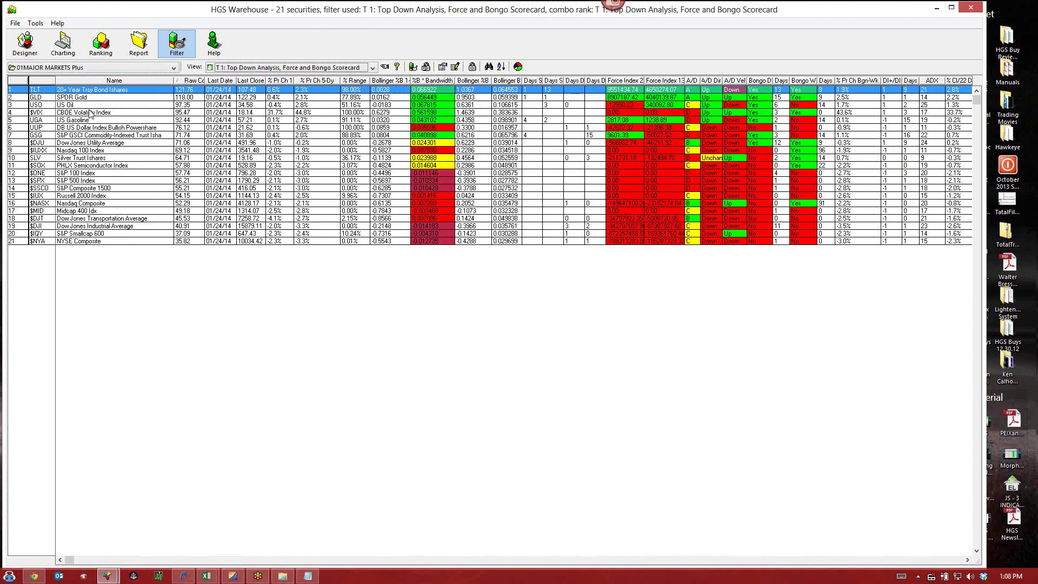
{"action": "left_click", "coordinate": [322, 81]}
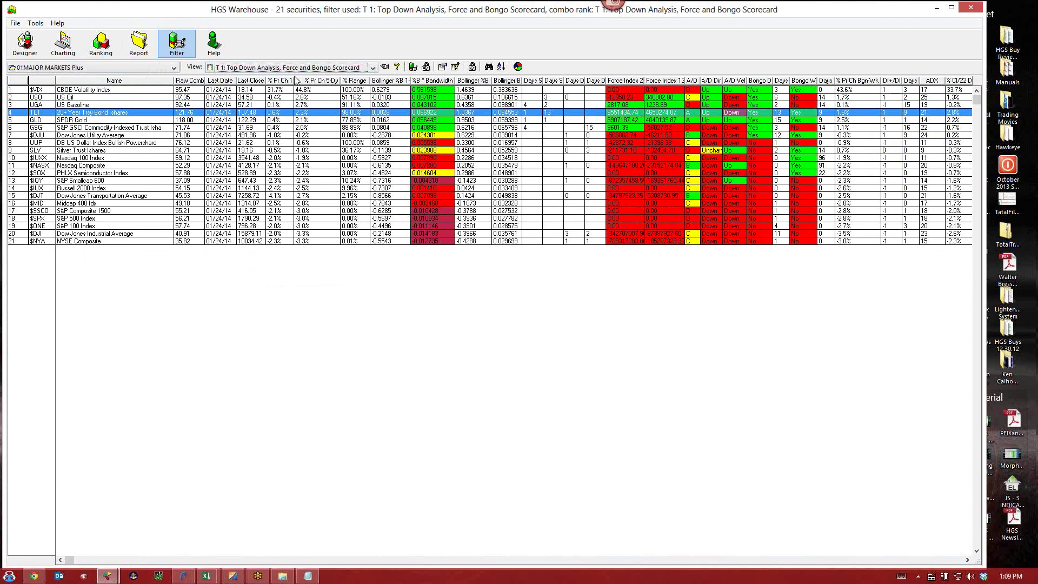
{"action": "left_click", "coordinate": [200, 81]}
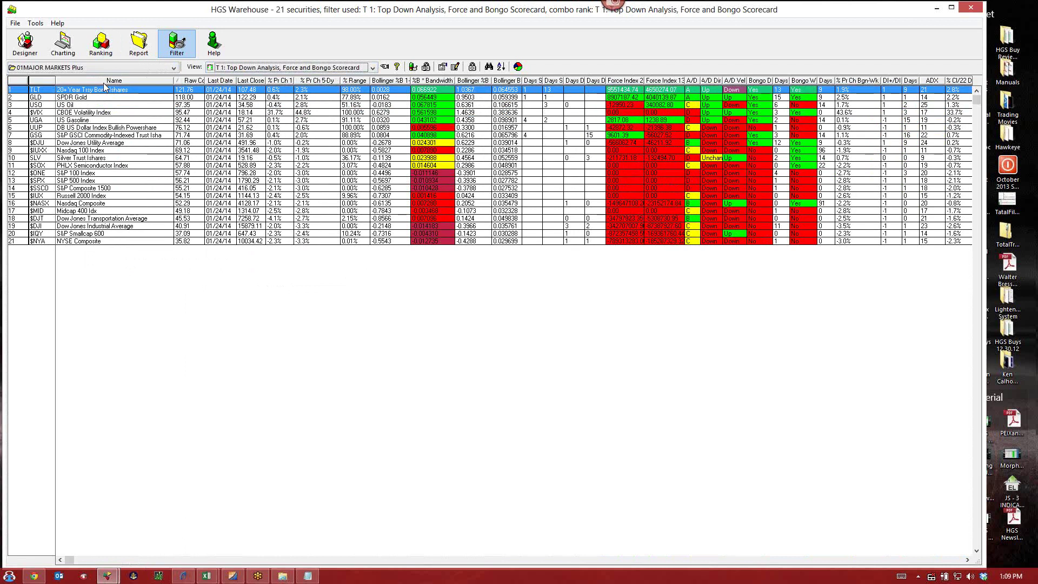
Step: Open the S&P 500 Index chart and hide the earnings and scorecard section above the indicators
{"action": "left_click", "coordinate": [80, 174]}
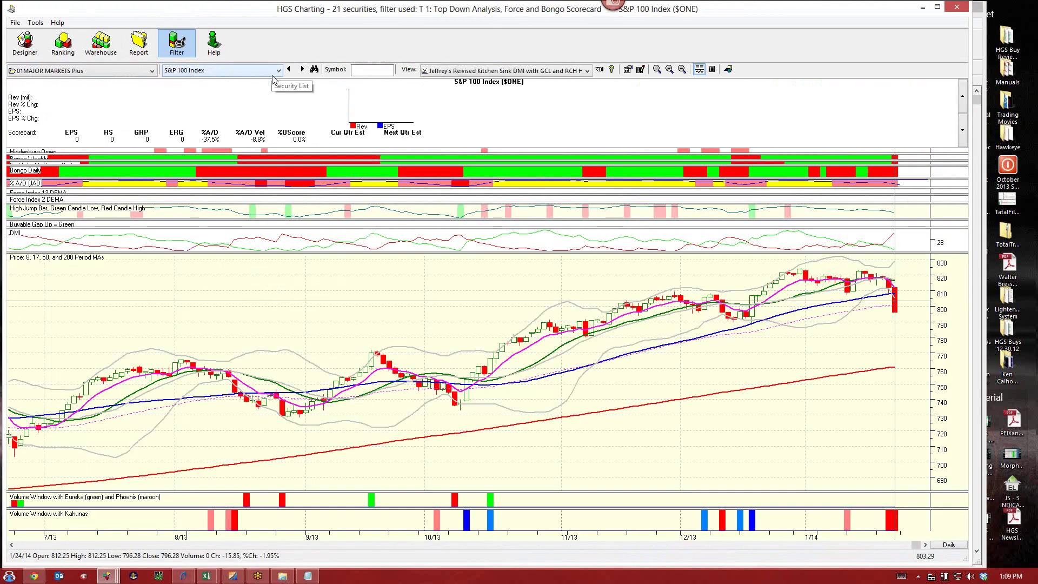
{"action": "left_click", "coordinate": [277, 70]}
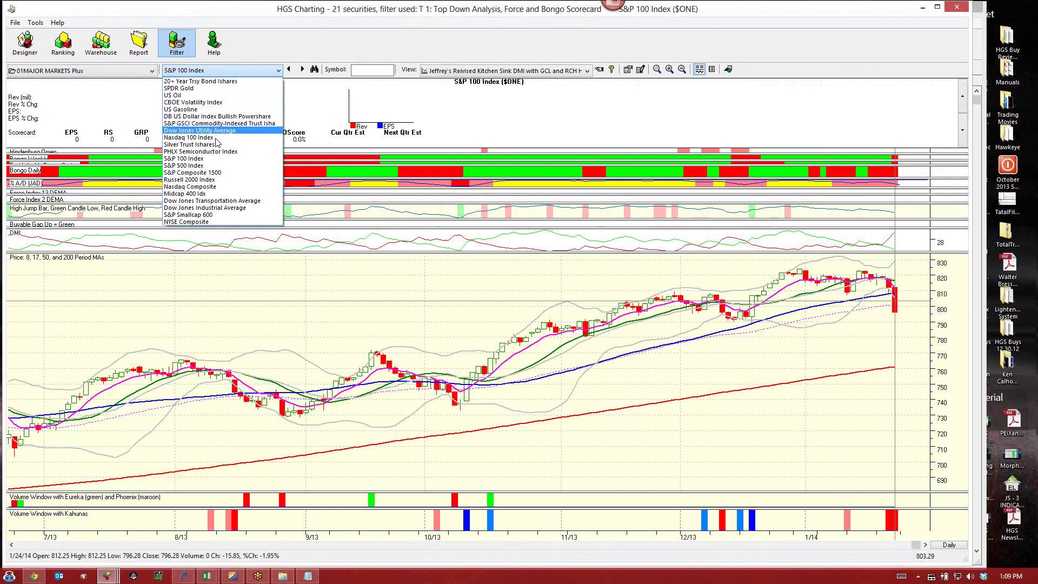
{"action": "left_click", "coordinate": [200, 165]}
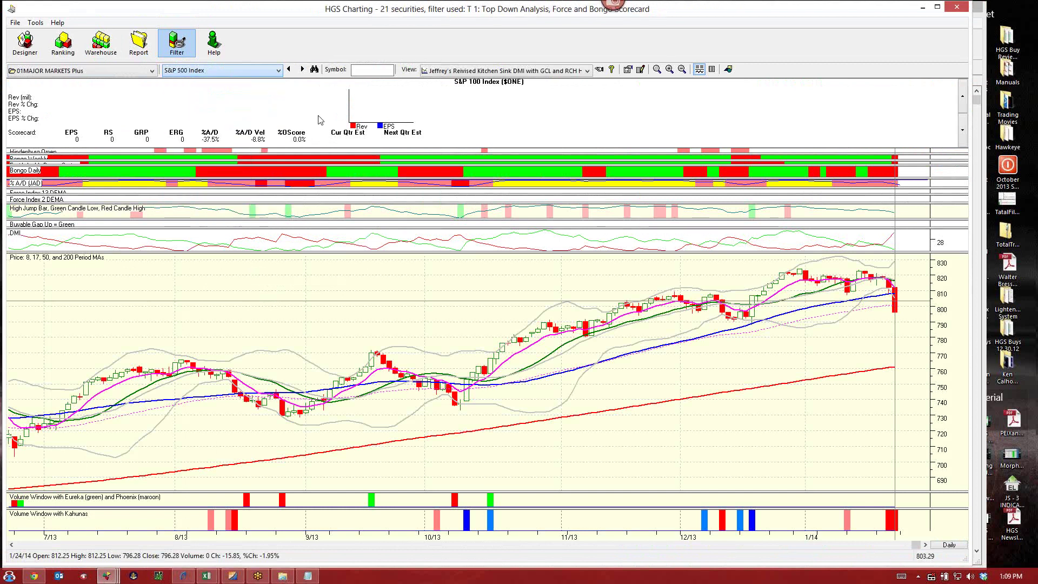
{"action": "left_click", "coordinate": [699, 69]}
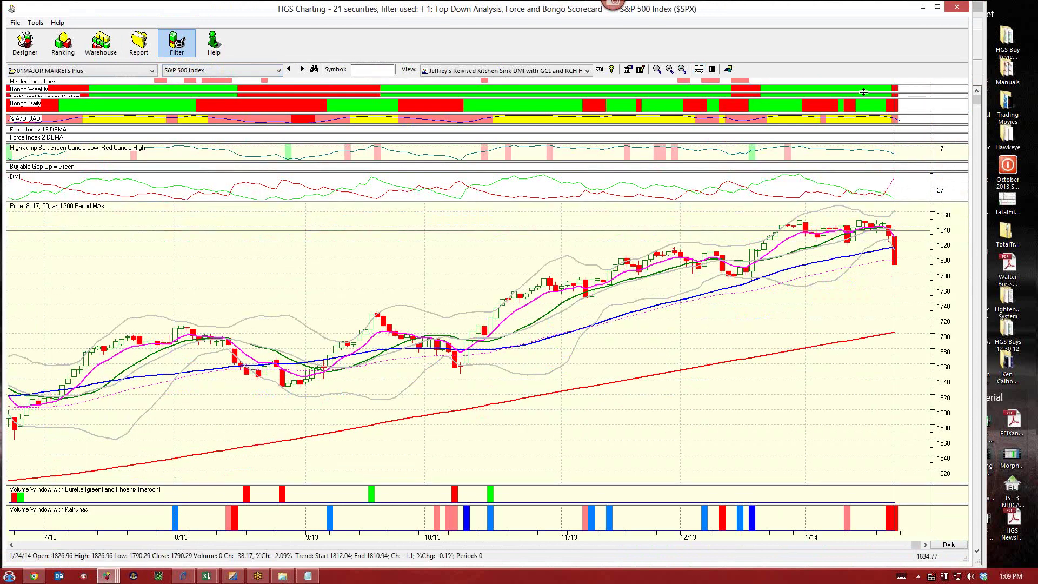
{"action": "left_click", "coordinate": [681, 69]}
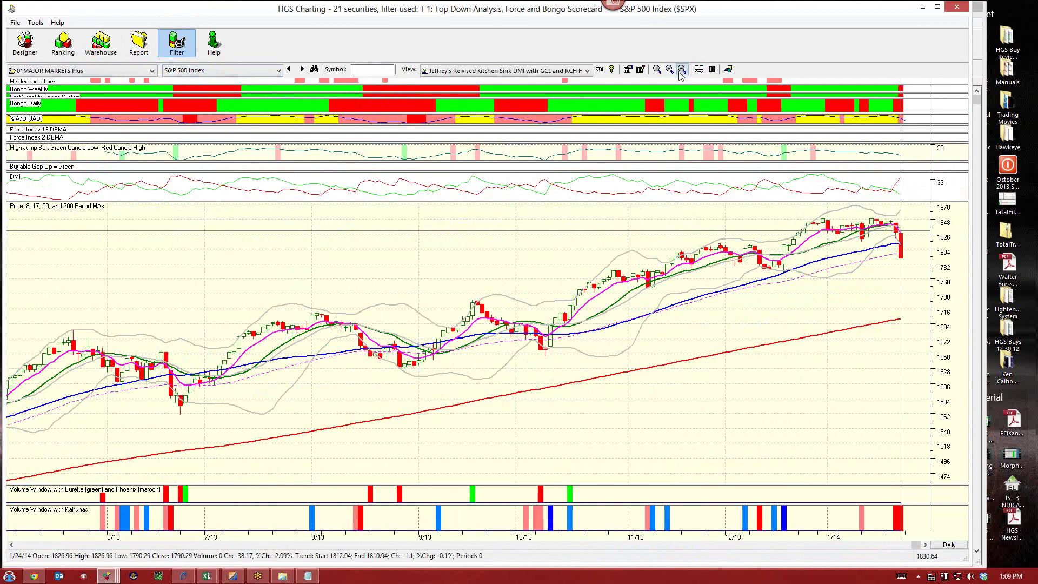
{"action": "left_click", "coordinate": [681, 70]}
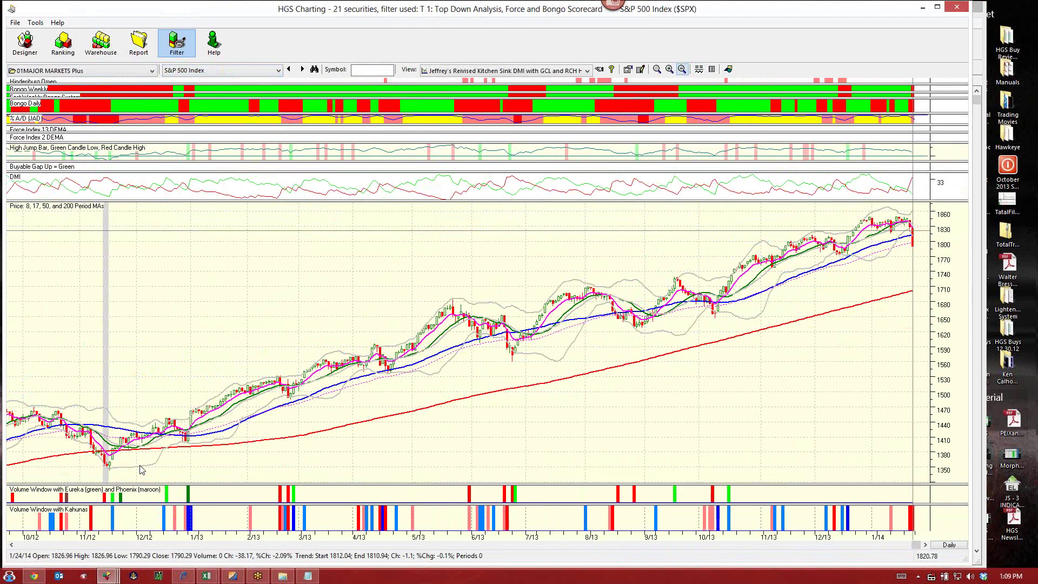
Step: Inspect the S&P 500 price bars at the 11/16/12 low and at 12/17/13
{"action": "left_click", "coordinate": [111, 471]}
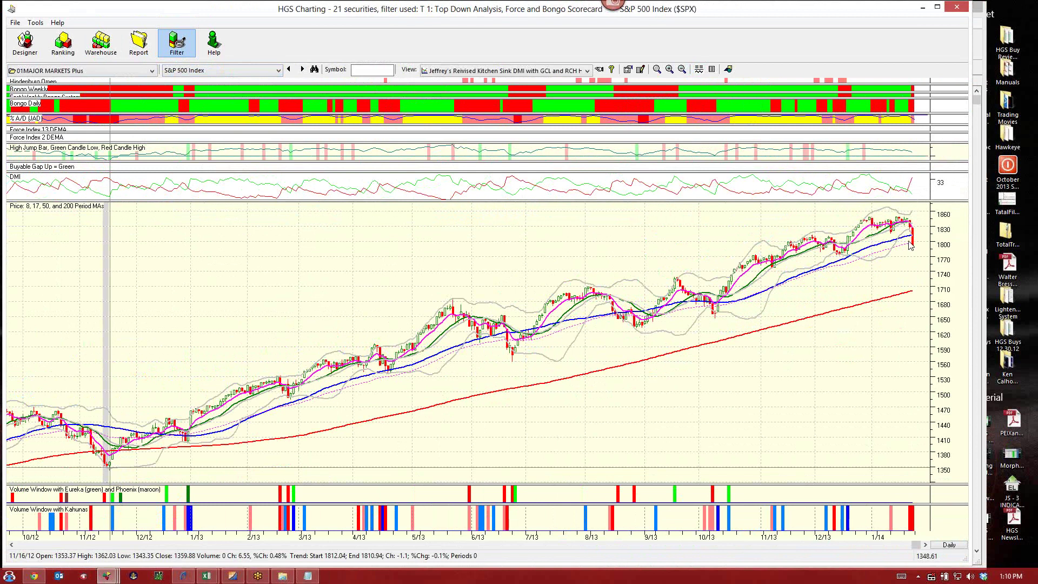
{"action": "left_click", "coordinate": [851, 260]}
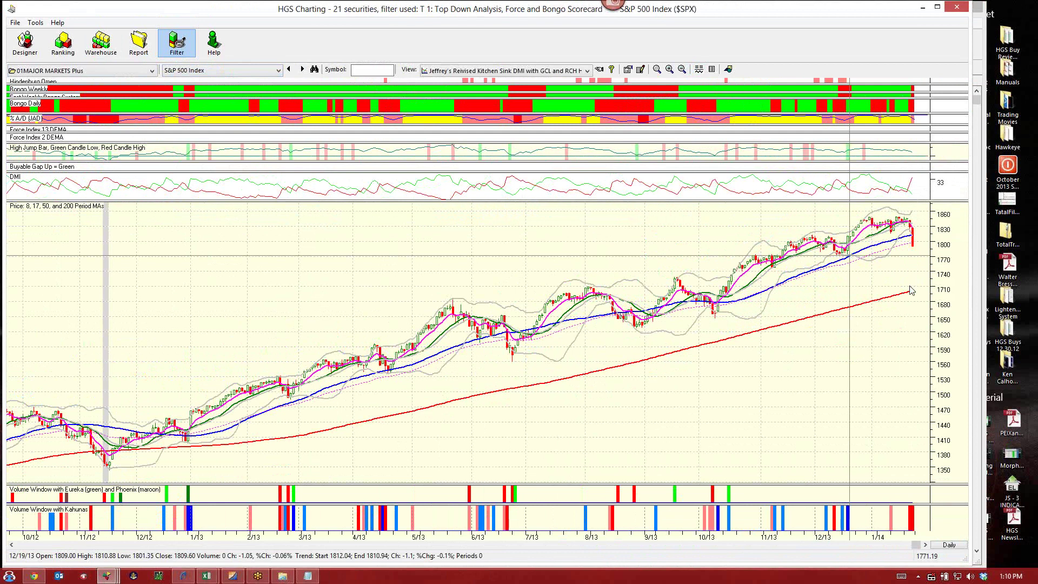
{"action": "key", "text": "Left"}
{"action": "key", "text": "Left"}
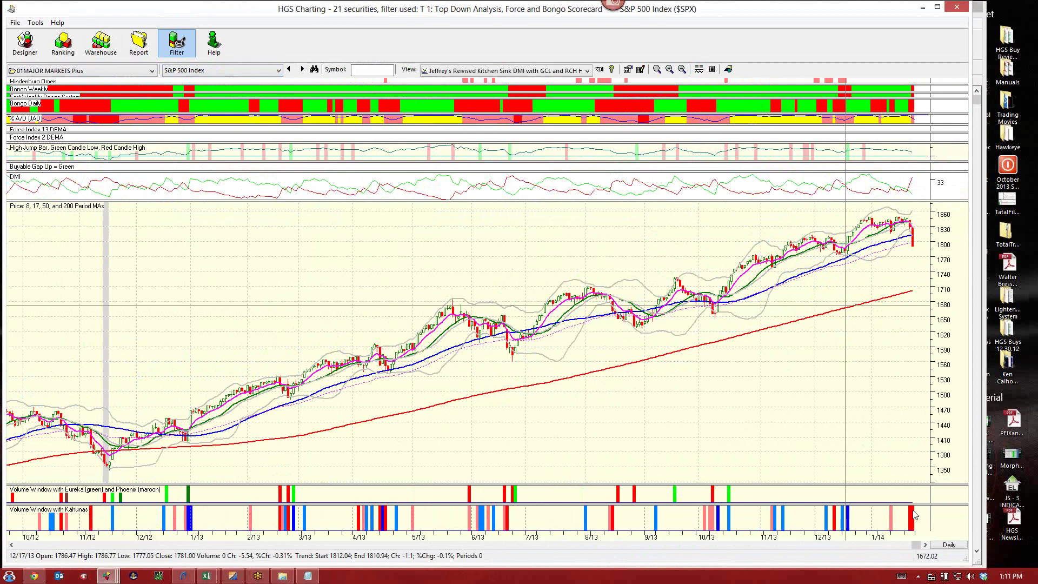
Step: View the Nasdaq Composite chart and the NYSE Composite chart
{"action": "left_click", "coordinate": [279, 70]}
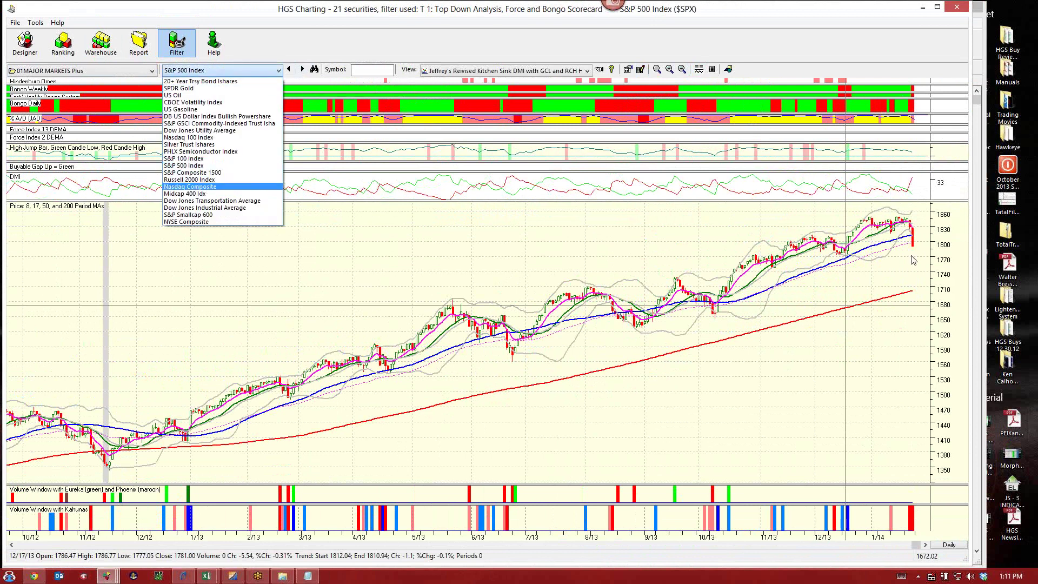
{"action": "left_click", "coordinate": [208, 187]}
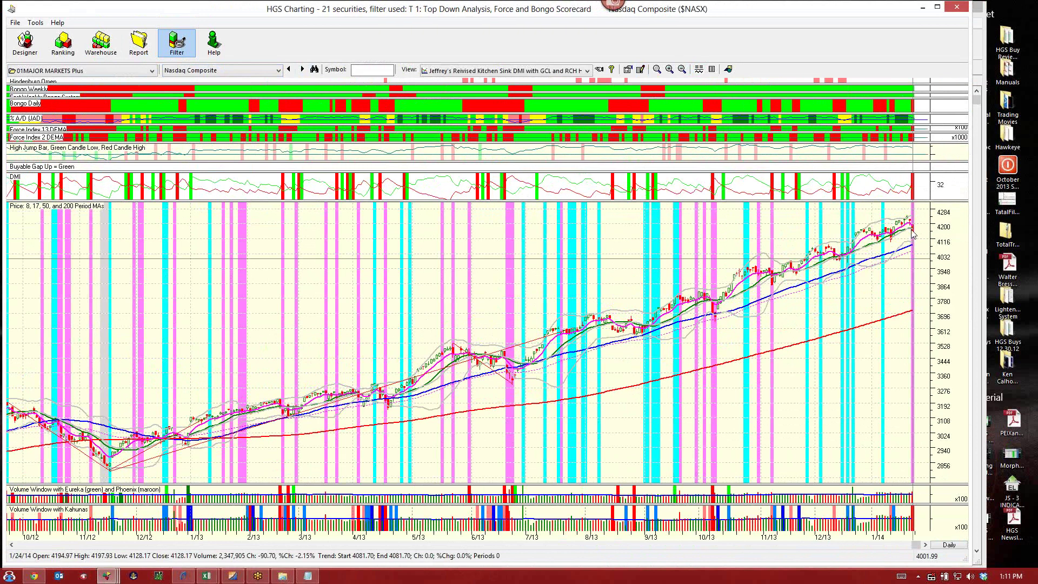
{"action": "left_click", "coordinate": [278, 71]}
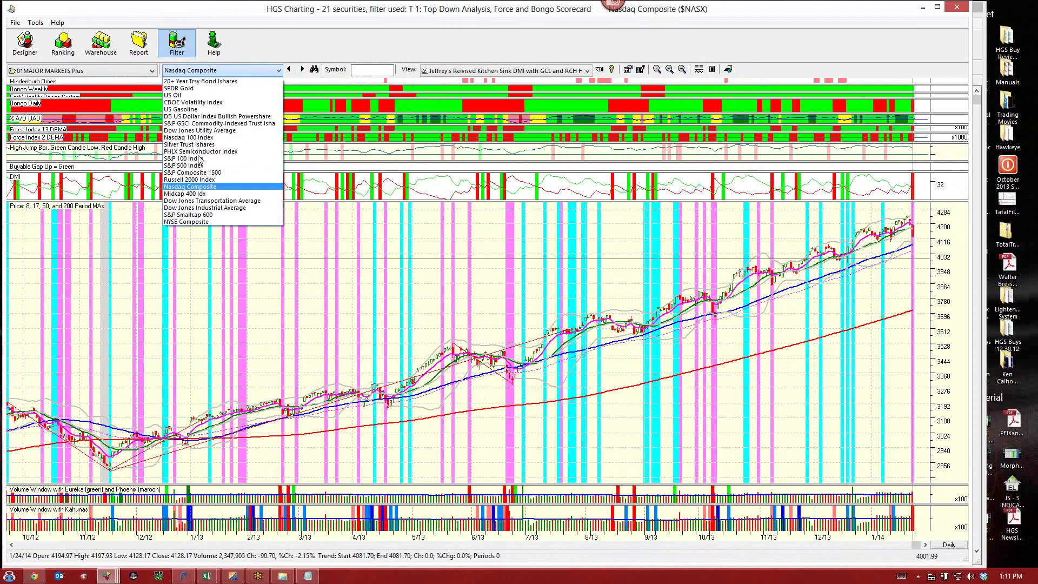
{"action": "left_click", "coordinate": [183, 222]}
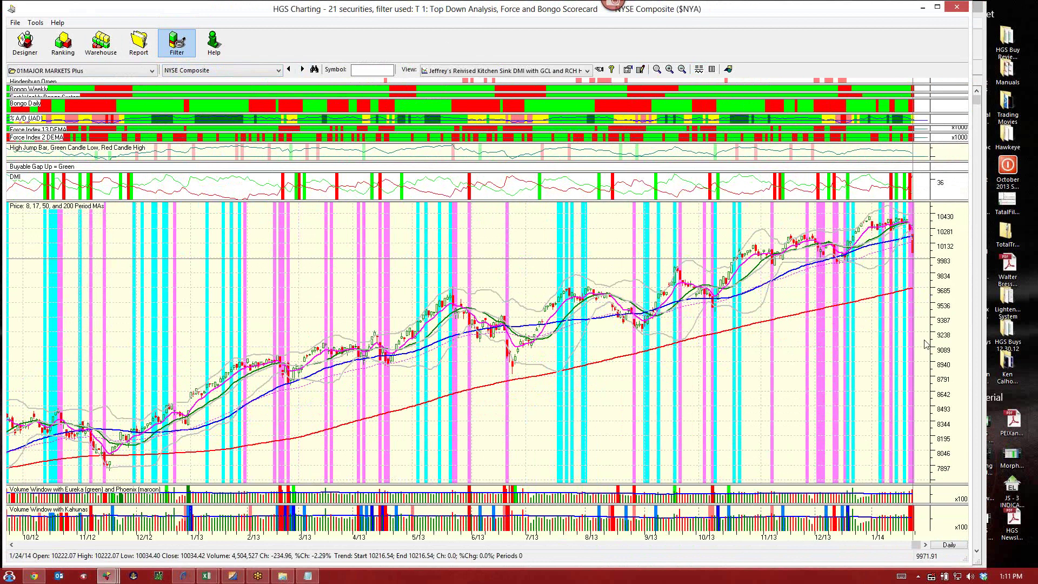
Step: View the Russell 2000 Index chart
{"action": "left_click", "coordinate": [279, 71]}
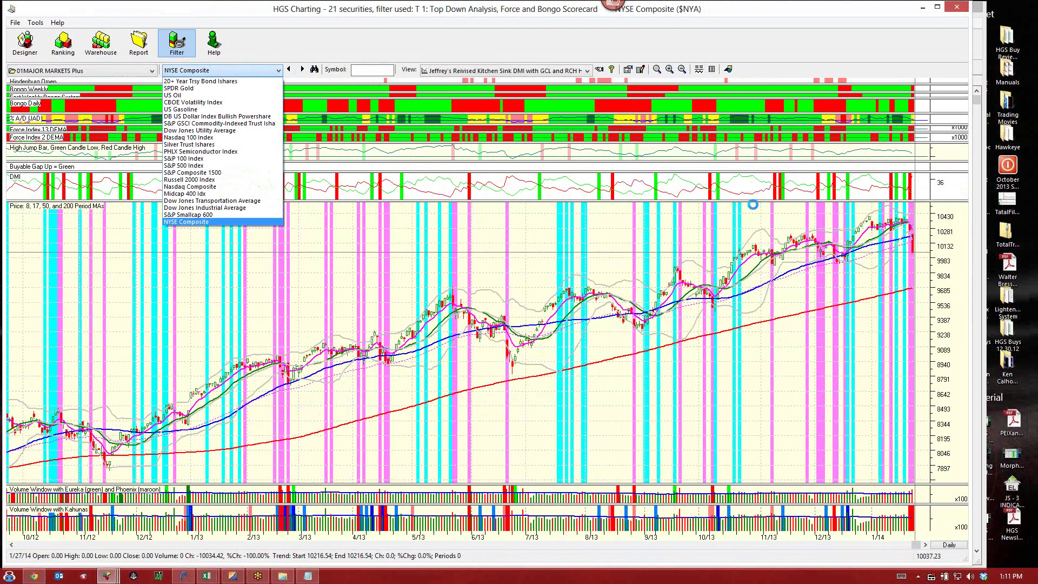
{"action": "key", "text": "Up"}
{"action": "key", "text": "Up"}
{"action": "key", "text": "Up"}
{"action": "key", "text": "Up"}
{"action": "key", "text": "Up"}
{"action": "key", "text": "Up"}
{"action": "key", "text": "Return"}
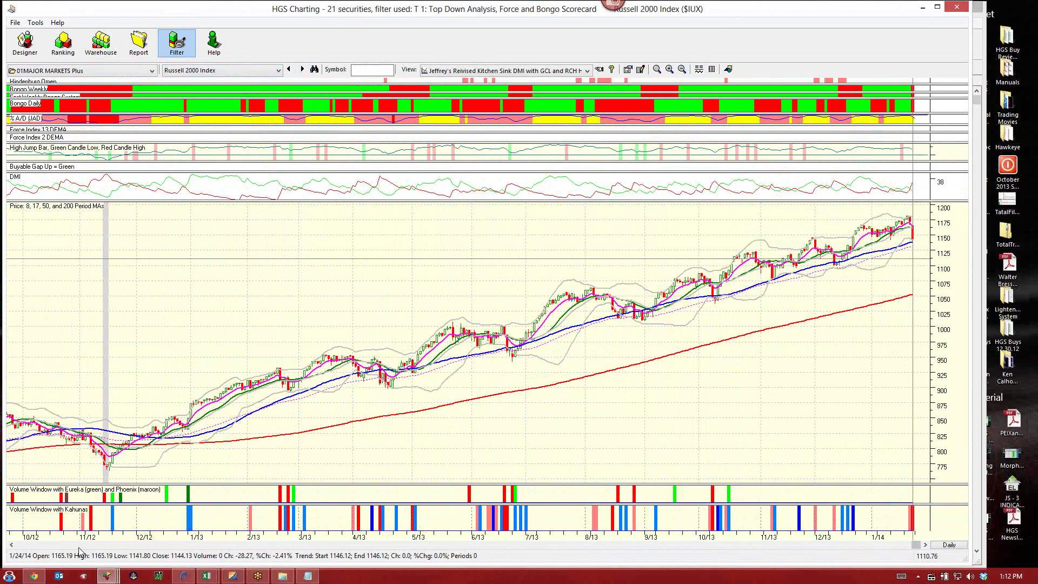
Step: Examine the Russell 2000 price history back through the 2008-2009 decline to the 7/25/07 bar, and return toward more recent dates
{"action": "scroll", "coordinate": [78, 550], "scroll_direction": "up", "scroll_amount": 5}
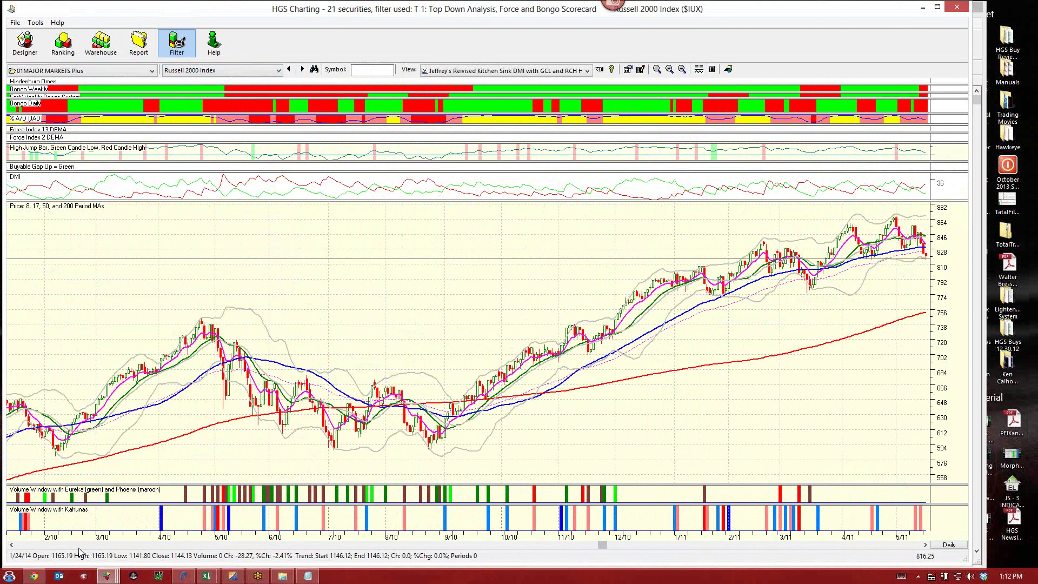
{"action": "scroll", "coordinate": [78, 551], "scroll_direction": "up", "scroll_amount": 3}
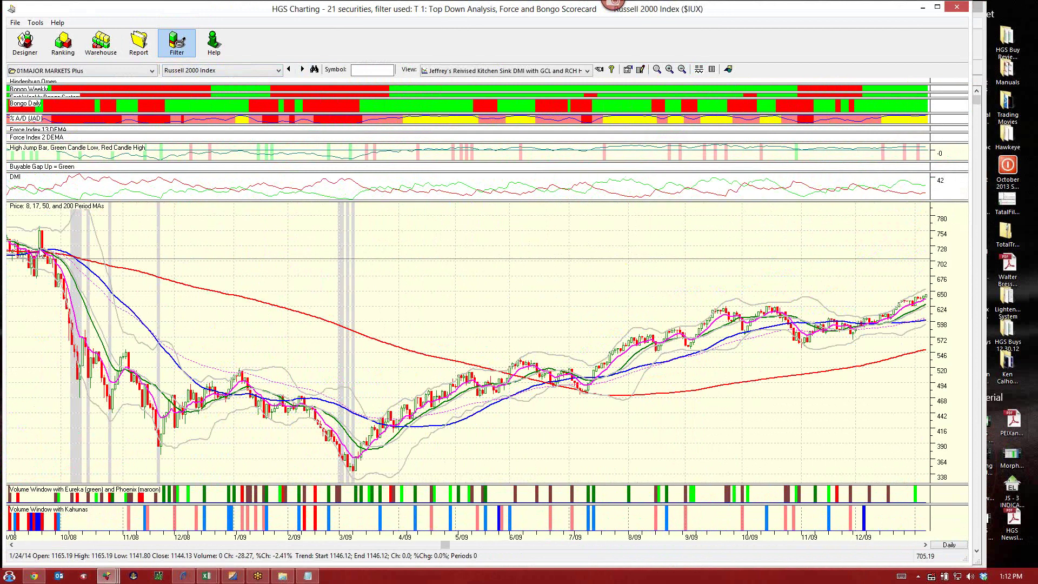
{"action": "left_click", "coordinate": [11, 545]}
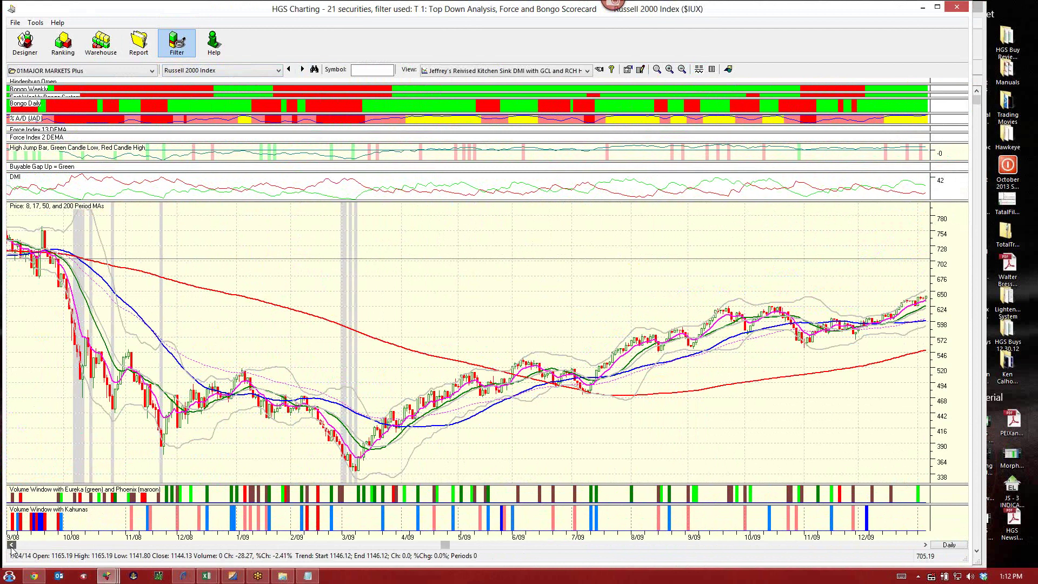
{"action": "left_click", "coordinate": [12, 545]}
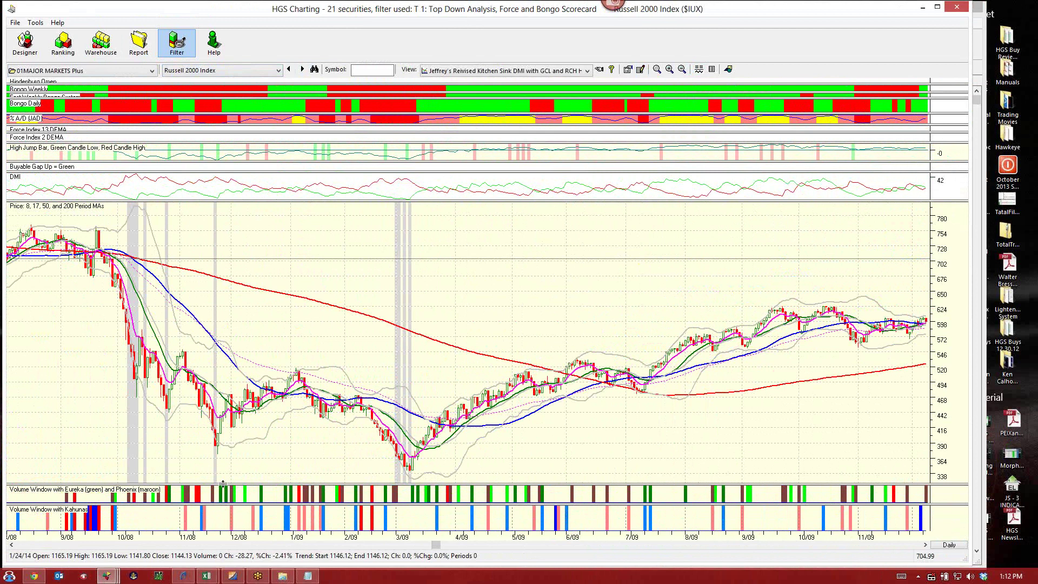
{"action": "left_click", "coordinate": [124, 545]}
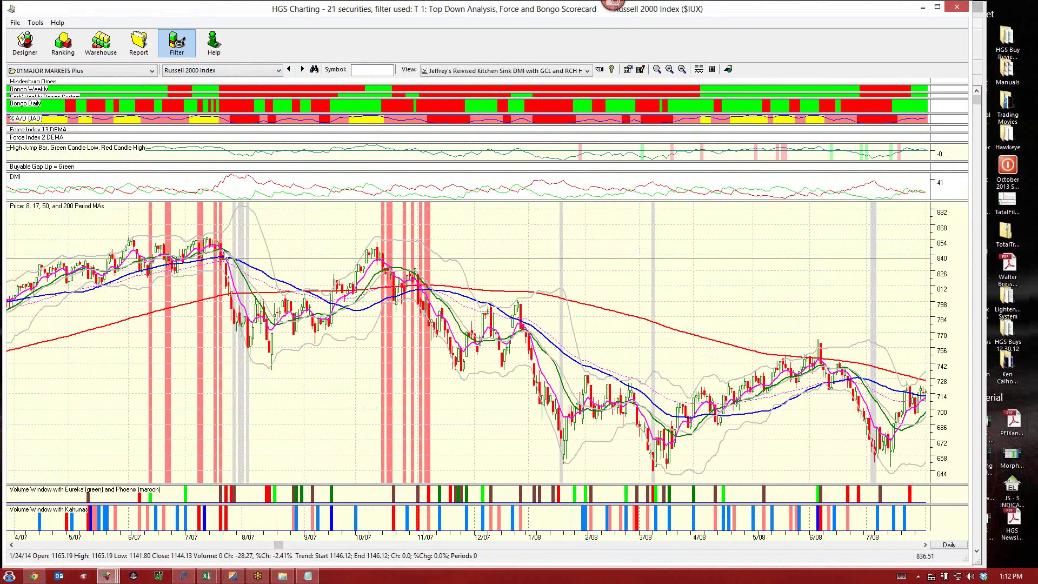
{"action": "left_click", "coordinate": [251, 348]}
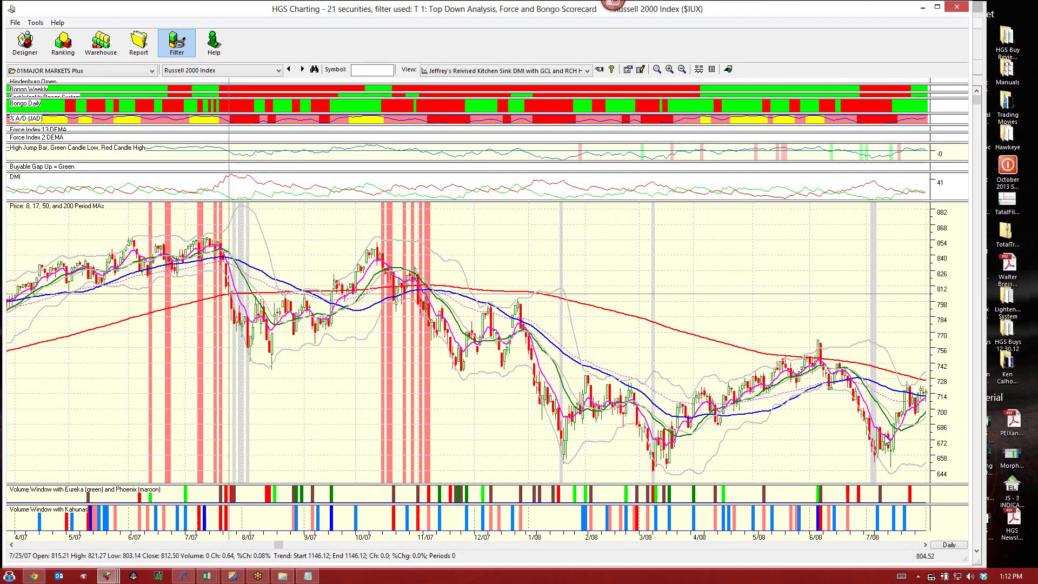
{"action": "left_click", "coordinate": [913, 545]}
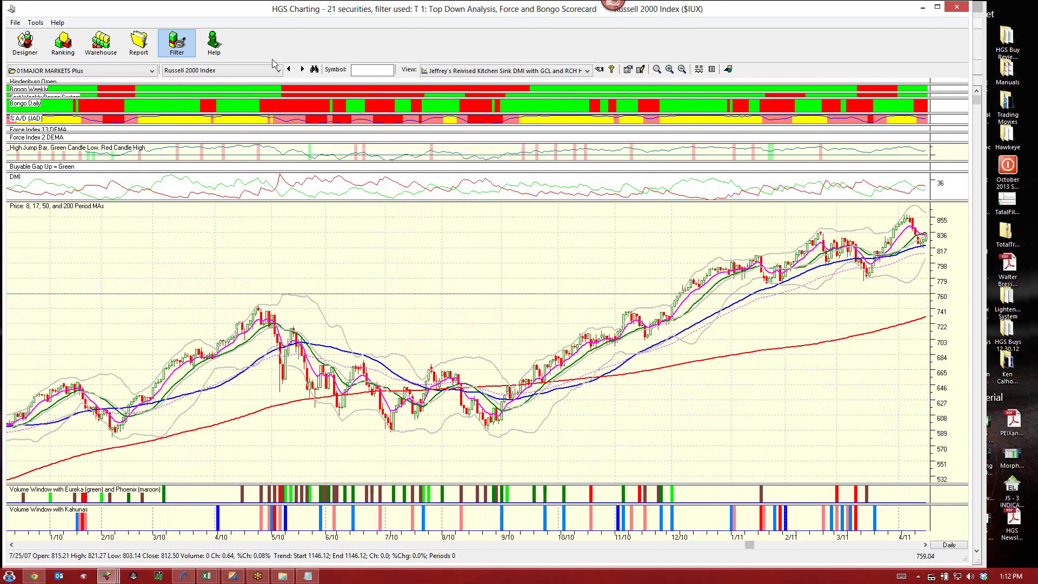
Step: View the CBOE Volatility Index chart and the SPDR Gold chart
{"action": "left_click", "coordinate": [276, 70]}
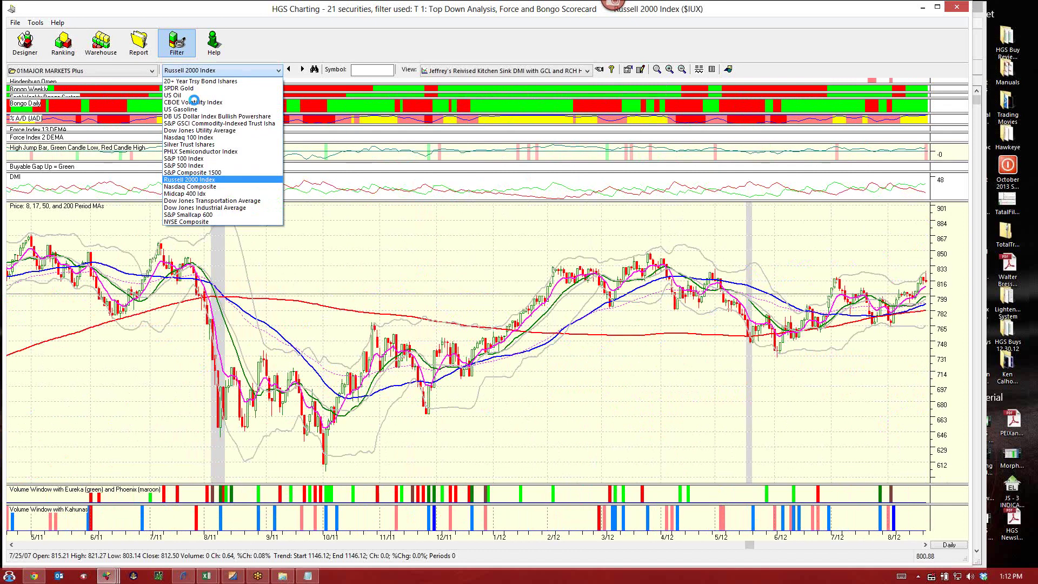
{"action": "left_click", "coordinate": [194, 102]}
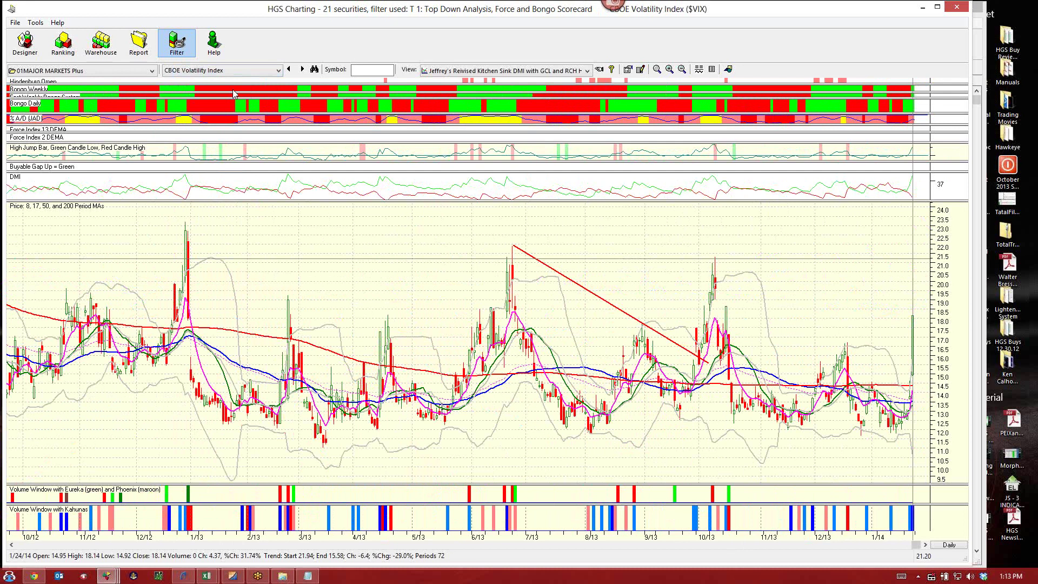
{"action": "left_click", "coordinate": [221, 70]}
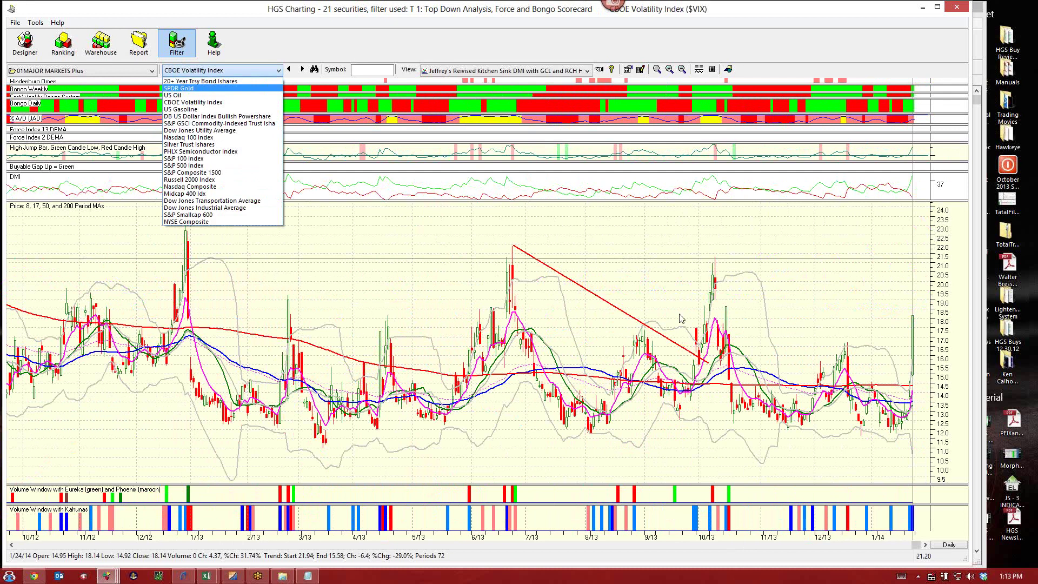
{"action": "key", "text": "Return"}
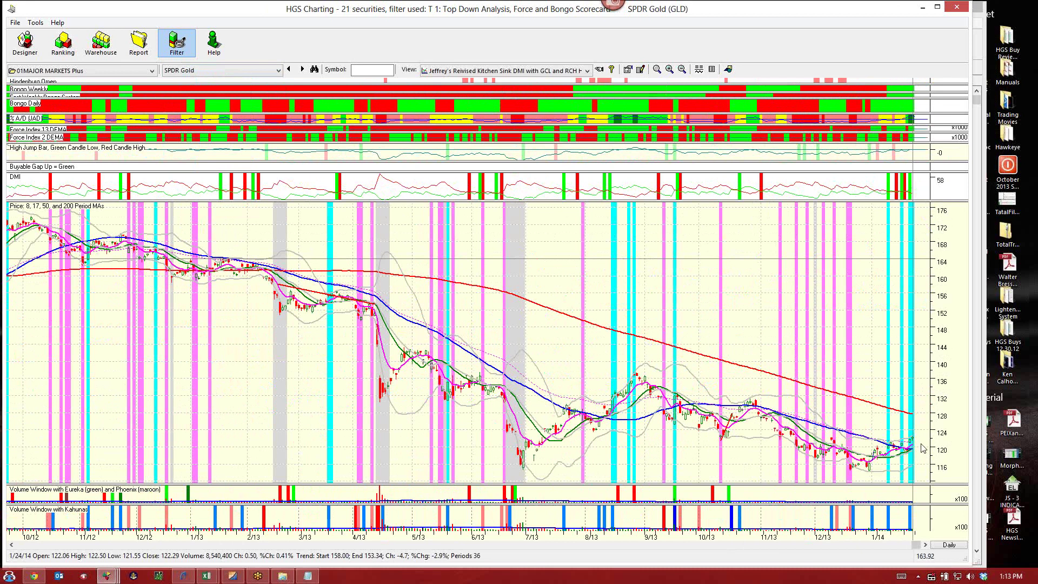
Step: View the US Oil chart and the DB US Dollar Index Bullish Powershare chart
{"action": "left_click", "coordinate": [278, 70]}
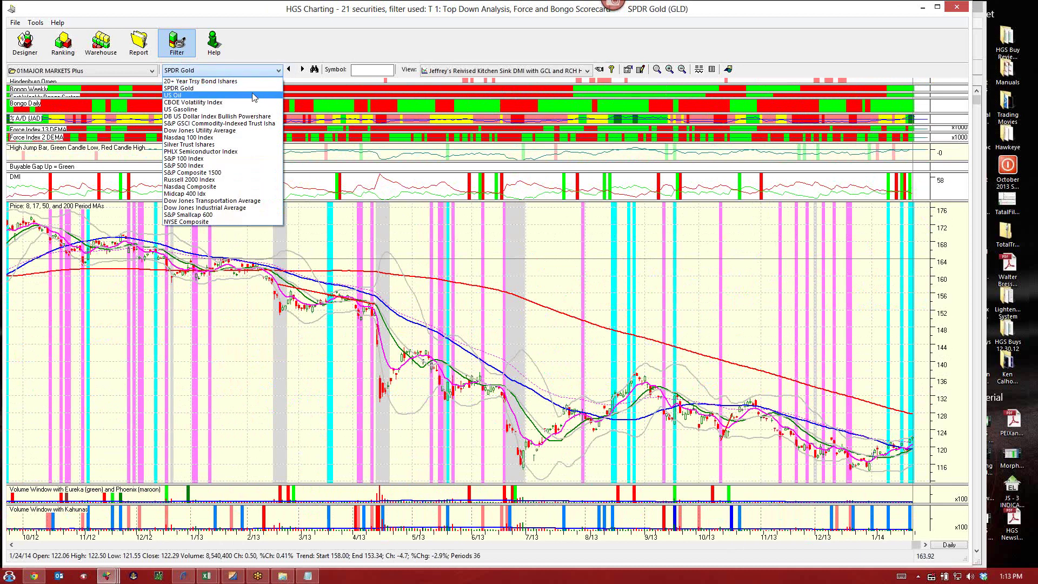
{"action": "left_click", "coordinate": [252, 95]}
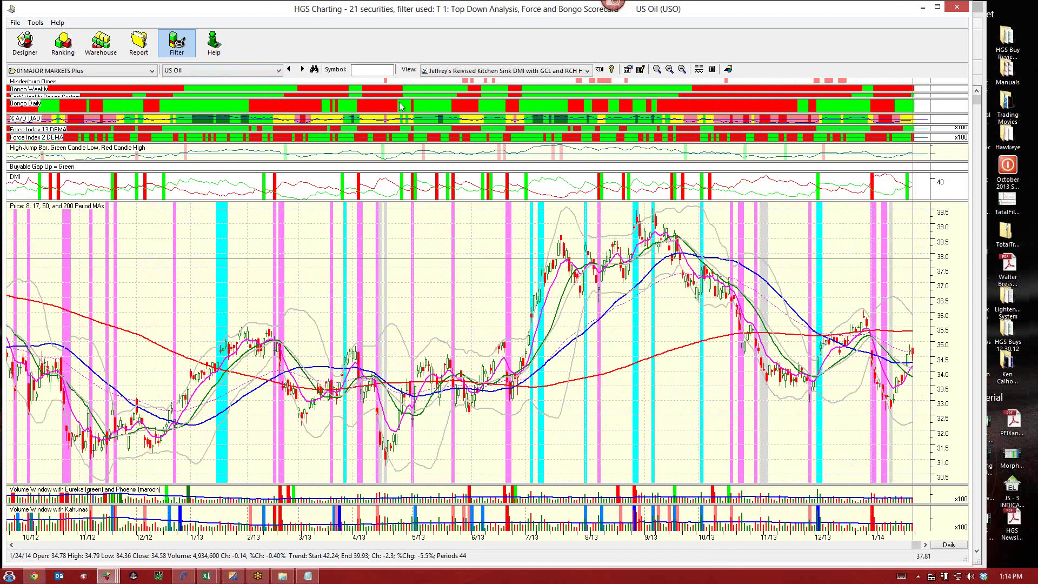
{"action": "left_click", "coordinate": [279, 71]}
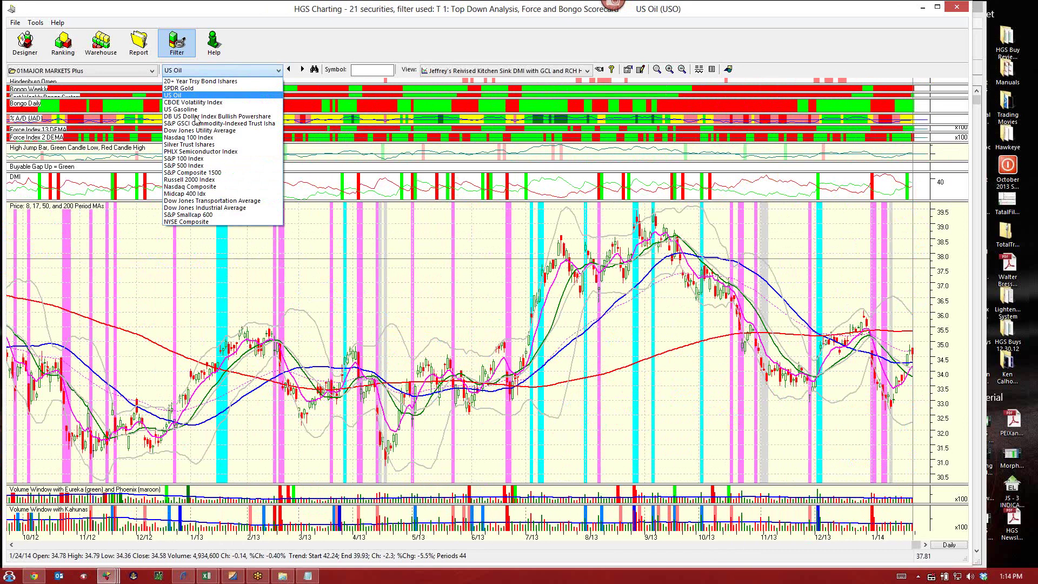
{"action": "left_click", "coordinate": [198, 115]}
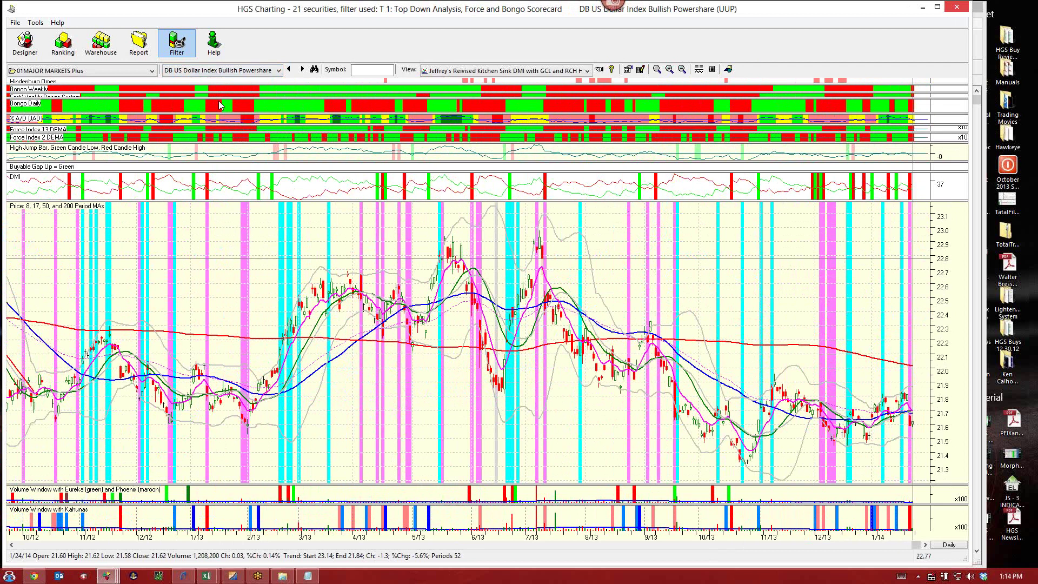
Step: View the Silver Trust Ishares chart
{"action": "key", "text": "alt+Down"}
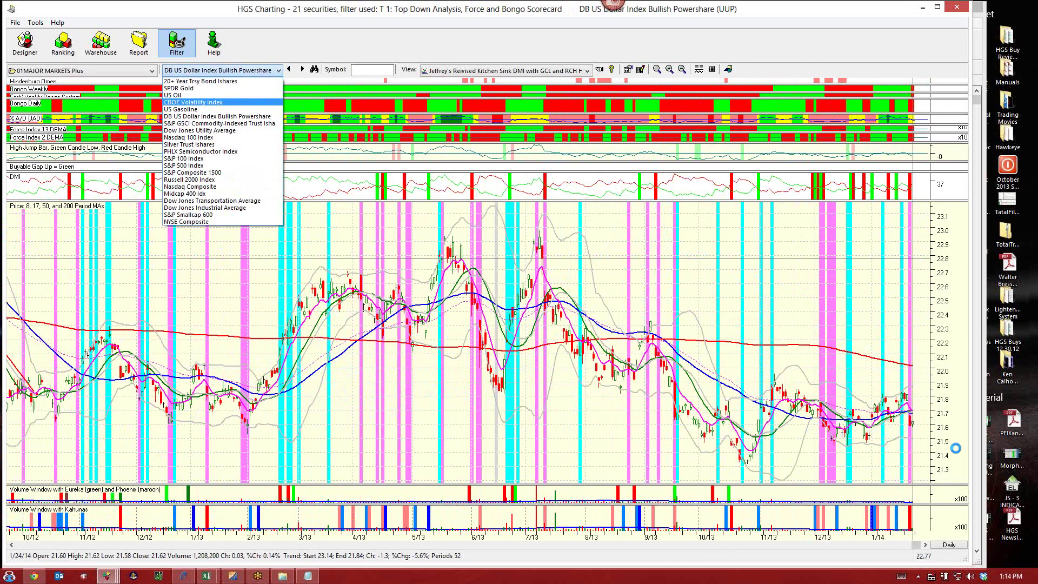
{"action": "key", "text": "Down"}
{"action": "key", "text": "Down"}
{"action": "key", "text": "Down"}
{"action": "key", "text": "Down"}
{"action": "key", "text": "Down"}
{"action": "key", "text": "Down"}
{"action": "key", "text": "Return"}
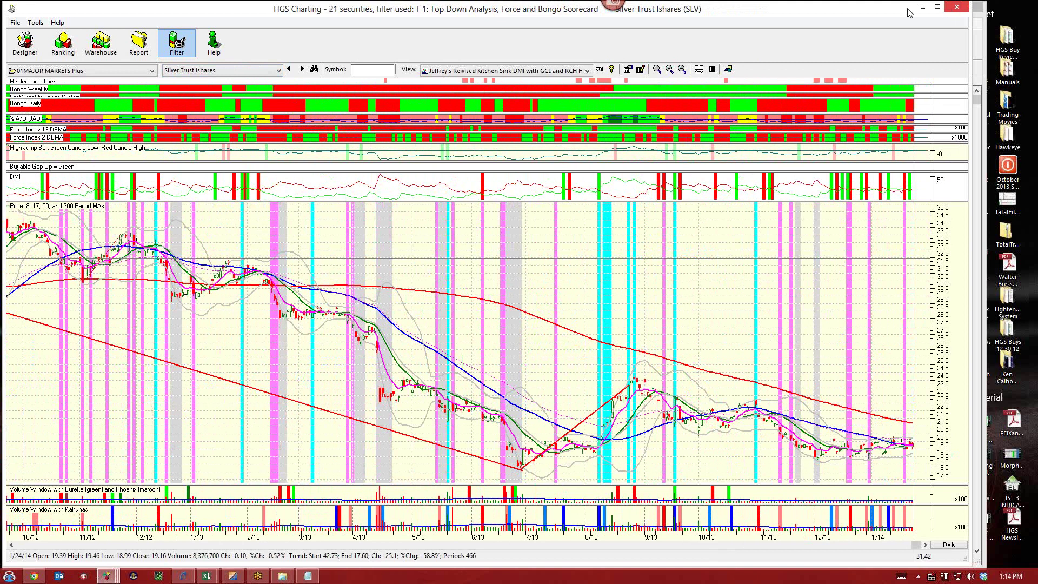
Step: Close the charts and list the 05IndustryGroups group in the Warehouse with the Force Up #1, 2 DEMA Up view
{"action": "key", "text": "alt+F4"}
{"action": "left_click", "coordinate": [118, 68]}
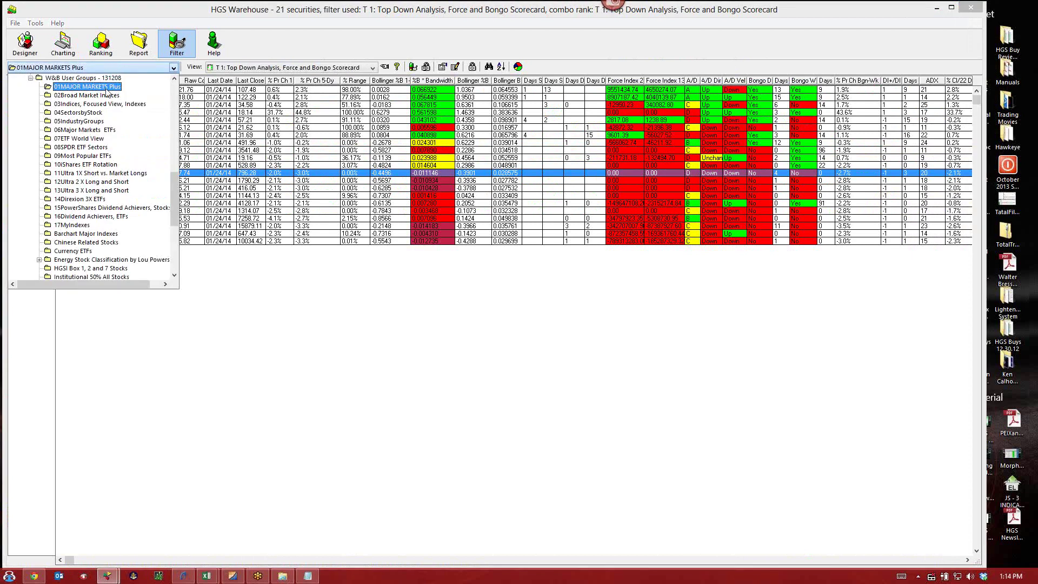
{"action": "left_click", "coordinate": [81, 123]}
{"action": "left_click", "coordinate": [81, 122]}
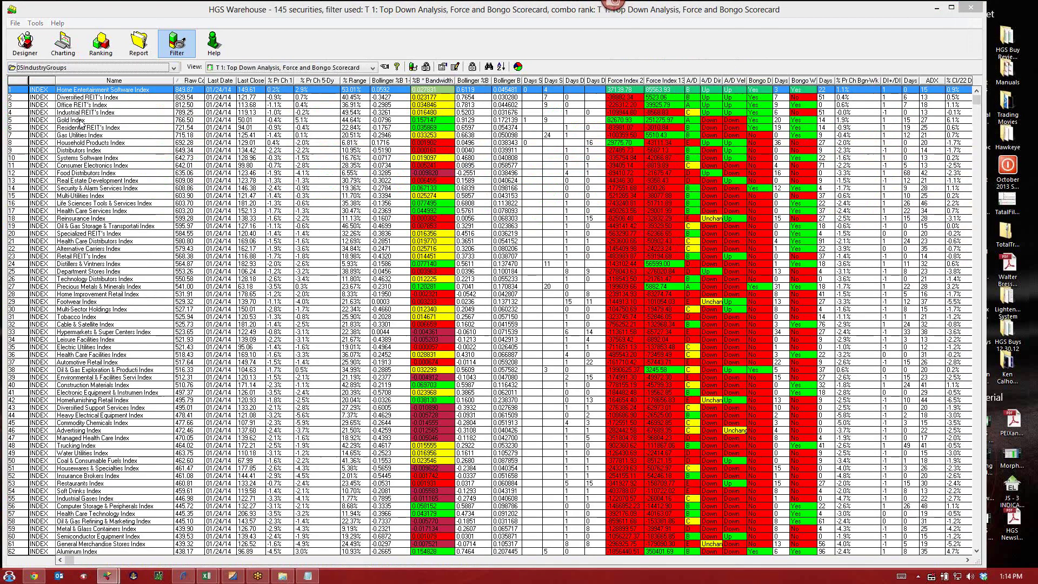
{"action": "left_click", "coordinate": [273, 72]}
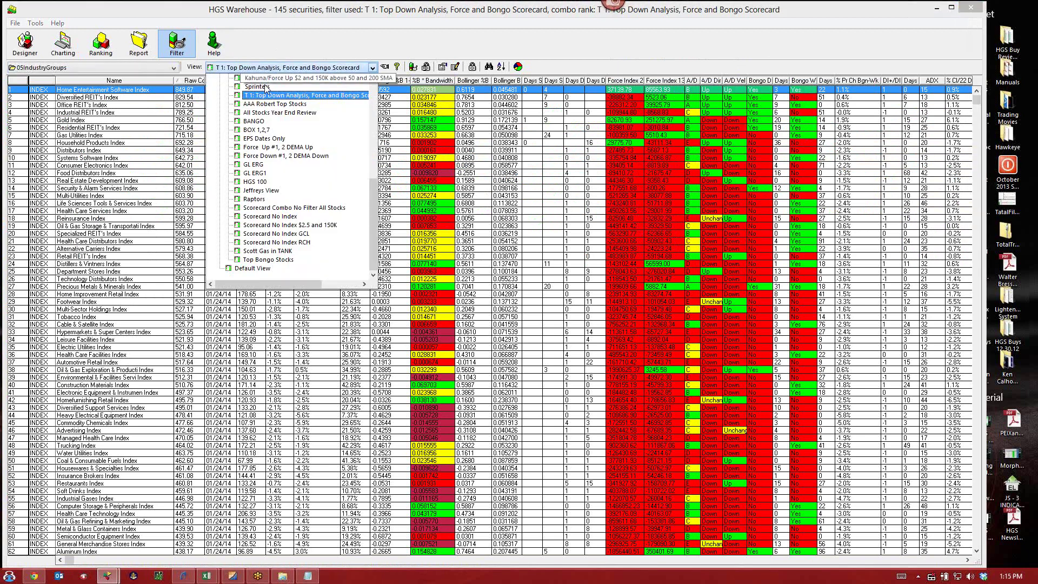
{"action": "left_click", "coordinate": [265, 147]}
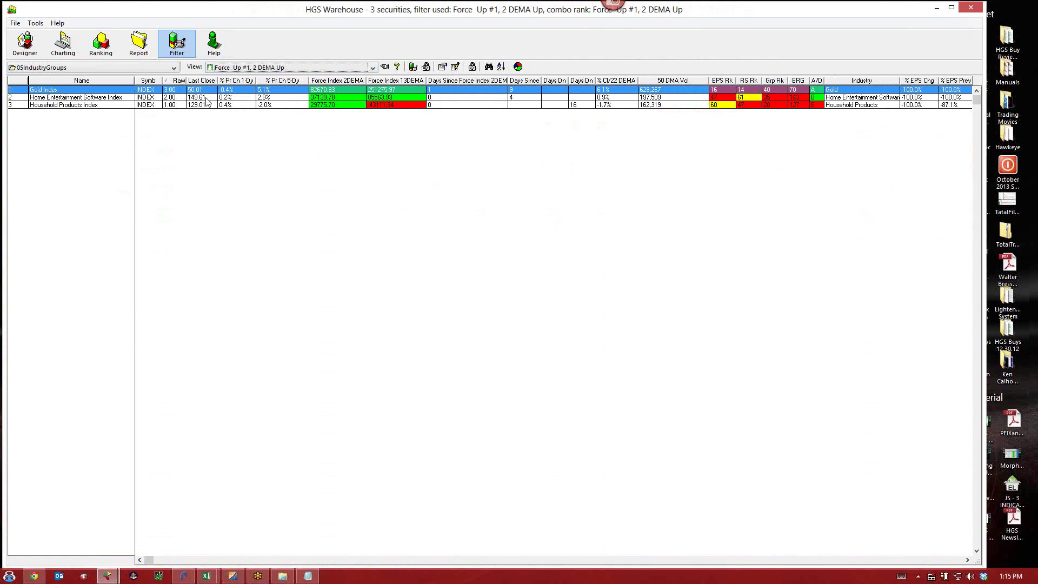
Step: Change from the Gold Index to its group's stocks and open the Agnico-Eagle Mines Limited chart
{"action": "right_click", "coordinate": [48, 90]}
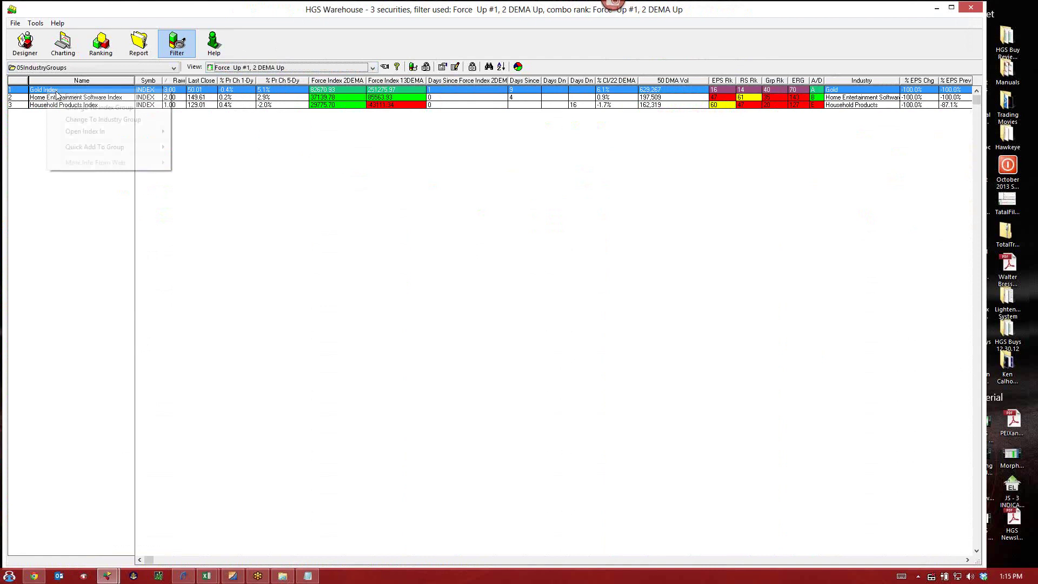
{"action": "left_click", "coordinate": [81, 109]}
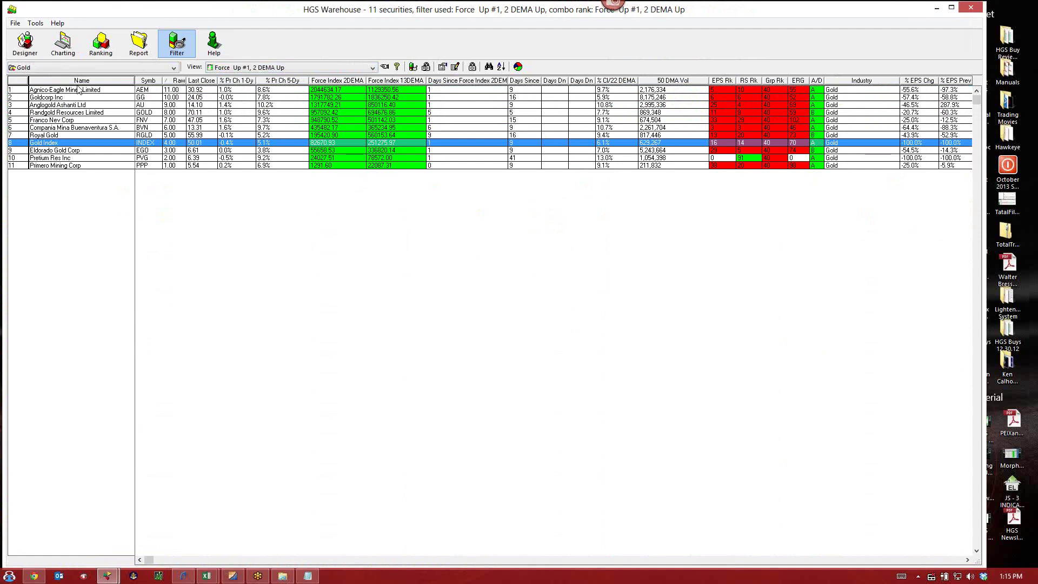
{"action": "left_click", "coordinate": [79, 90]}
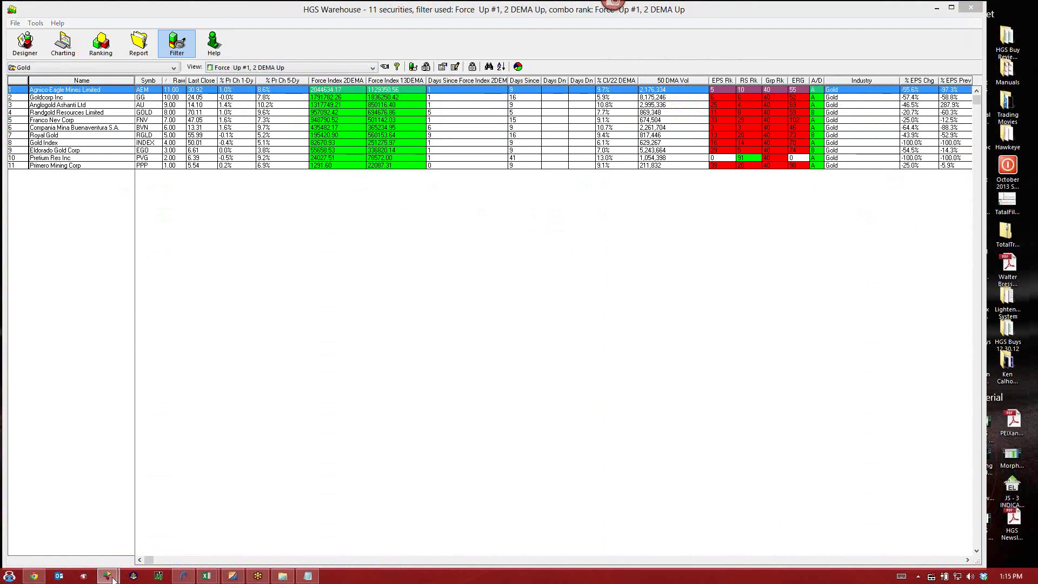
{"action": "mouse_move", "coordinate": [113, 579]}
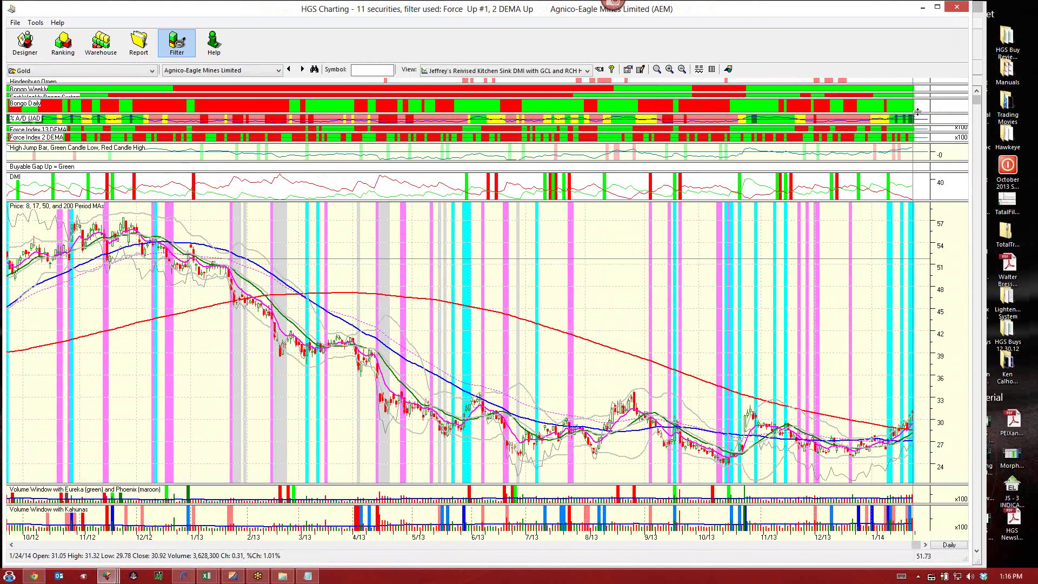
Step: Show the fundamentals with the Agnico-Eagle chart, view the Goldcorp and Anglogold Ashanti charts, and close the charts
{"action": "left_click", "coordinate": [712, 70]}
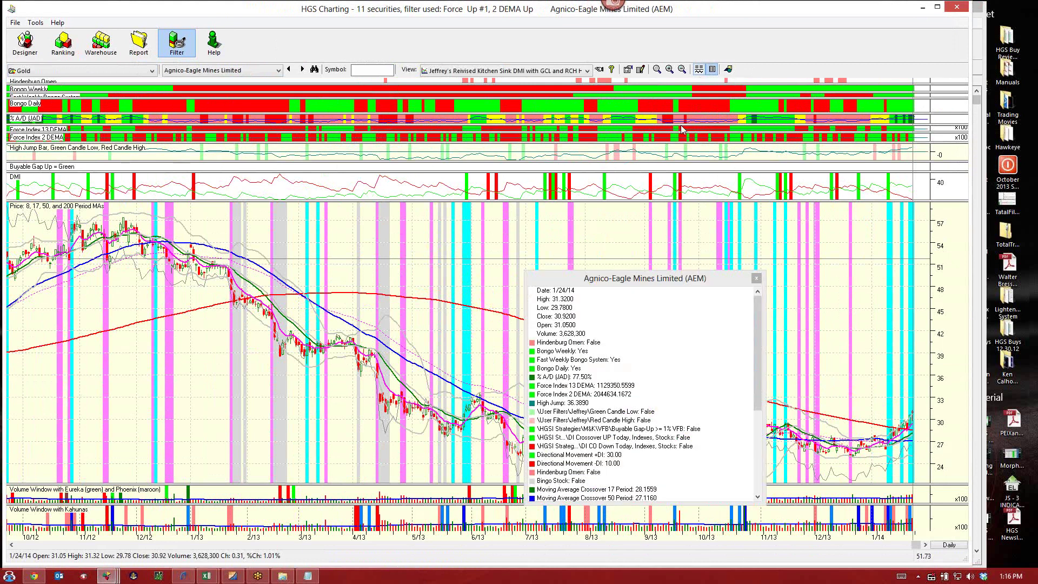
{"action": "left_click", "coordinate": [757, 278]}
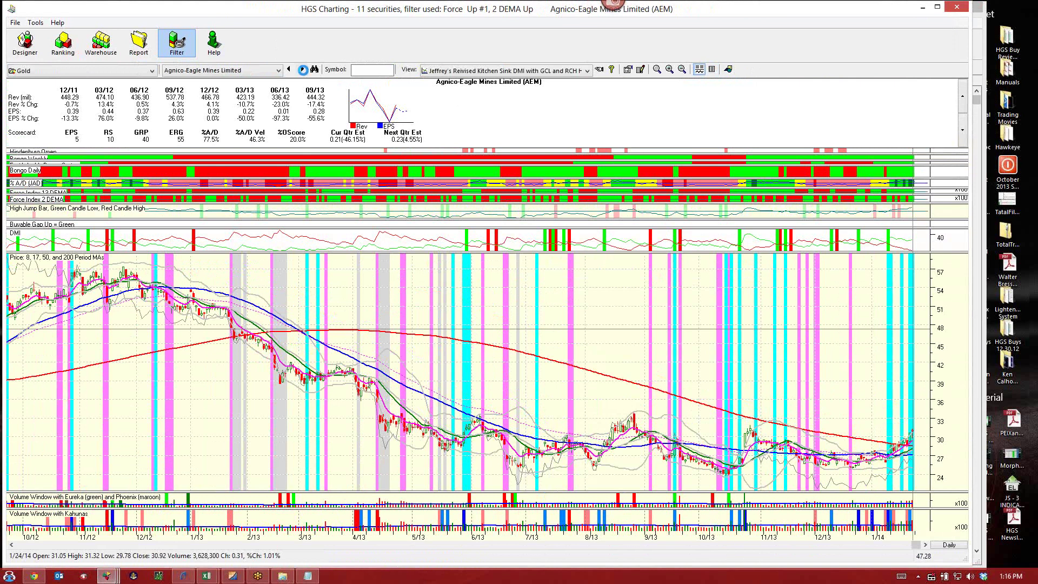
{"action": "left_click", "coordinate": [302, 69]}
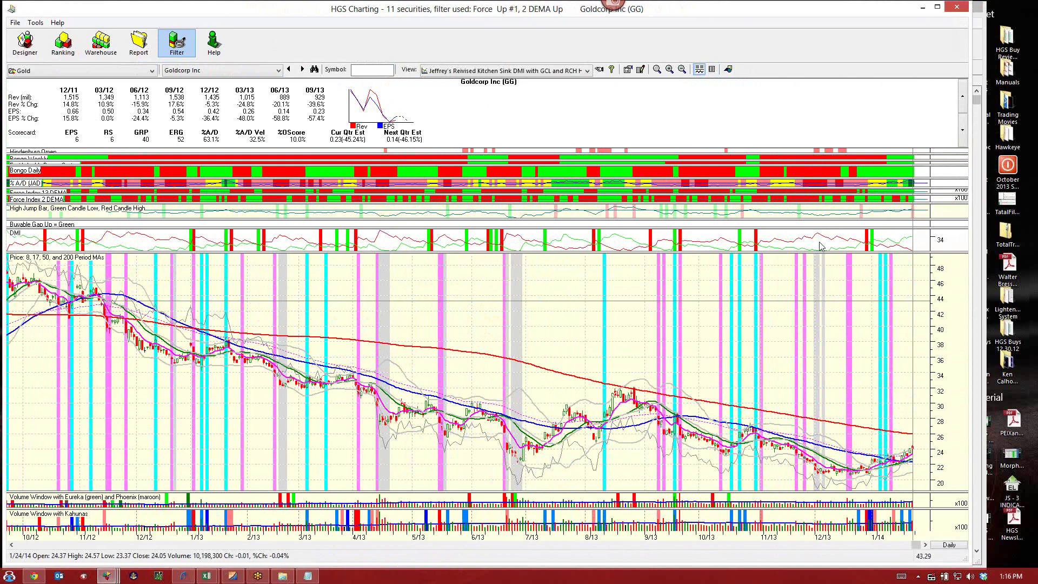
{"action": "left_click", "coordinate": [295, 69]}
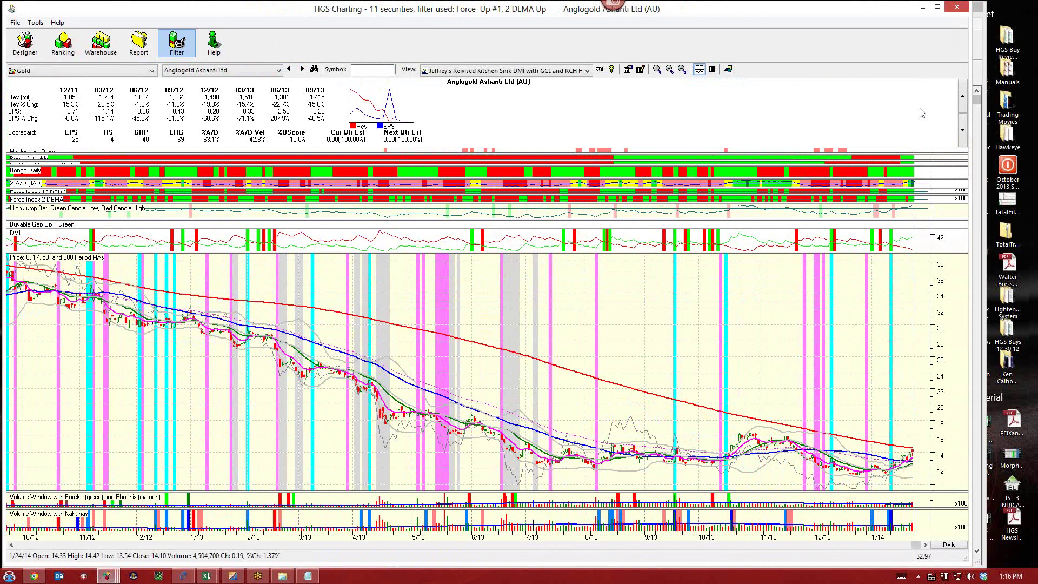
{"action": "left_click", "coordinate": [957, 8]}
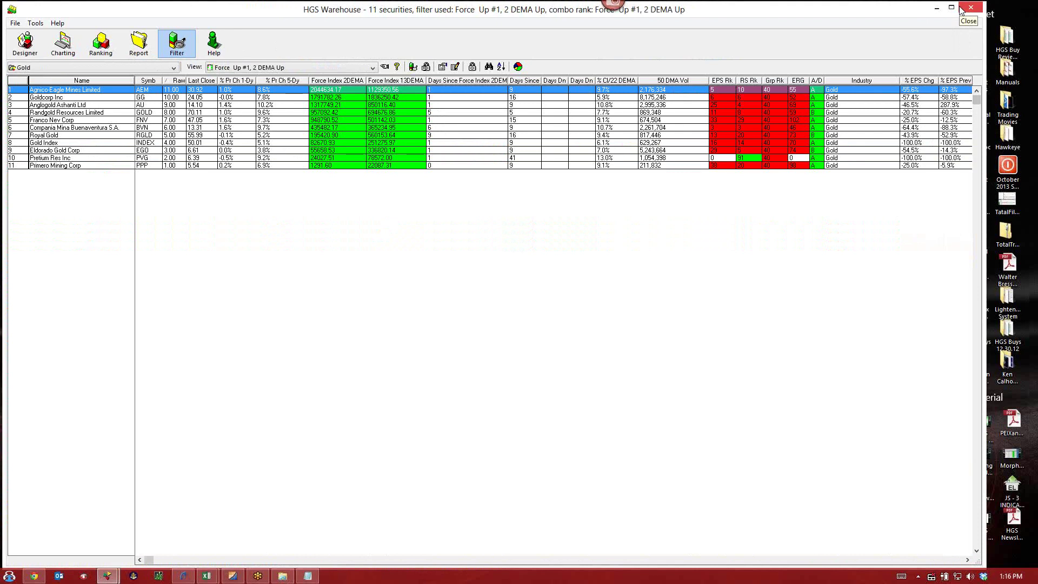
Step: Go back to the industry groups list and change from the Home Entertainment Software Index to its group's stocks
{"action": "right_click", "coordinate": [78, 113]}
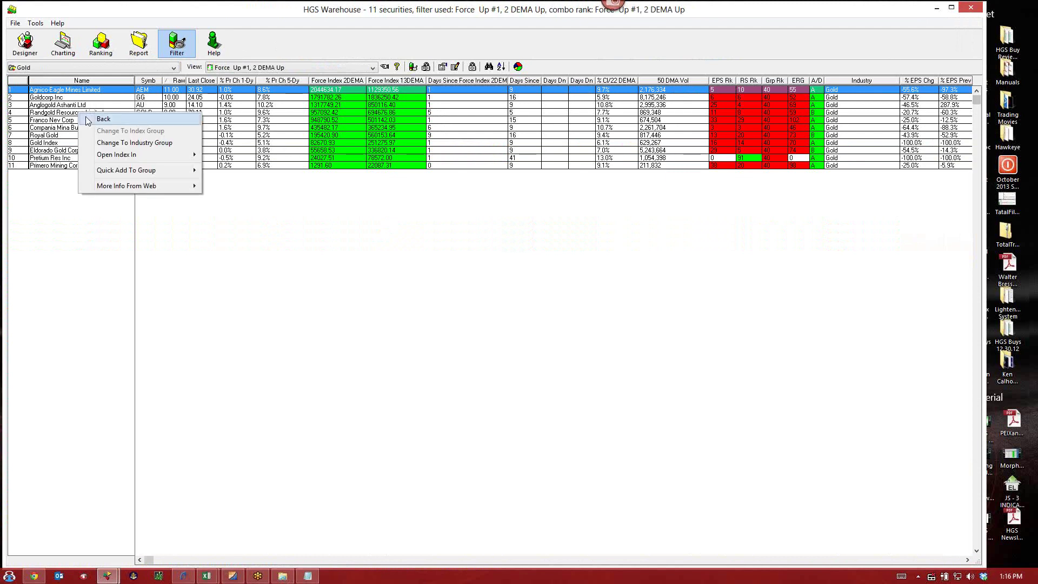
{"action": "left_click", "coordinate": [89, 120]}
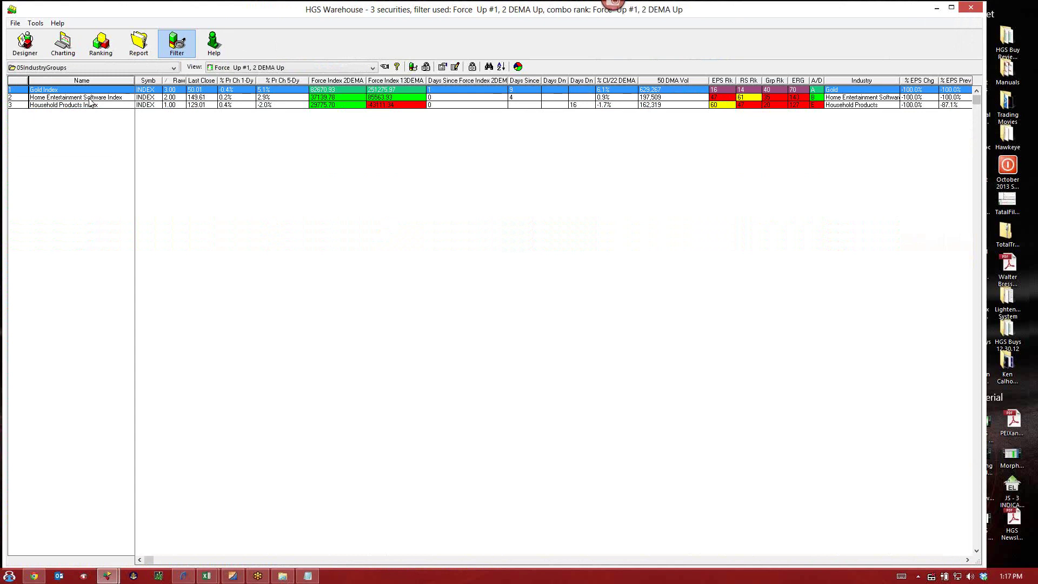
{"action": "left_click", "coordinate": [90, 100]}
{"action": "right_click", "coordinate": [90, 99]}
{"action": "left_click", "coordinate": [103, 116]}
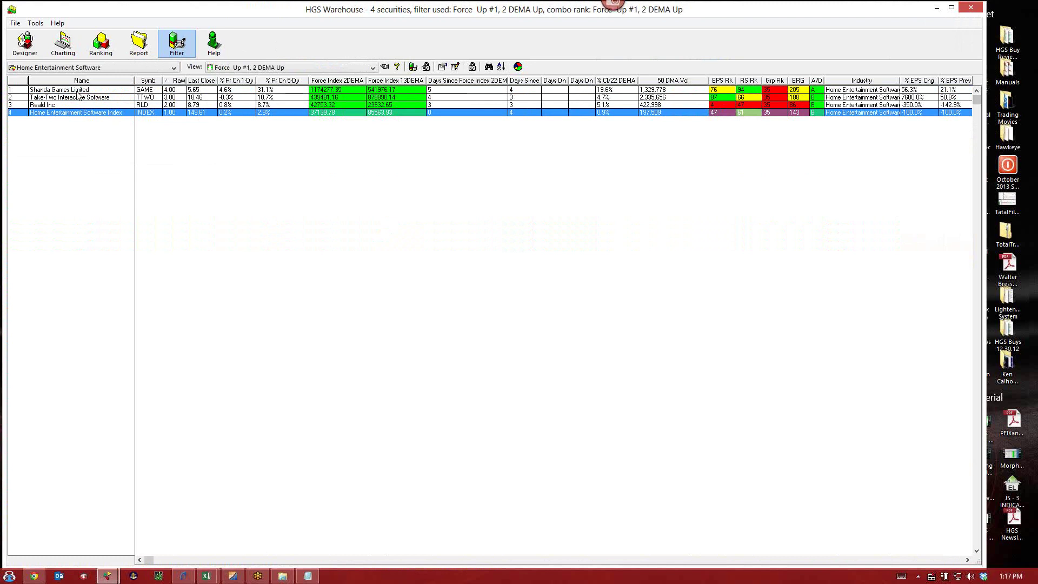
Step: View the charts of Shanda Games, Take-Two Interactive Software and Reald Inc, and close the charts
{"action": "left_click", "coordinate": [77, 92]}
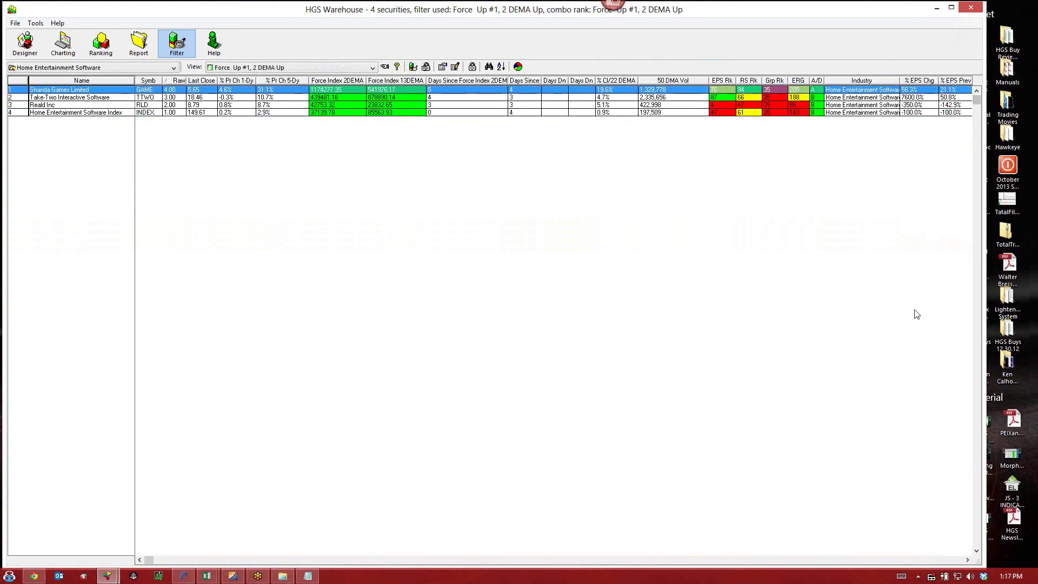
{"action": "key", "text": "Return"}
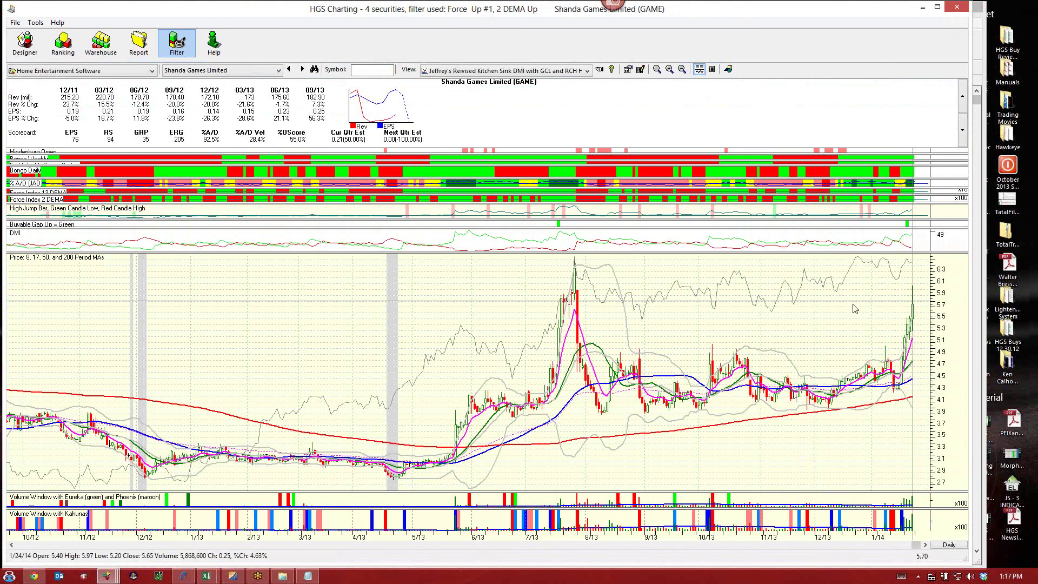
{"action": "left_click", "coordinate": [301, 67]}
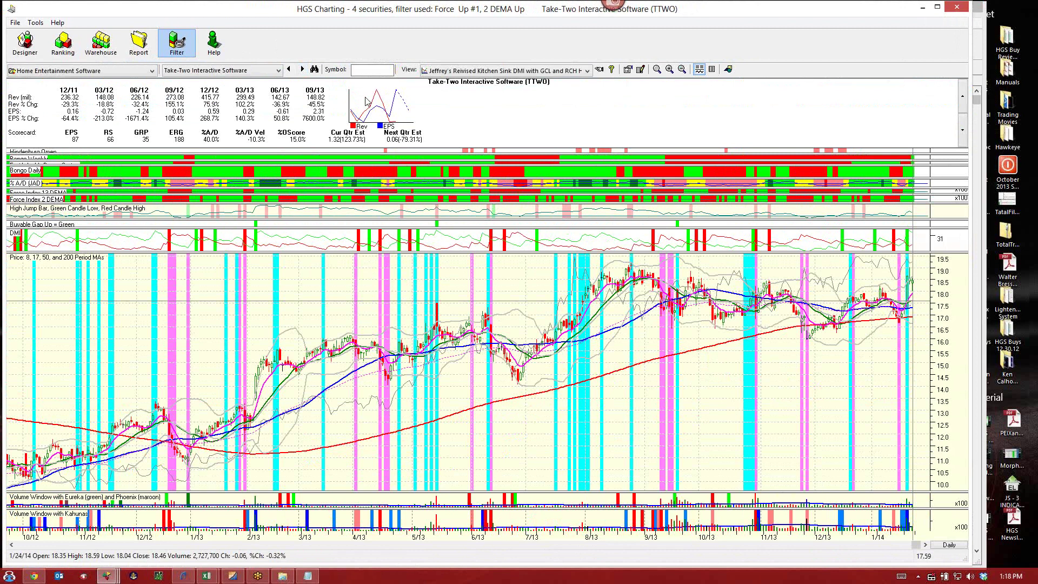
{"action": "left_click", "coordinate": [314, 69]}
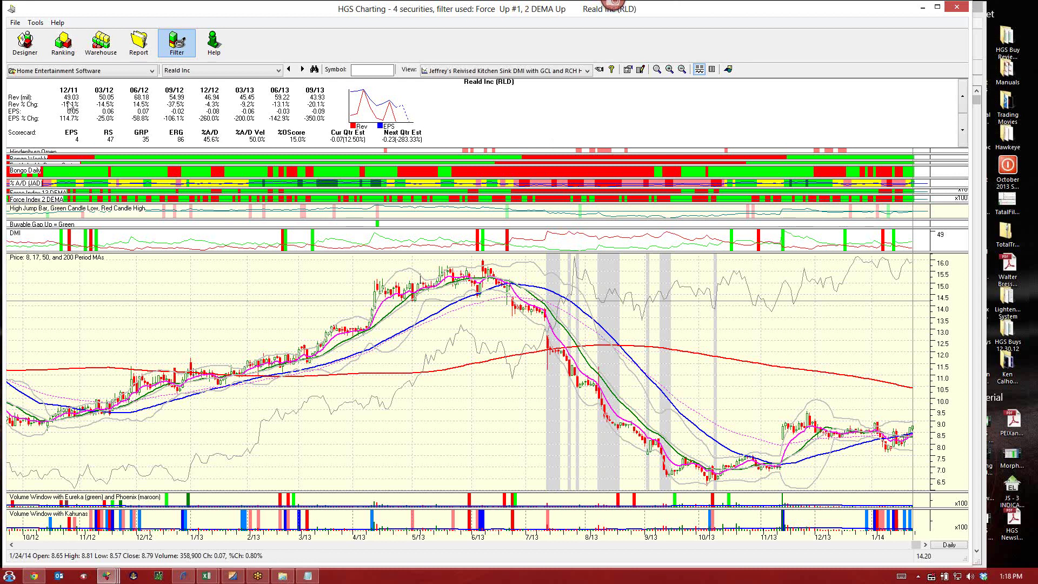
{"action": "left_click", "coordinate": [957, 6]}
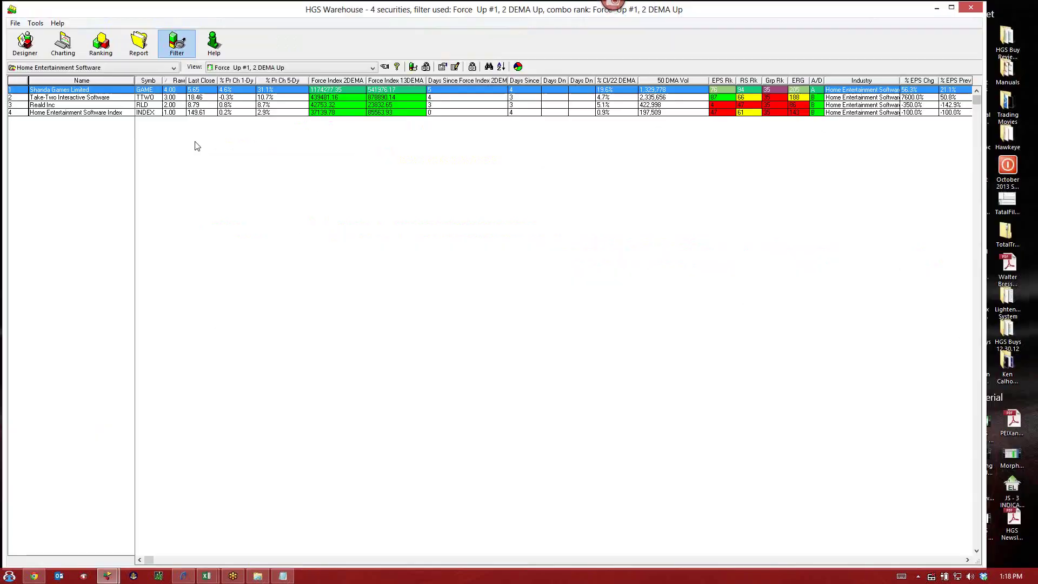
Step: Return to the industry groups list and change from the Household Products Index to its group's stocks
{"action": "left_click", "coordinate": [62, 105]}
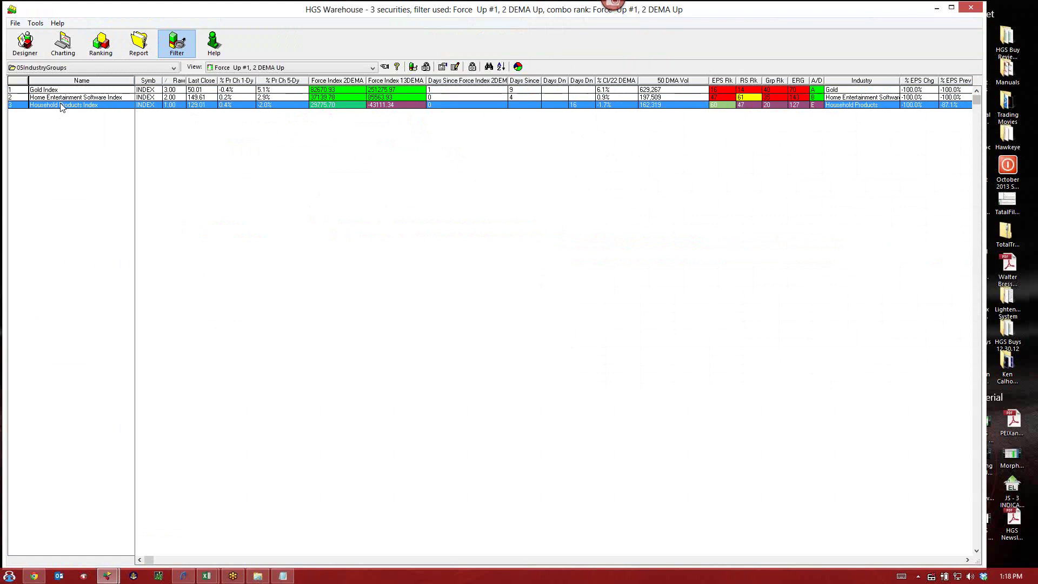
{"action": "right_click", "coordinate": [61, 105]}
{"action": "left_click", "coordinate": [80, 124]}
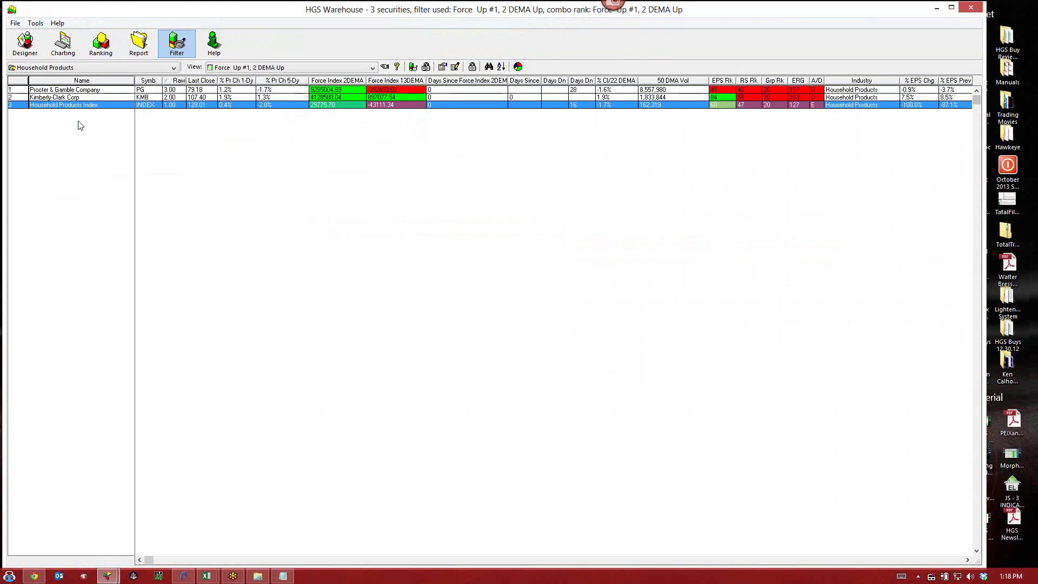
Step: Open the Procter & Gamble chart, step back to the 1/22/14 bar, and show the company's market cap and dividend statistics
{"action": "left_click", "coordinate": [56, 92]}
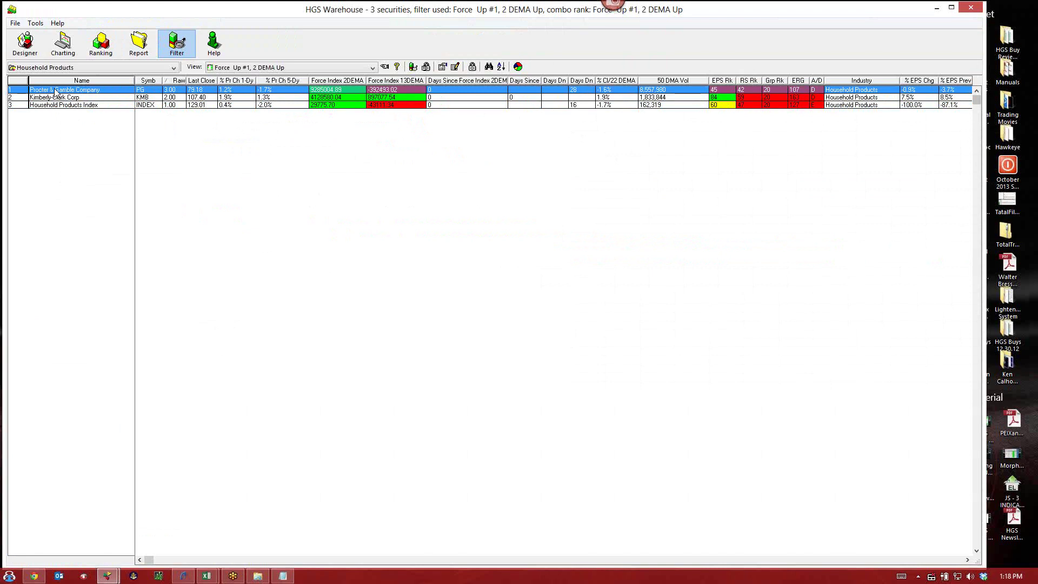
{"action": "double_click", "coordinate": [56, 92]}
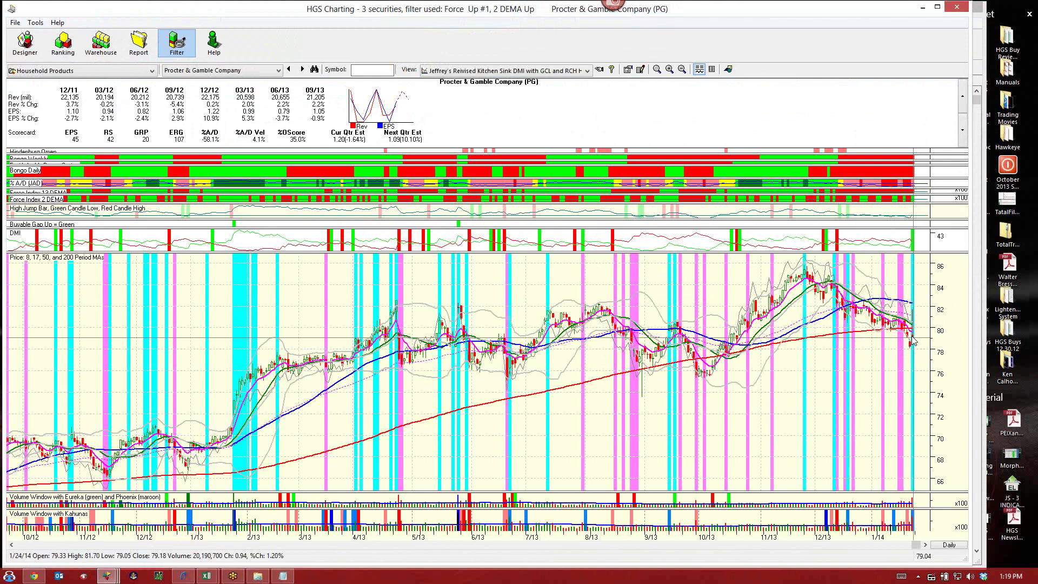
{"action": "key", "text": "Left"}
{"action": "key", "text": "Left"}
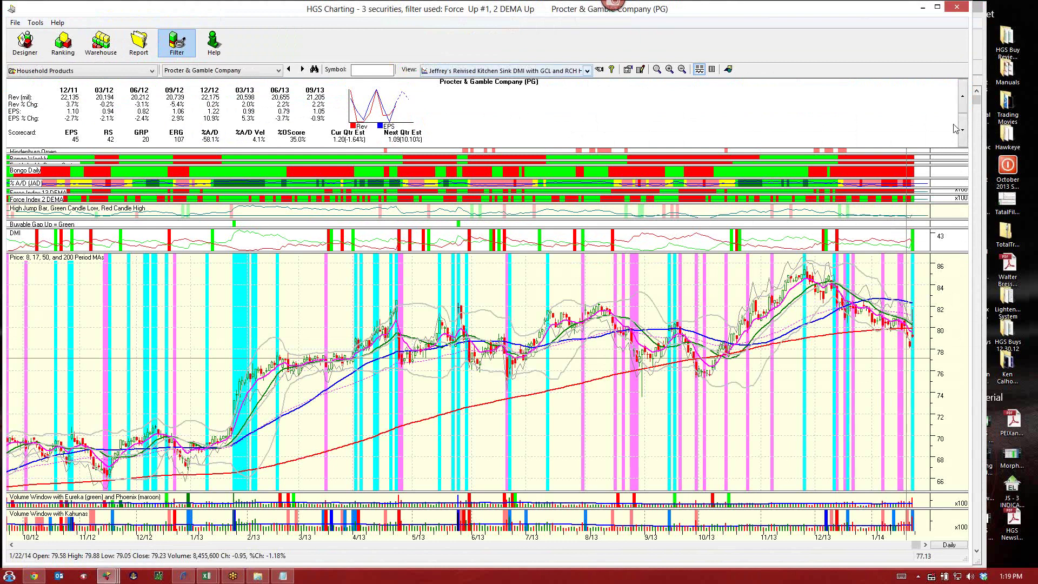
{"action": "left_click", "coordinate": [925, 100]}
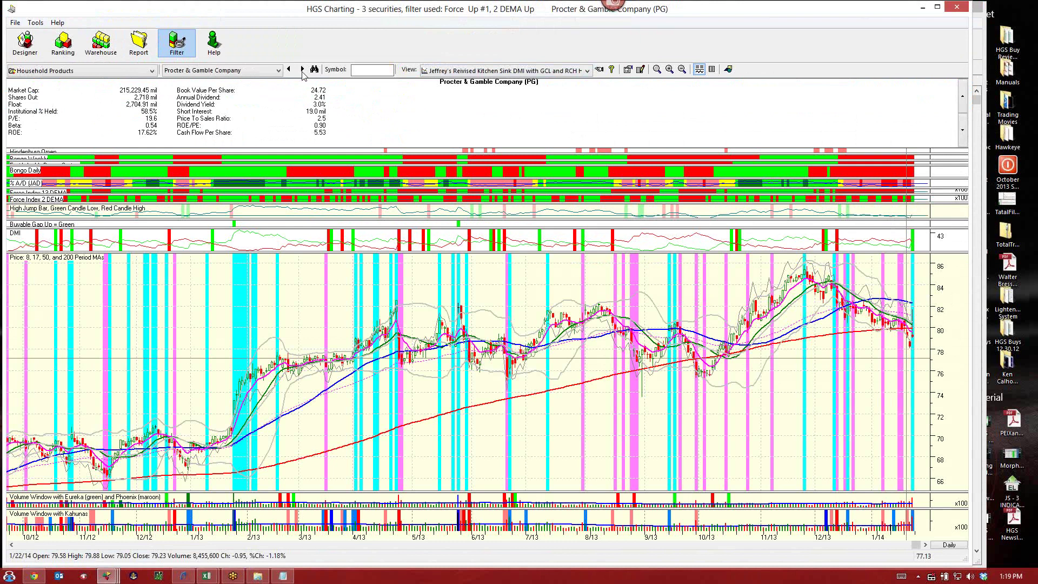
Step: View the Kimberly-Clark Corp chart and close the charts
{"action": "left_click", "coordinate": [302, 69]}
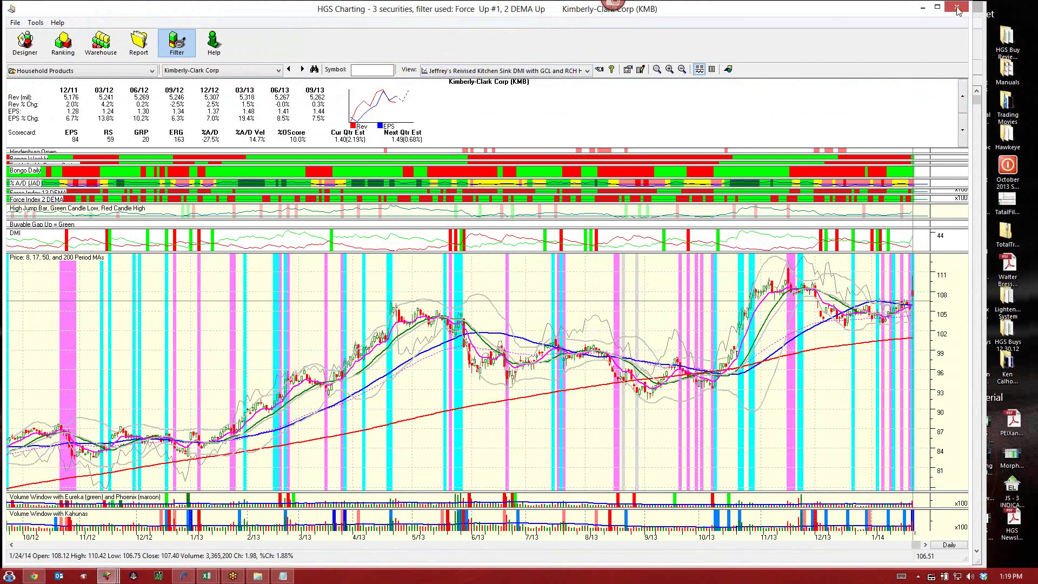
{"action": "key", "text": "alt+F4"}
Step: Return from the Household Products stocks to the industry groups list
{"action": "right_click", "coordinate": [64, 99]}
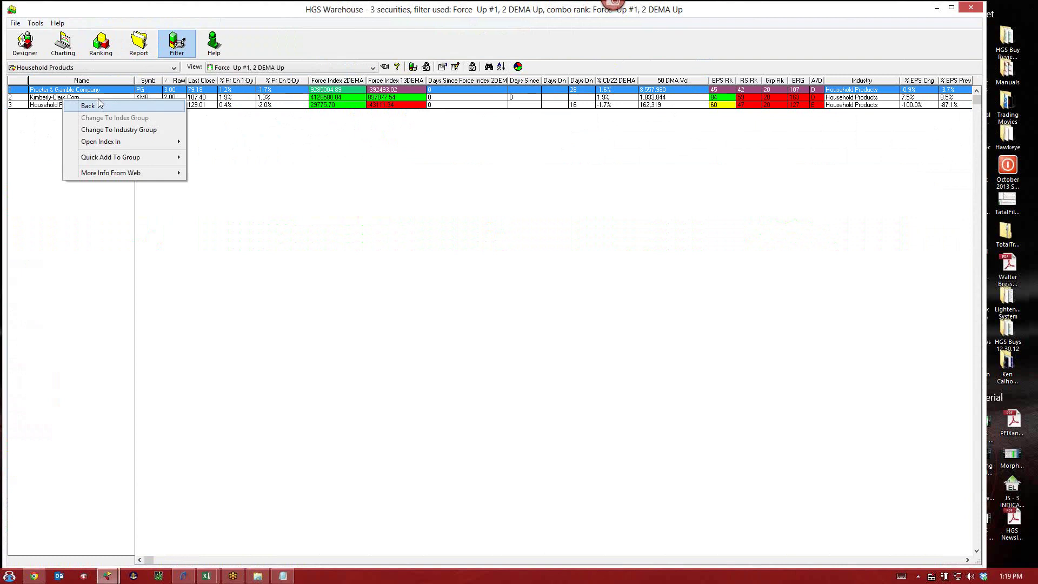
{"action": "left_click", "coordinate": [88, 105]}
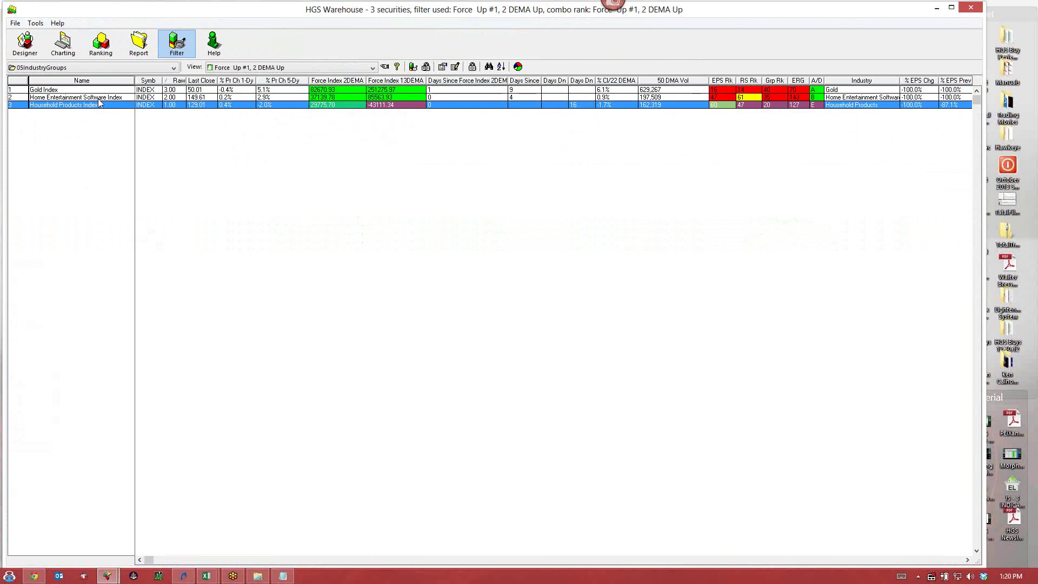
{"action": "right_click", "coordinate": [99, 102]}
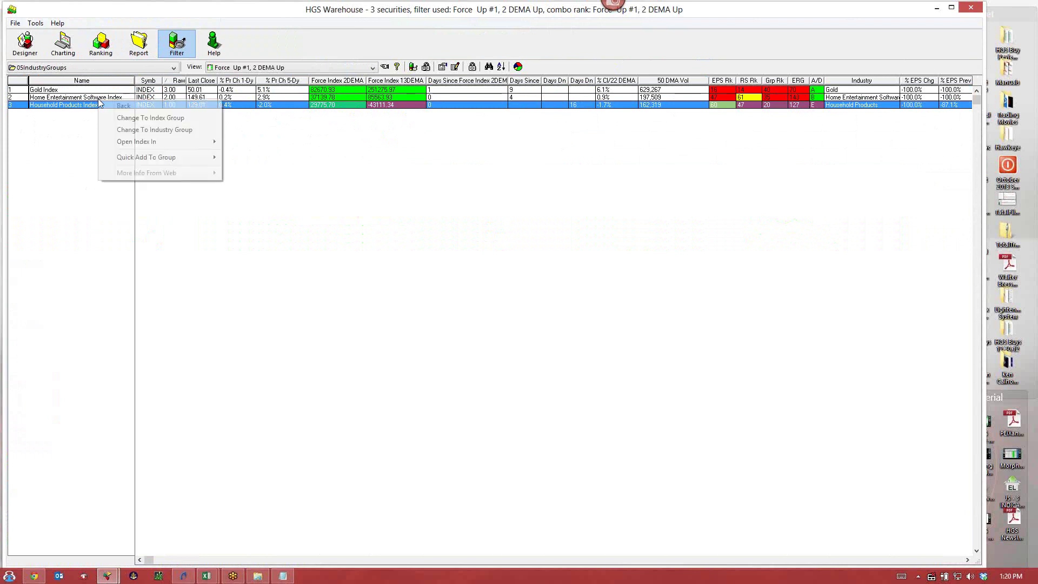
{"action": "left_click", "coordinate": [124, 119]}
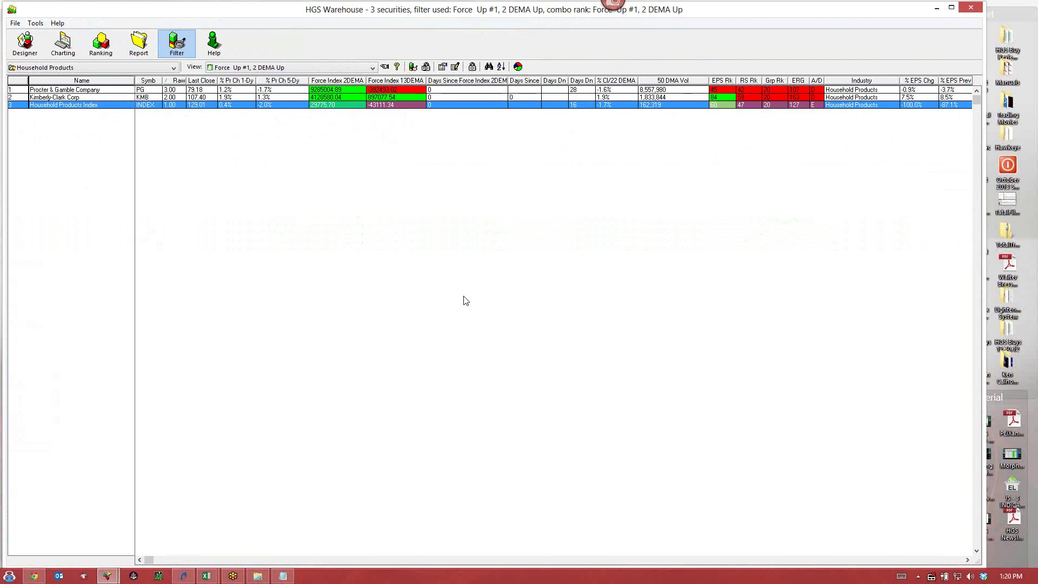
{"action": "key", "text": "alt+Tab"}
{"action": "left_click", "coordinate": [571, 305]}
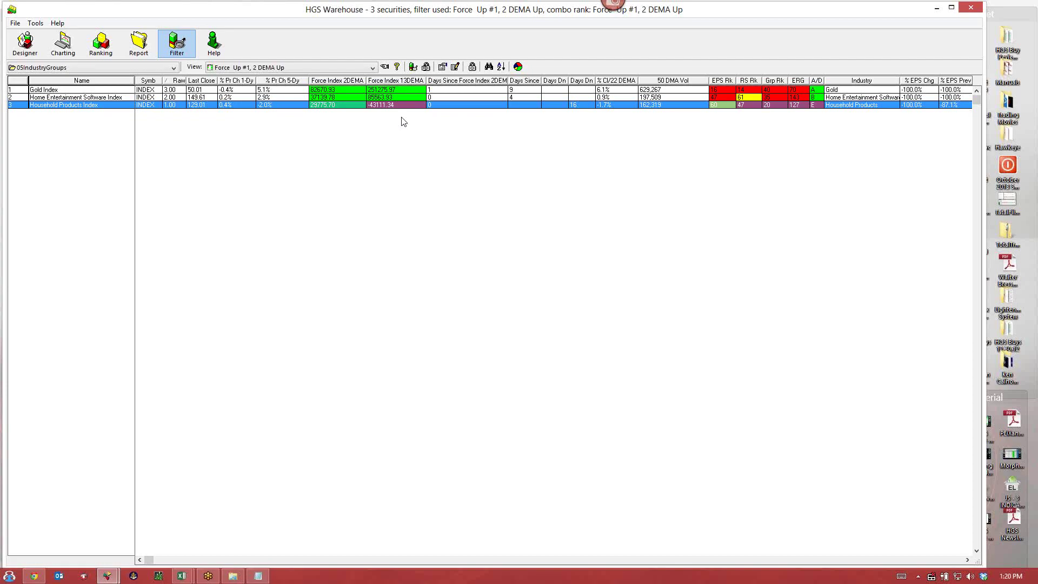
{"action": "right_click", "coordinate": [64, 104]}
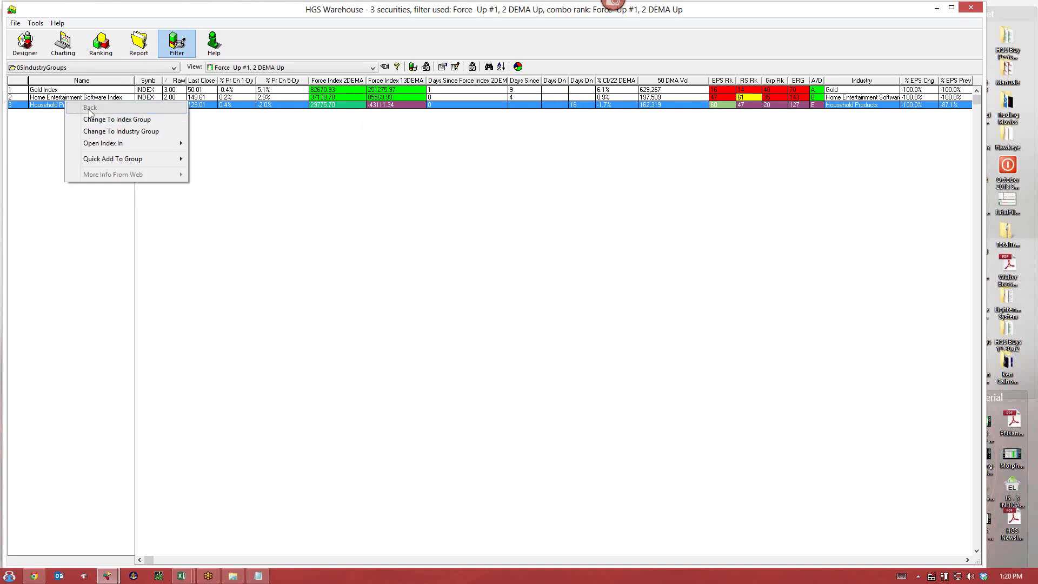
{"action": "left_click", "coordinate": [274, 185]}
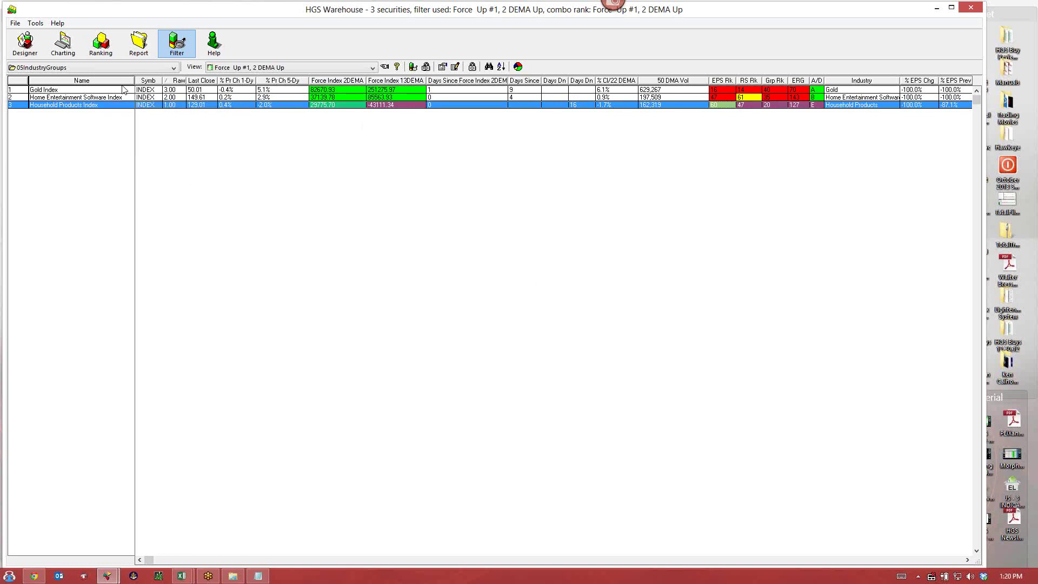
Step: Apply the Force Down #1, 2 DEMA Down view to the industry groups, and change from the Biotechnology Index to its group's stocks
{"action": "left_click", "coordinate": [100, 67]}
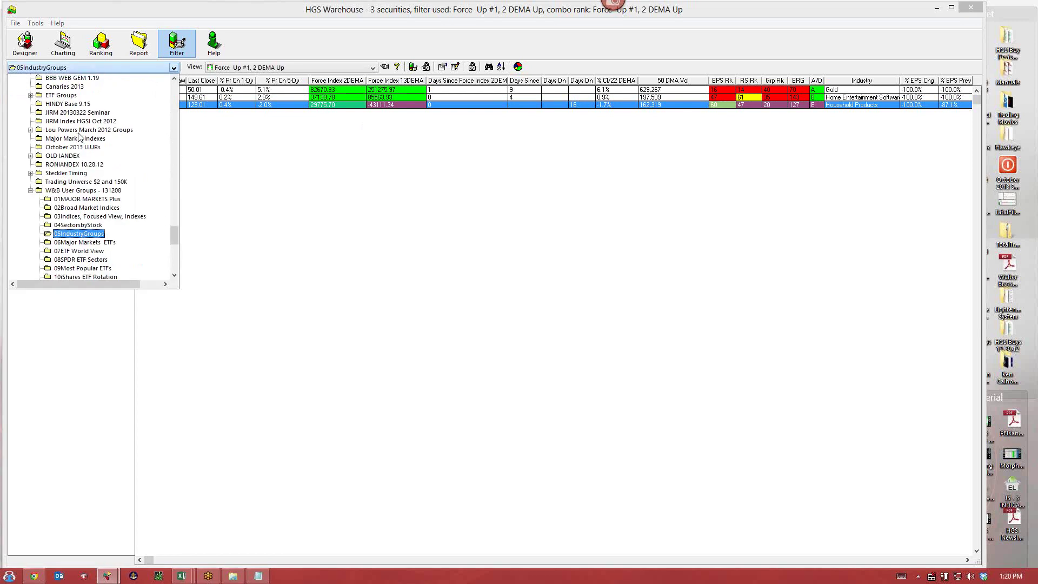
{"action": "left_click", "coordinate": [250, 68]}
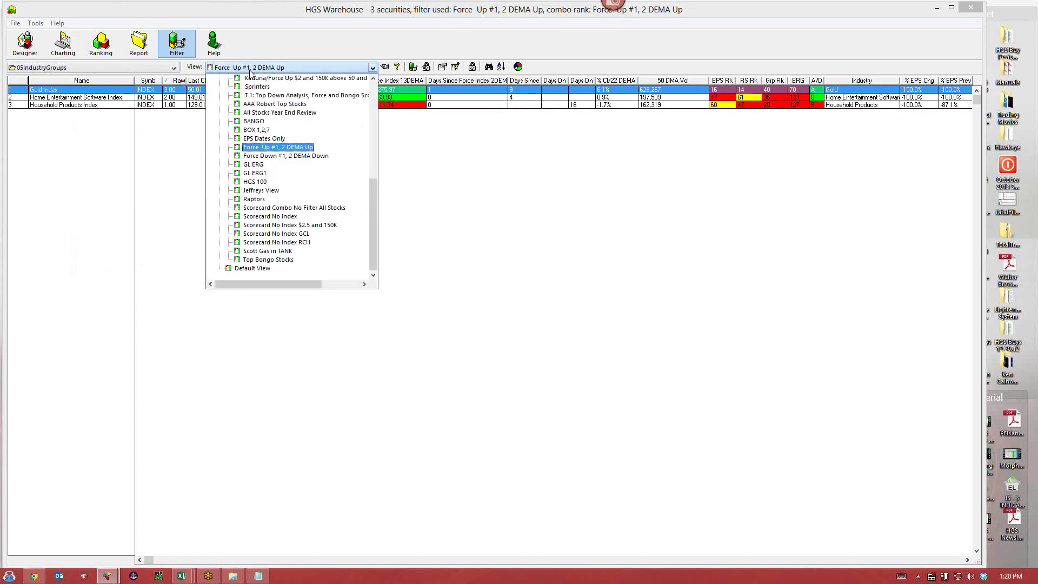
{"action": "left_click", "coordinate": [255, 156]}
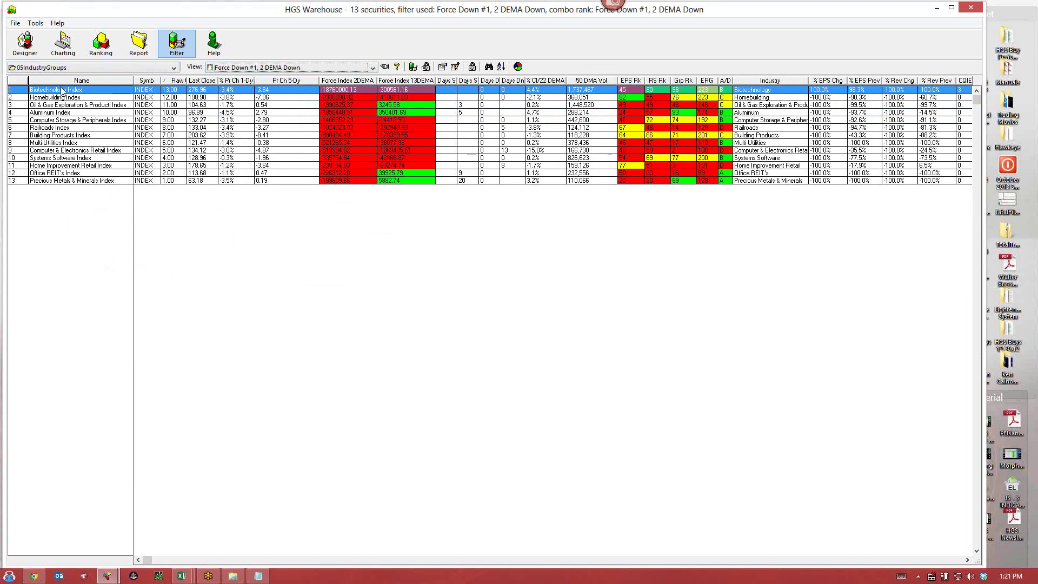
{"action": "right_click", "coordinate": [82, 110]}
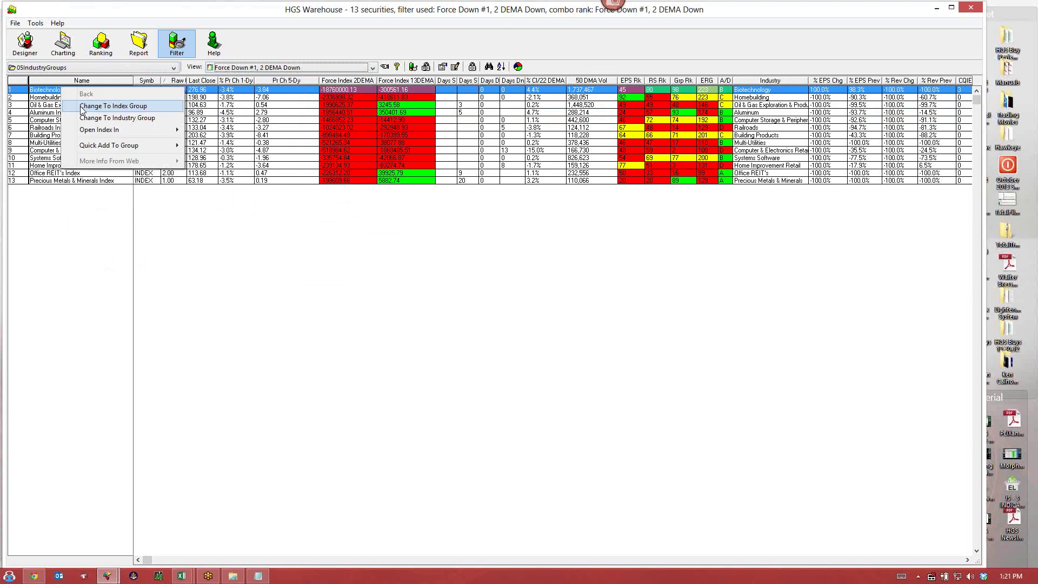
{"action": "left_click", "coordinate": [82, 107]}
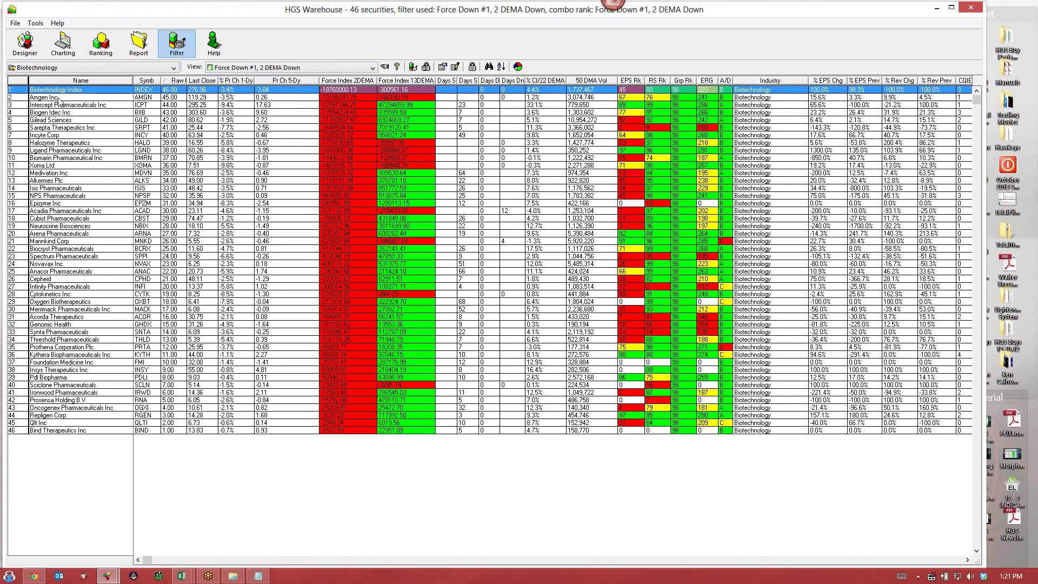
Step: View the charts of Amgen, Intercept Pharmaceuticals and Biogen Idec
{"action": "left_click", "coordinate": [59, 97]}
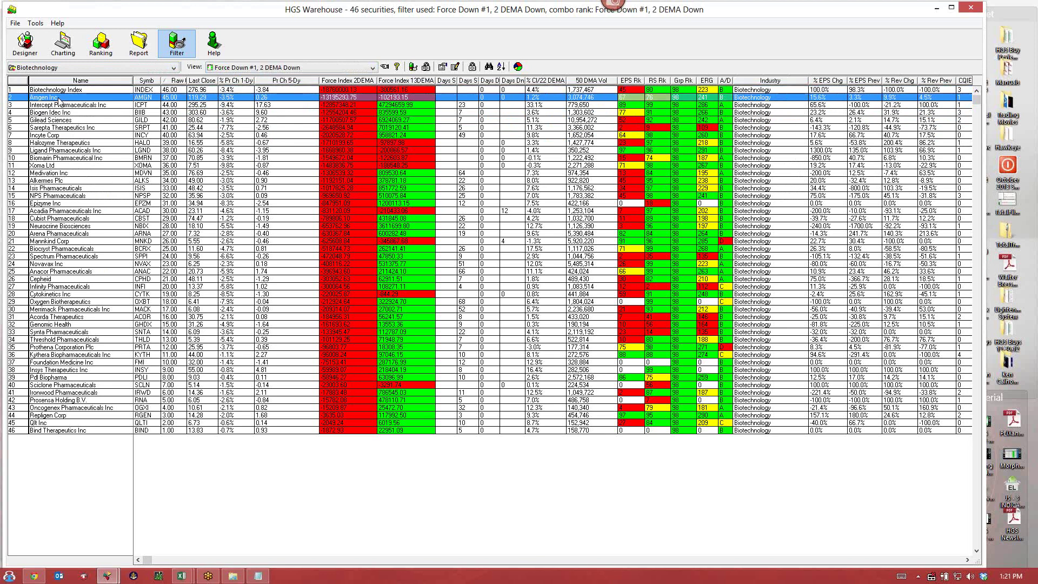
{"action": "double_click", "coordinate": [59, 100]}
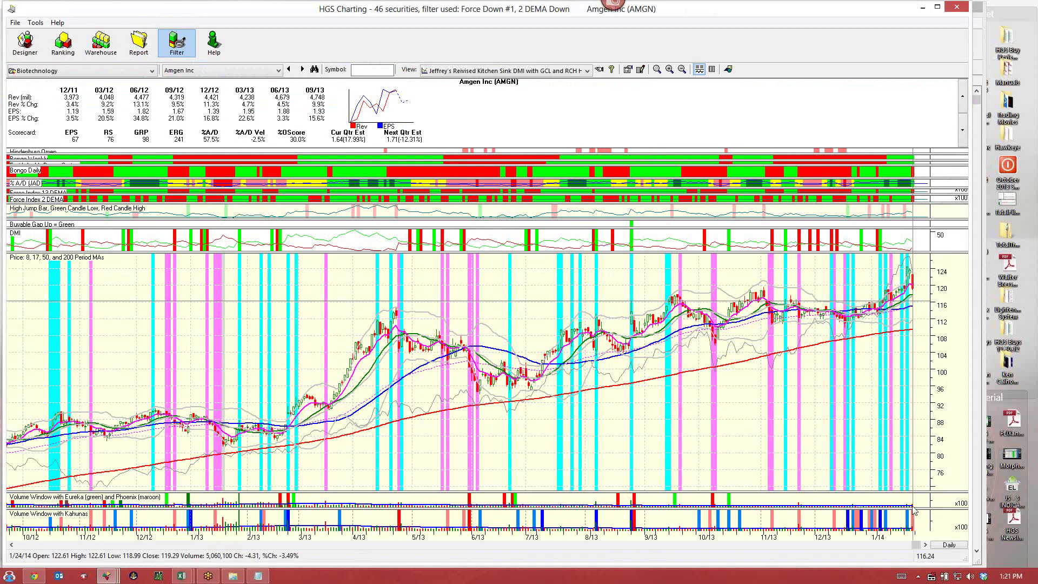
{"action": "left_click", "coordinate": [302, 69]}
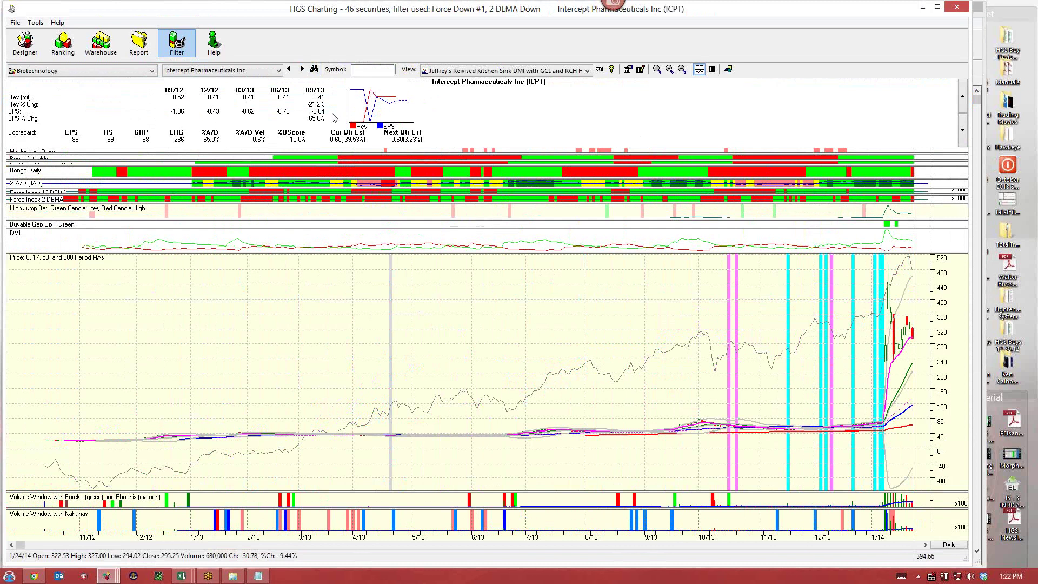
{"action": "left_click", "coordinate": [301, 70]}
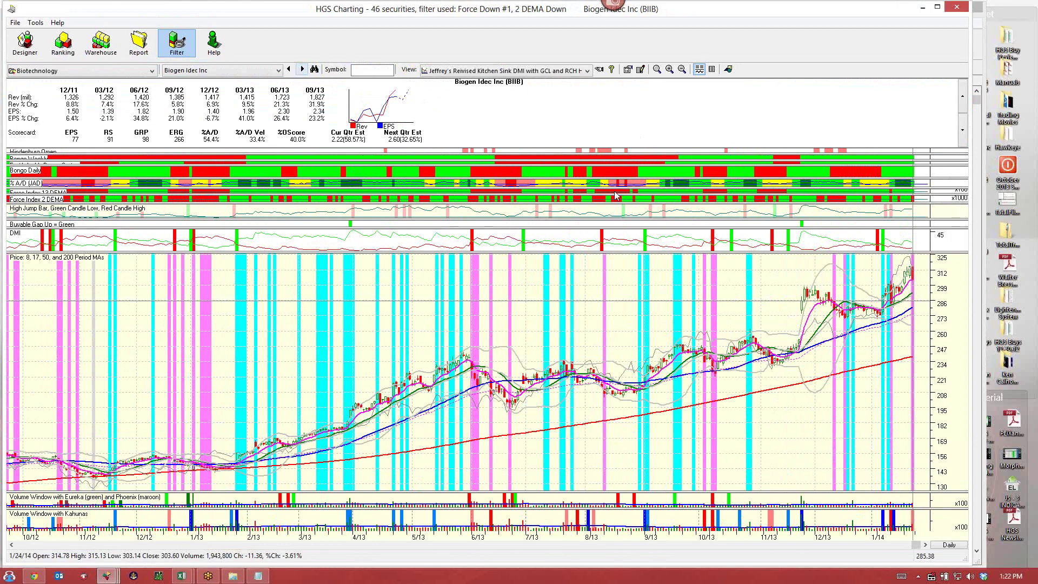
Step: Switch the Biogen Idec chart to the 4, 17, 50 and 200 SMA's view
{"action": "left_click", "coordinate": [587, 71]}
{"action": "scroll", "coordinate": [524, 160], "scroll_direction": "up", "scroll_amount": 5}
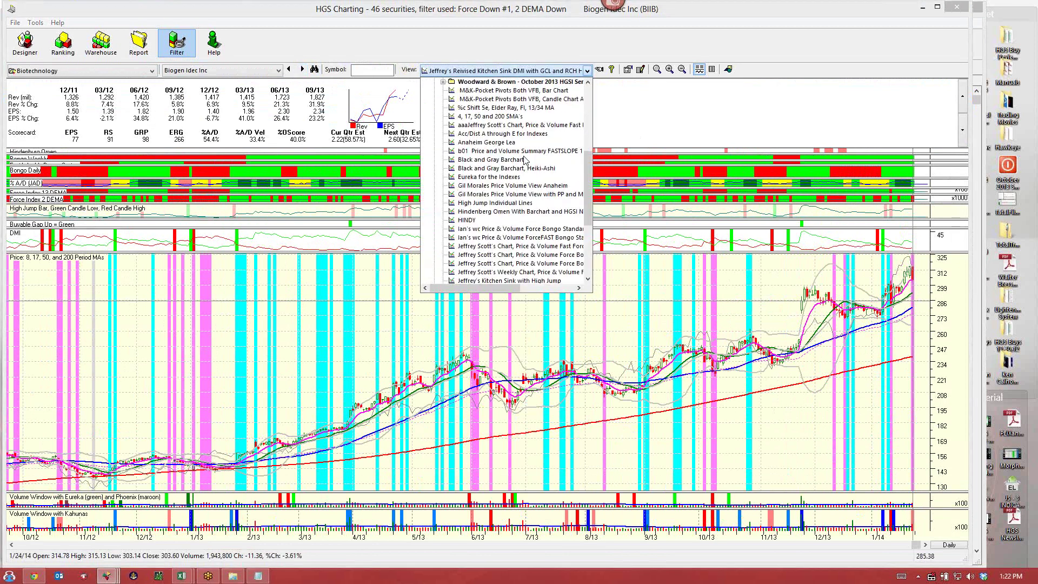
{"action": "left_click", "coordinate": [511, 124]}
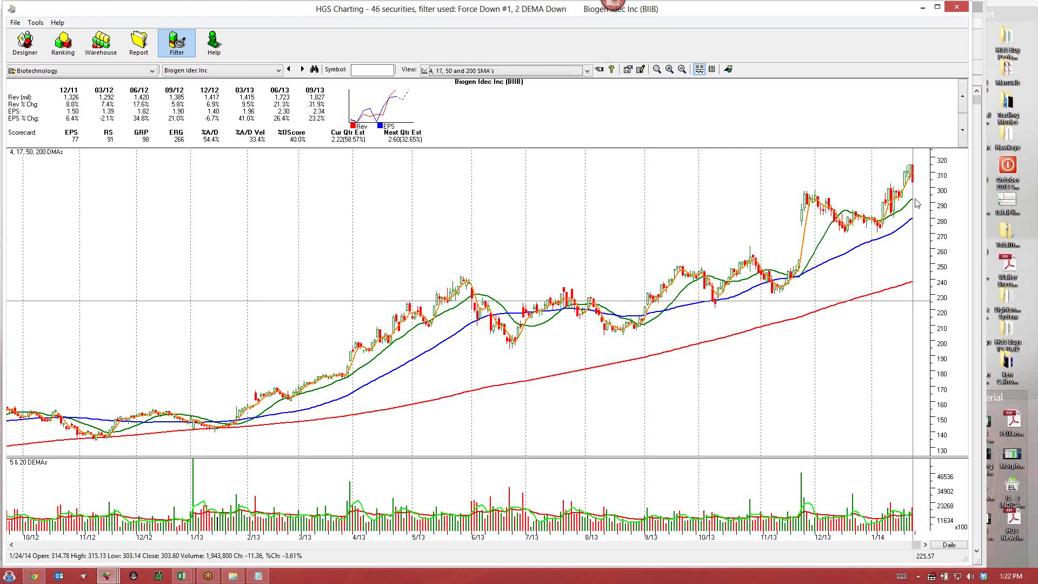
Step: View the charts of Gilead Sciences, Sarepta Therapeutics and Incyte Corp with the simple moving averages
{"action": "left_click", "coordinate": [301, 69]}
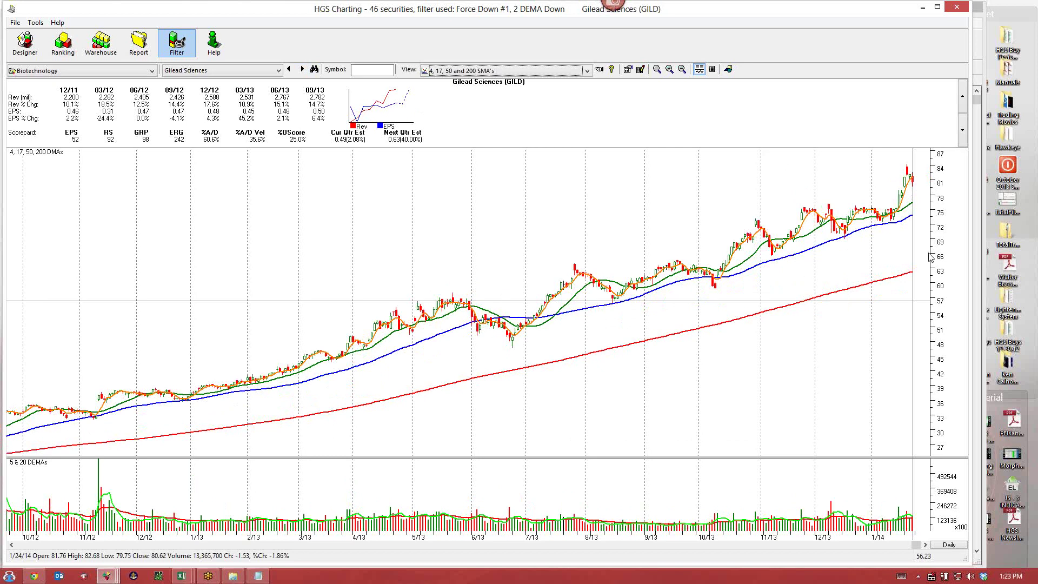
{"action": "left_click", "coordinate": [301, 69]}
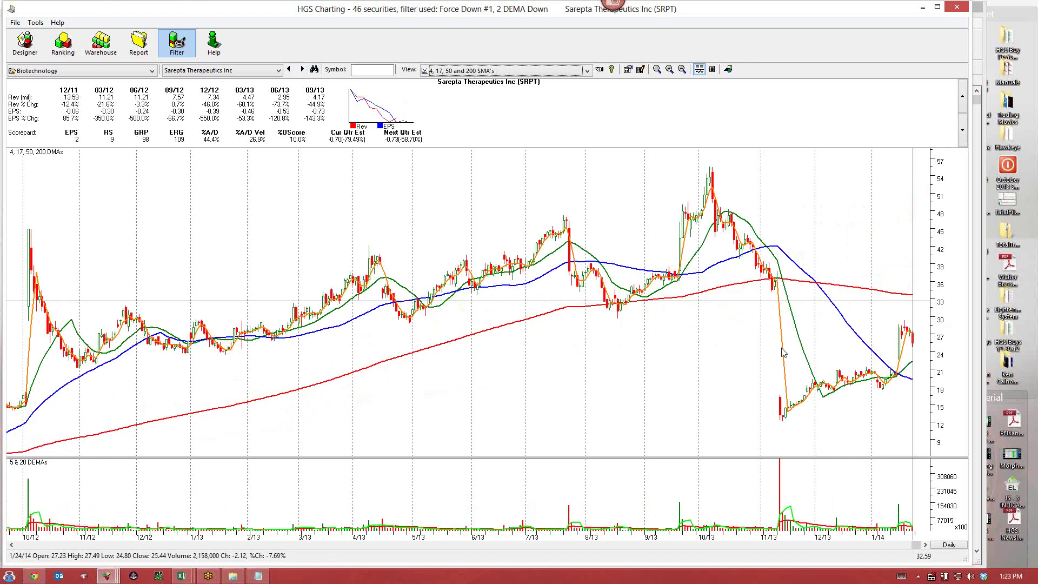
{"action": "left_click", "coordinate": [264, 73]}
{"action": "left_click", "coordinate": [215, 88]}
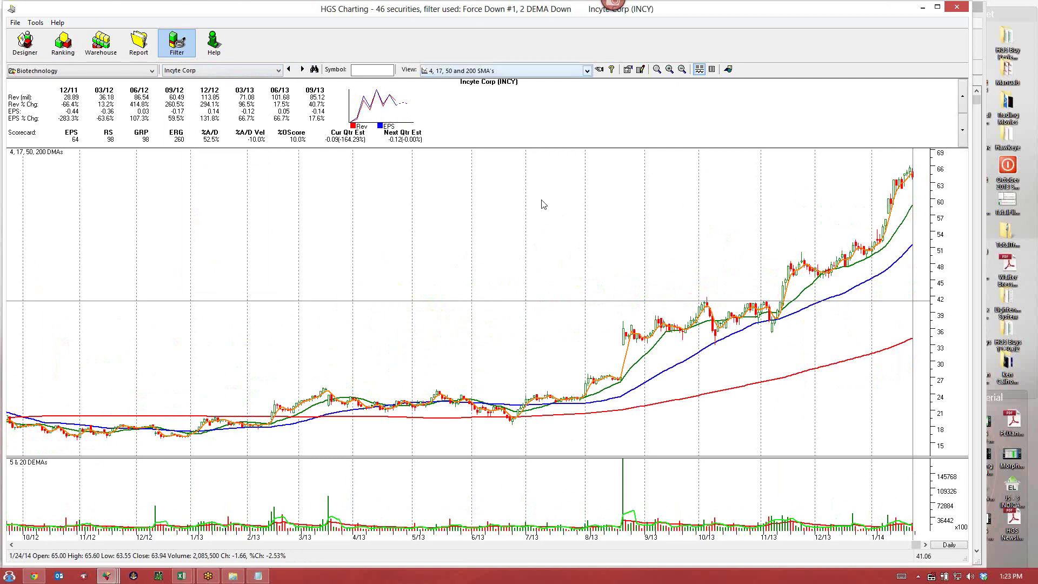
Step: Switch the Incyte chart to the Jeffrey's Reivised Kitchen Sink DMI with GCL and RCH HINDY 5 Years view
{"action": "left_click", "coordinate": [586, 71]}
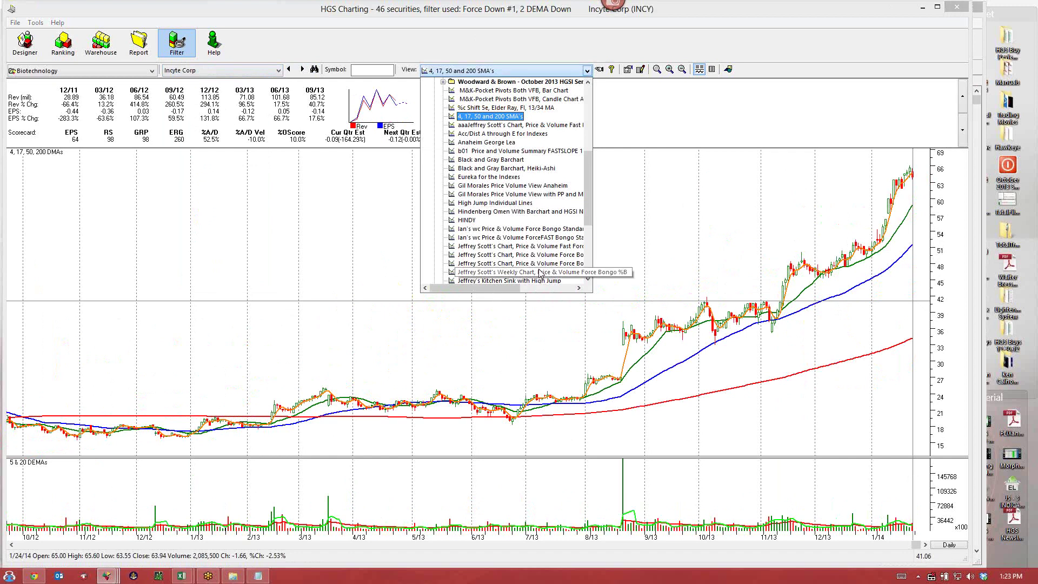
{"action": "scroll", "coordinate": [540, 274], "scroll_direction": "down", "scroll_amount": 1}
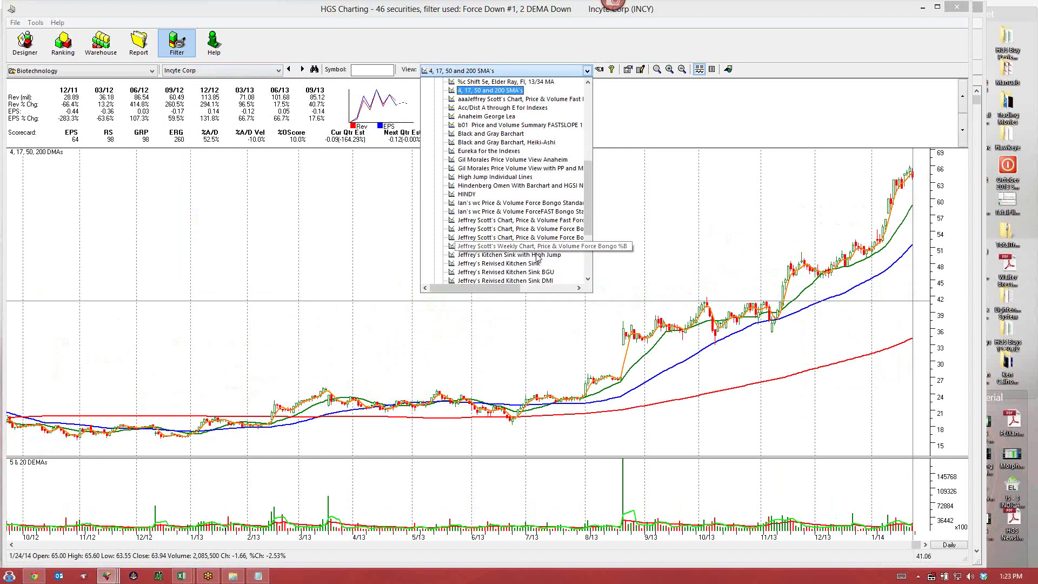
{"action": "scroll", "coordinate": [536, 263], "scroll_direction": "down", "scroll_amount": 1}
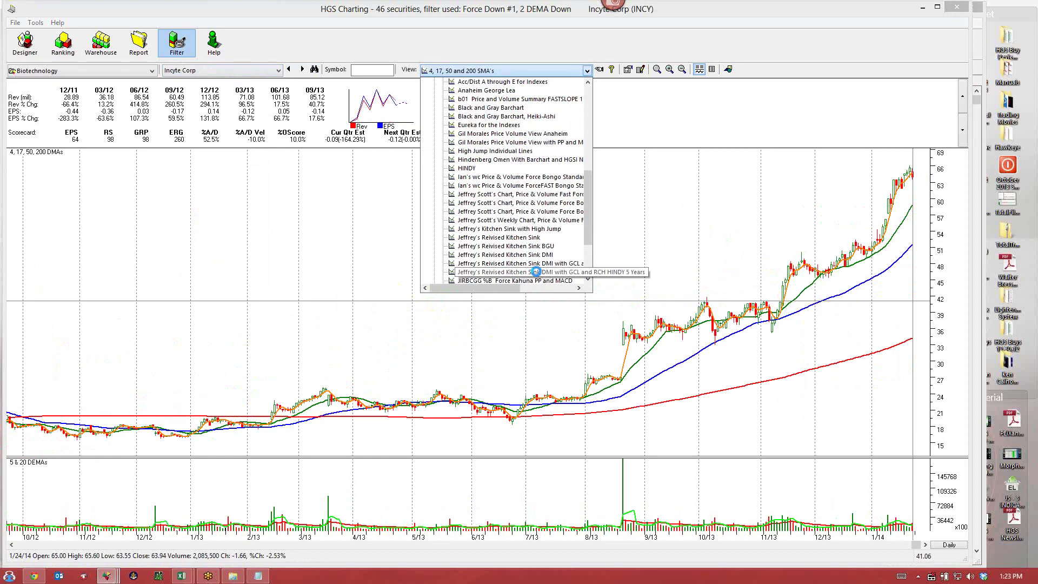
{"action": "left_click", "coordinate": [535, 271]}
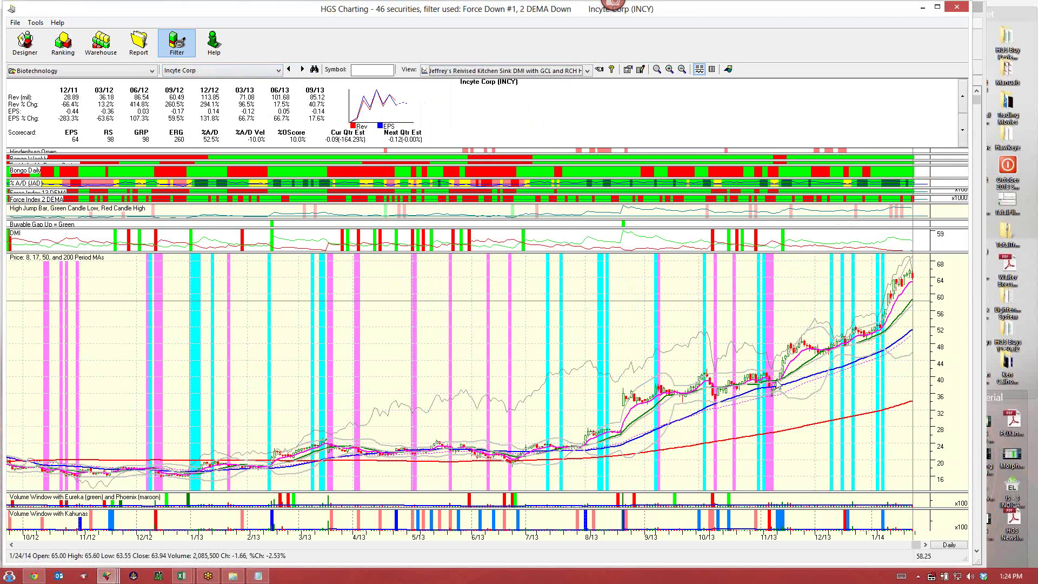
Step: View the charts of Halozyme Therapeutics, Acadia Pharmaceuticals, Mannkind Corp and Anacor Pharmaceuticals
{"action": "left_click", "coordinate": [300, 70]}
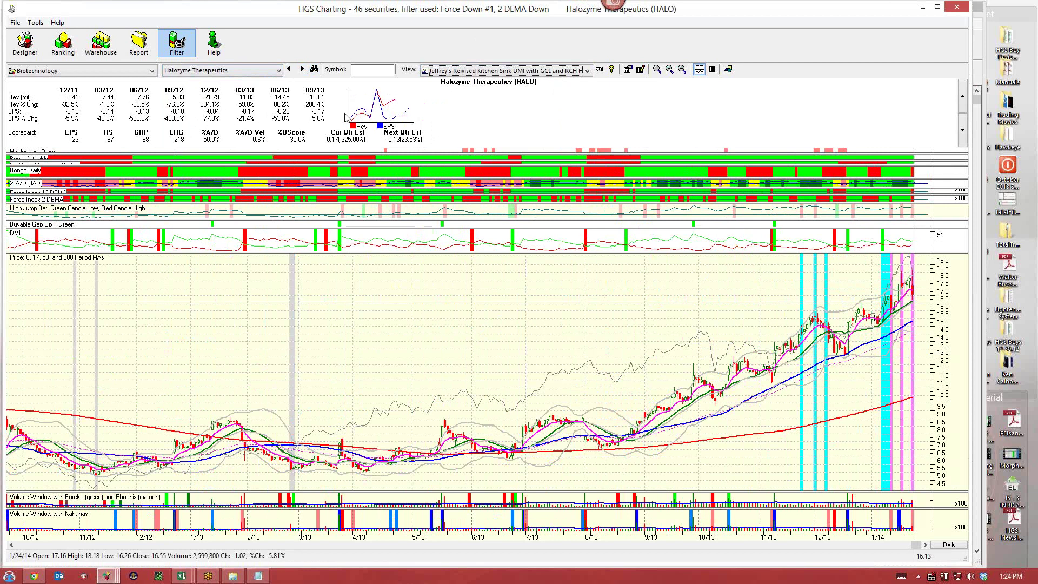
{"action": "left_click", "coordinate": [279, 71]}
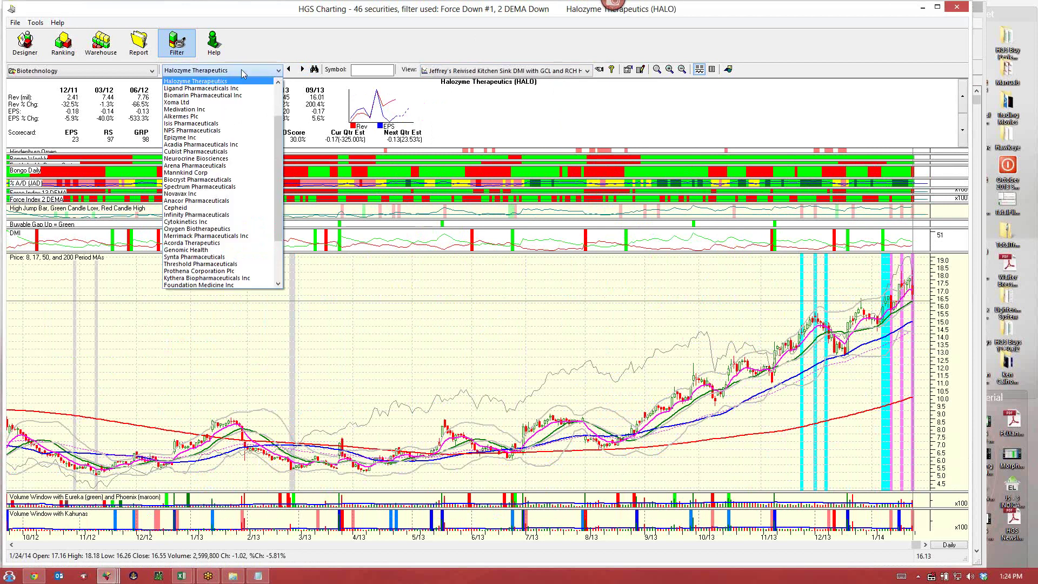
{"action": "left_click", "coordinate": [180, 145]}
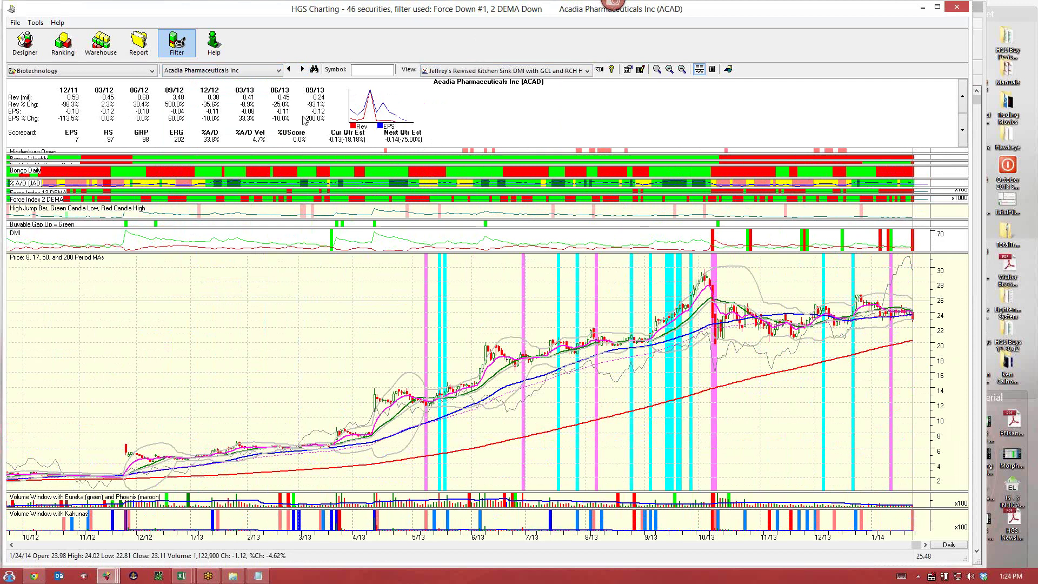
{"action": "left_click", "coordinate": [277, 71]}
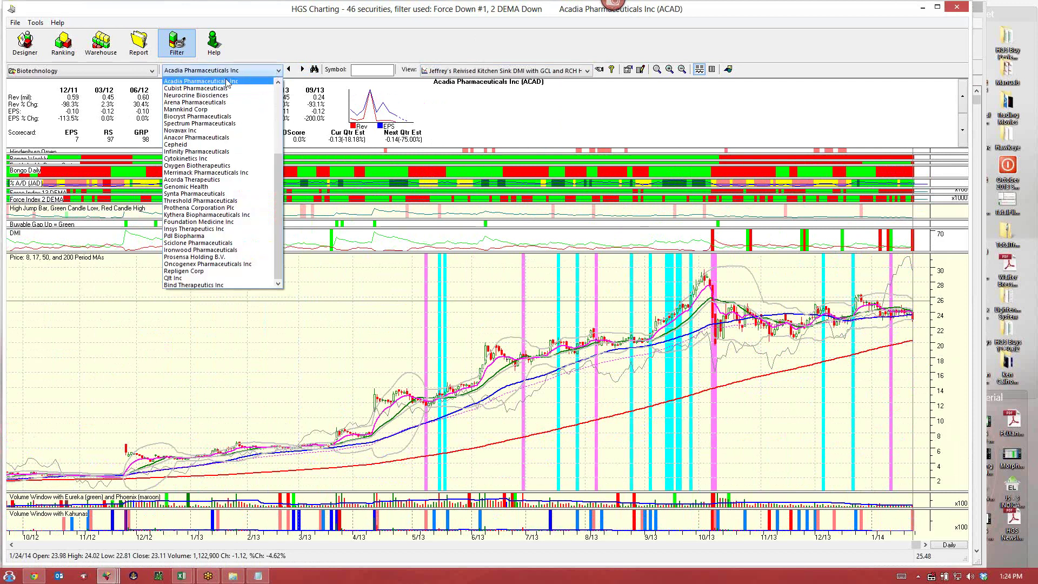
{"action": "left_click", "coordinate": [208, 110]}
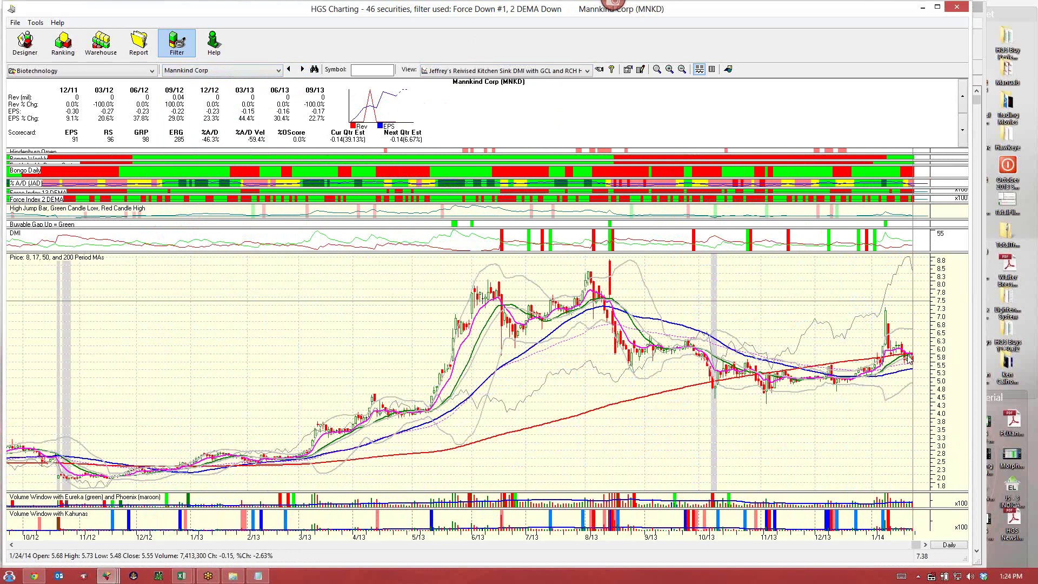
{"action": "left_click", "coordinate": [278, 71]}
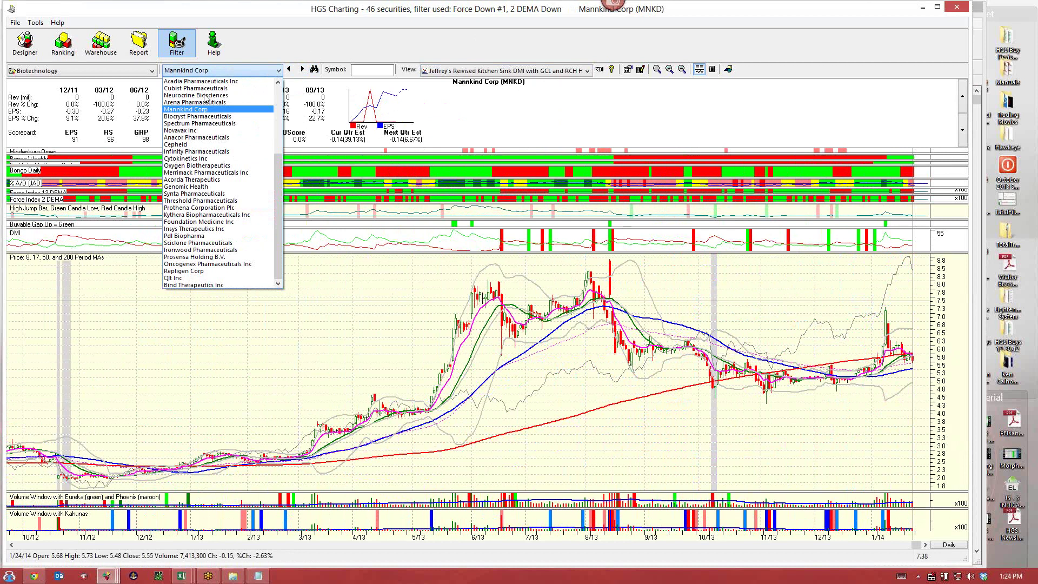
{"action": "left_click", "coordinate": [180, 138]}
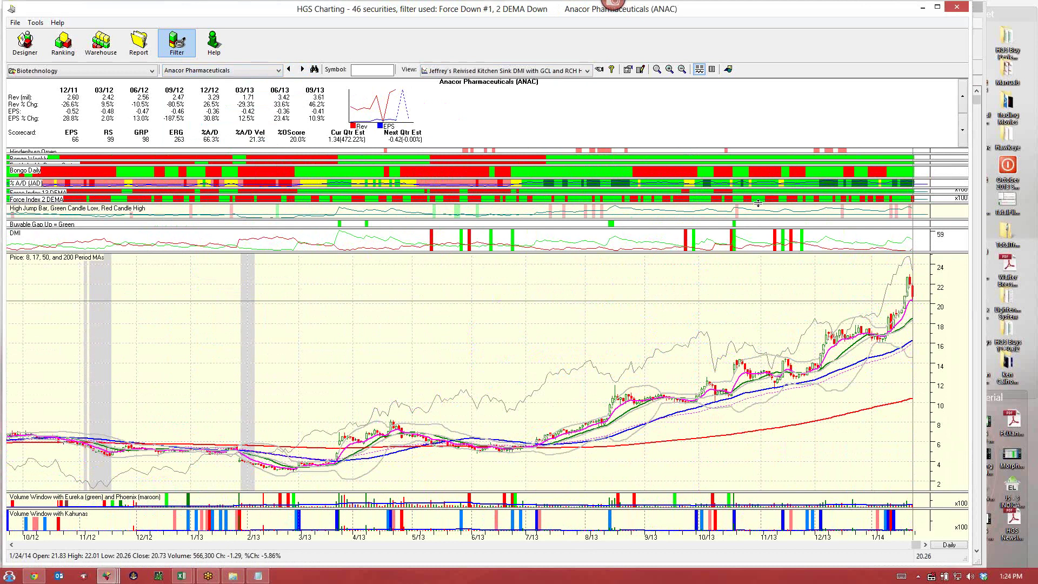
Step: Look up the symbol ARIA to view the Ariad Pharmaceuticals chart
{"action": "left_click", "coordinate": [254, 70]}
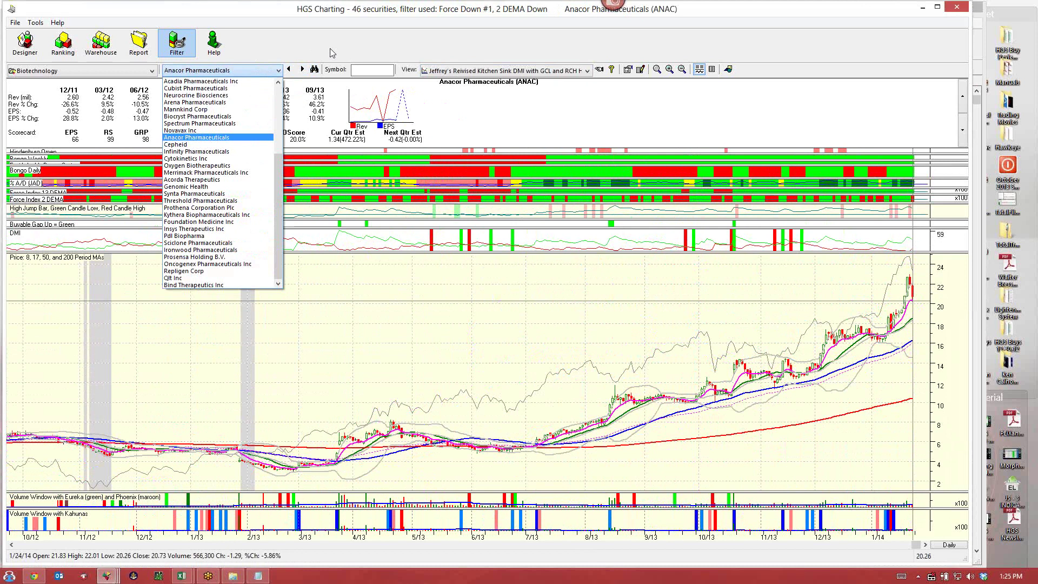
{"action": "left_click", "coordinate": [382, 146]}
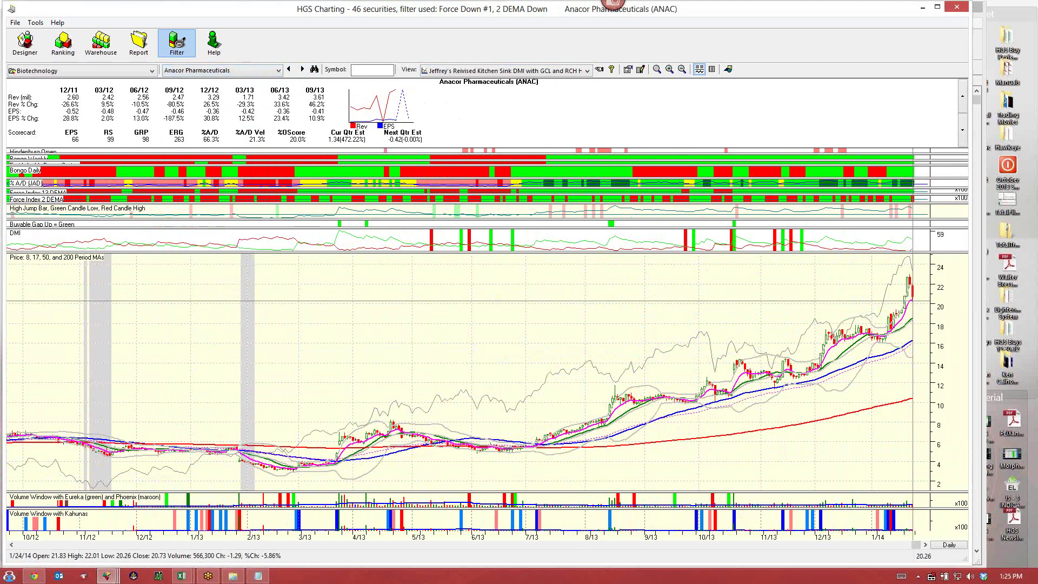
{"action": "type", "text": "aria"}
{"action": "key", "text": "Return"}
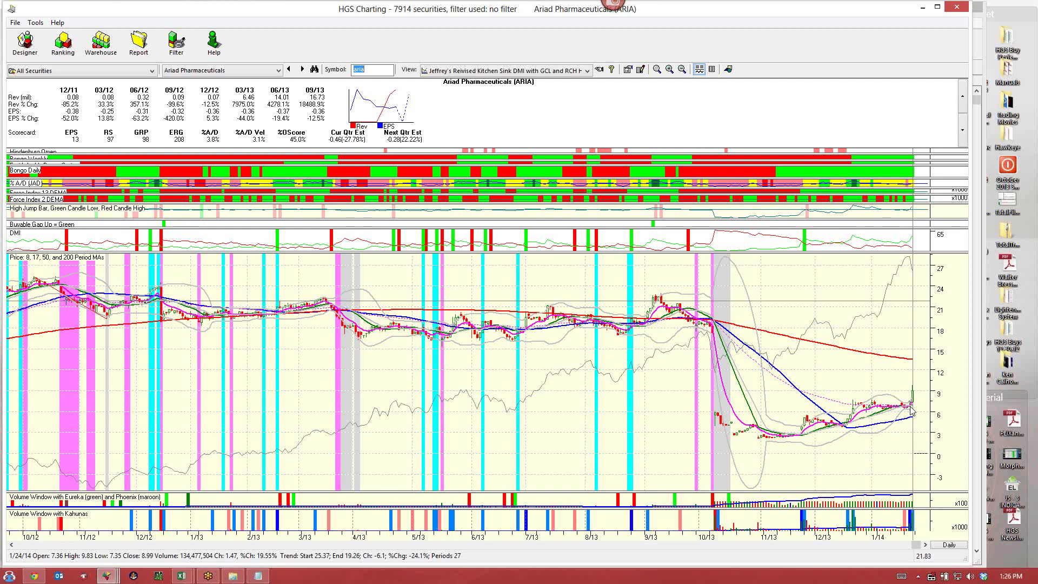
Step: Check Ariad Pharmaceuticals' market cap and share statistics, and look up the symbol BDSI to view its chart
{"action": "left_click", "coordinate": [964, 134]}
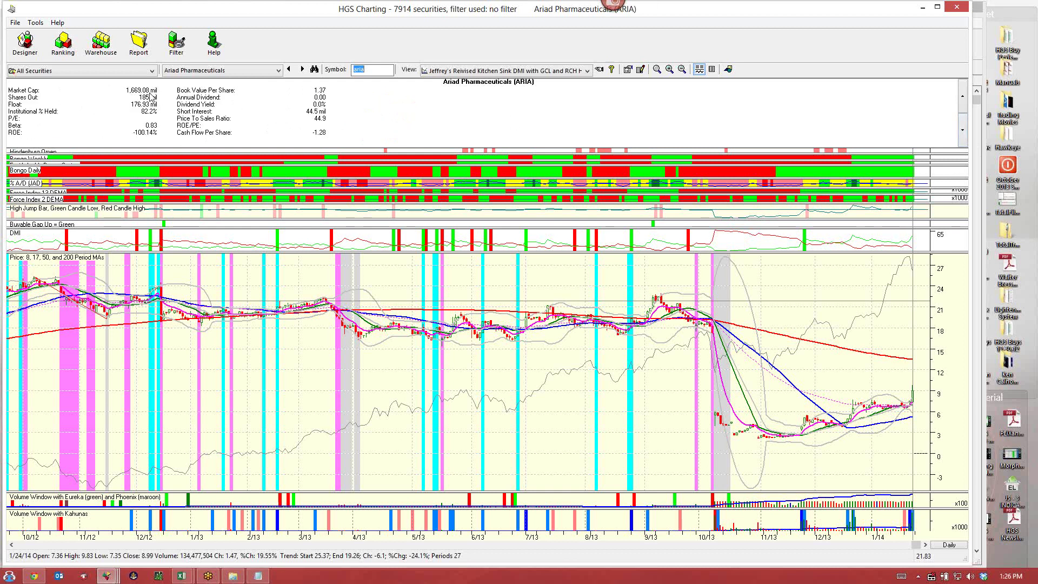
{"action": "left_click", "coordinate": [963, 100]}
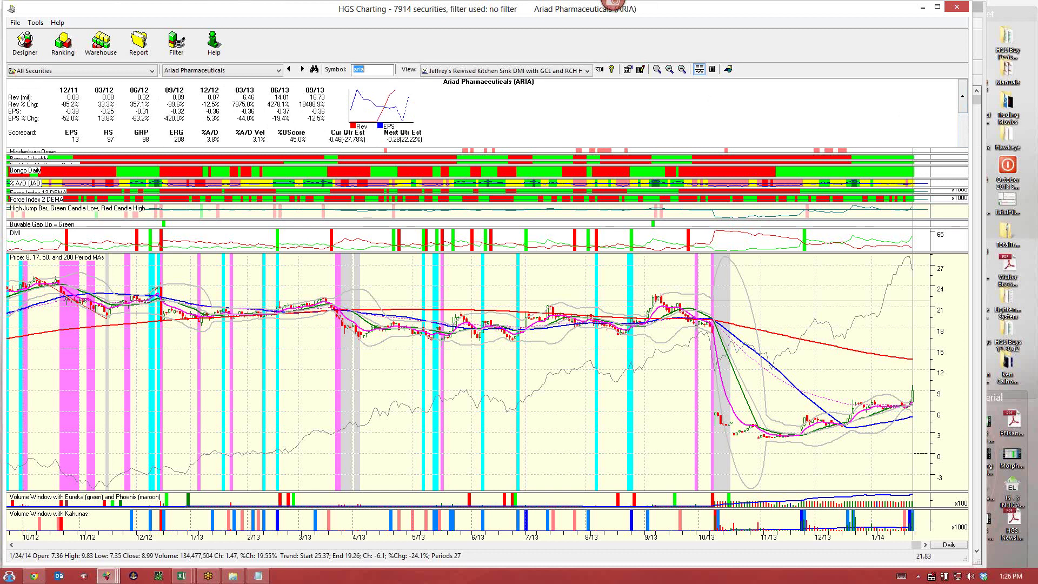
{"action": "type", "text": "bdsi"}
{"action": "key", "text": "Return"}
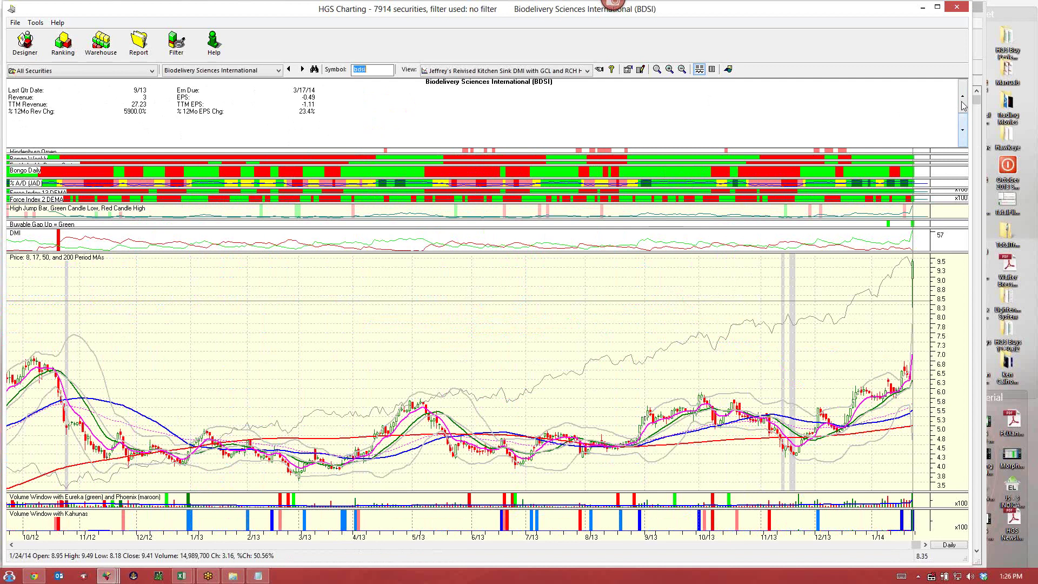
Step: Read Biodelivery Sciences' business profile and quarterly figures, and inspect the latest price bars on its chart
{"action": "left_click", "coordinate": [963, 106]}
{"action": "left_click", "coordinate": [962, 106]}
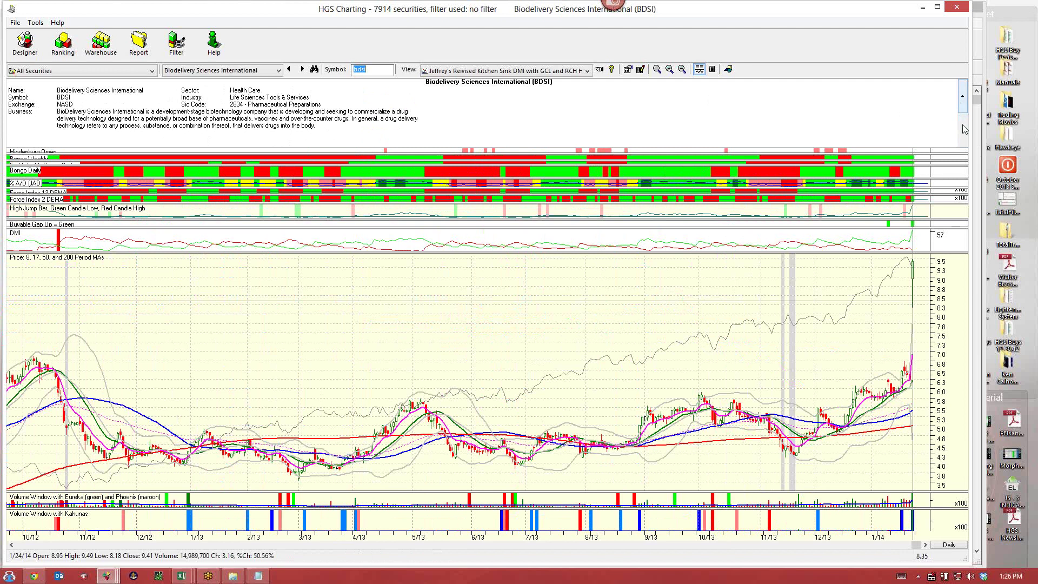
{"action": "scroll", "coordinate": [873, 136], "scroll_direction": "down", "scroll_amount": 1}
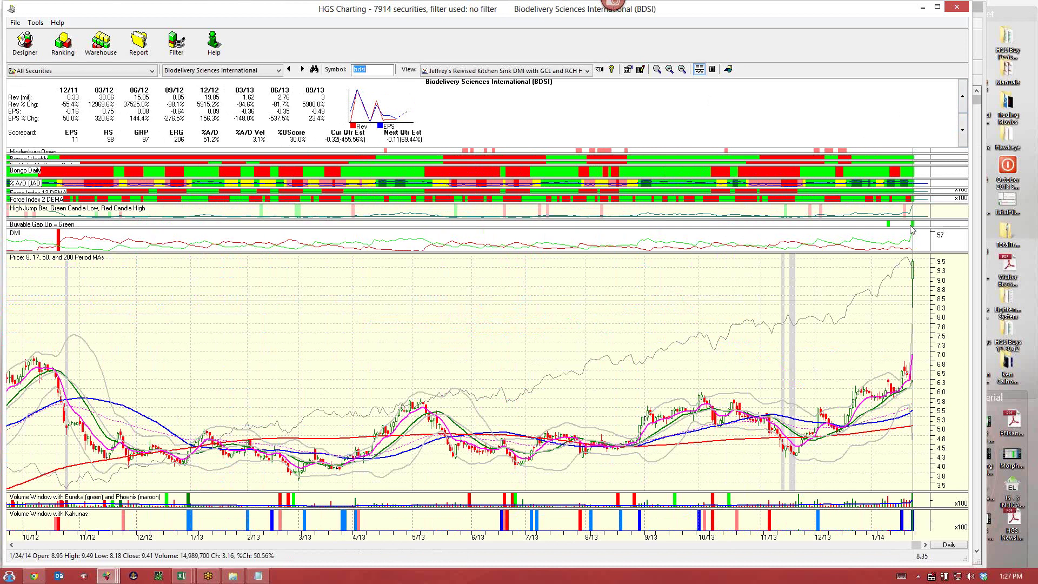
{"action": "left_click", "coordinate": [913, 297]}
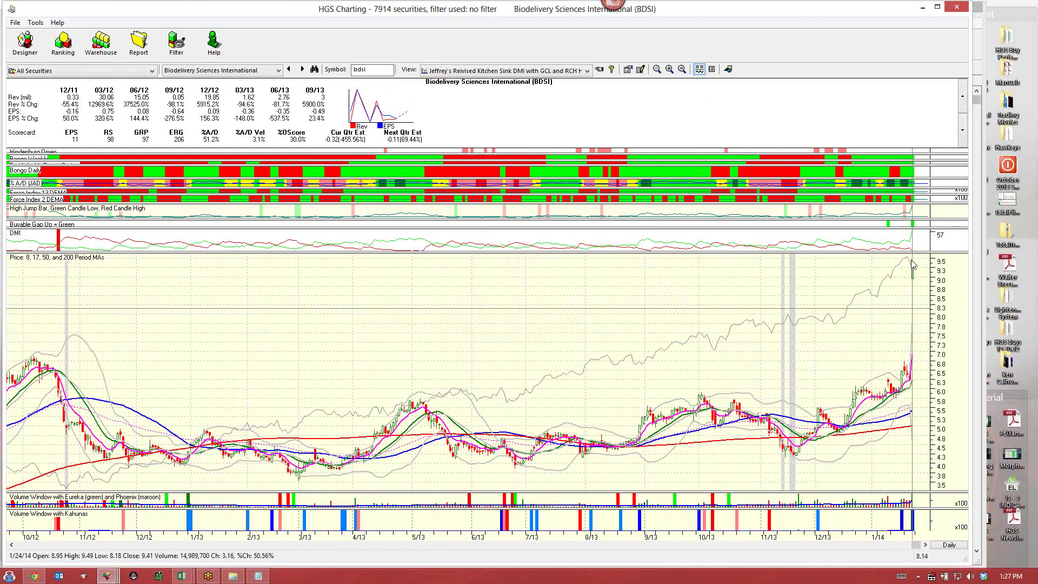
{"action": "left_click", "coordinate": [916, 264]}
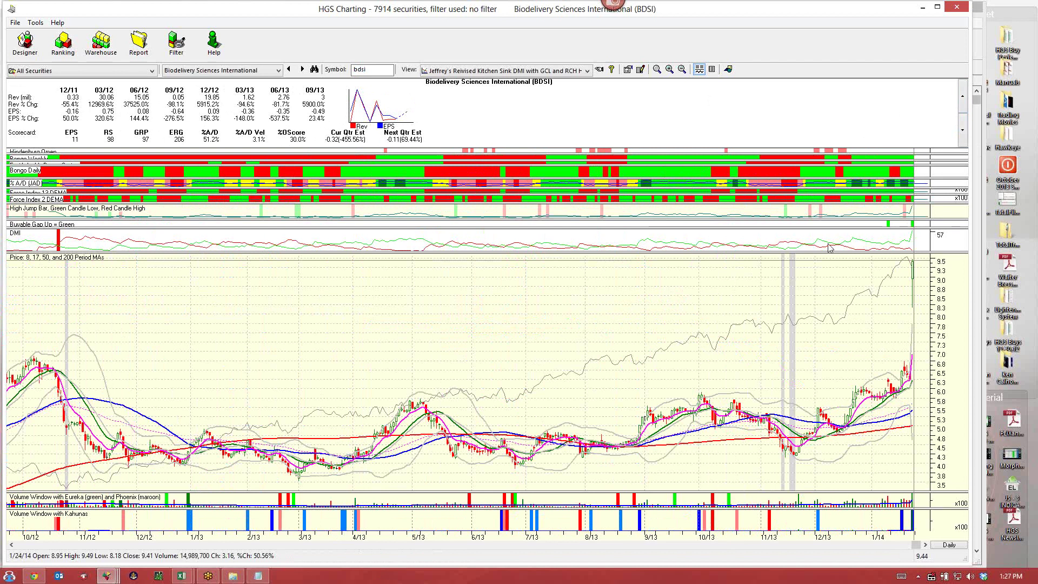
{"action": "left_click", "coordinate": [962, 125]}
{"action": "left_click_drag", "start_coordinate": [962, 125], "coordinate": [967, 119]}
Step: Look up the symbol ICPT and check Intercept Pharmaceuticals' chart, share statistics and quarterly figures
{"action": "double_click", "coordinate": [392, 69]}
{"action": "type", "text": "idpt"}
{"action": "key", "text": "Return"}
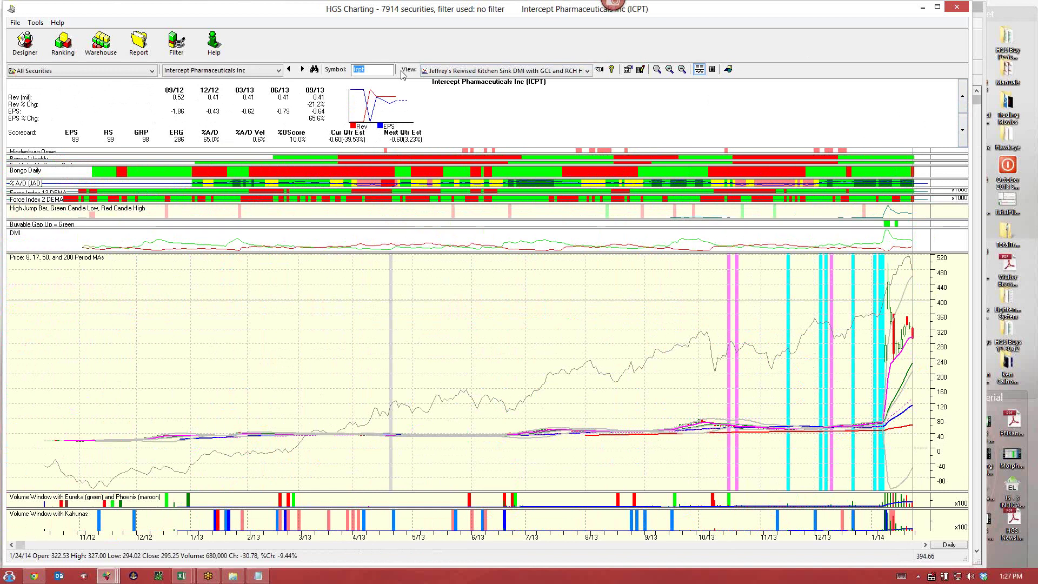
{"action": "left_click", "coordinate": [962, 131]}
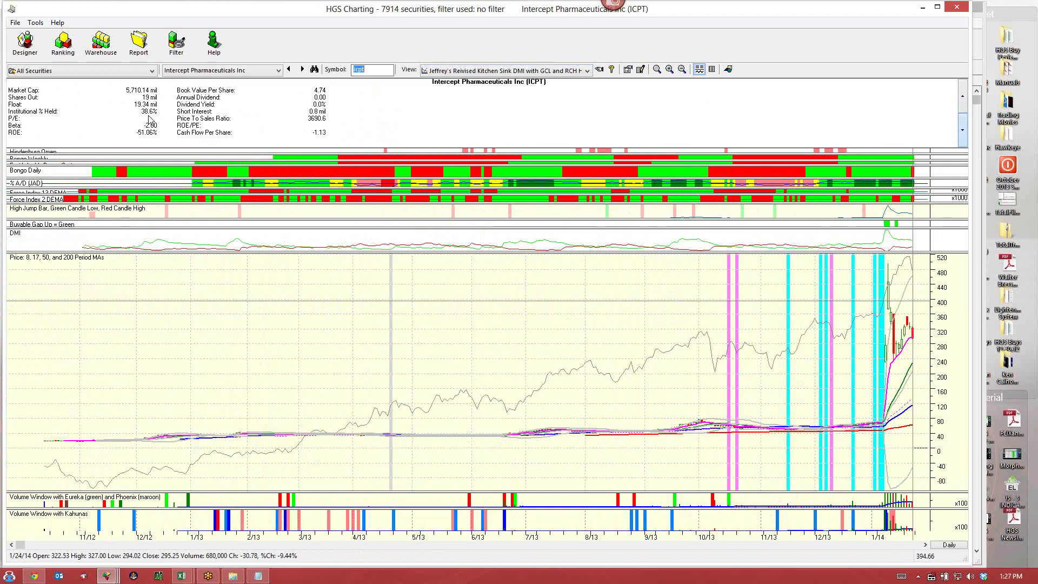
{"action": "left_click", "coordinate": [962, 106]}
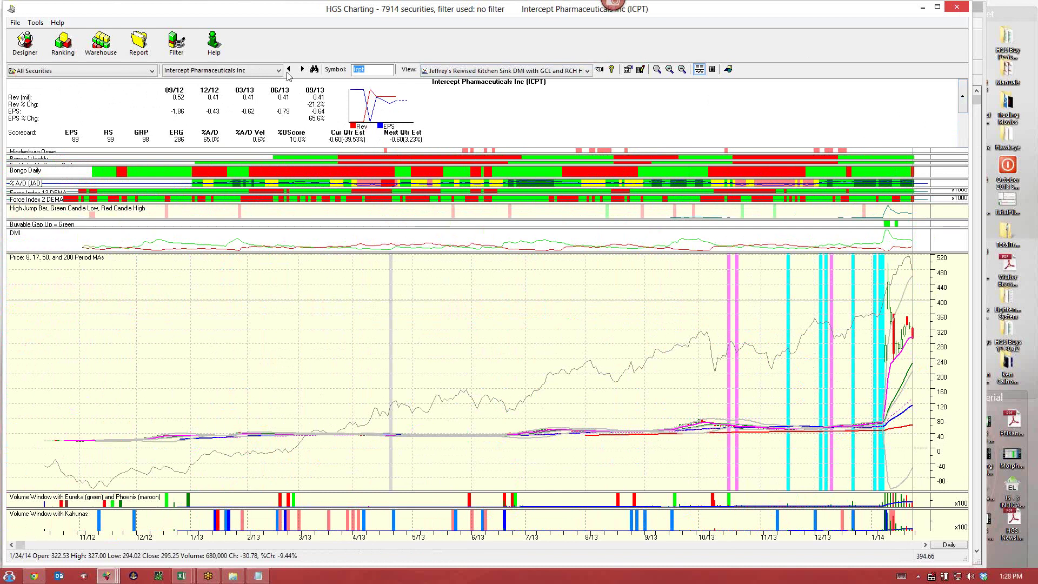
Step: Return to the filtered industry group indexes and list the Homebuilding Index's member stocks
{"action": "left_click", "coordinate": [956, 6]}
{"action": "right_click", "coordinate": [92, 99]}
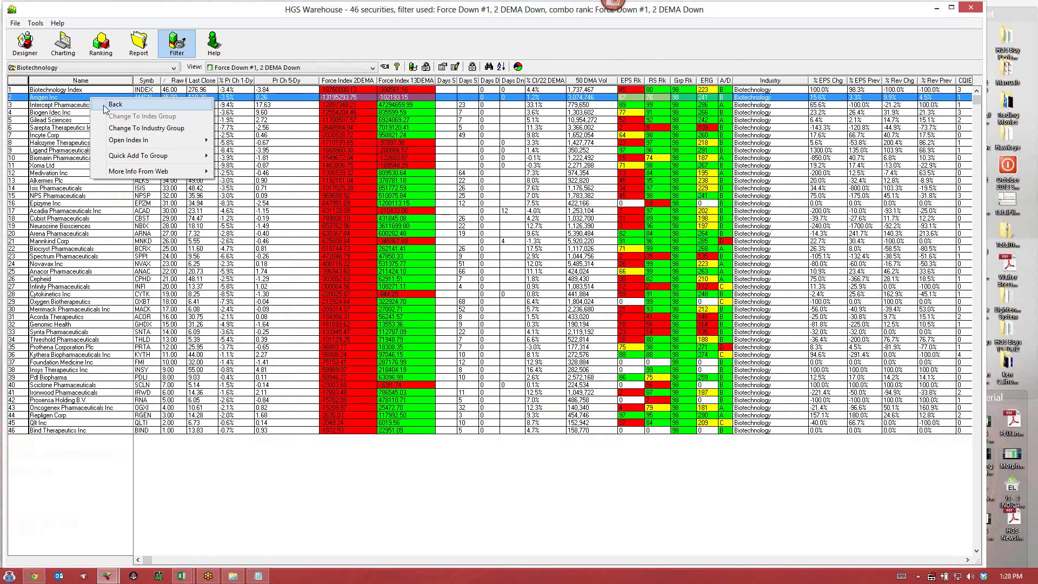
{"action": "left_click", "coordinate": [106, 109]}
{"action": "right_click", "coordinate": [66, 98]}
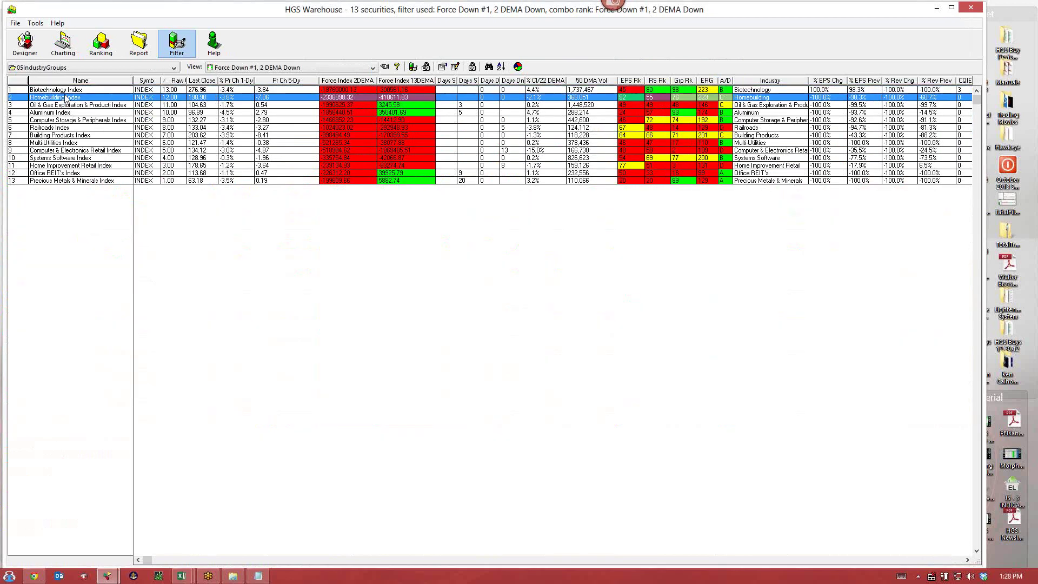
{"action": "left_click", "coordinate": [88, 115]}
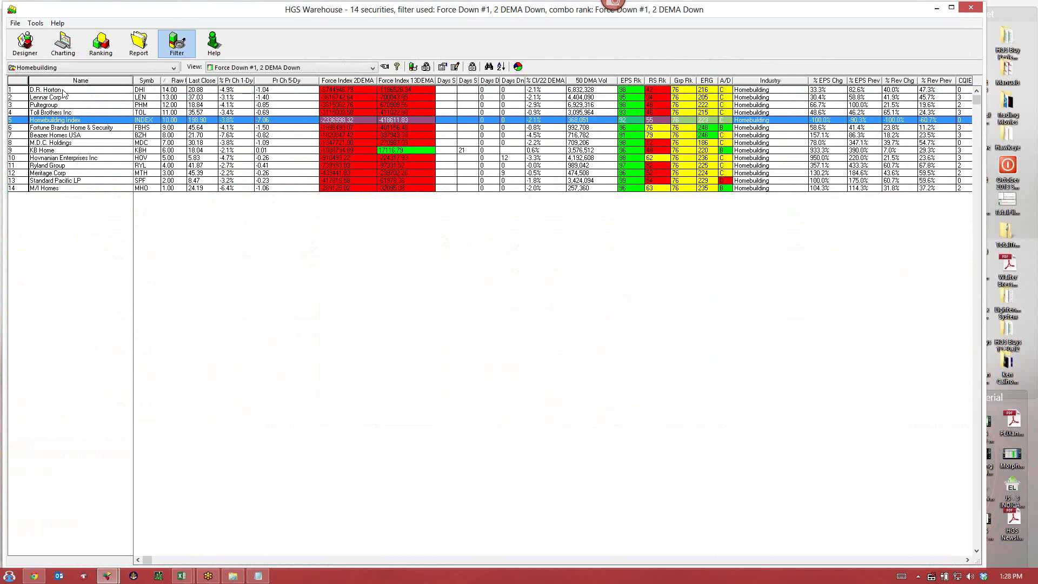
Step: View the charts of D.R. Horton, Lennar Corp and Pultegroup in the Homebuilding group
{"action": "left_click", "coordinate": [63, 91]}
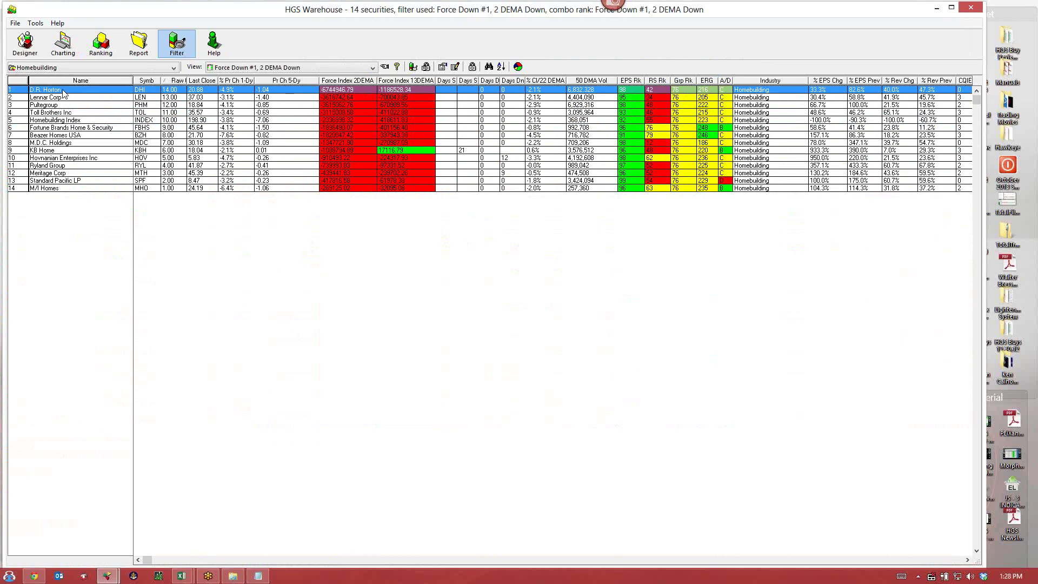
{"action": "double_click", "coordinate": [63, 91]}
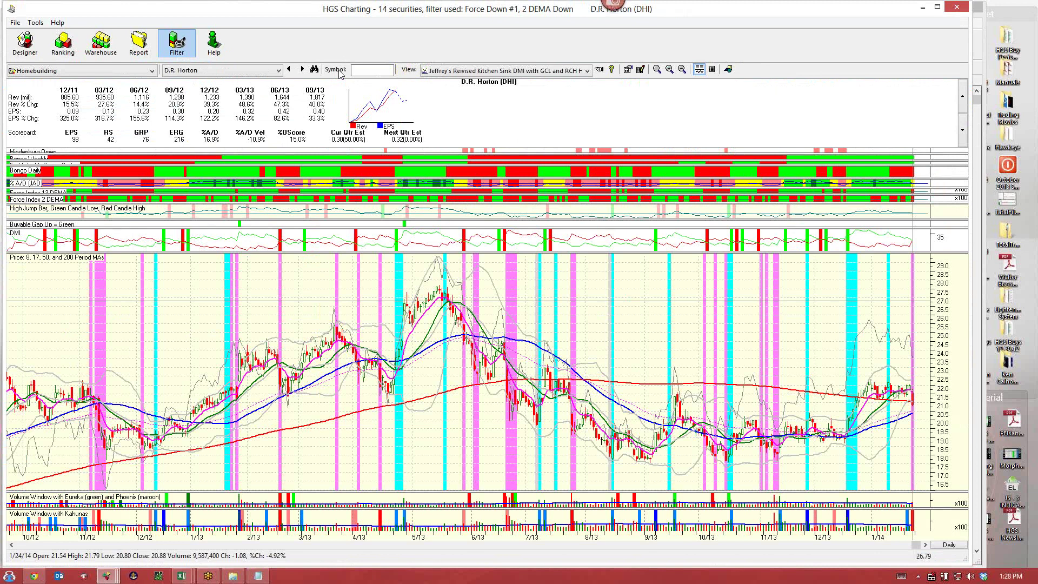
{"action": "left_click", "coordinate": [302, 70]}
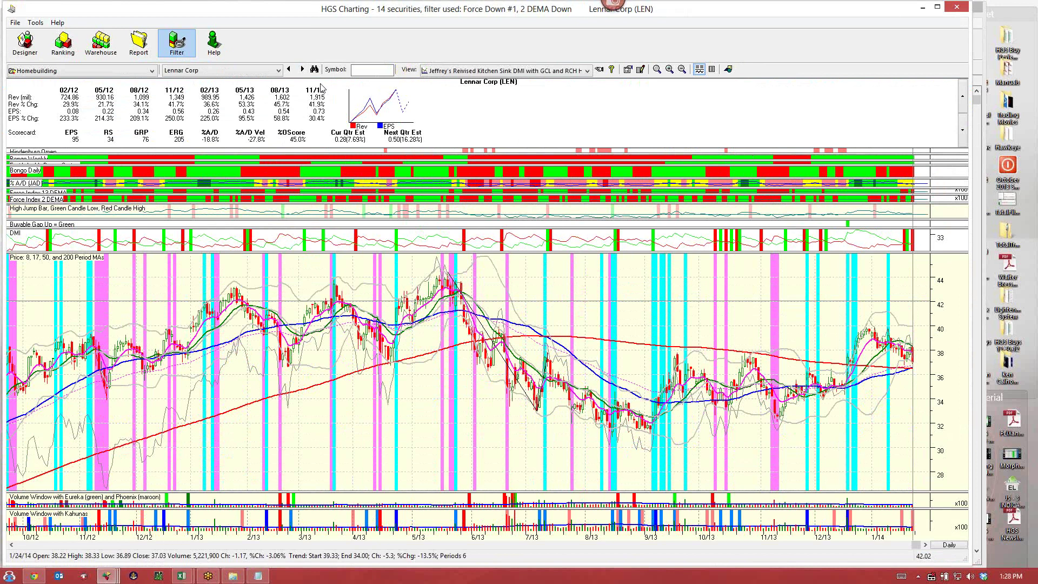
{"action": "left_click", "coordinate": [301, 69]}
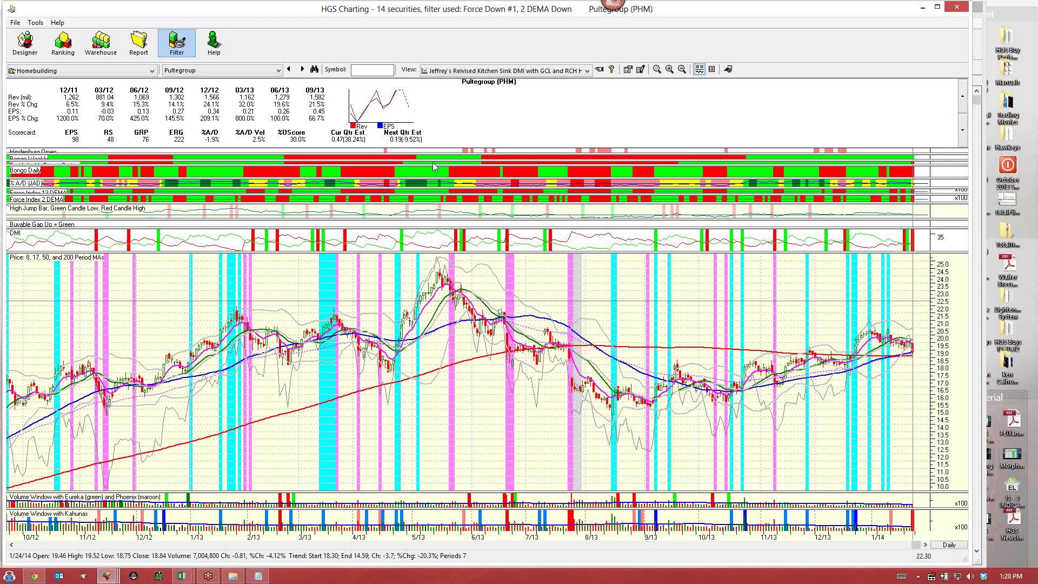
Step: Go back to the industry group indexes and list the Oil & Gas Exploration & Production stocks
{"action": "left_click", "coordinate": [954, 7]}
{"action": "right_click", "coordinate": [39, 116]}
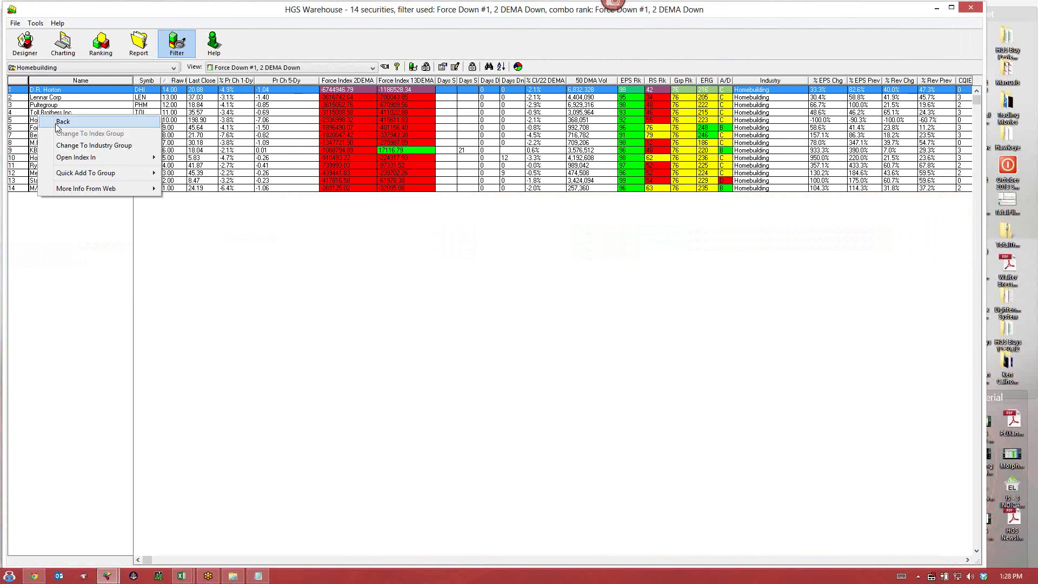
{"action": "left_click", "coordinate": [63, 123]}
{"action": "right_click", "coordinate": [67, 115]}
{"action": "left_click", "coordinate": [74, 120]}
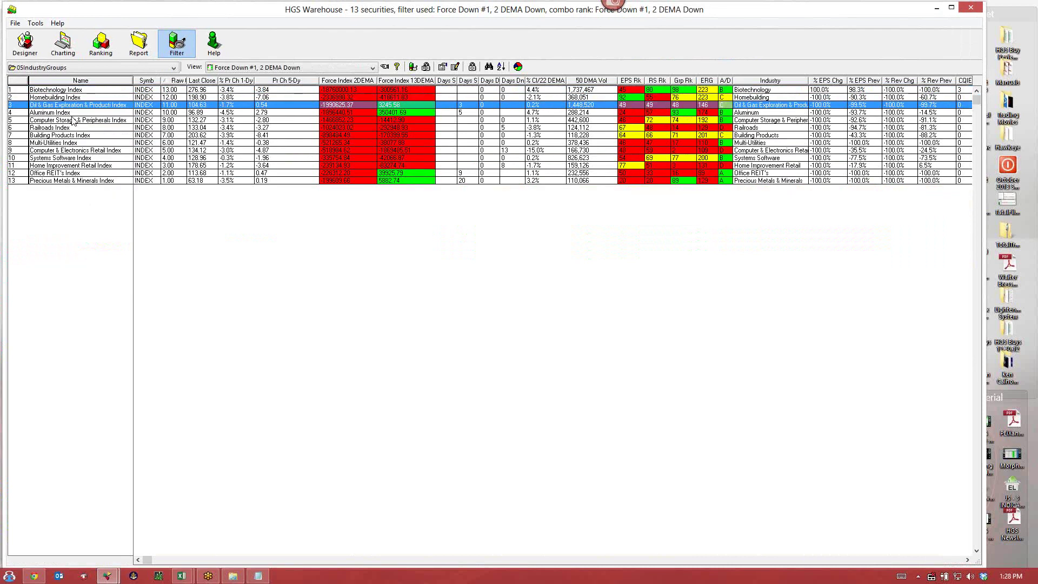
{"action": "right_click", "coordinate": [74, 120]}
{"action": "left_click", "coordinate": [74, 122]}
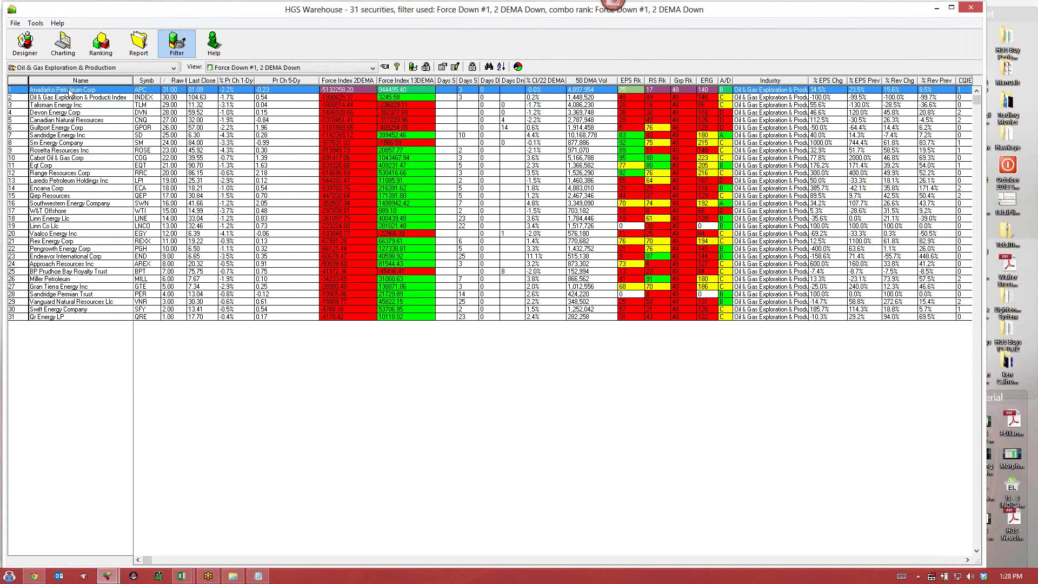
Step: View the Anadarko Petroleum Corp chart, return to the industry group indexes and select the Aluminum Index
{"action": "double_click", "coordinate": [71, 93]}
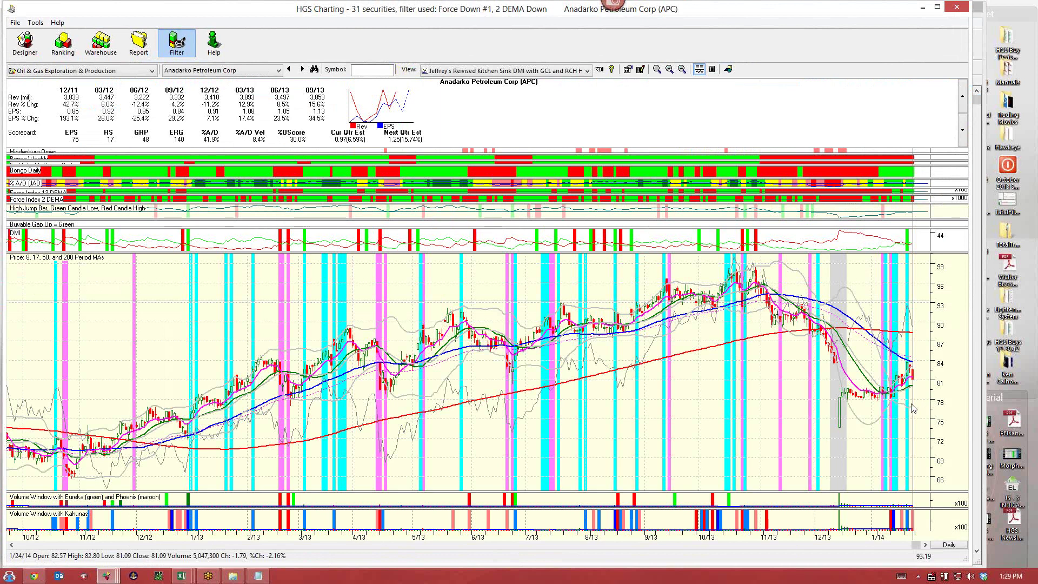
{"action": "left_click", "coordinate": [955, 7]}
{"action": "right_click", "coordinate": [263, 136]}
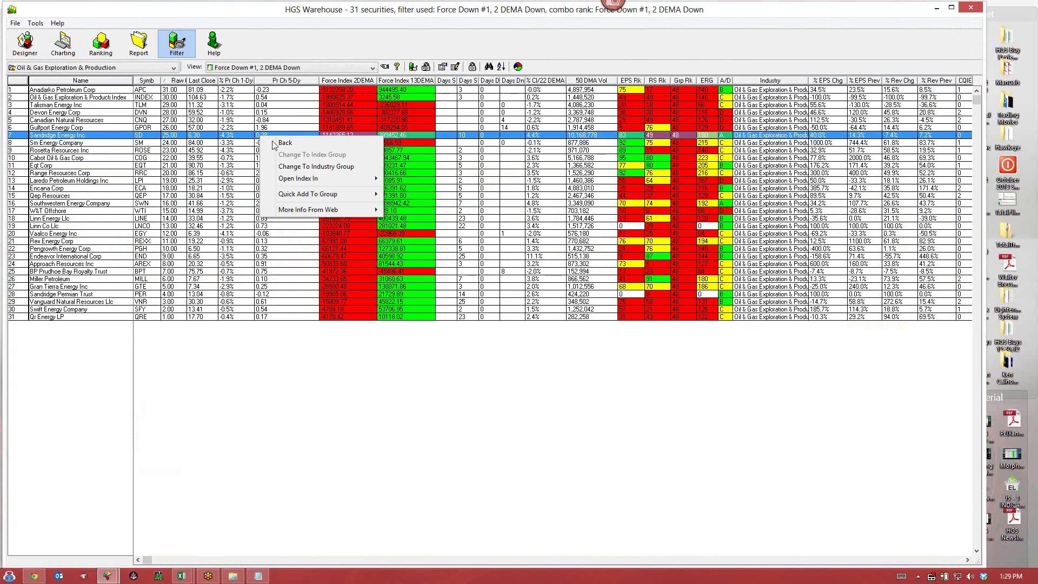
{"action": "left_click", "coordinate": [285, 142]}
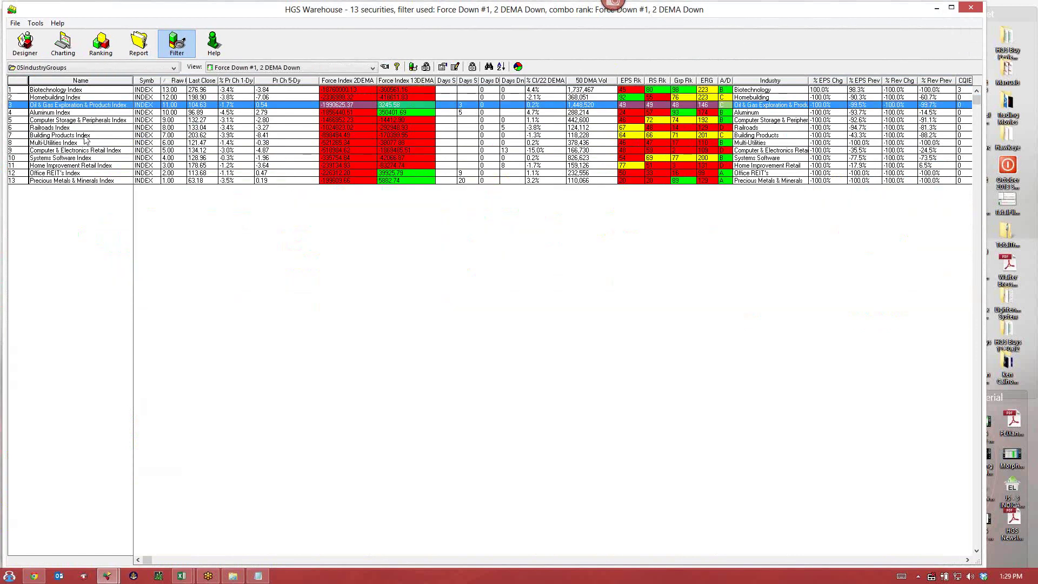
{"action": "left_click", "coordinate": [69, 114]}
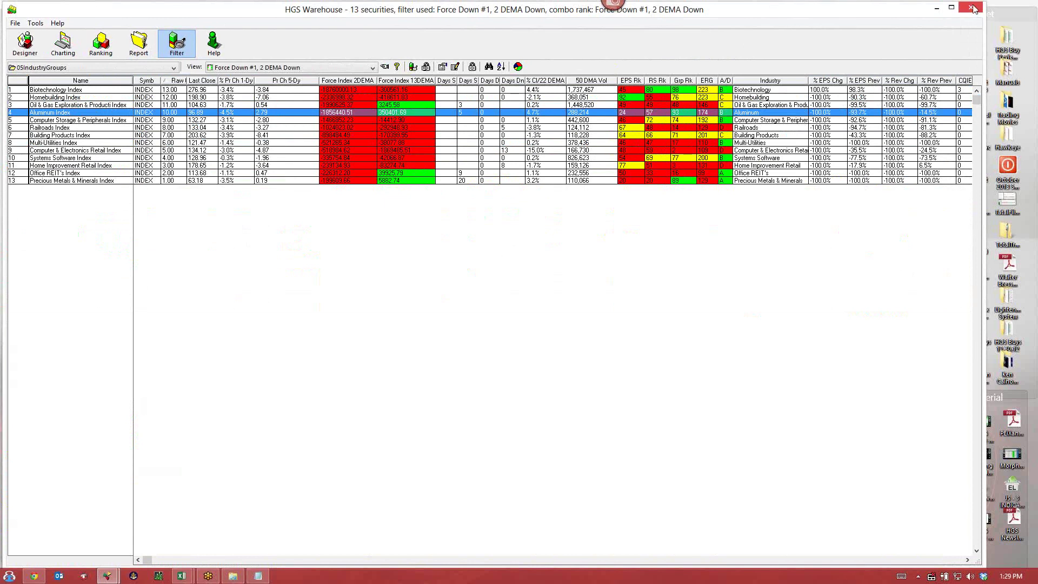
Step: Close and reopen the Warehouse, and switch its group to All Securities from the HGS Reference Groups
{"action": "key", "text": "alt+F4"}
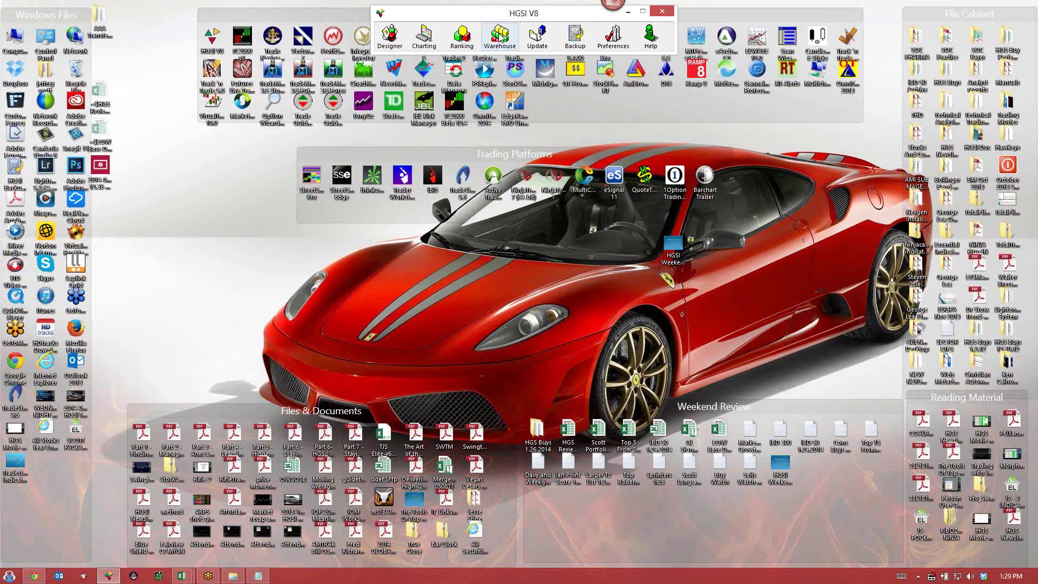
{"action": "left_click", "coordinate": [500, 37]}
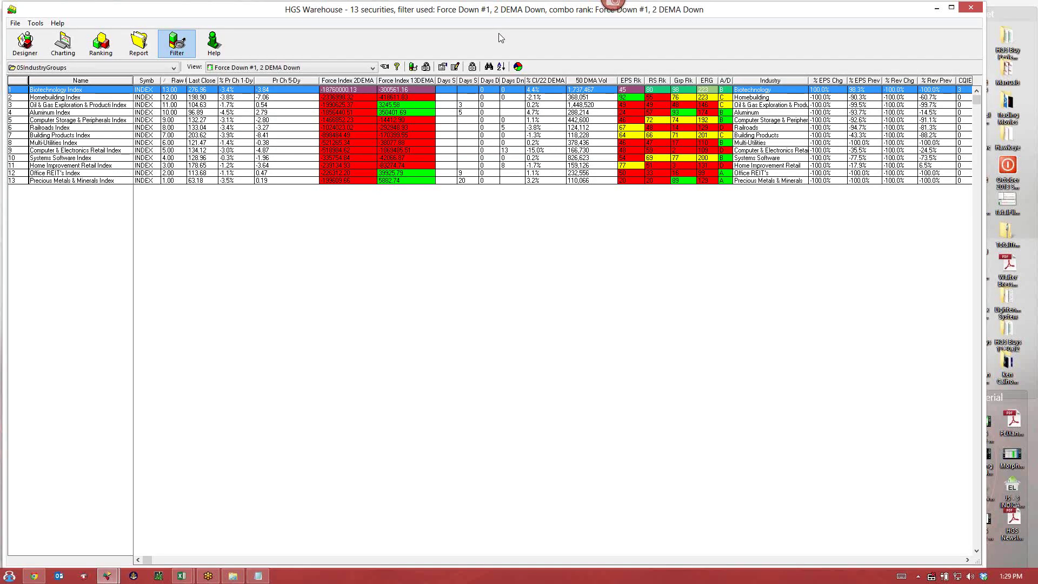
{"action": "left_click", "coordinate": [79, 66]}
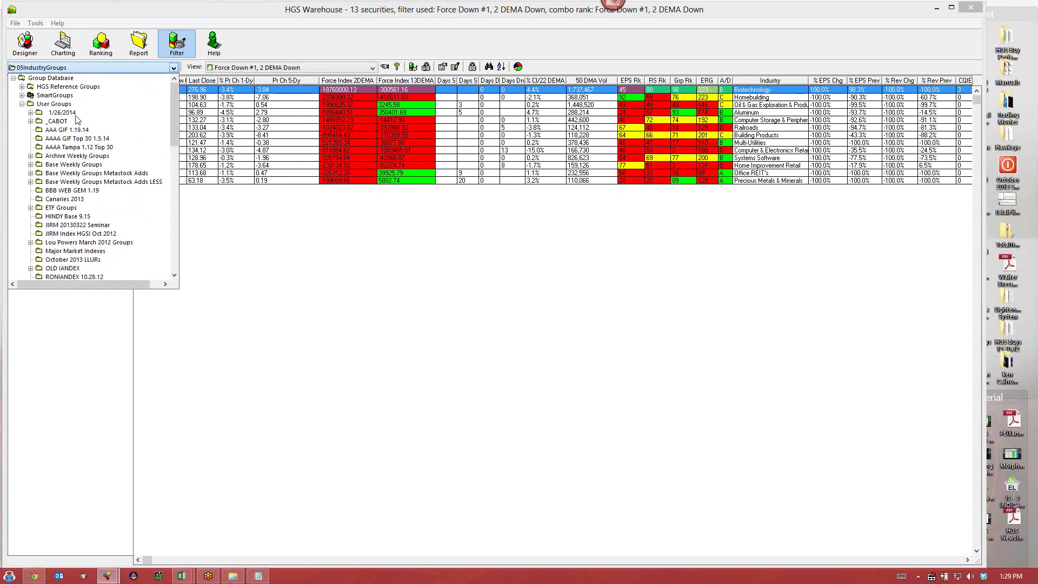
{"action": "left_click", "coordinate": [22, 87]}
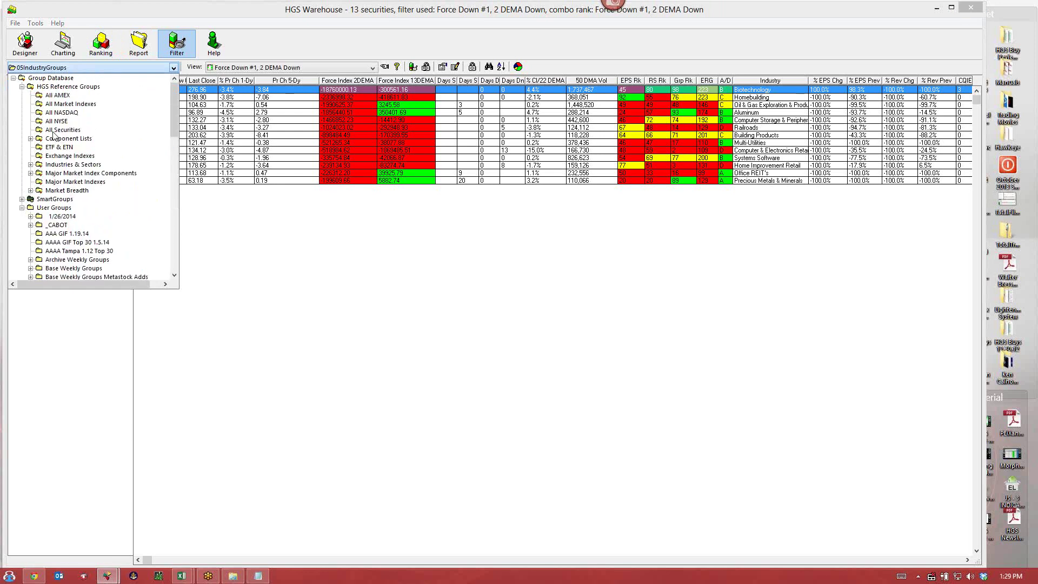
Step: Apply the Sprinter One Step w/Bongo view from the archived HGSI Strategies views, and narrow the second A/D column
{"action": "left_click", "coordinate": [281, 68]}
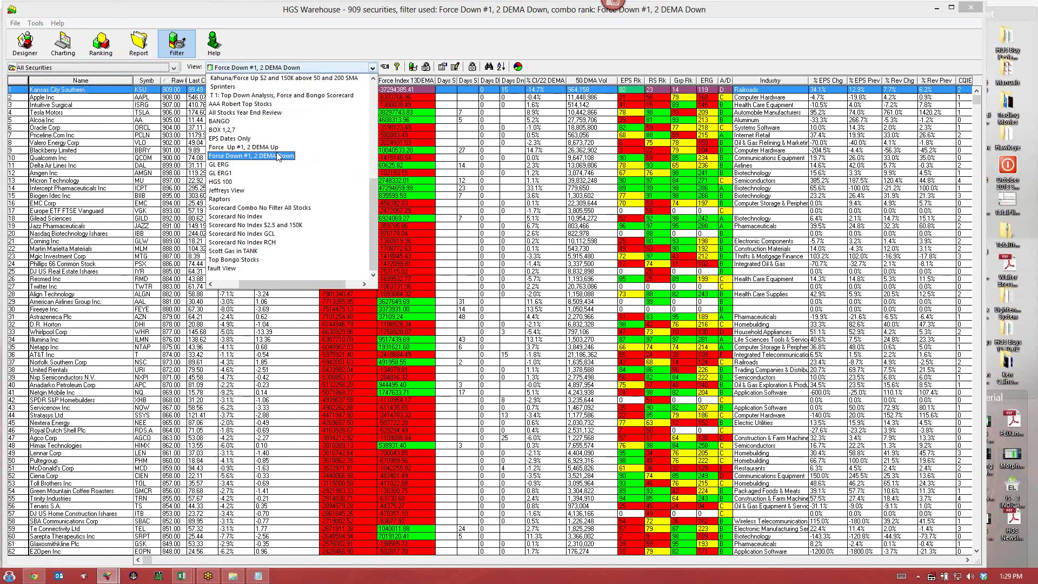
{"action": "scroll", "coordinate": [279, 156], "scroll_direction": "up", "scroll_amount": 10}
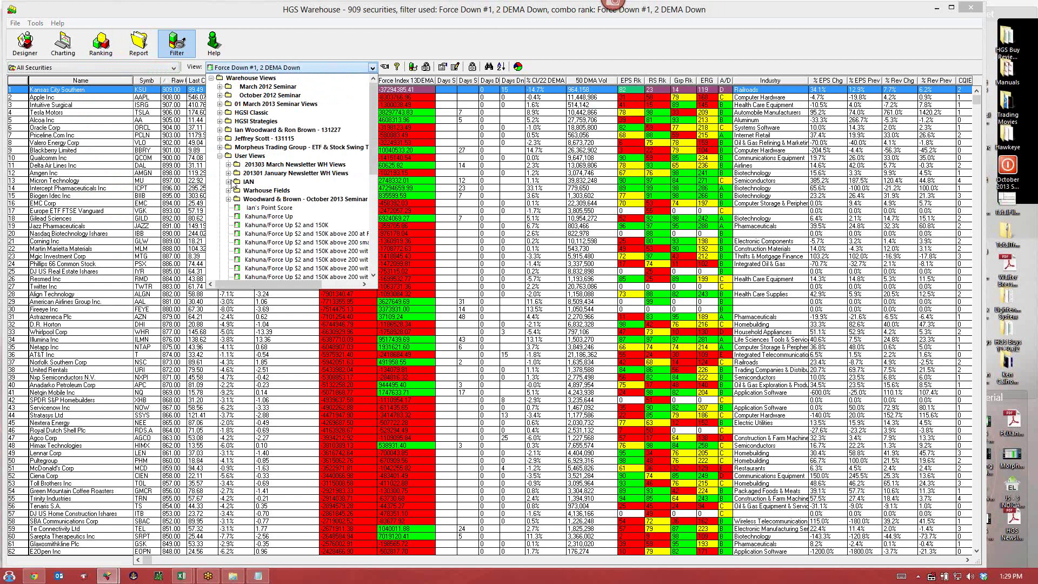
{"action": "left_click", "coordinate": [219, 121]}
{"action": "left_click", "coordinate": [229, 182]}
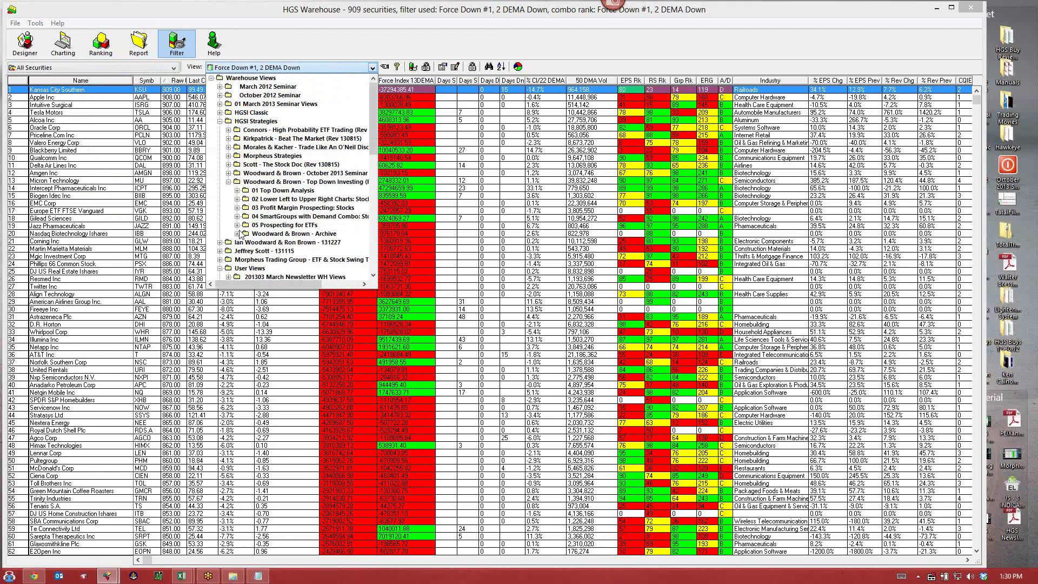
{"action": "double_click", "coordinate": [270, 208]}
{"action": "scroll", "coordinate": [273, 194], "scroll_direction": "up", "scroll_amount": 4}
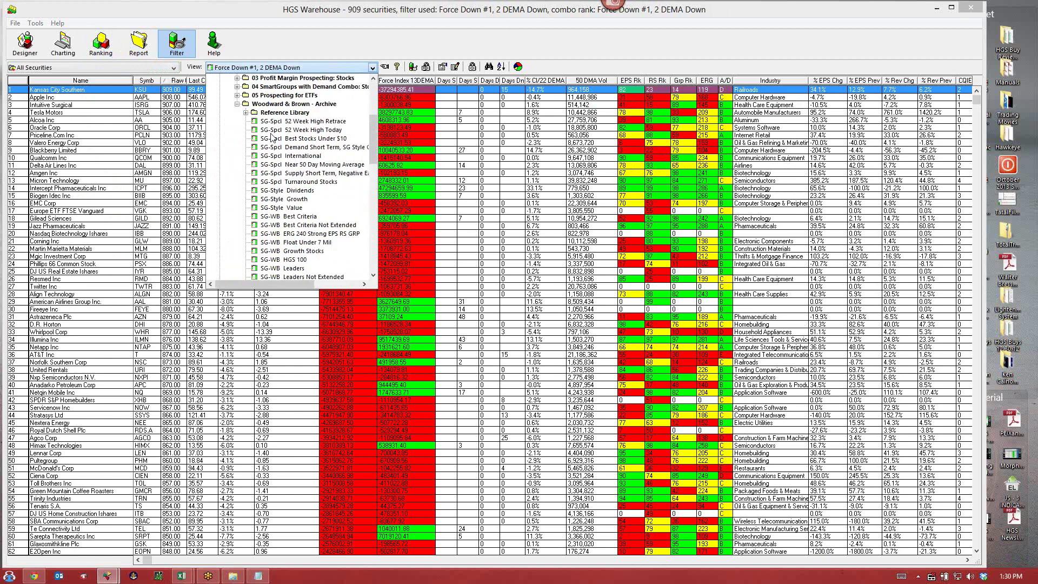
{"action": "scroll", "coordinate": [273, 138], "scroll_direction": "down", "scroll_amount": 2}
{"action": "scroll", "coordinate": [255, 200], "scroll_direction": "up", "scroll_amount": 2}
{"action": "scroll", "coordinate": [255, 200], "scroll_direction": "up", "scroll_amount": 5}
{"action": "scroll", "coordinate": [296, 209], "scroll_direction": "down", "scroll_amount": 8}
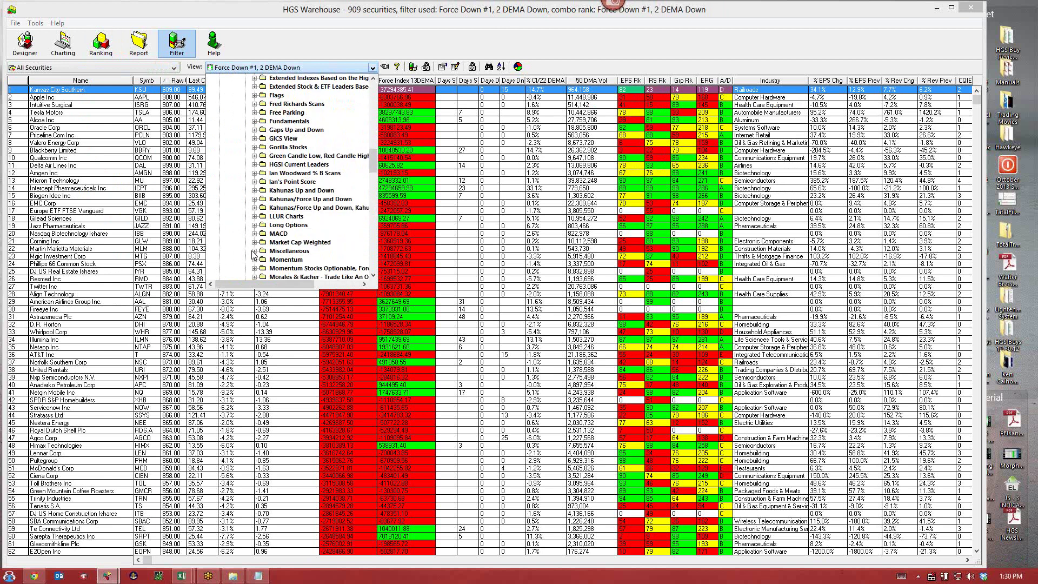
{"action": "double_click", "coordinate": [309, 261]}
{"action": "left_click", "coordinate": [310, 252]}
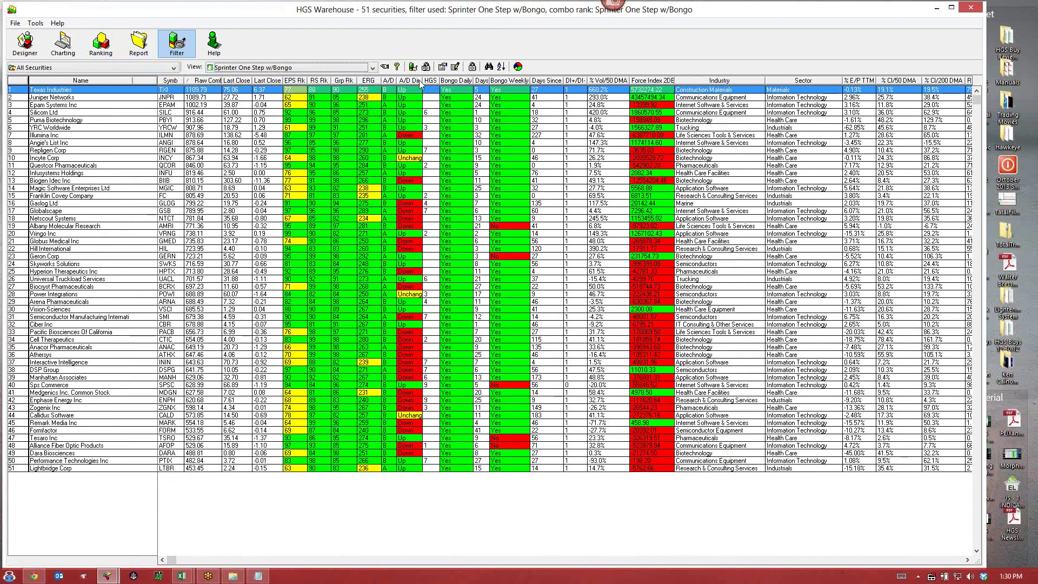
{"action": "left_click_drag", "start_coordinate": [422, 81], "coordinate": [402, 79]}
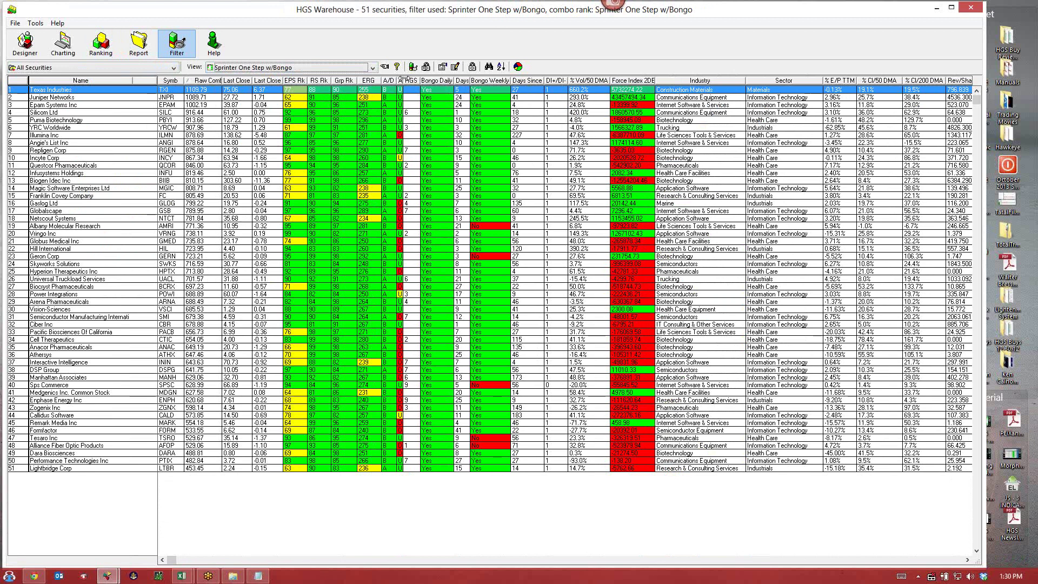
Step: Widen the second A/D column, and compare the securities sorted by sector and by industry before re-sorting them by raw combo rank
{"action": "left_click_drag", "start_coordinate": [403, 80], "coordinate": [421, 81]}
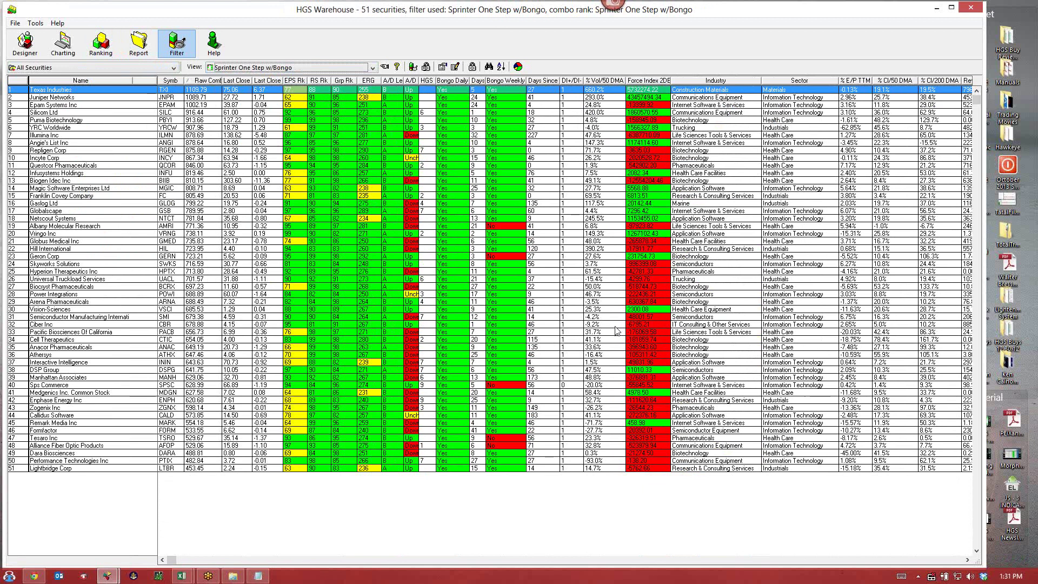
{"action": "left_click", "coordinate": [789, 80]}
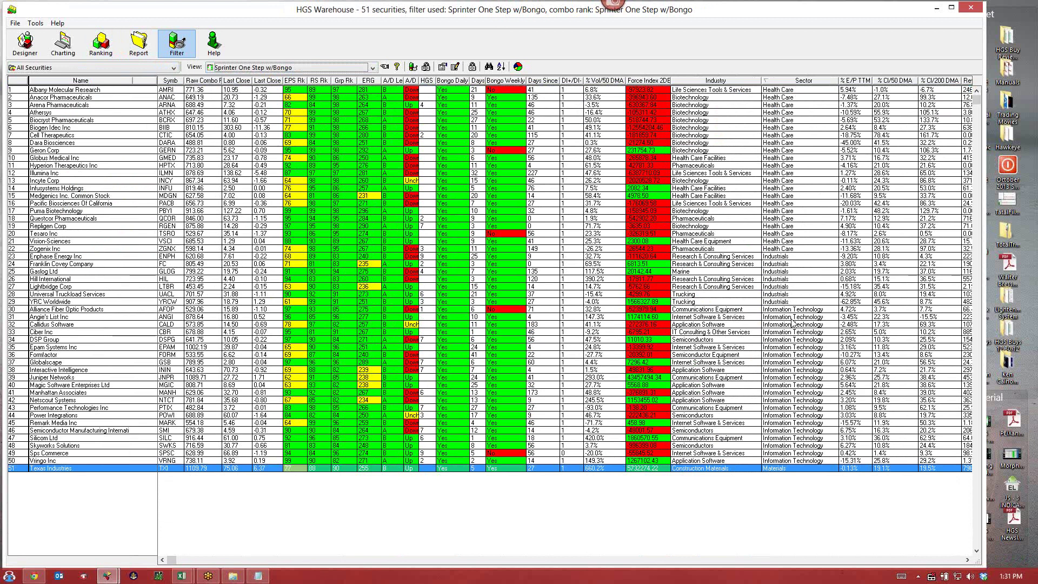
{"action": "left_click", "coordinate": [733, 82]}
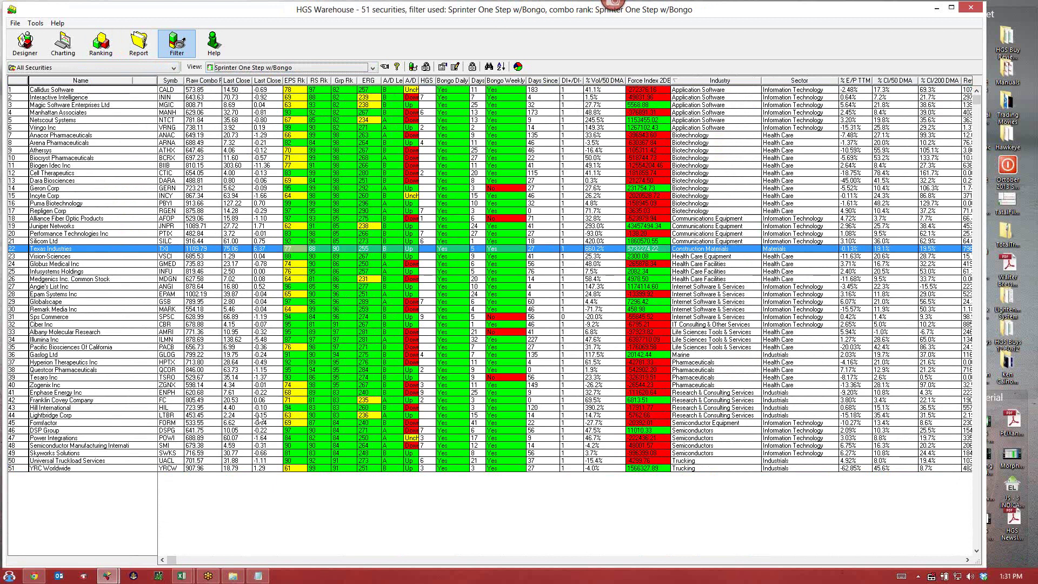
{"action": "left_click", "coordinate": [209, 81]}
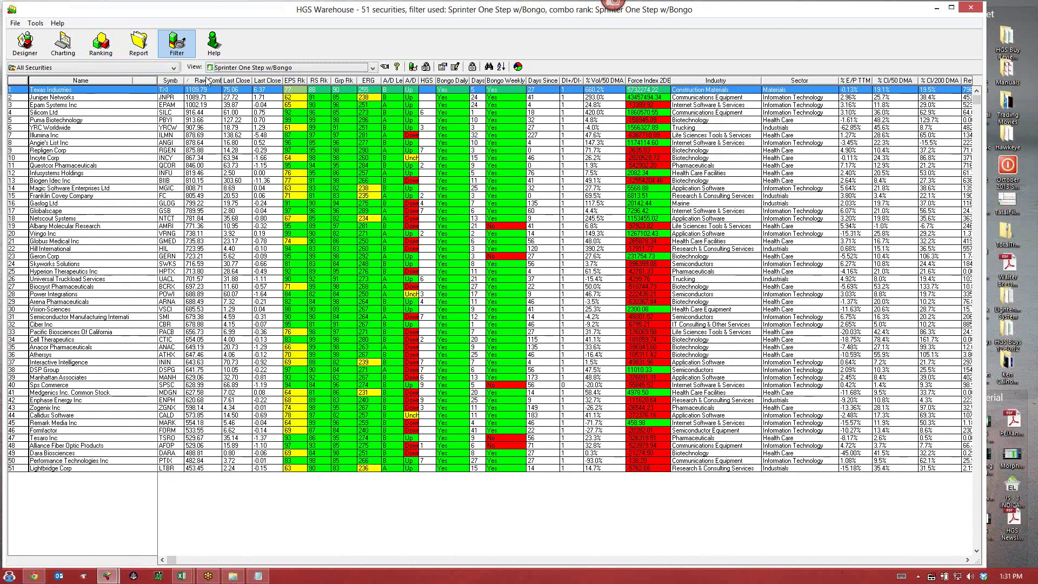
Step: View the Juniper Networks chart and switch the chart's group to its industry group, Communications Equipment
{"action": "double_click", "coordinate": [61, 100]}
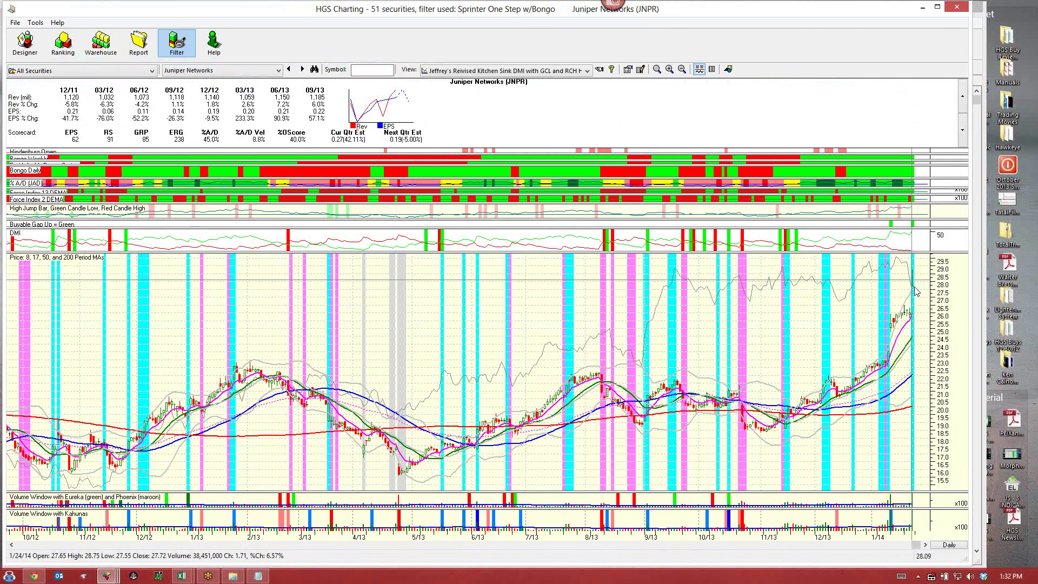
{"action": "right_click", "coordinate": [502, 208]}
{"action": "mouse_move", "coordinate": [590, 145]}
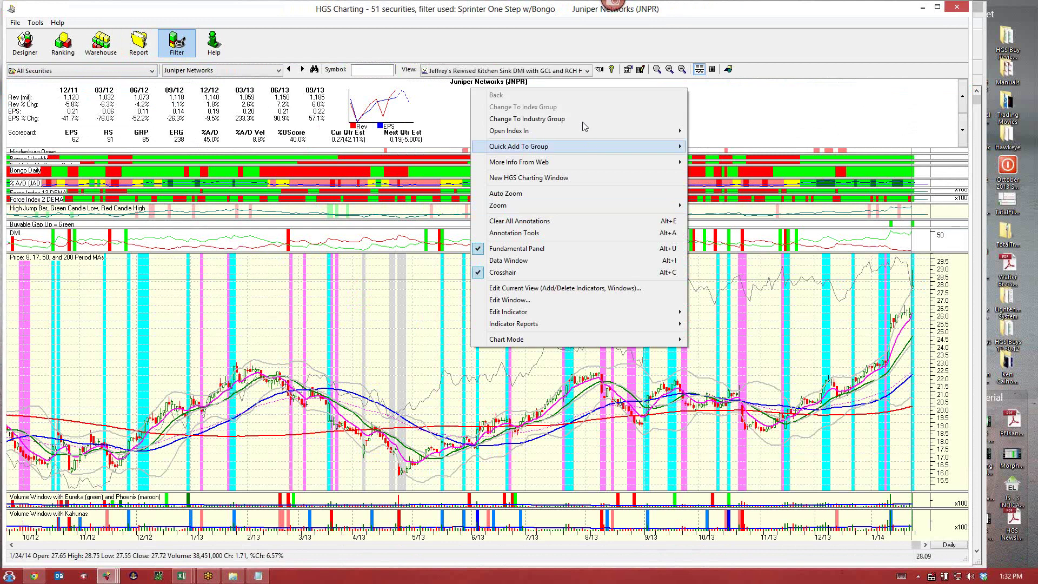
{"action": "left_click", "coordinate": [582, 121]}
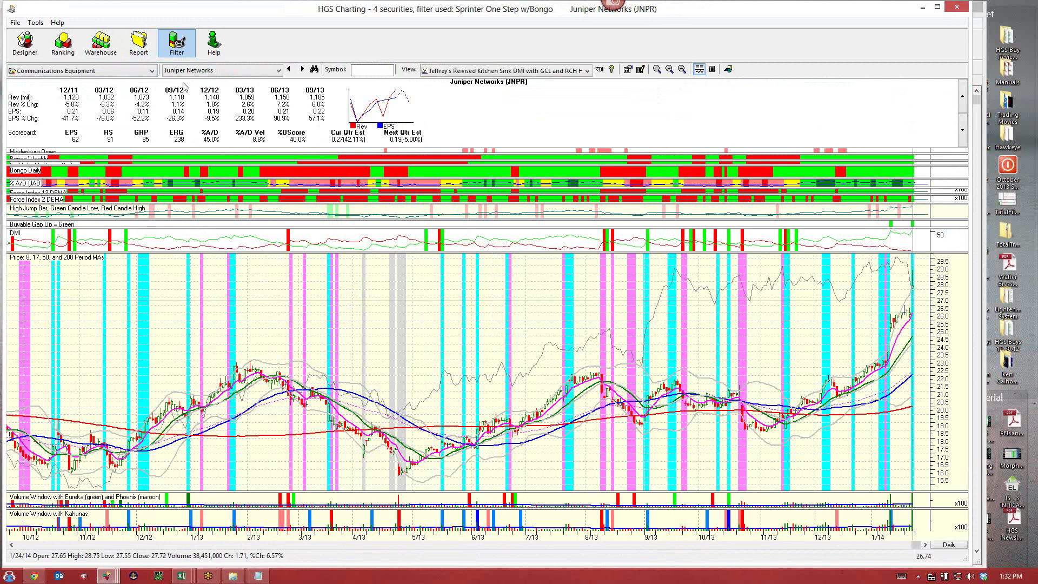
Step: View the Alliance Fiber Optic Products chart from the Communications Equipment group, and close the chart window
{"action": "left_click", "coordinate": [280, 71]}
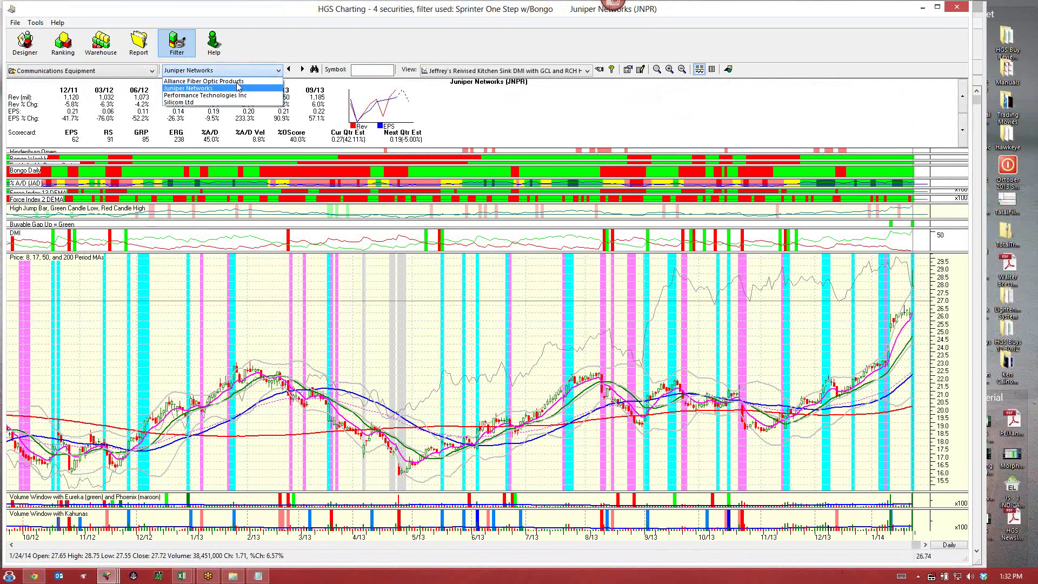
{"action": "left_click", "coordinate": [235, 81]}
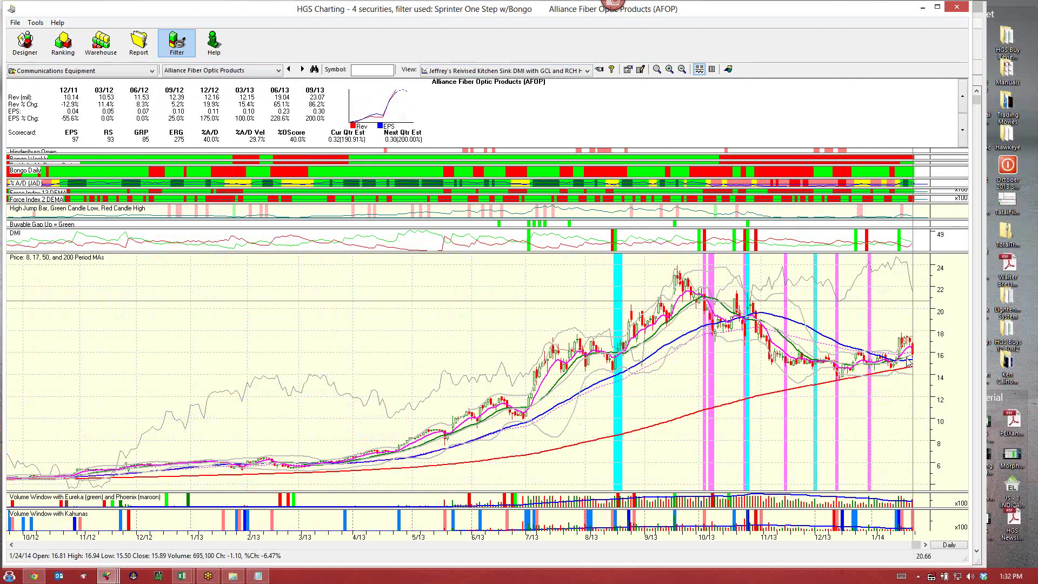
{"action": "left_click", "coordinate": [912, 375]}
{"action": "left_click", "coordinate": [958, 9]}
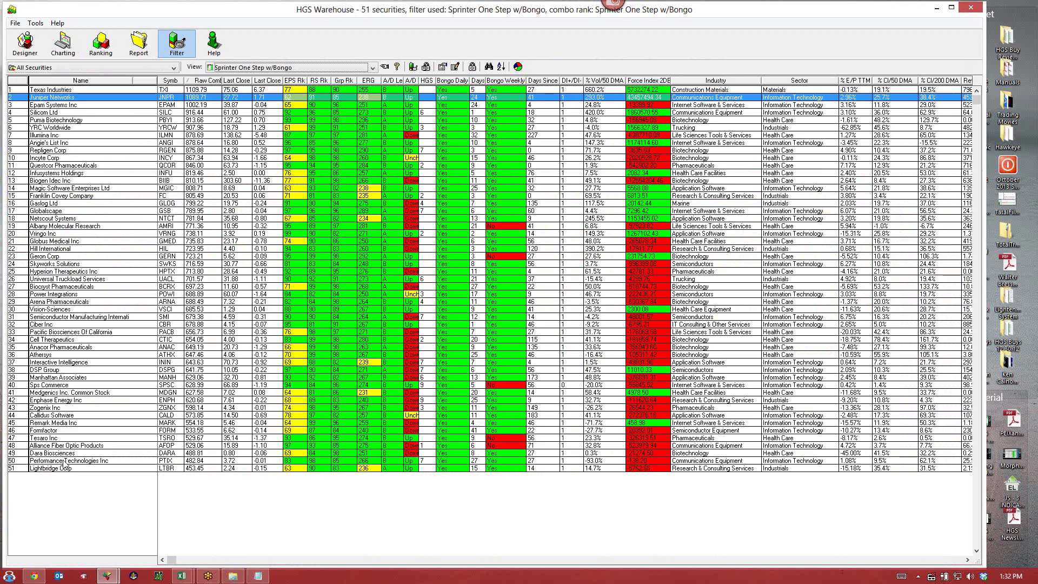
Step: Open the Puma Biotechnology chart, read its business description and fundamentals, and close the chart window
{"action": "left_click", "coordinate": [72, 121]}
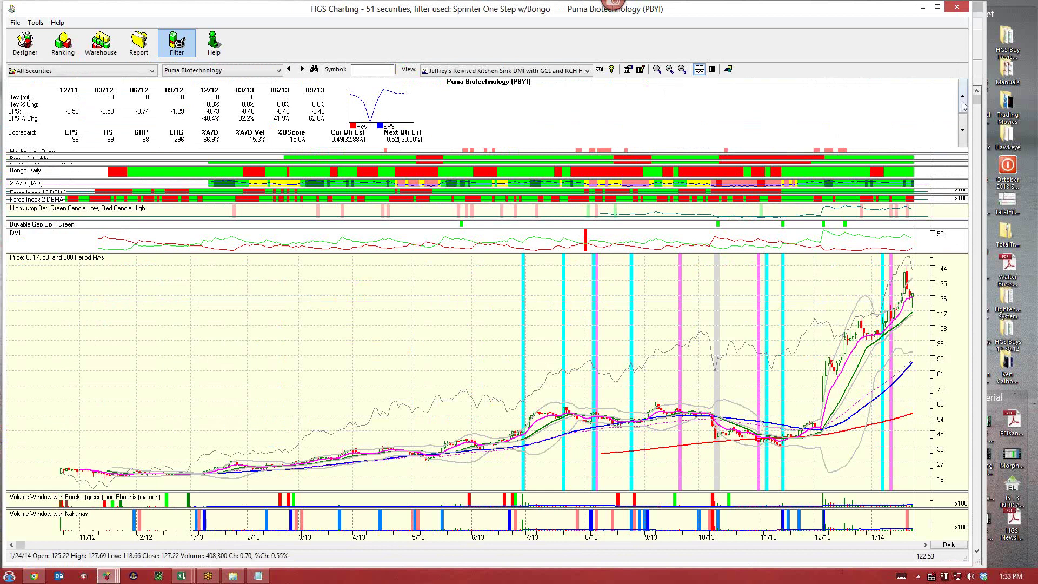
{"action": "left_click_drag", "start_coordinate": [963, 106], "coordinate": [964, 122]}
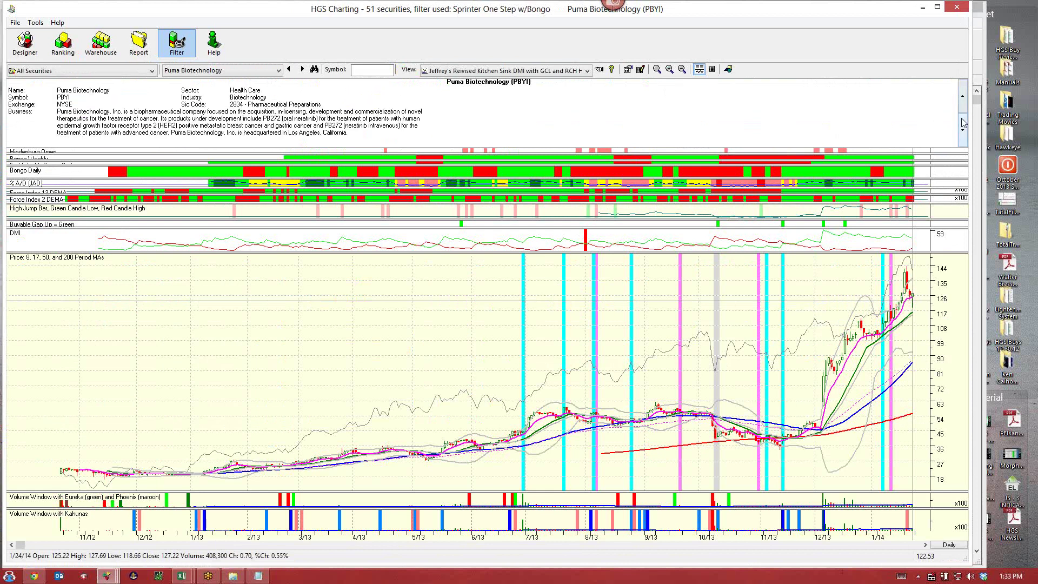
{"action": "scroll", "coordinate": [311, 136], "scroll_direction": "down", "scroll_amount": 1}
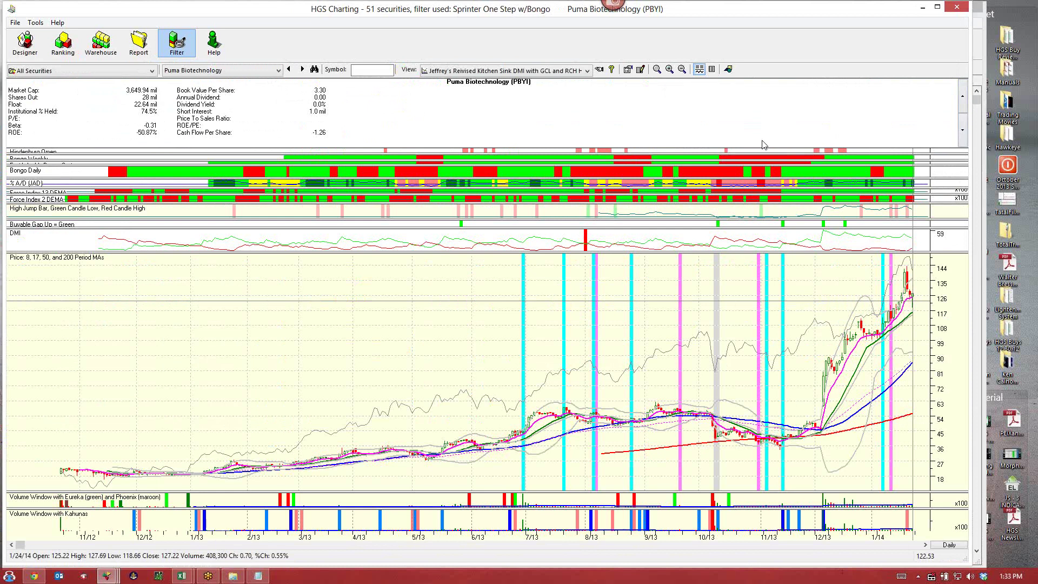
{"action": "left_click", "coordinate": [963, 108]}
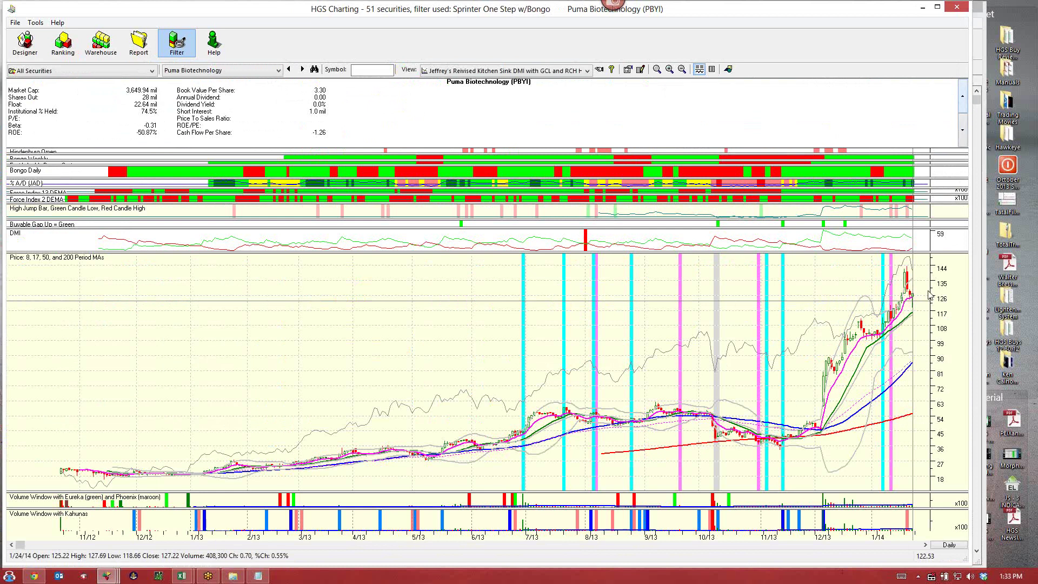
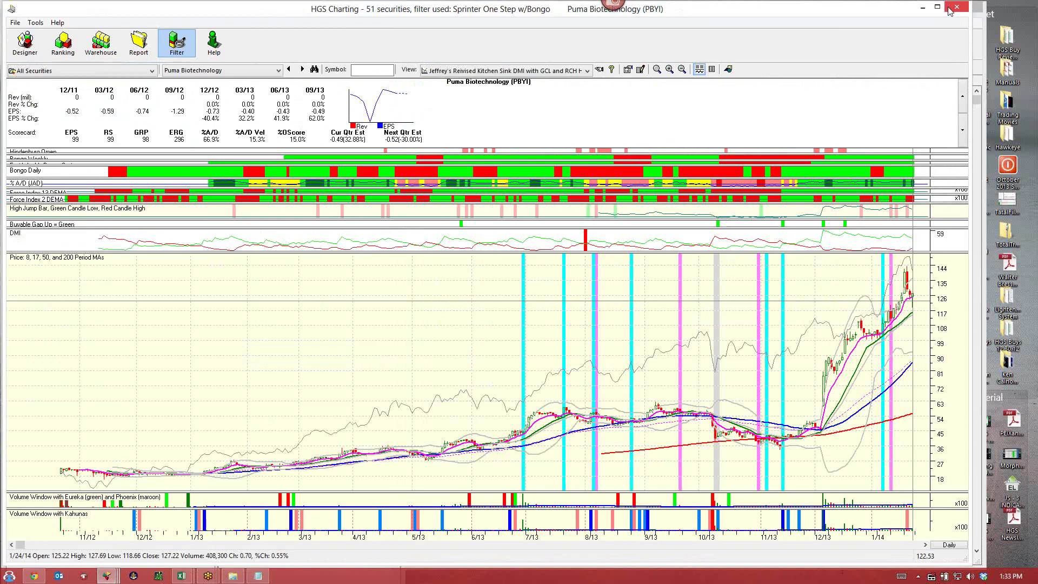
{"action": "left_click", "coordinate": [951, 9]}
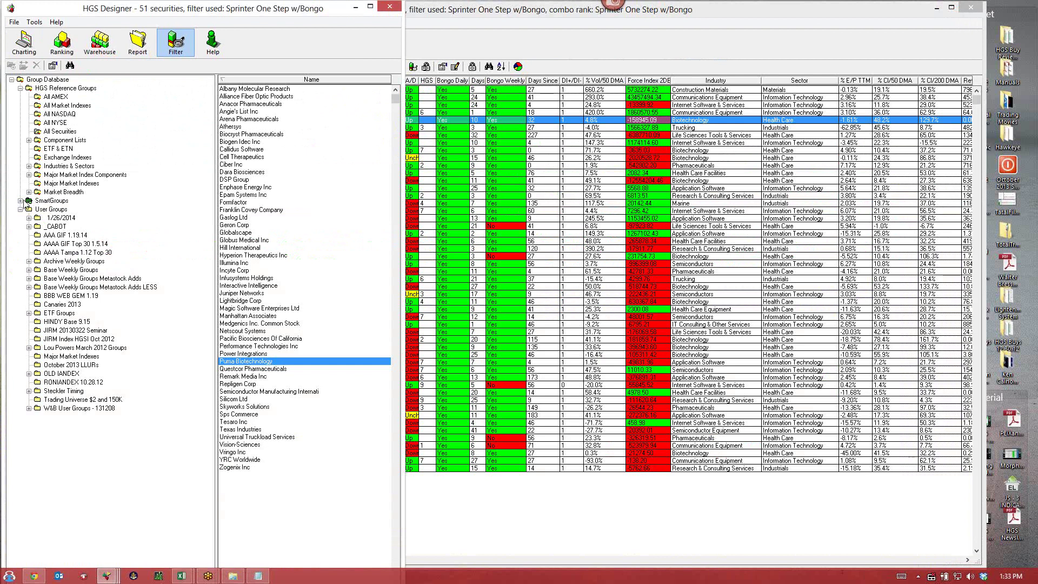
Step: Expand the SmartGroups in the Designer, open the Group Inclusion Report and clear all groups already selected in it
{"action": "left_click", "coordinate": [20, 201]}
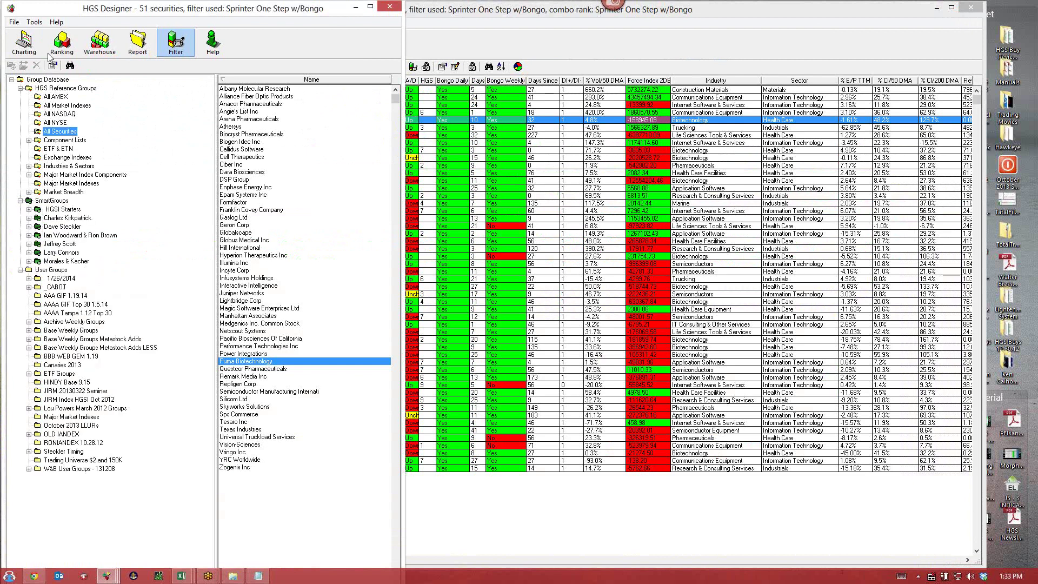
{"action": "left_click", "coordinate": [32, 23]}
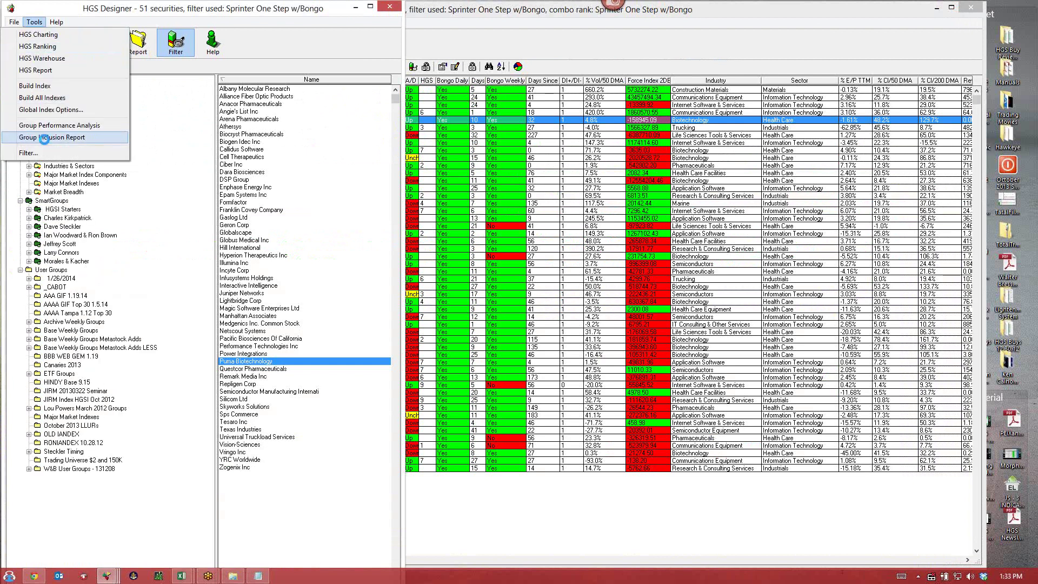
{"action": "left_click", "coordinate": [45, 138]}
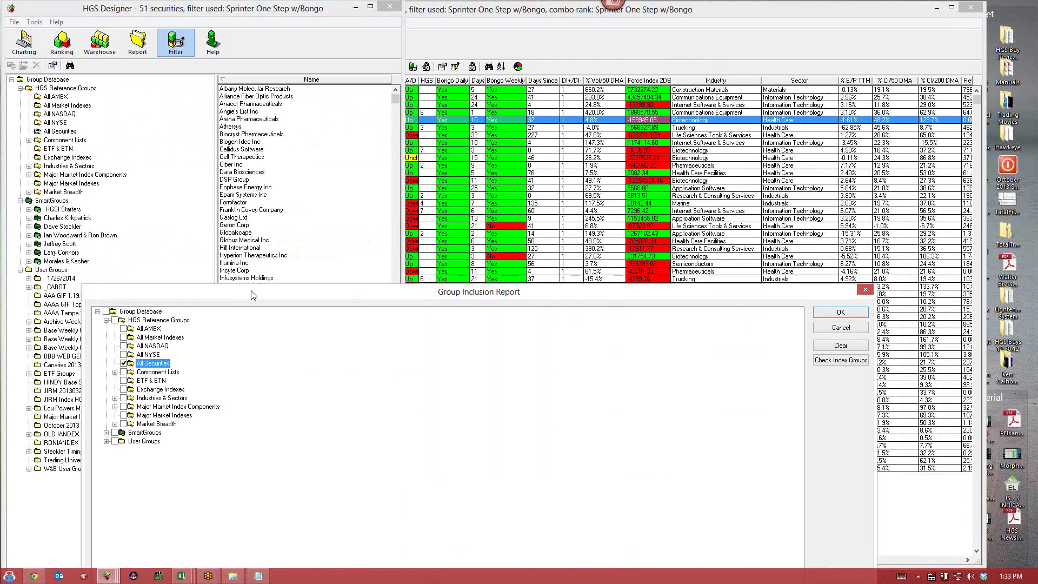
{"action": "left_click_drag", "start_coordinate": [251, 295], "coordinate": [287, 81]}
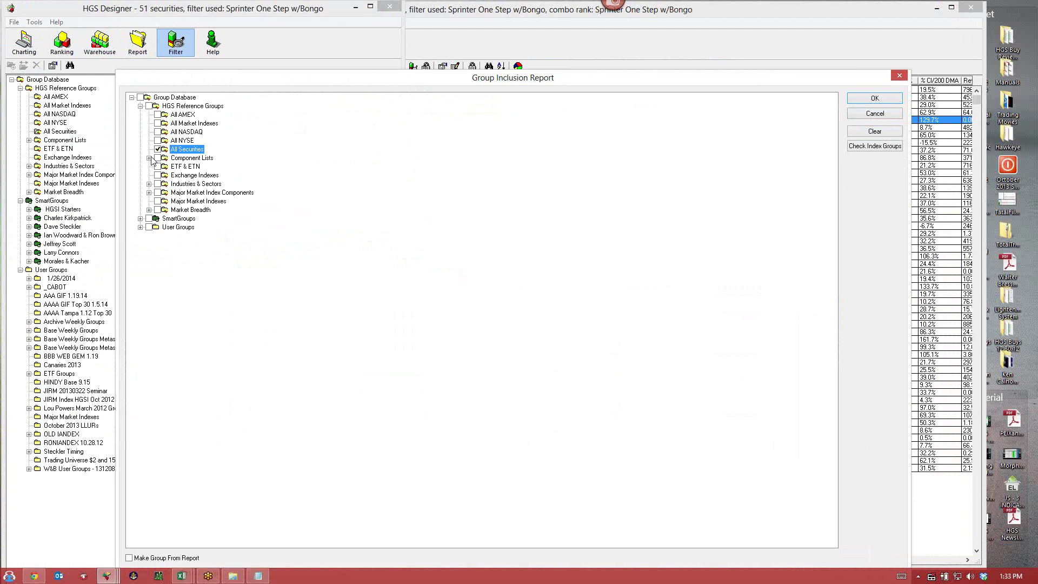
{"action": "left_click", "coordinate": [150, 158]}
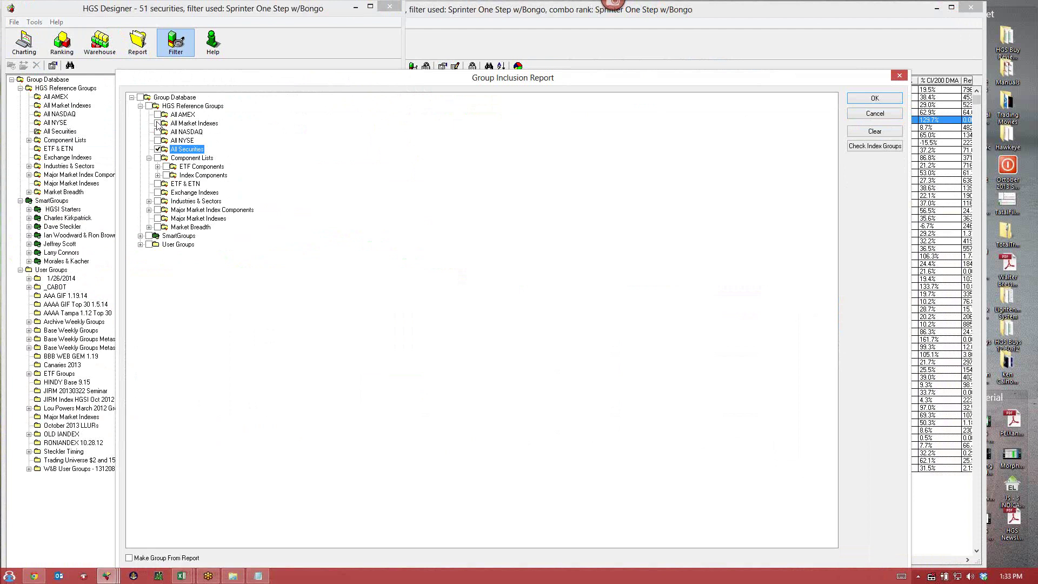
{"action": "left_click", "coordinate": [875, 131]}
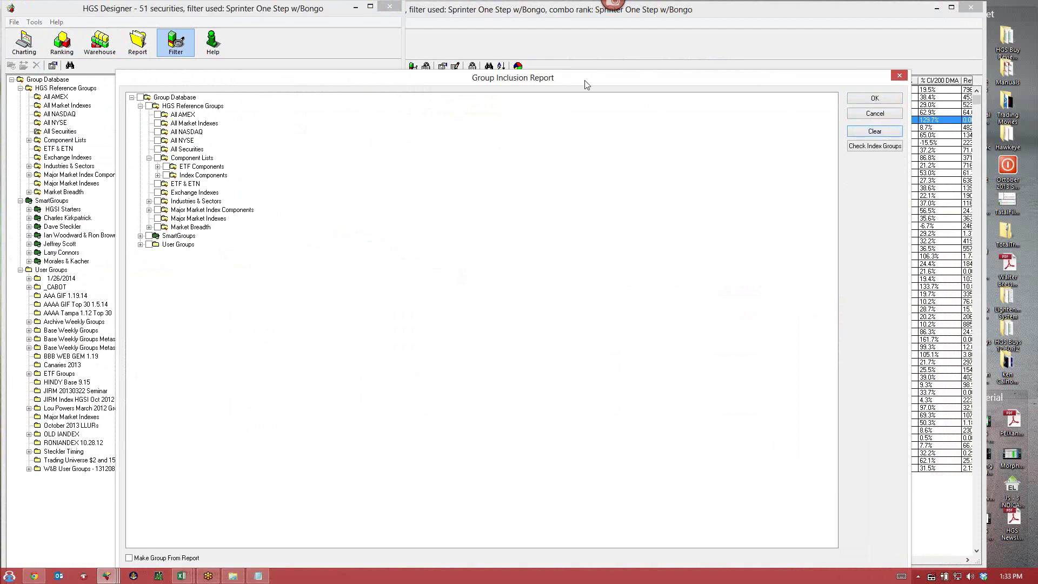
{"action": "left_click_drag", "start_coordinate": [575, 160], "coordinate": [564, 249]}
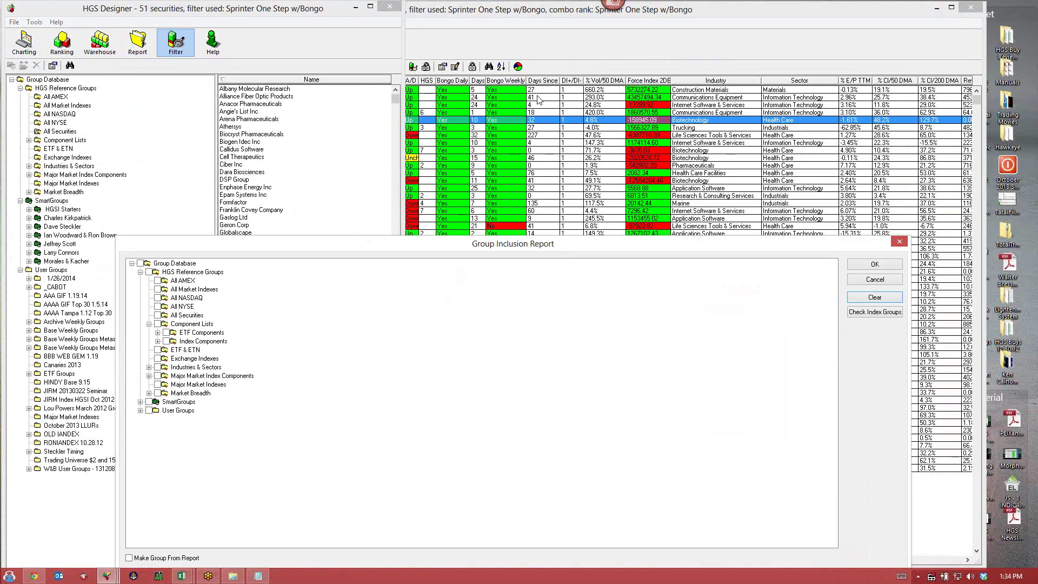
Step: Set the report to make a group under User Groups named "jan 26 web gem"
{"action": "left_click", "coordinate": [105, 406]}
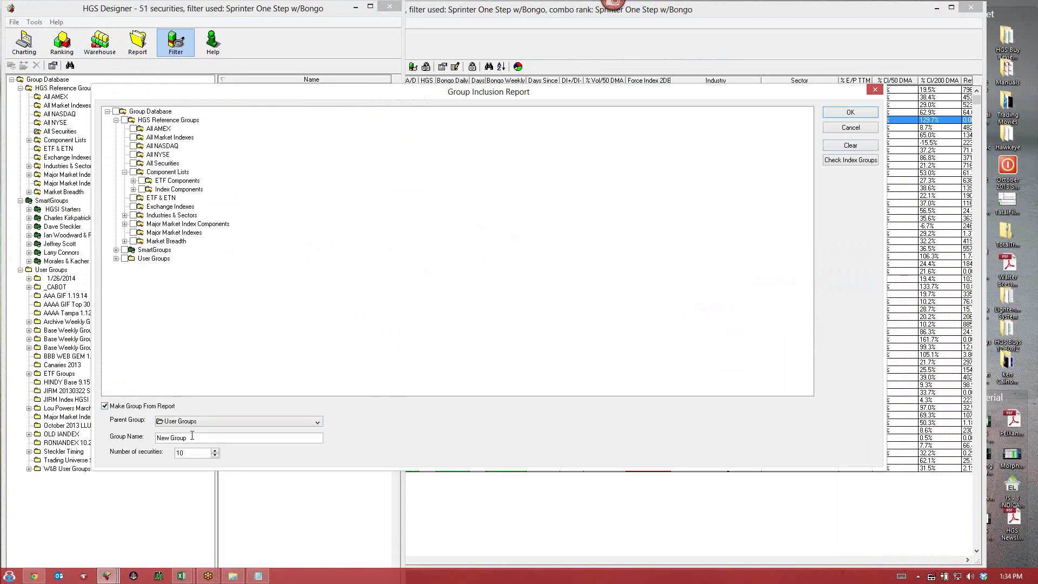
{"action": "type", "text": "jan 26 w"}
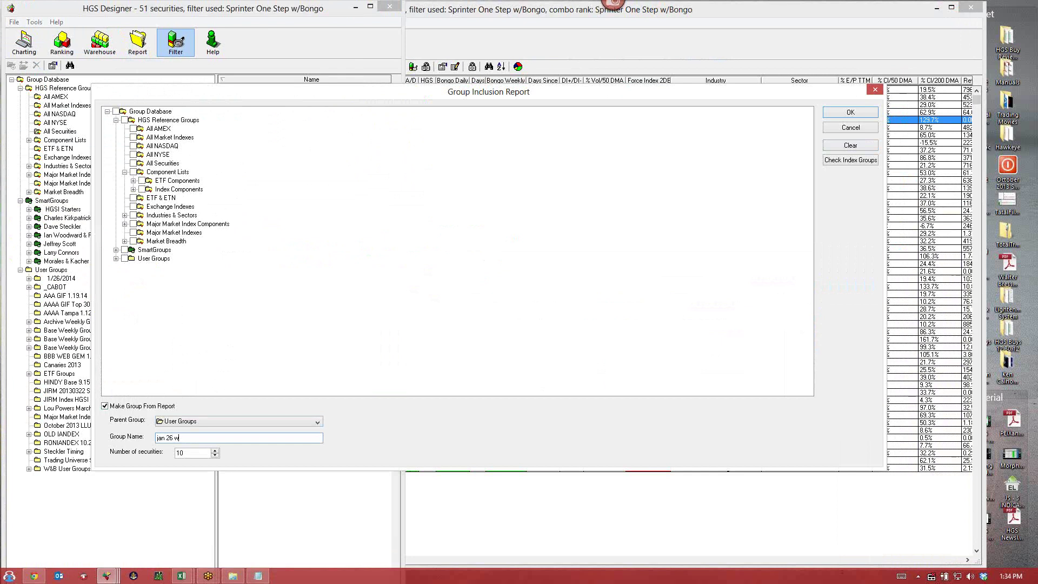
{"action": "type", "text": "eb gem"}
Step: Expand the report's SmartGroups down to the folder holding the 01/24/14 WB groups
{"action": "left_click", "coordinate": [115, 250]}
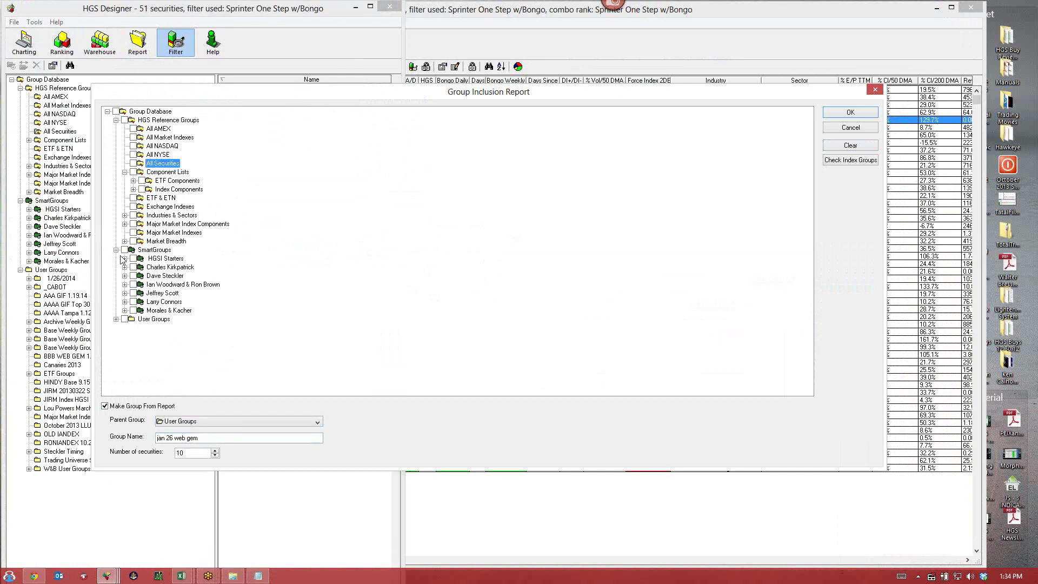
{"action": "left_click", "coordinate": [125, 259]}
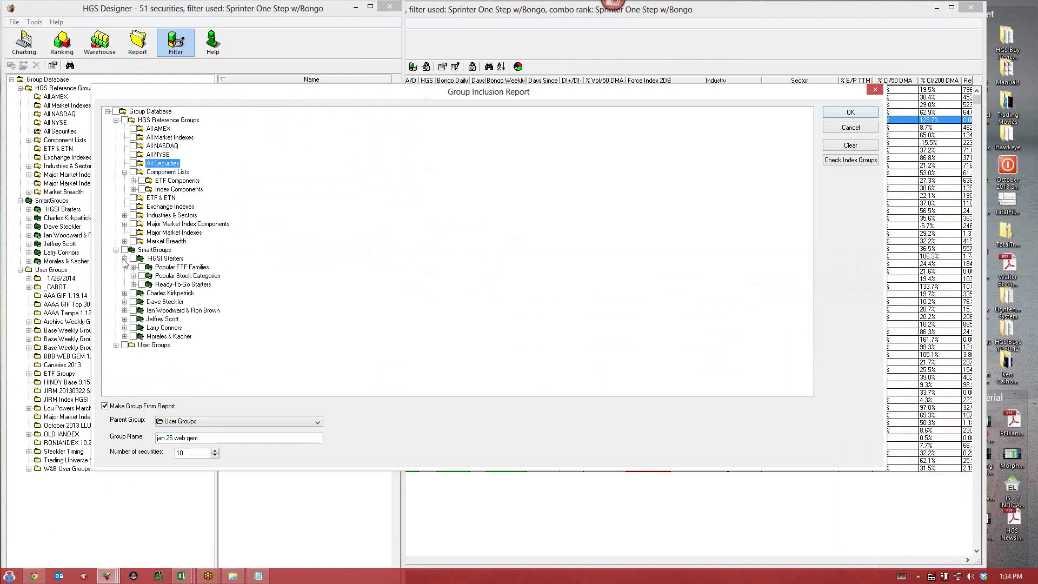
{"action": "left_click", "coordinate": [125, 258]}
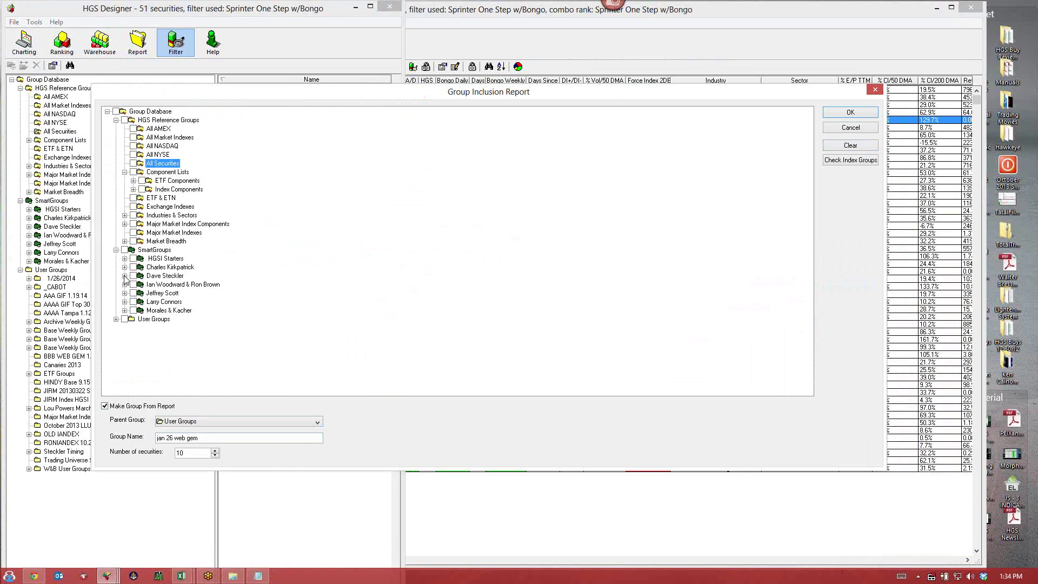
{"action": "left_click", "coordinate": [125, 276]}
{"action": "left_click", "coordinate": [124, 276]}
{"action": "left_click", "coordinate": [125, 284]}
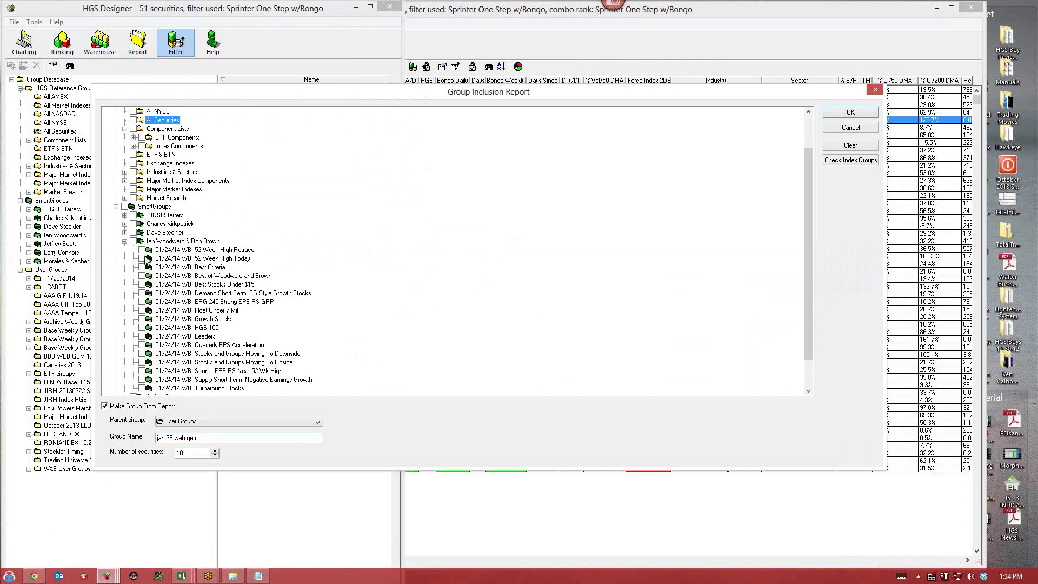
Step: Include the 01/24/14 WB groups 52 Week High Today, Best Criteria, Best of Woodward and Brown, Best Stocks Under $15, Demand Short Term and ERG 240
{"action": "left_click", "coordinate": [141, 258]}
{"action": "left_click", "coordinate": [142, 267]}
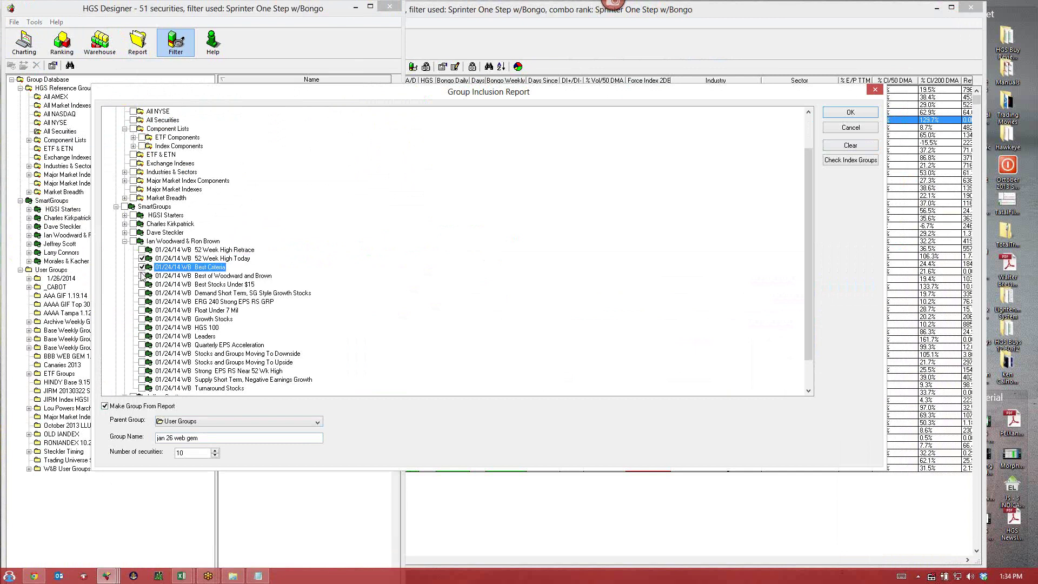
{"action": "left_click", "coordinate": [142, 276]}
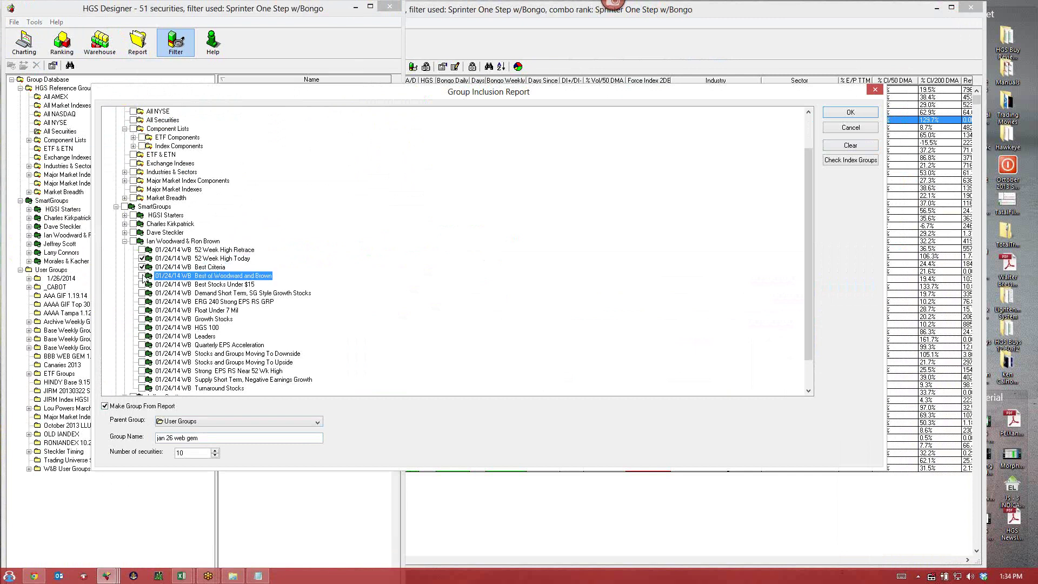
{"action": "left_click", "coordinate": [142, 285]}
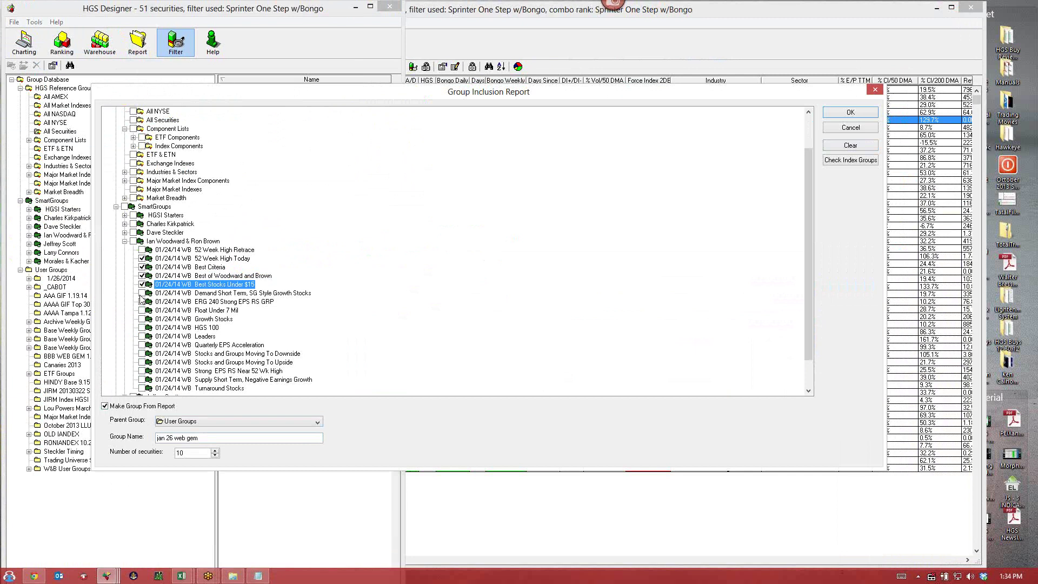
{"action": "left_click", "coordinate": [142, 293]}
{"action": "left_click", "coordinate": [142, 302]}
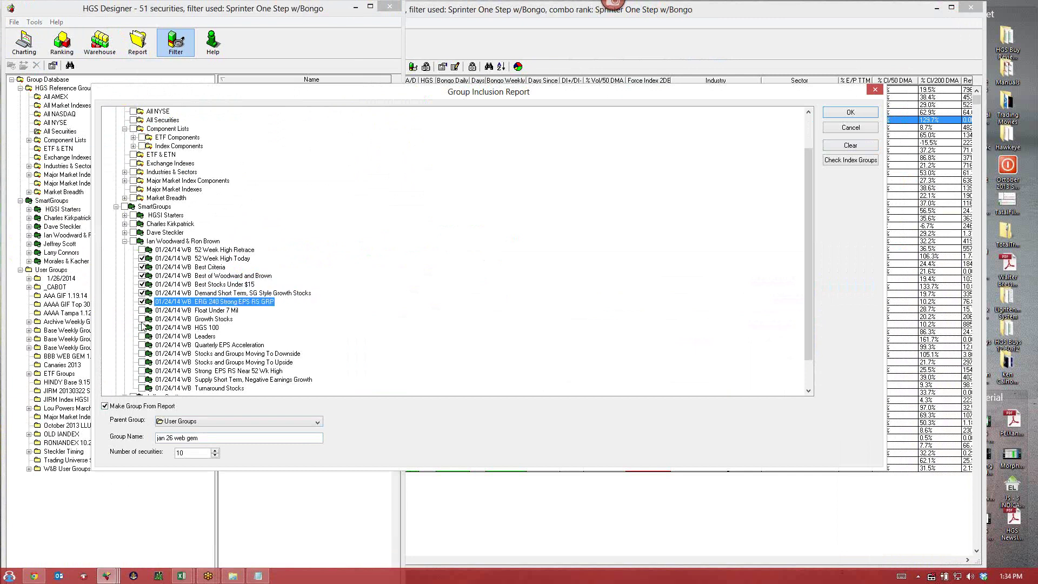
Step: Include the WB groups Growth Stocks, HGS 100, Leaders, Quarterly EPS Acceleration, Stocks and Groups Moving To Upside, Strong EPS RS Near 52 Wk High and Turnaround Stocks
{"action": "left_click", "coordinate": [142, 320]}
{"action": "left_click", "coordinate": [142, 335]}
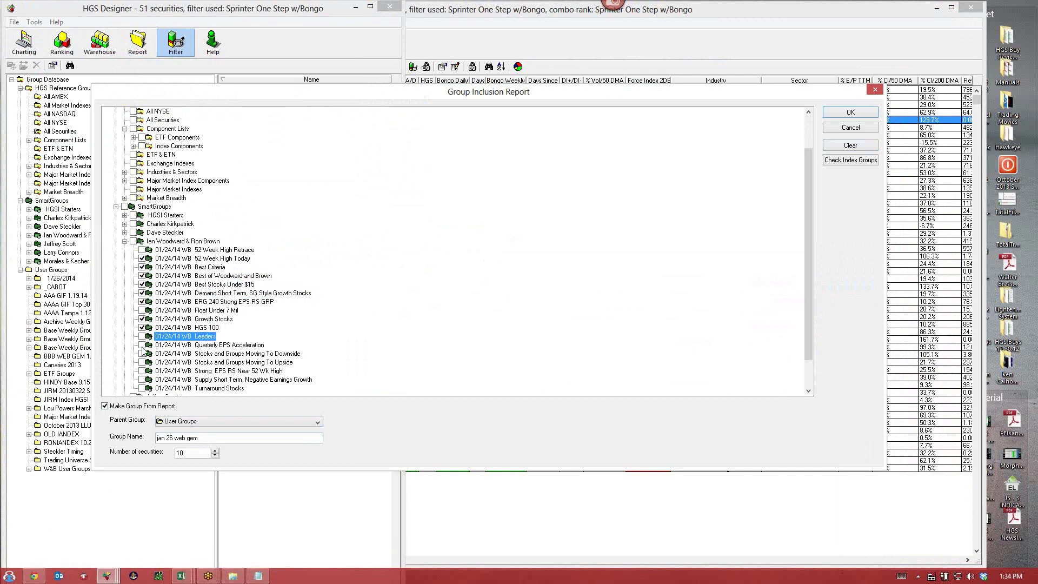
{"action": "left_click", "coordinate": [142, 345]}
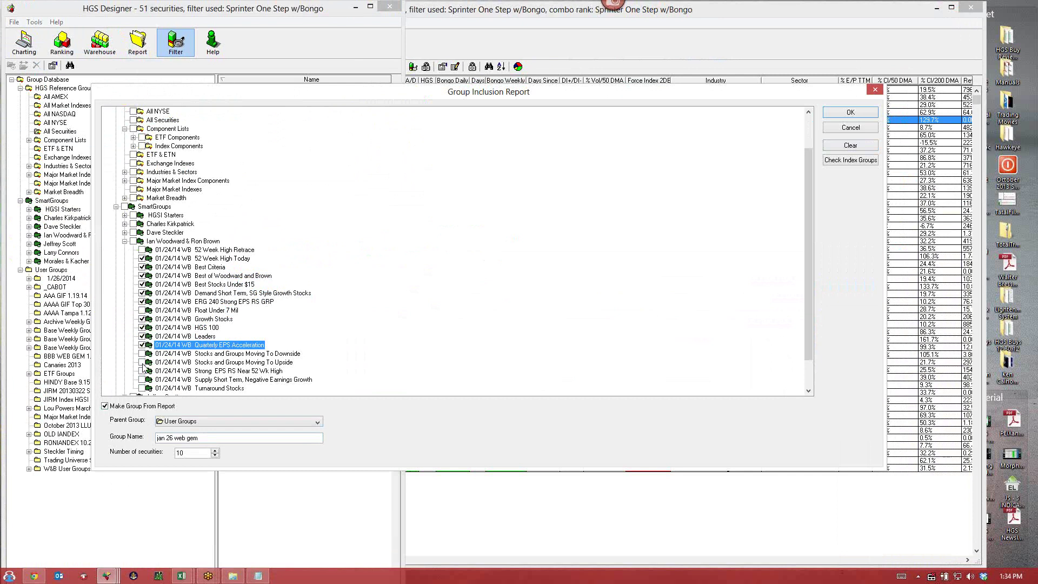
{"action": "left_click", "coordinate": [142, 363]}
{"action": "left_click", "coordinate": [142, 370]}
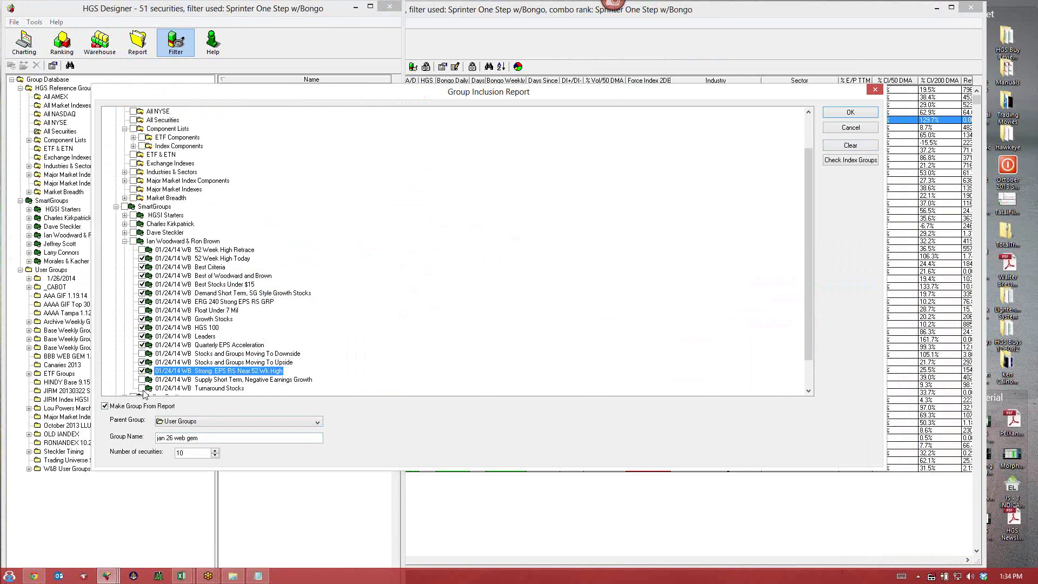
{"action": "key", "text": "Down"}
{"action": "key", "text": "Down"}
{"action": "key", "text": "space"}
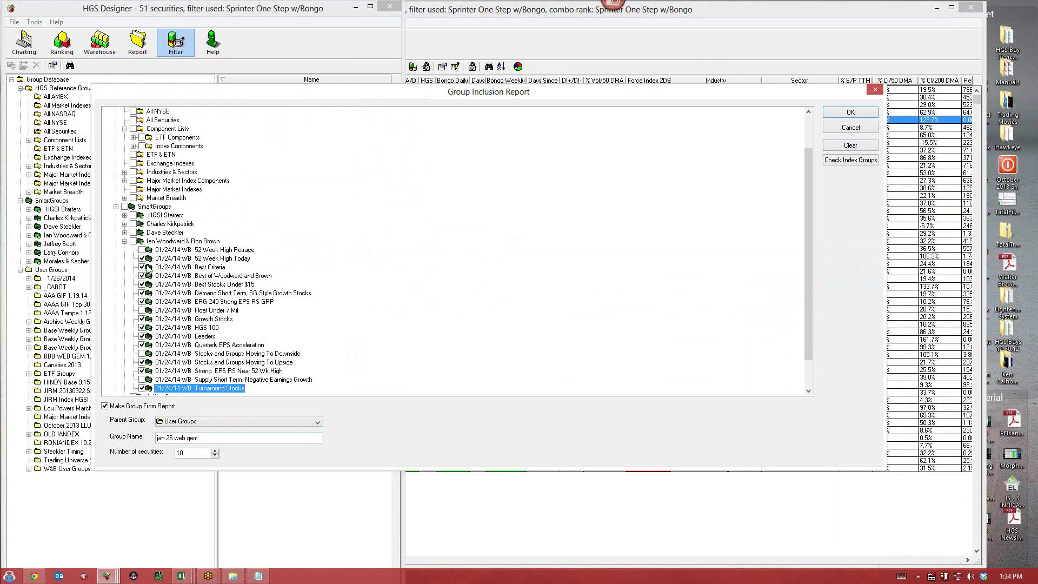
Step: Expand the Morales & Kacher SmartGroups and include the 01/24/14 M&K Buyable Gap-Up >=1% and Pocket Pivot groups in the report
{"action": "scroll", "coordinate": [126, 382], "scroll_direction": "down", "scroll_amount": 2}
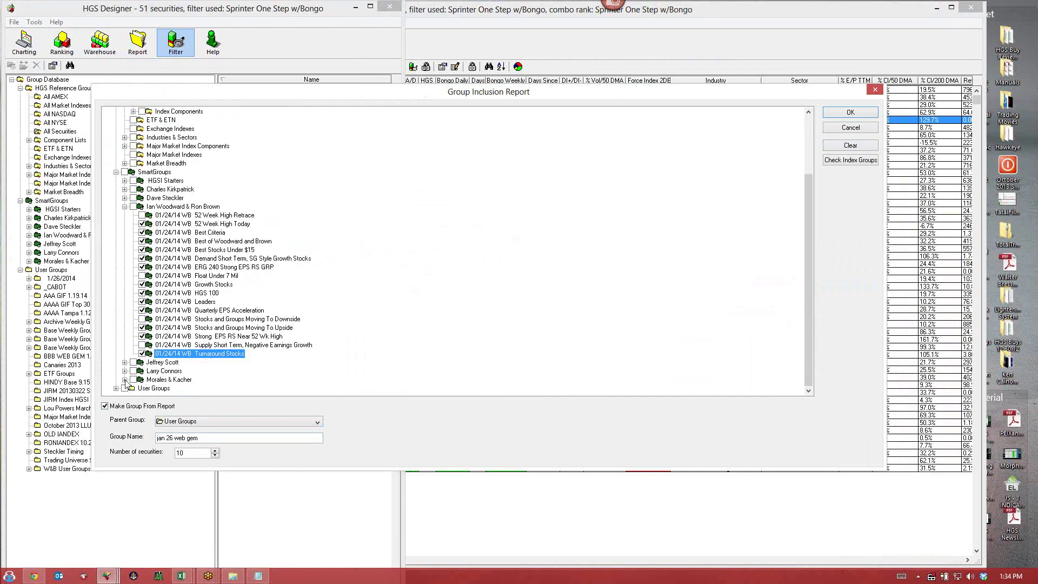
{"action": "left_click", "coordinate": [124, 380]}
{"action": "key", "text": "Down"}
{"action": "key", "text": "Down"}
{"action": "key", "text": "Down"}
{"action": "key", "text": "Down"}
{"action": "key", "text": "space"}
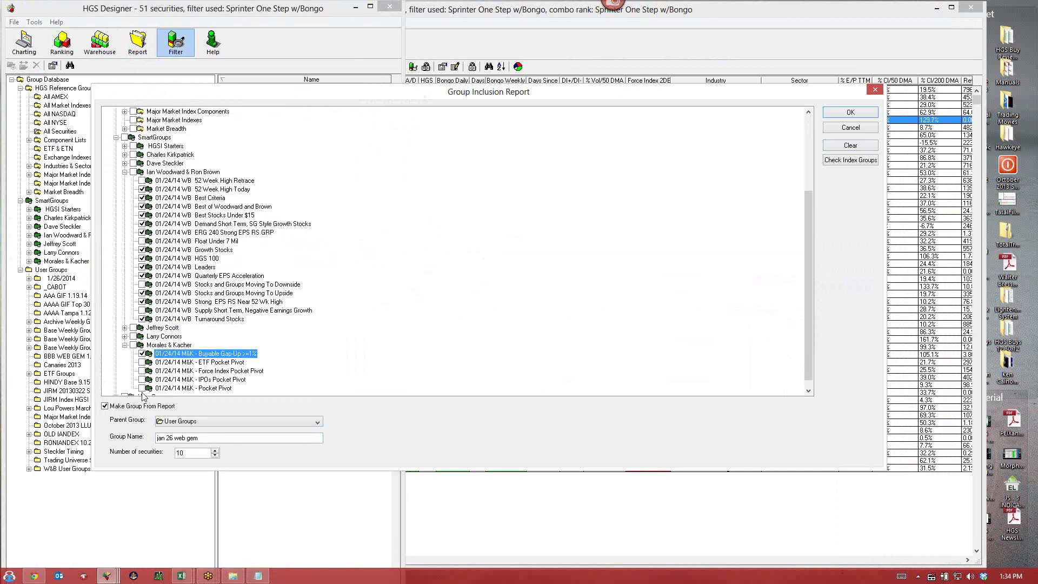
{"action": "key", "text": "Down"}
{"action": "key", "text": "Down"}
{"action": "key", "text": "Down"}
{"action": "key", "text": "Down"}
{"action": "key", "text": "space"}
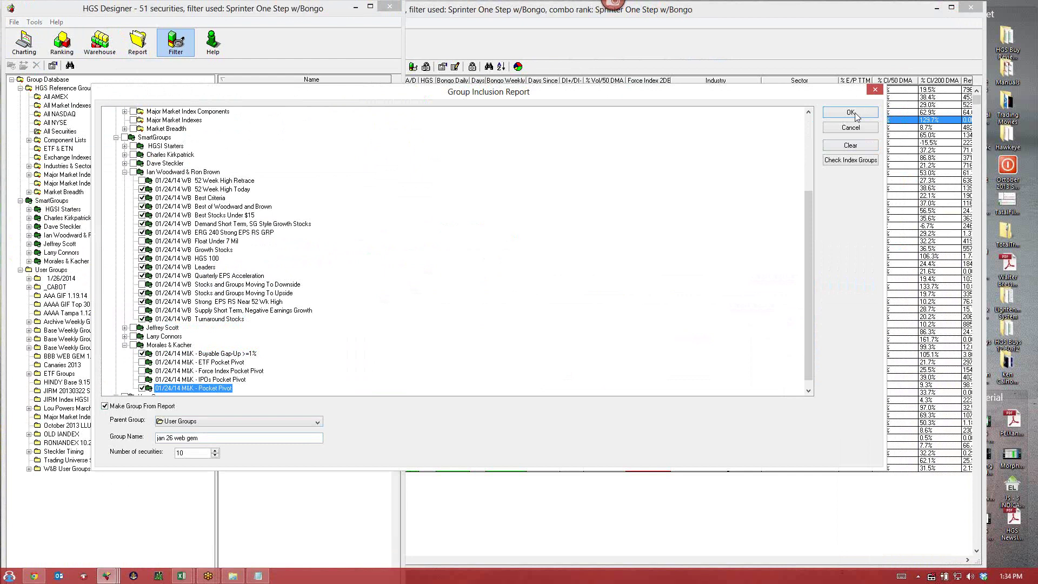
Step: Run the report, saving it over the existing AAA Top 30 HTML file, and generate the index for the new group
{"action": "left_click", "coordinate": [851, 113]}
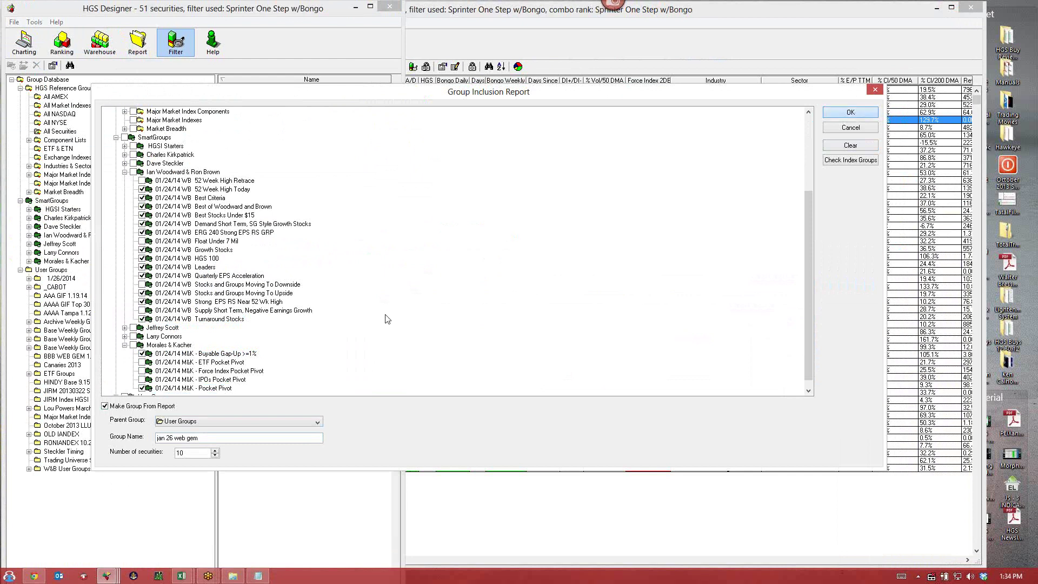
{"action": "left_click", "coordinate": [145, 103]}
{"action": "key", "text": "Return"}
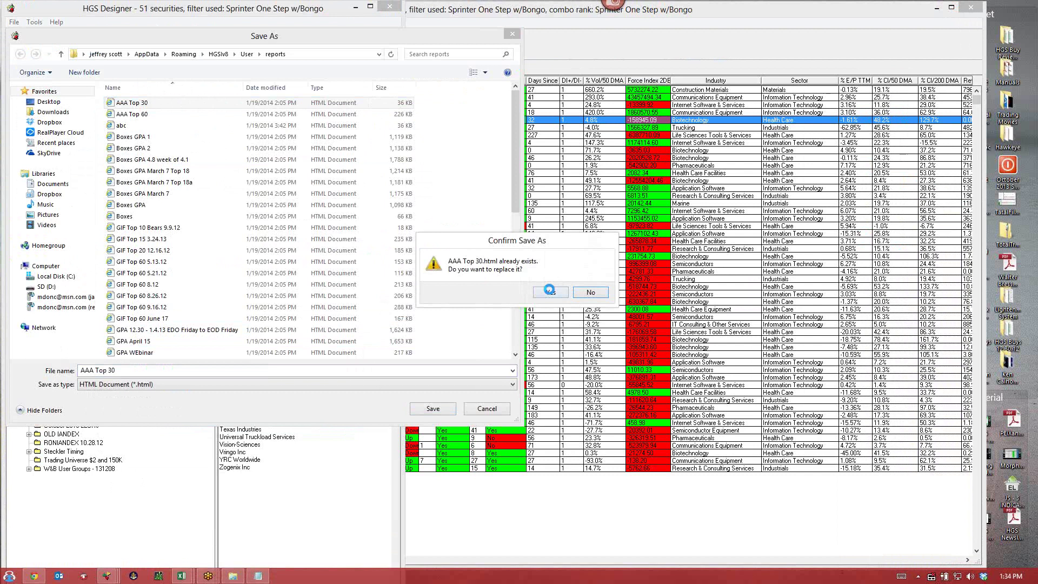
{"action": "left_click", "coordinate": [549, 291]}
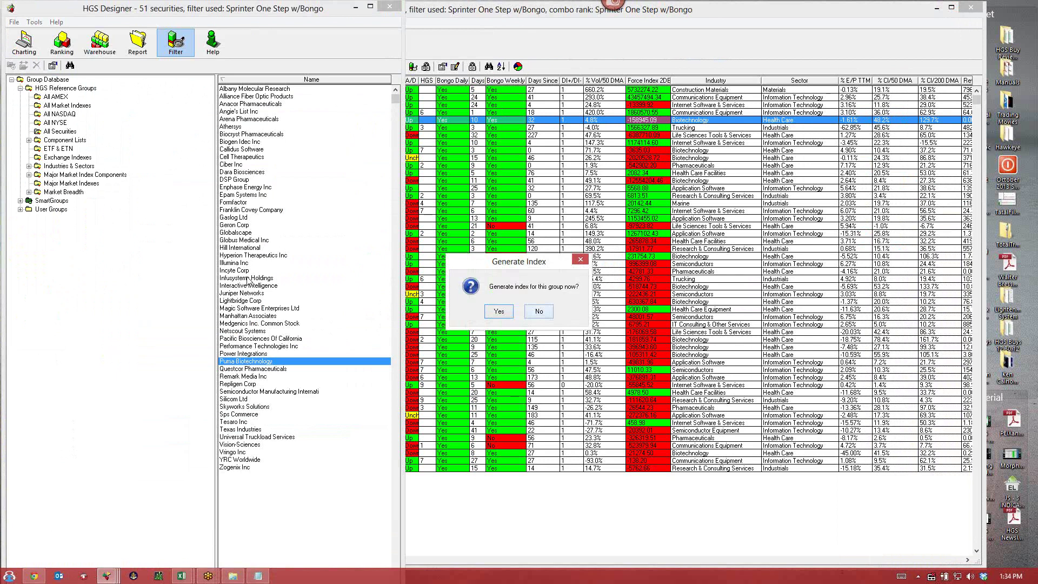
{"action": "key", "text": "Return"}
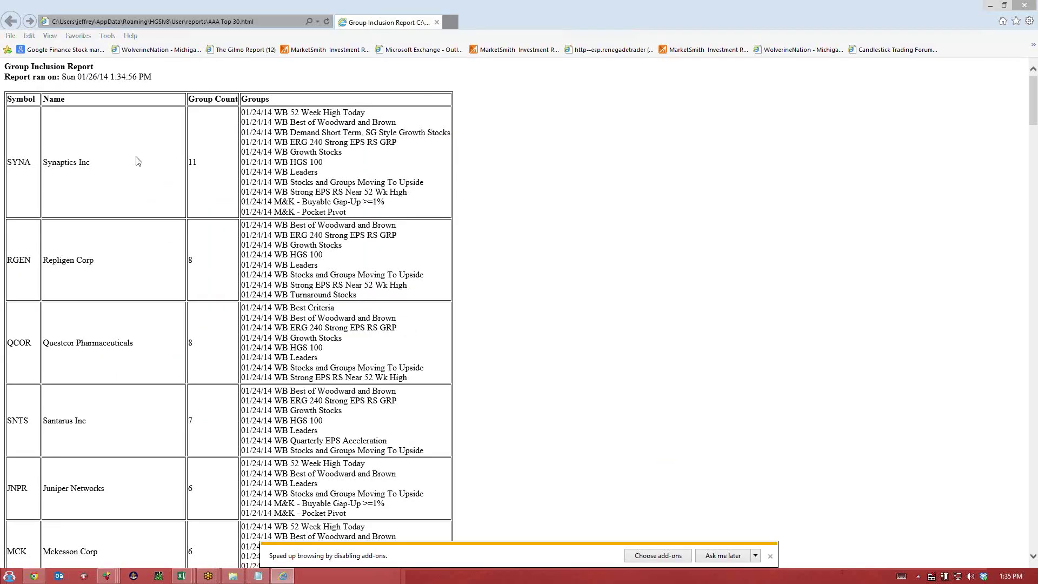
Step: Read through the stocks with the most group inclusions in the report, highlighting Mckesson Corp, Lannett Co Inc, Texas Industries and Auxilium Pharmaceuticals
{"action": "scroll", "coordinate": [138, 168], "scroll_direction": "down", "scroll_amount": 3}
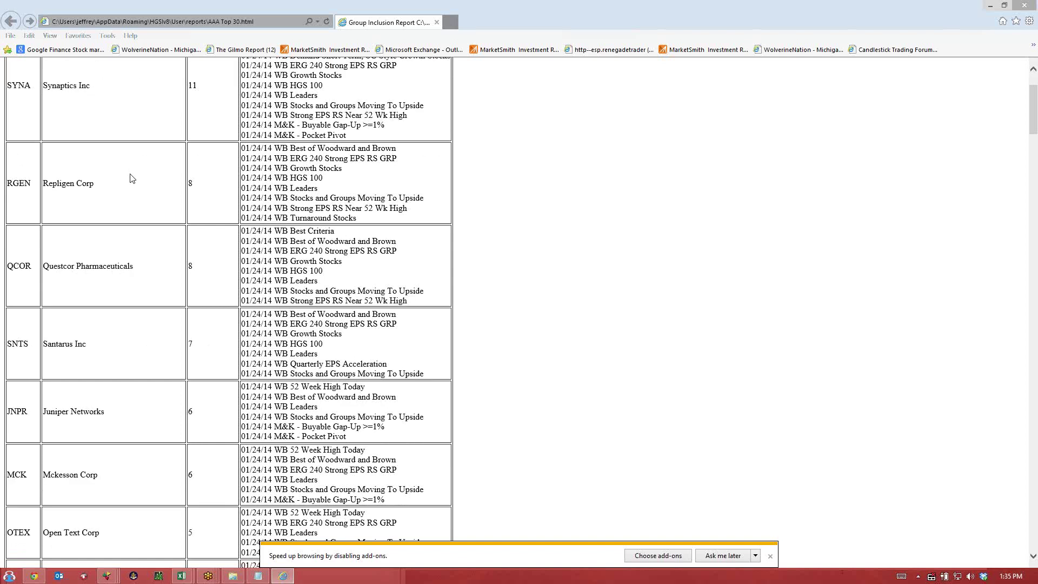
{"action": "scroll", "coordinate": [131, 183], "scroll_direction": "down", "scroll_amount": 3}
{"action": "scroll", "coordinate": [132, 202], "scroll_direction": "down", "scroll_amount": 3}
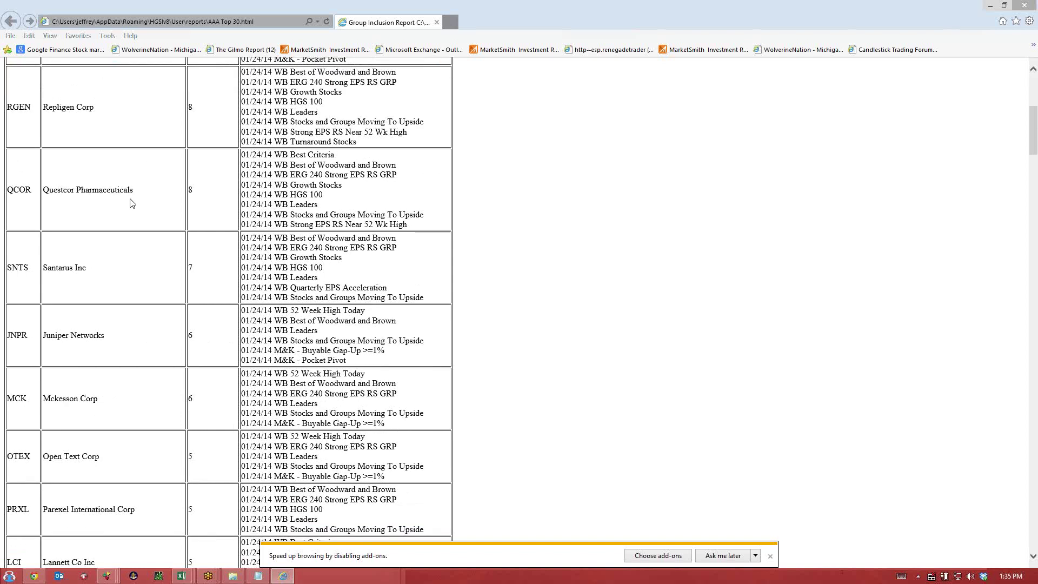
{"action": "scroll", "coordinate": [132, 203], "scroll_direction": "down", "scroll_amount": 3}
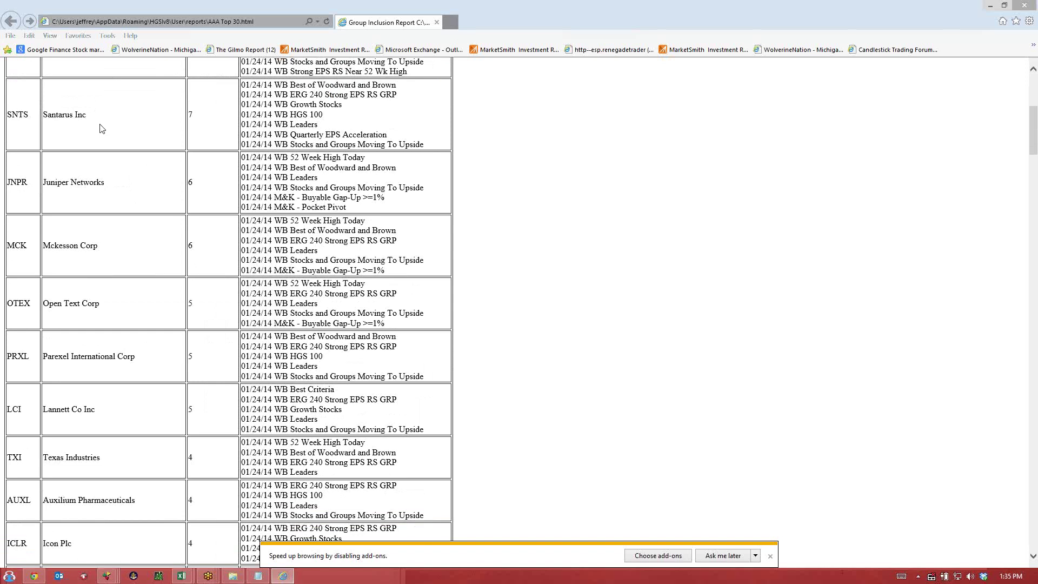
{"action": "left_click_drag", "start_coordinate": [34, 123], "coordinate": [87, 115]}
{"action": "left_click", "coordinate": [91, 250]}
{"action": "triple_click", "coordinate": [94, 265]}
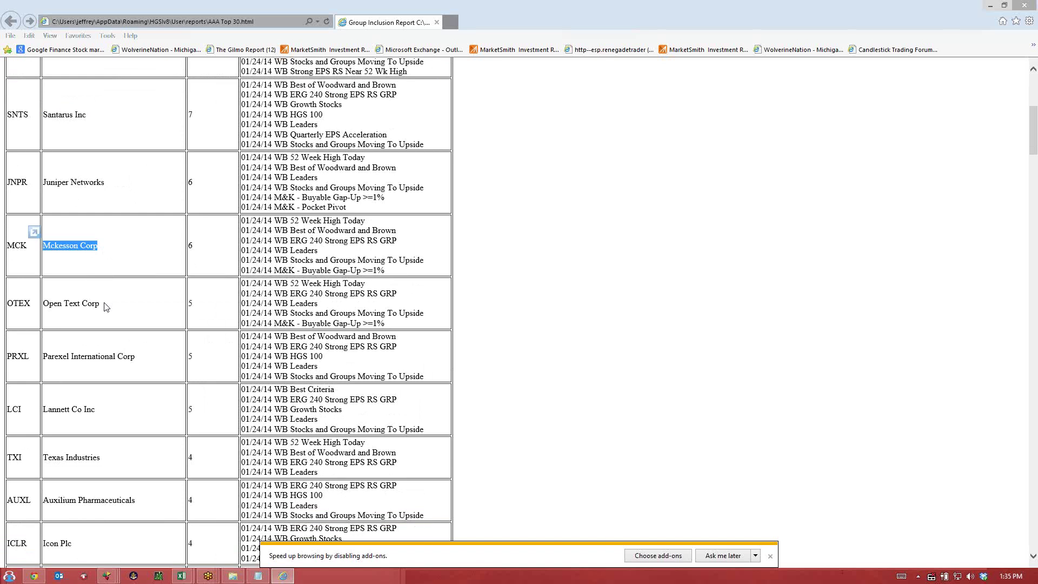
{"action": "left_click", "coordinate": [123, 409]}
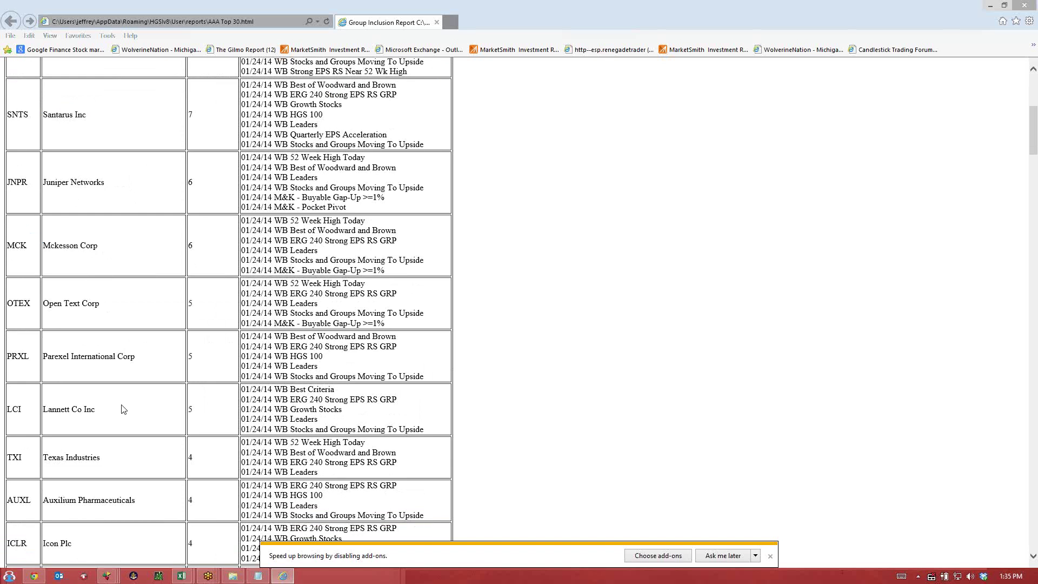
{"action": "triple_click", "coordinate": [81, 419]}
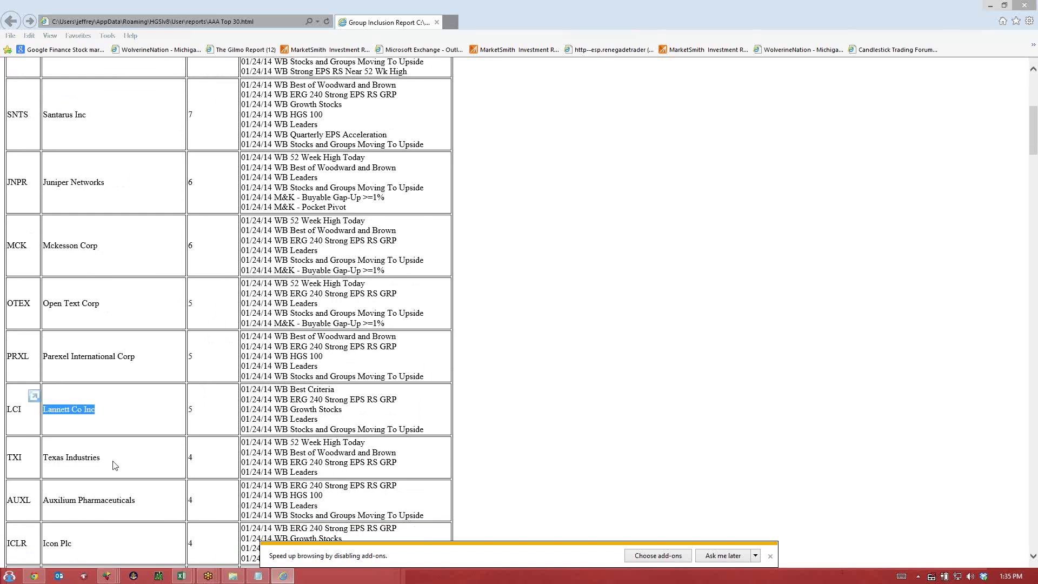
{"action": "left_click", "coordinate": [47, 467]}
{"action": "triple_click", "coordinate": [47, 463]}
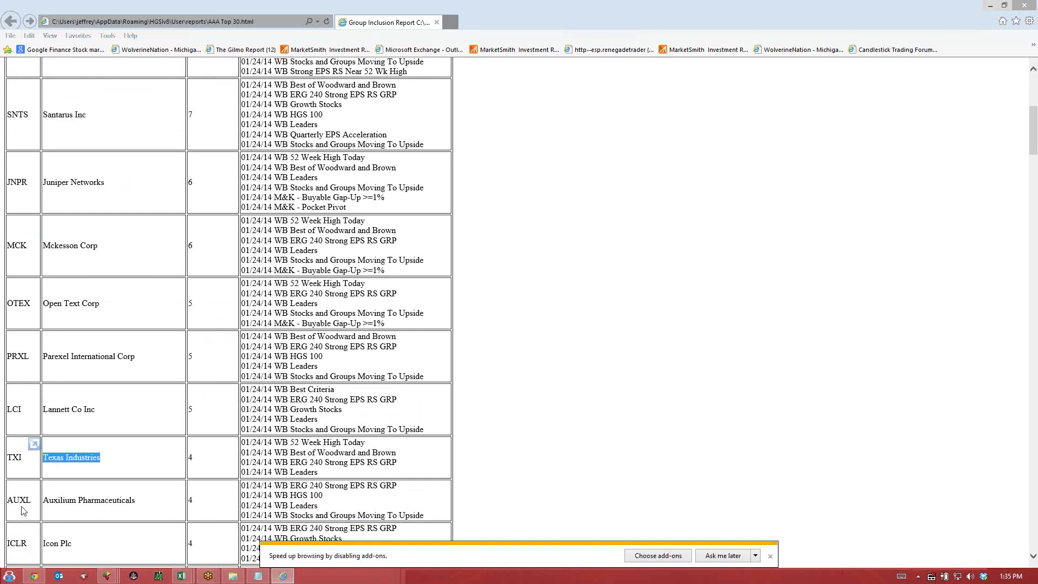
{"action": "left_click_drag", "start_coordinate": [22, 511], "coordinate": [34, 505]}
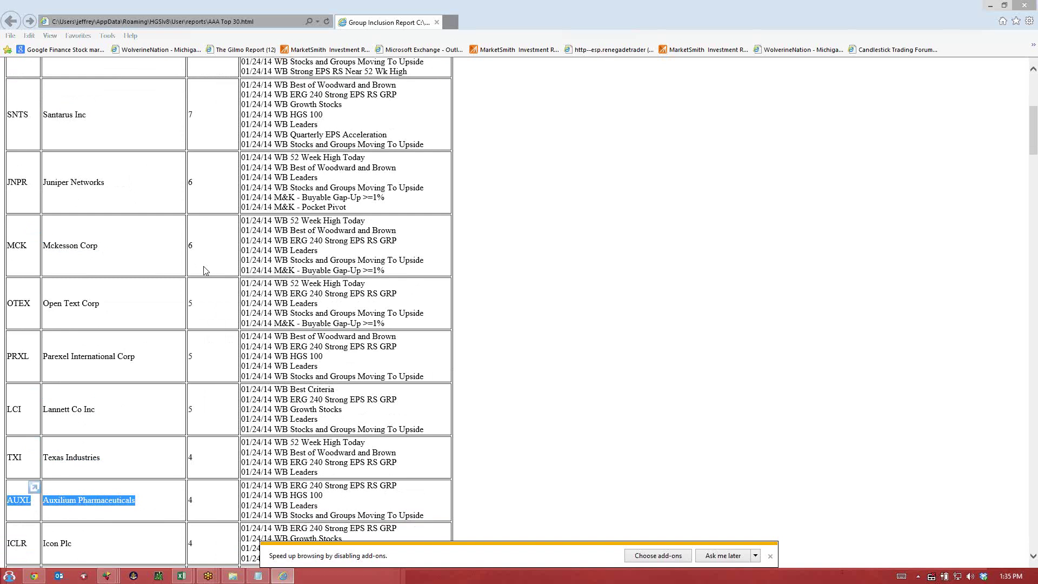
{"action": "scroll", "coordinate": [204, 270], "scroll_direction": "up", "scroll_amount": 3}
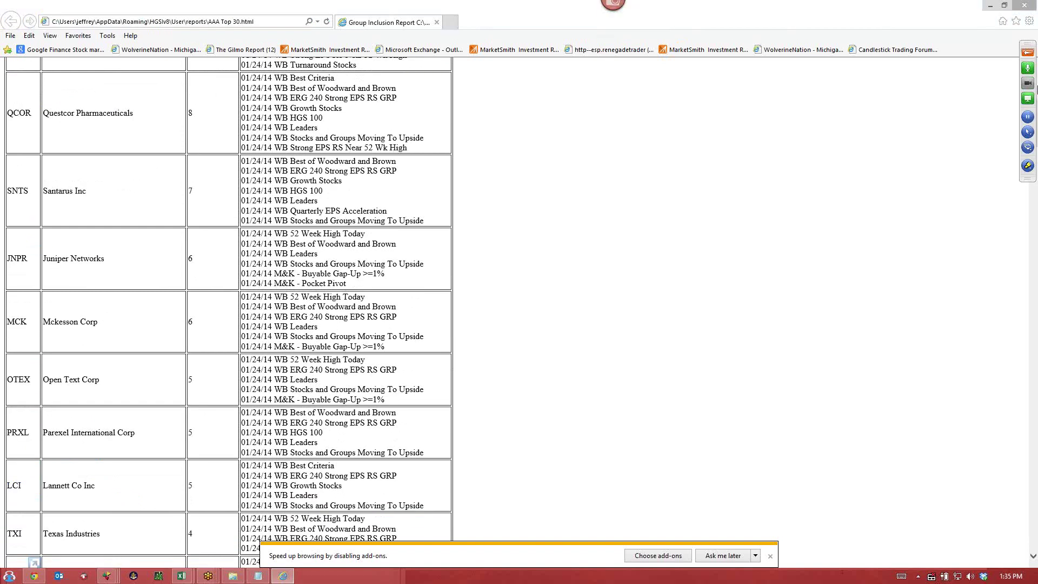
Step: Minimize the report, close the Designer and load the "jan 26 web gem" group in the HGS Warehouse
{"action": "left_click", "coordinate": [990, 5]}
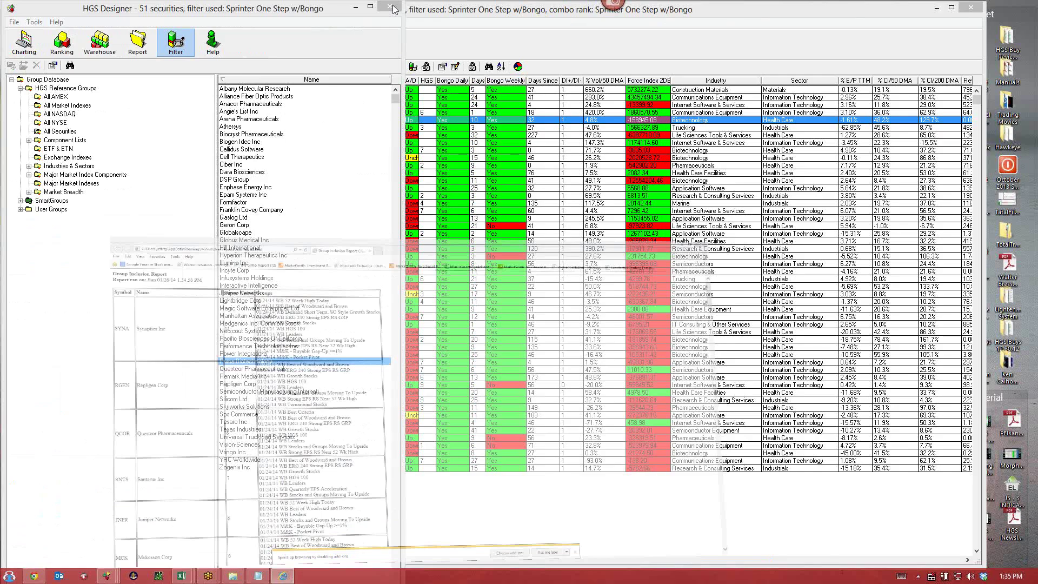
{"action": "left_click", "coordinate": [393, 9]}
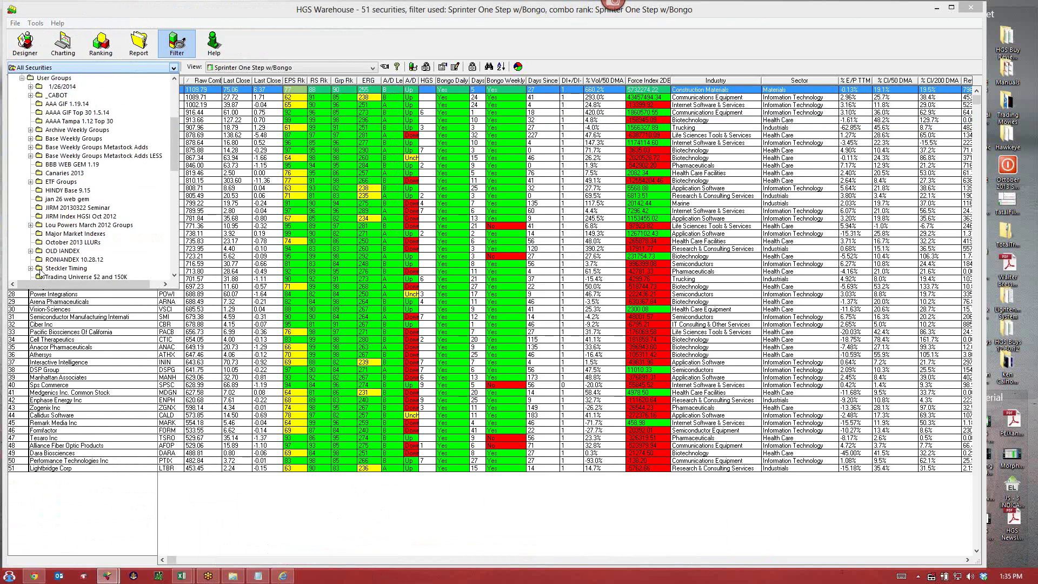
{"action": "left_click", "coordinate": [54, 200]}
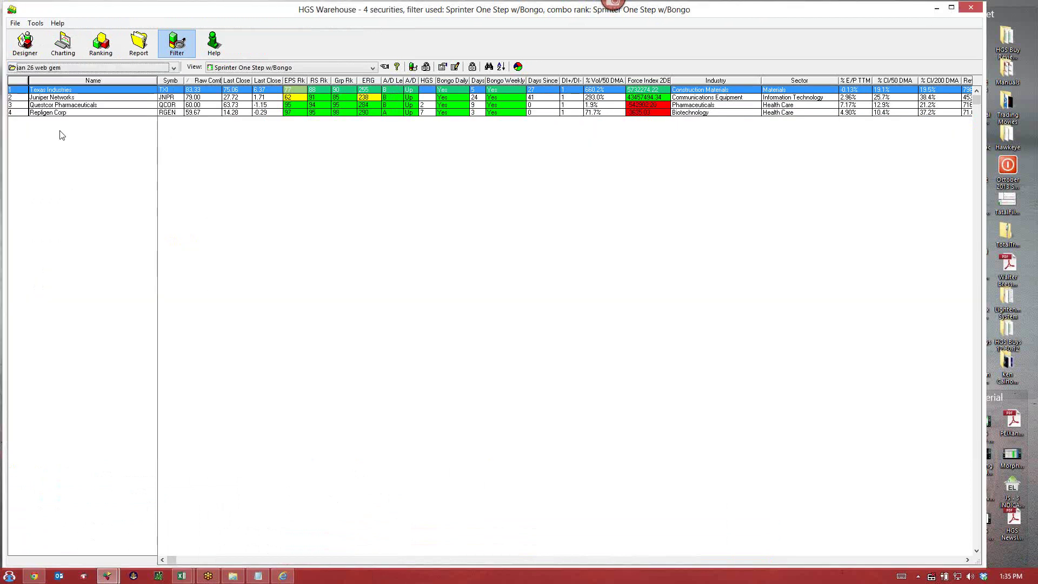
Step: Switch the Warehouse view to the user view "Scorecard No Index $2.5 and 150K"
{"action": "left_click", "coordinate": [373, 68]}
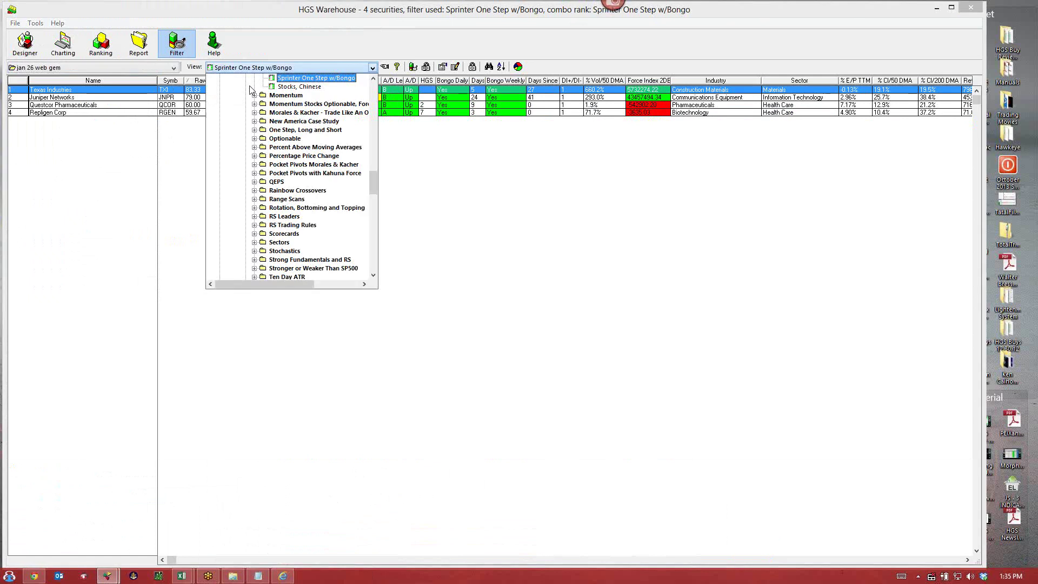
{"action": "scroll", "coordinate": [319, 194], "scroll_direction": "up", "scroll_amount": 10}
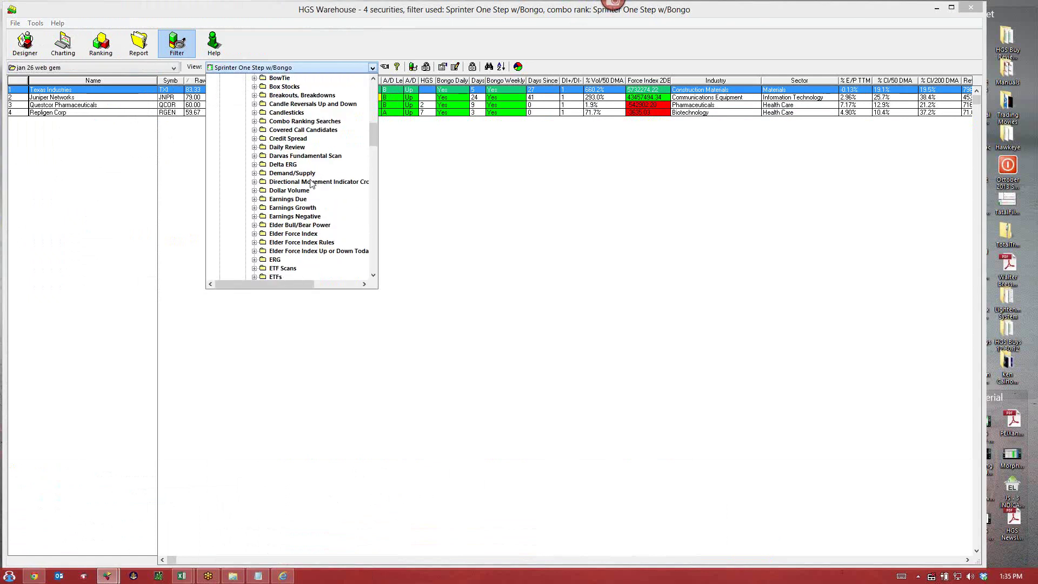
{"action": "scroll", "coordinate": [328, 191], "scroll_direction": "down", "scroll_amount": 10}
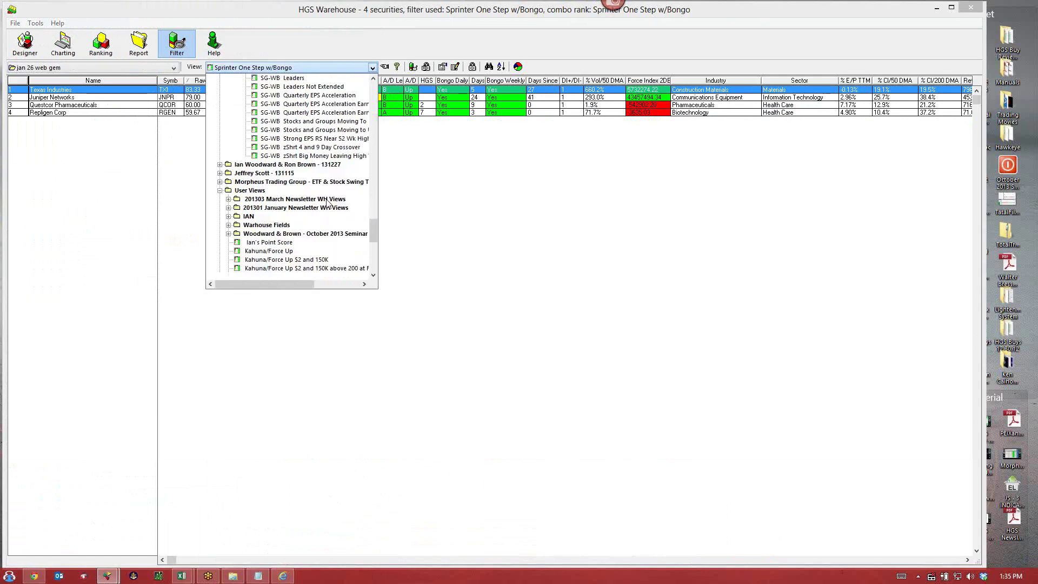
{"action": "scroll", "coordinate": [330, 249], "scroll_direction": "down", "scroll_amount": 1}
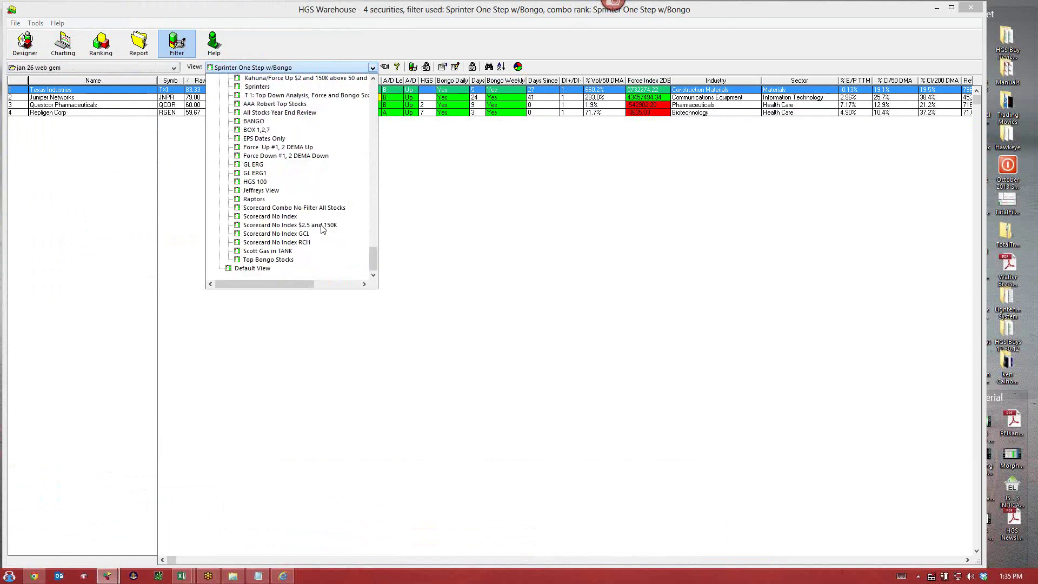
{"action": "left_click", "coordinate": [323, 227]}
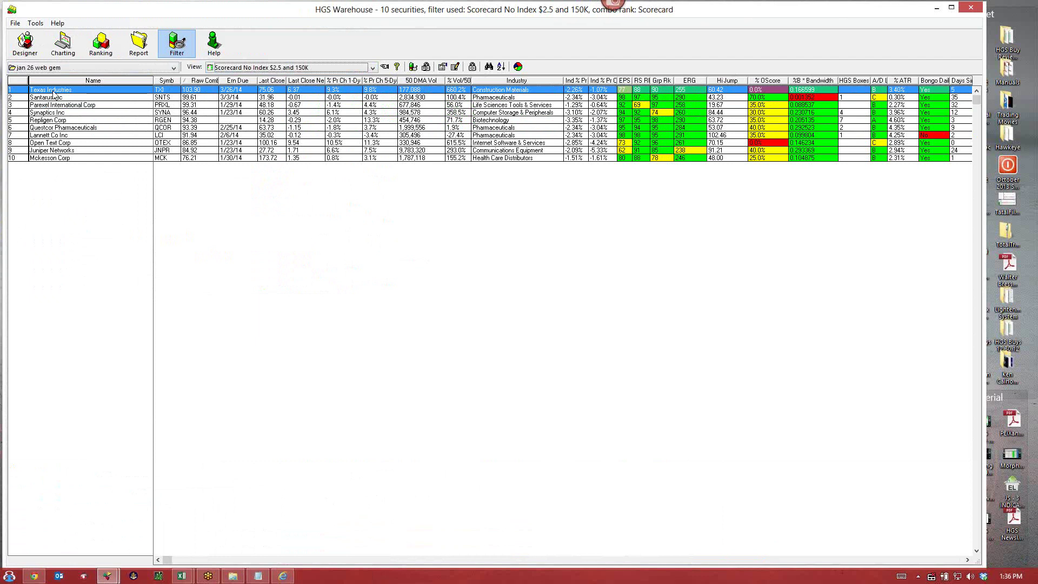
Step: Open the Texas Industries chart and advance through the group to the Santarus Inc and Parexel International Corp charts
{"action": "double_click", "coordinate": [54, 93]}
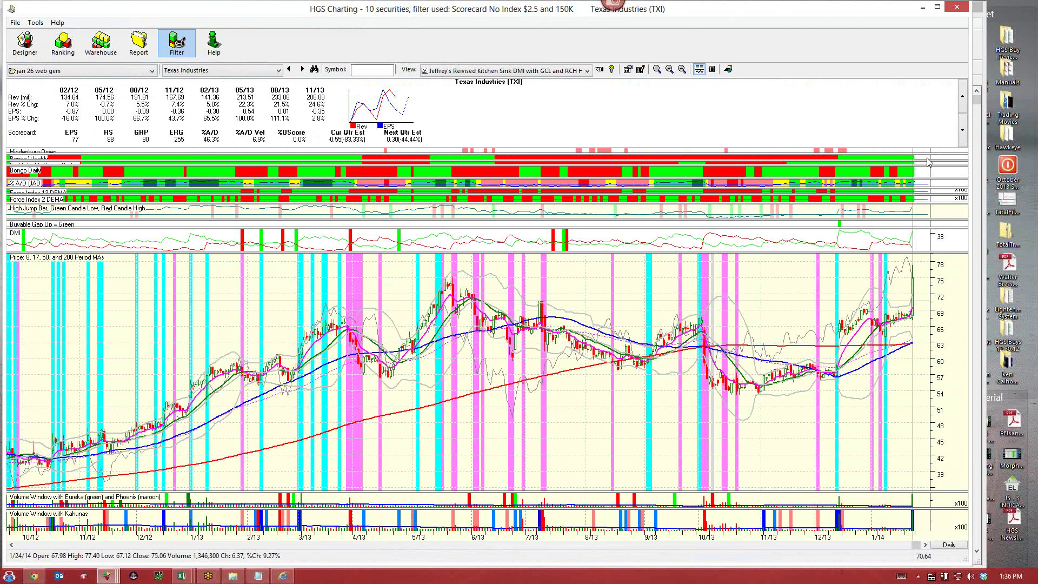
{"action": "left_click", "coordinate": [303, 70]}
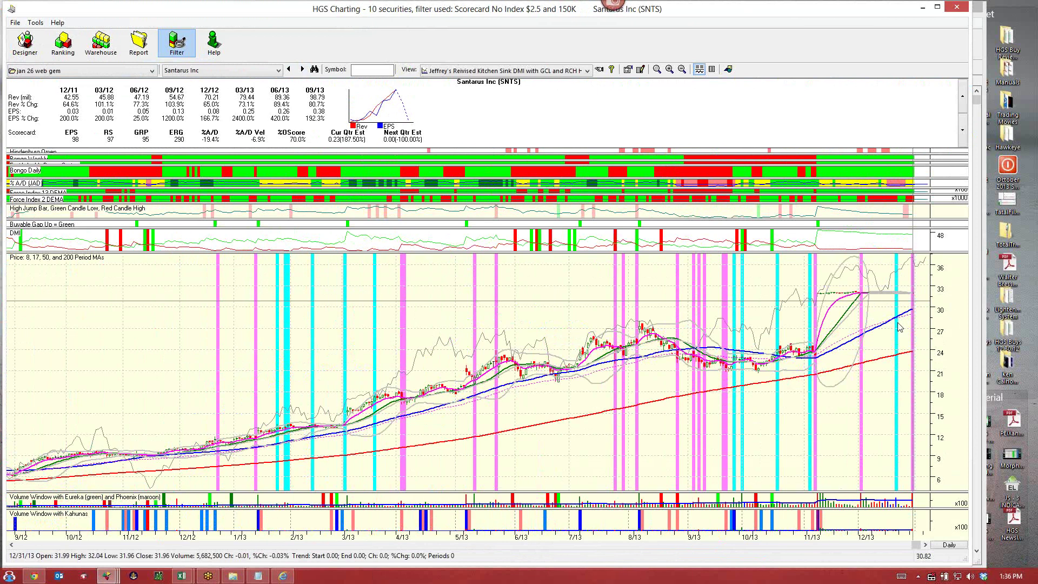
{"action": "left_click", "coordinate": [301, 67]}
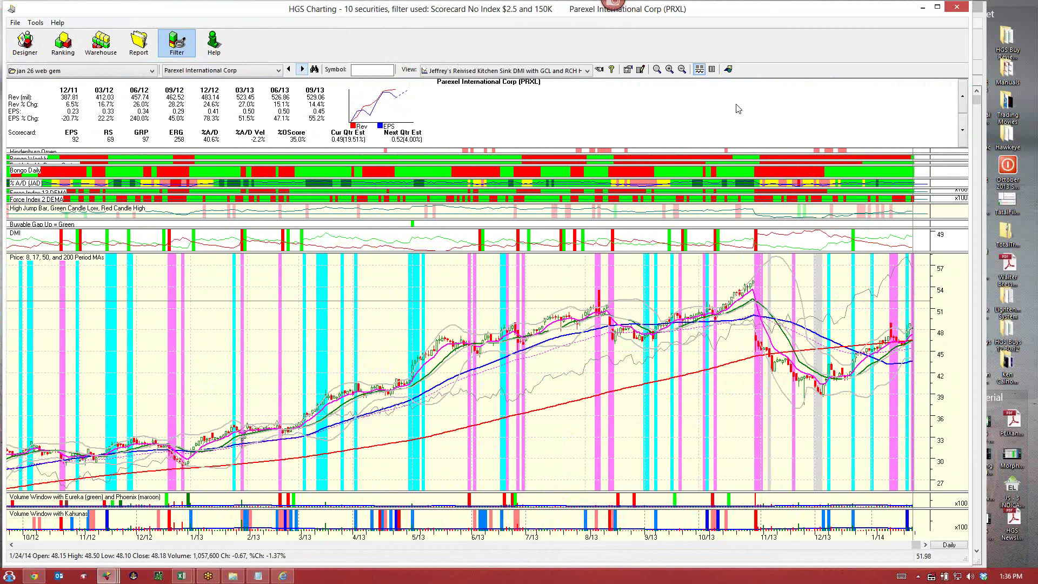
Step: View the Parexel chart with "4, 17, 50 and 200 SMA's", and restore "Jeffrey's Reivised Kitchen Sink DMI with GCL and RCH HINDY 5 Years" for Synaptics Inc
{"action": "left_click", "coordinate": [546, 70]}
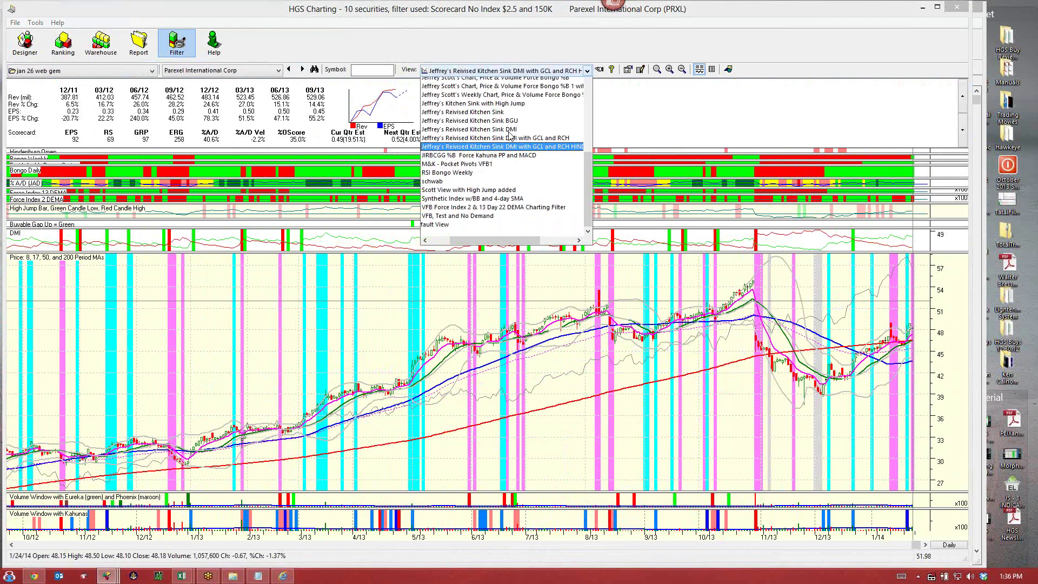
{"action": "left_click", "coordinate": [508, 118]}
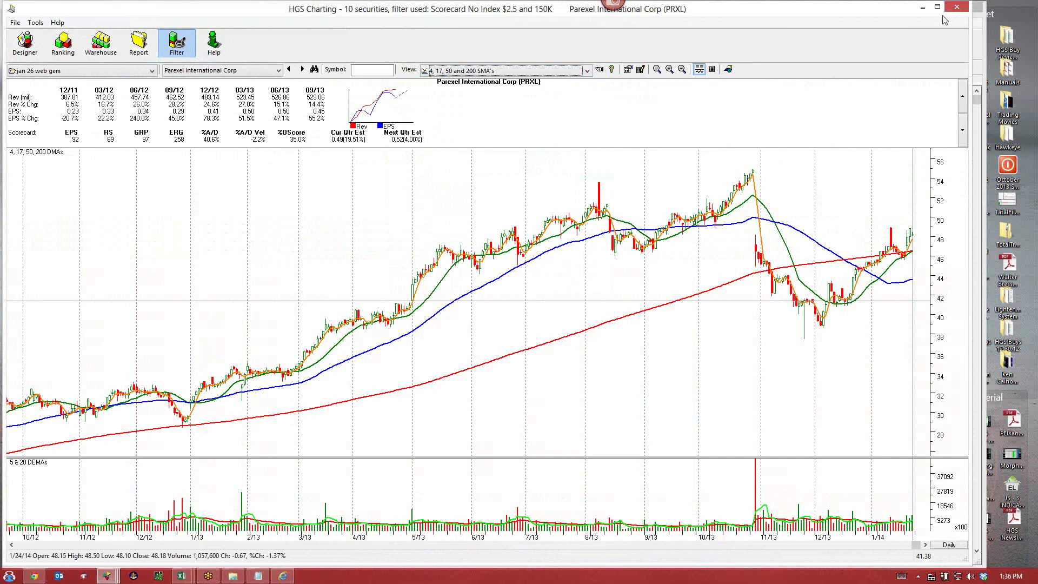
{"action": "left_click", "coordinate": [471, 69]}
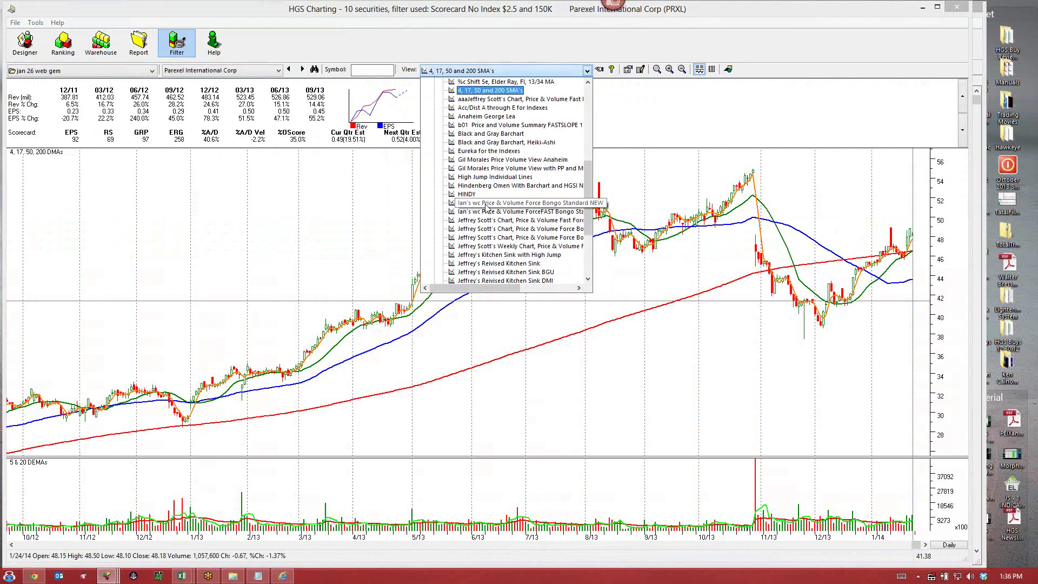
{"action": "scroll", "coordinate": [487, 204], "scroll_direction": "down", "scroll_amount": 2}
{"action": "scroll", "coordinate": [487, 205], "scroll_direction": "down", "scroll_amount": 1}
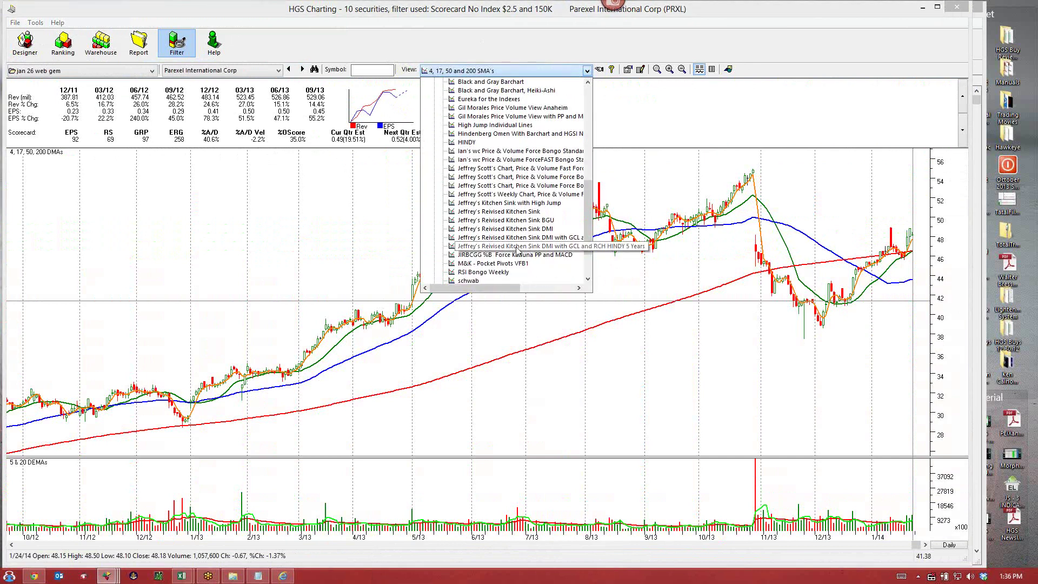
{"action": "left_click", "coordinate": [515, 246]}
{"action": "left_click", "coordinate": [515, 246]}
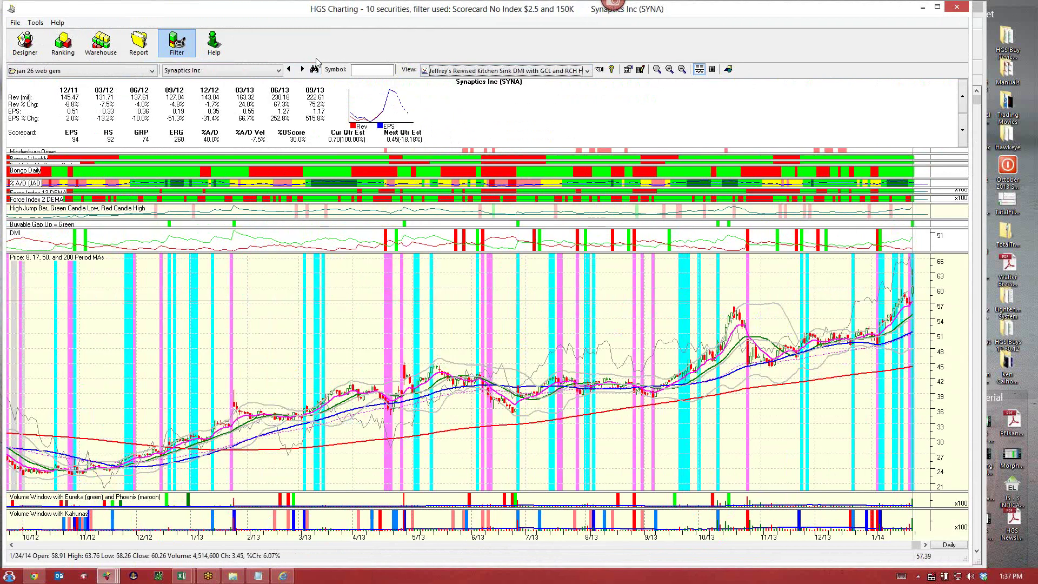
Step: Read through the Synaptics Inc company information, covering its market and valuation figures, business description and quarterly revenue and EPS data
{"action": "left_click", "coordinate": [961, 130]}
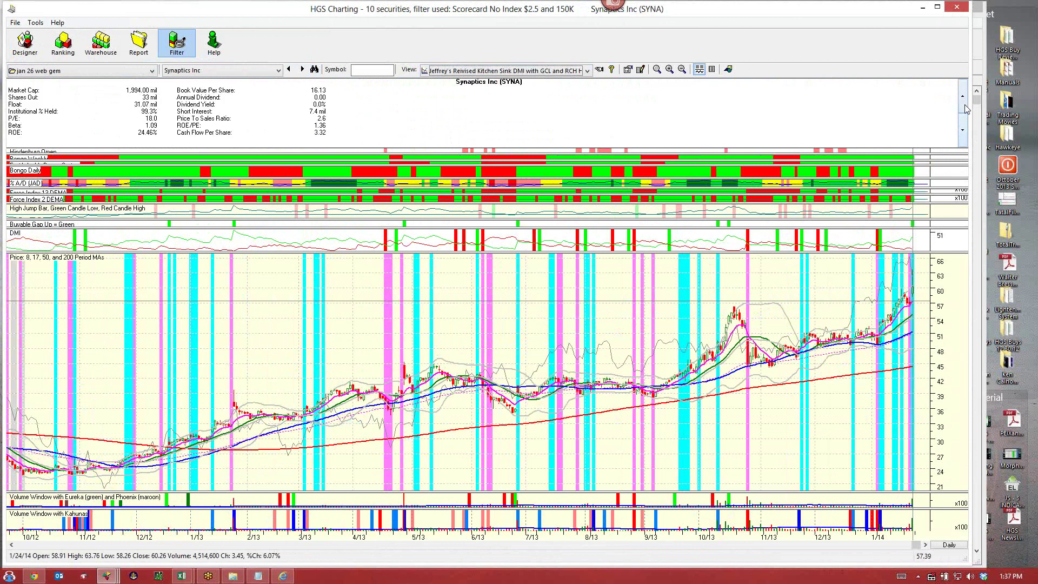
{"action": "left_click", "coordinate": [965, 115]}
{"action": "left_click", "coordinate": [965, 115]}
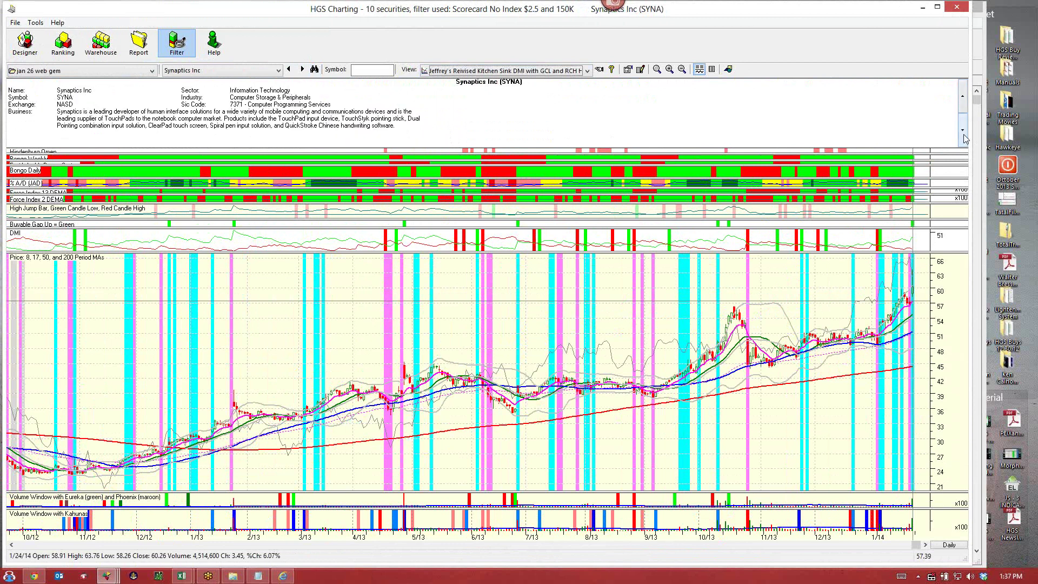
{"action": "left_click", "coordinate": [966, 115]}
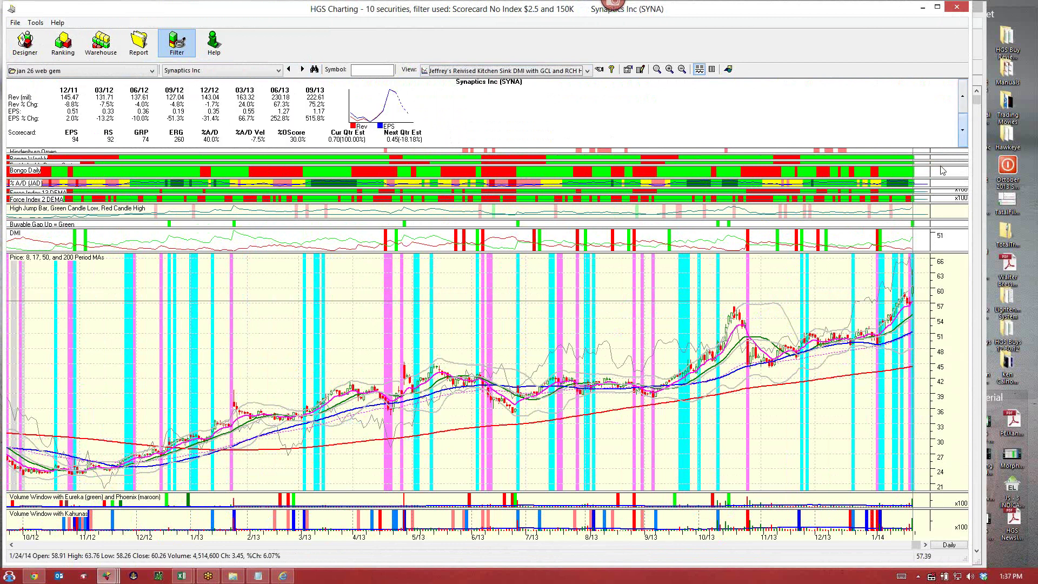
{"action": "left_click", "coordinate": [963, 100]}
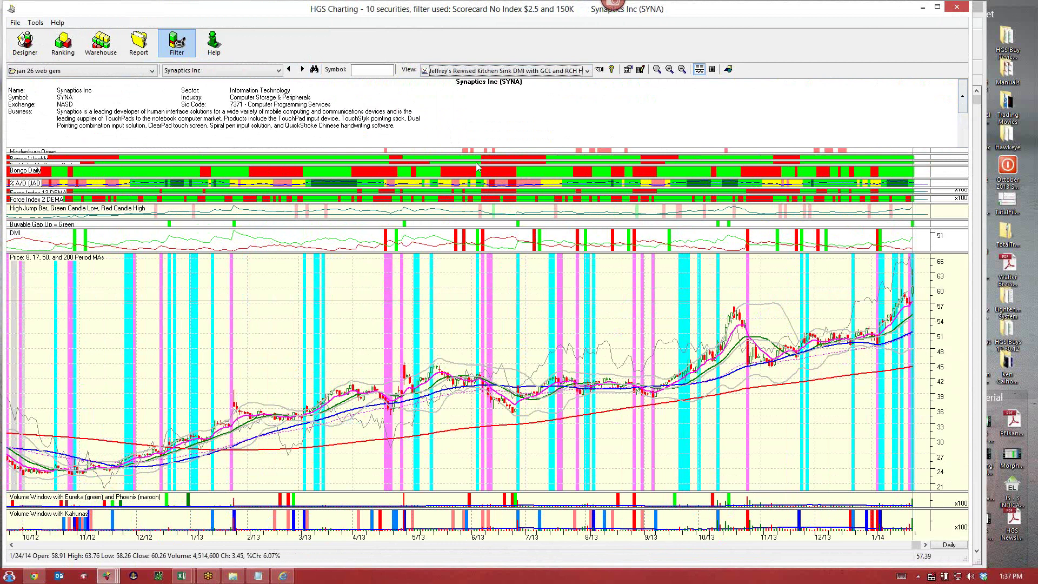
{"action": "left_click", "coordinate": [963, 131]}
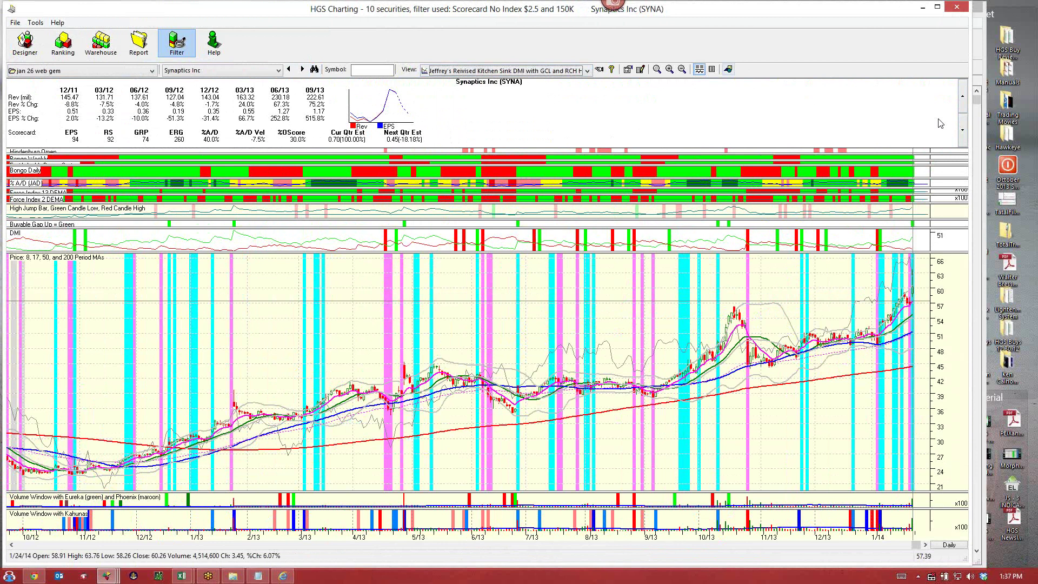
{"action": "left_click", "coordinate": [961, 127]}
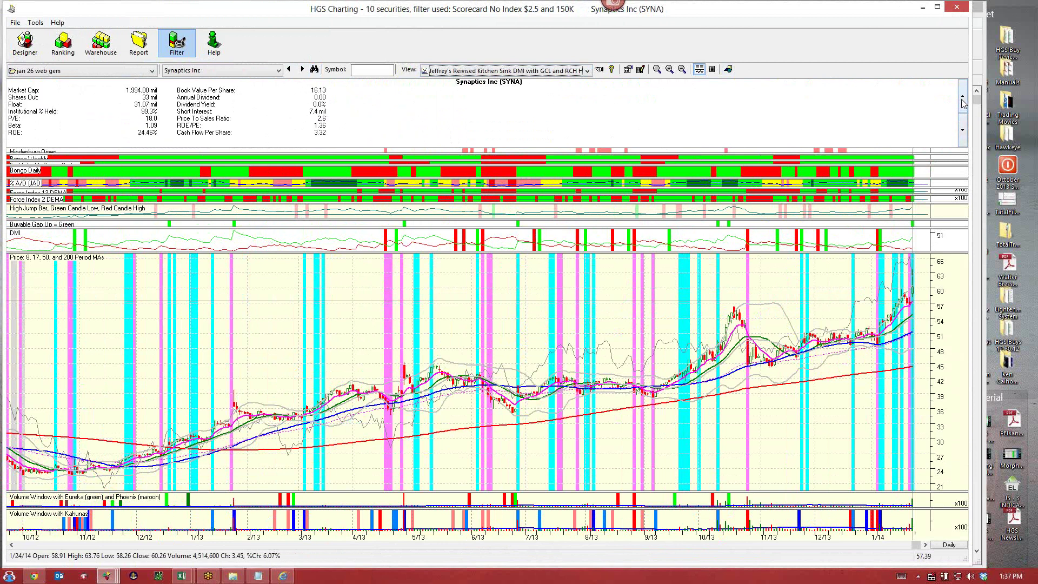
{"action": "left_click", "coordinate": [964, 106]}
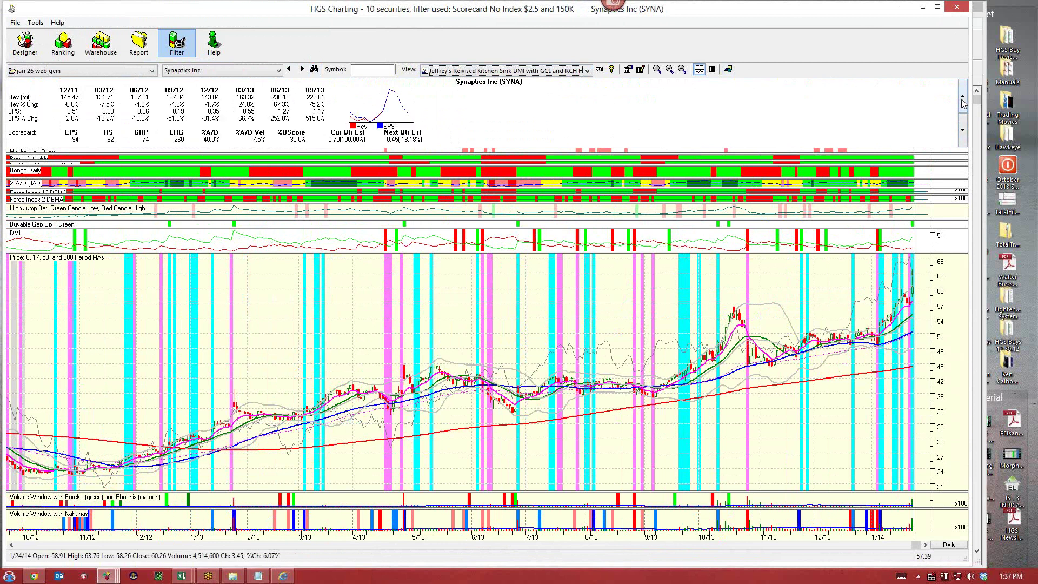
Step: Advance past Repligen to Questcor Pharmaceuticals and draw a descending trendline from about 73.72 to 62.46 and a support line from about 49.27 to 51.03
{"action": "left_click", "coordinate": [303, 69]}
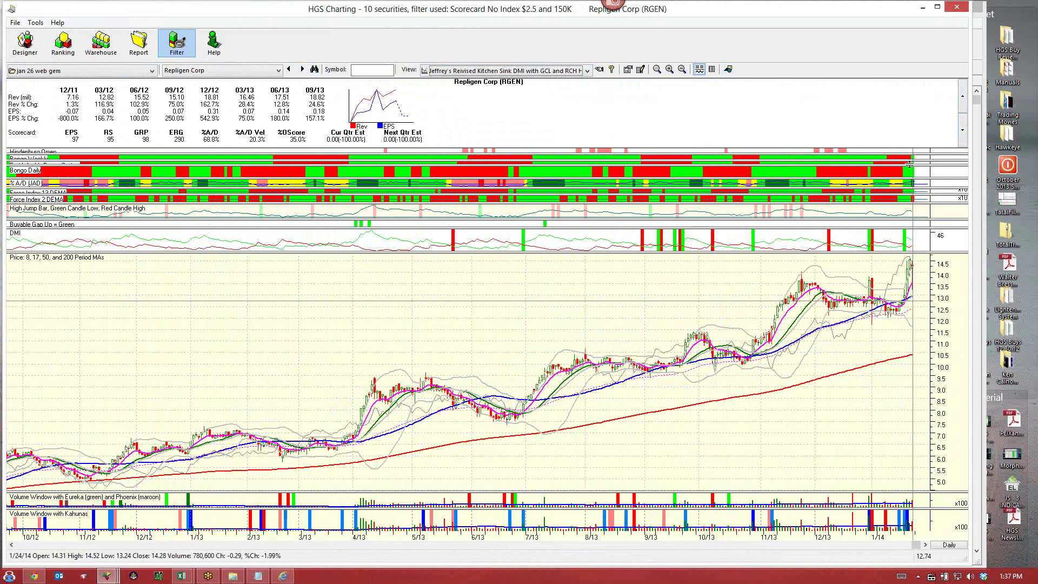
{"action": "left_click", "coordinate": [302, 69]}
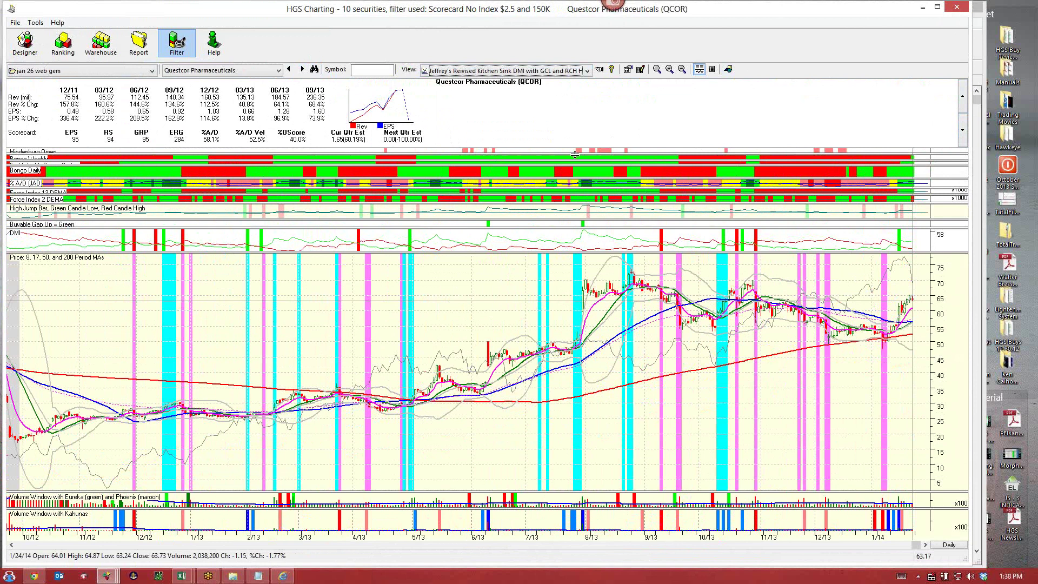
{"action": "left_click", "coordinate": [728, 69]}
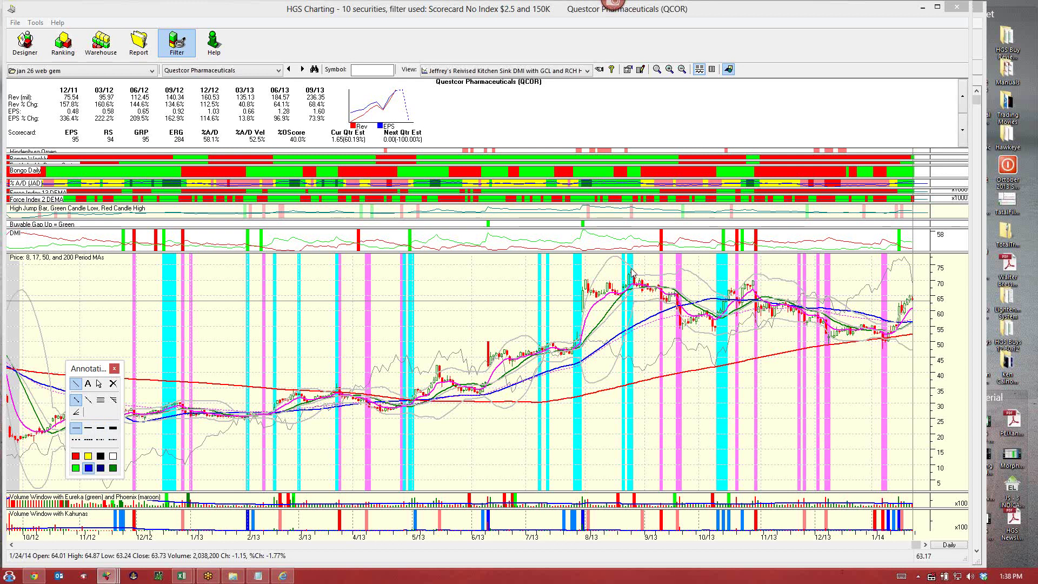
{"action": "left_click_drag", "start_coordinate": [631, 269], "coordinate": [925, 301]}
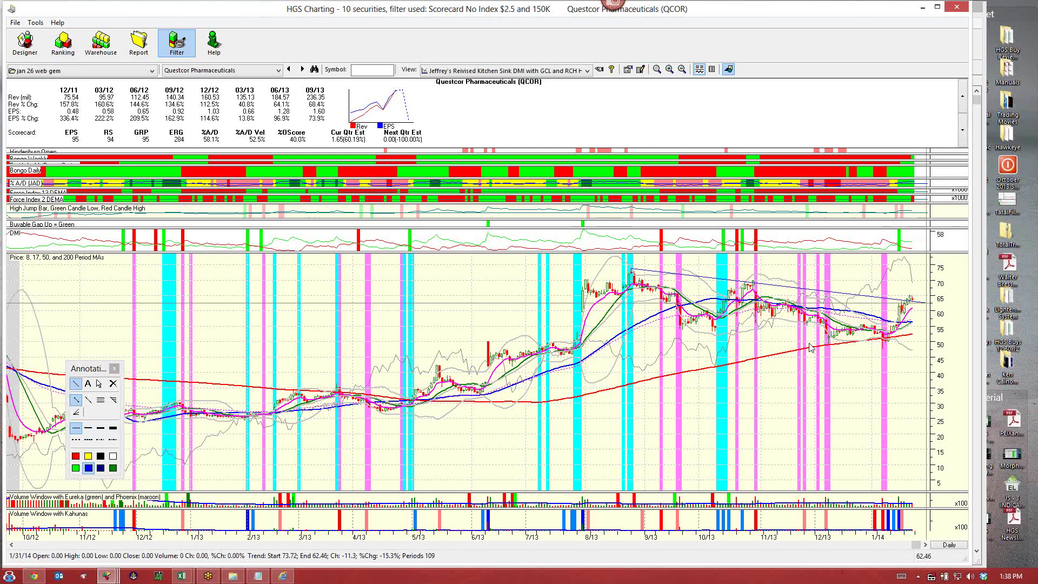
{"action": "left_click_drag", "start_coordinate": [810, 344], "coordinate": [926, 339]}
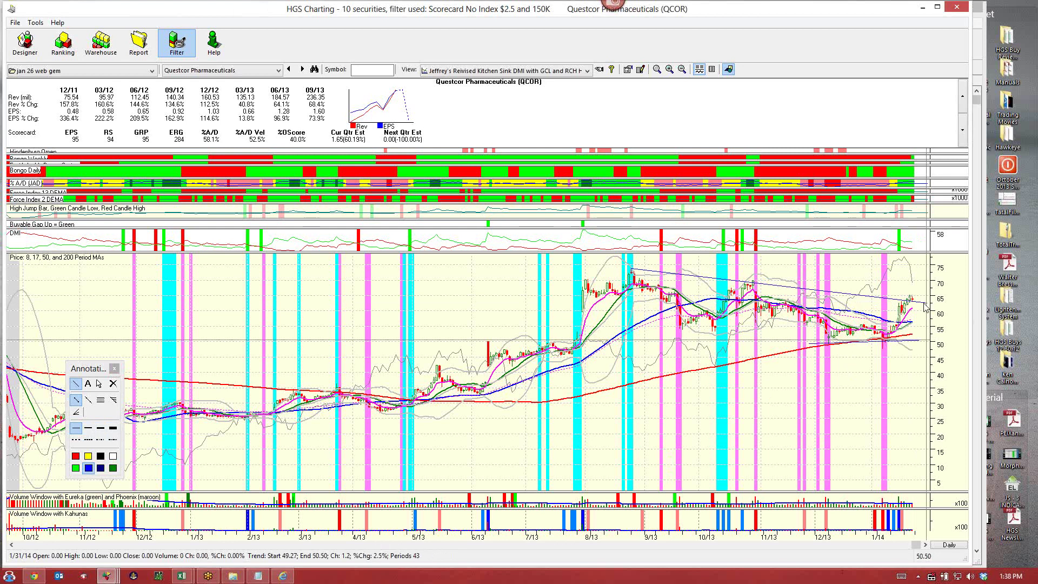
{"action": "left_click", "coordinate": [926, 340]}
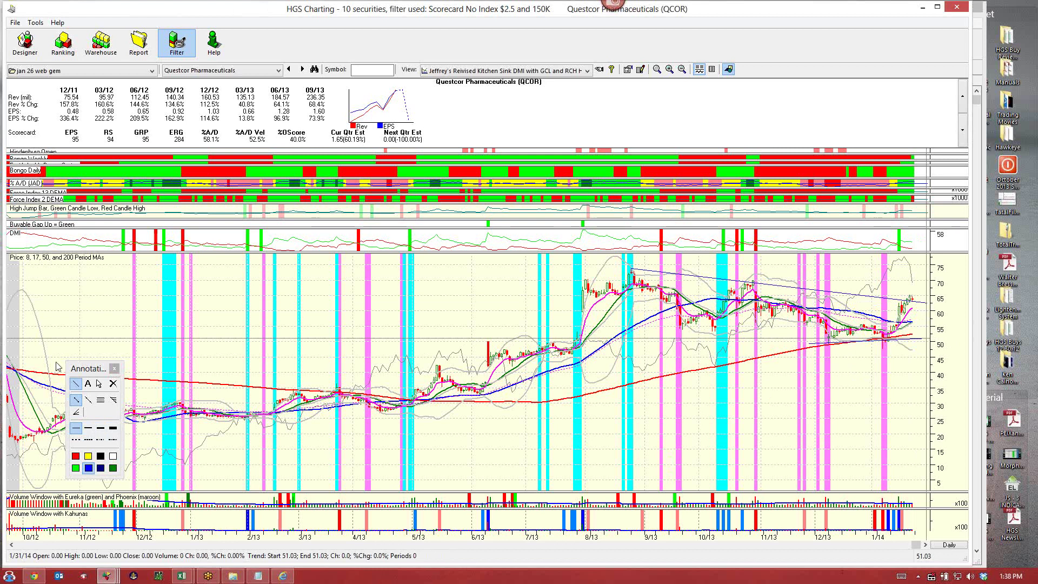
{"action": "left_click", "coordinate": [99, 383]}
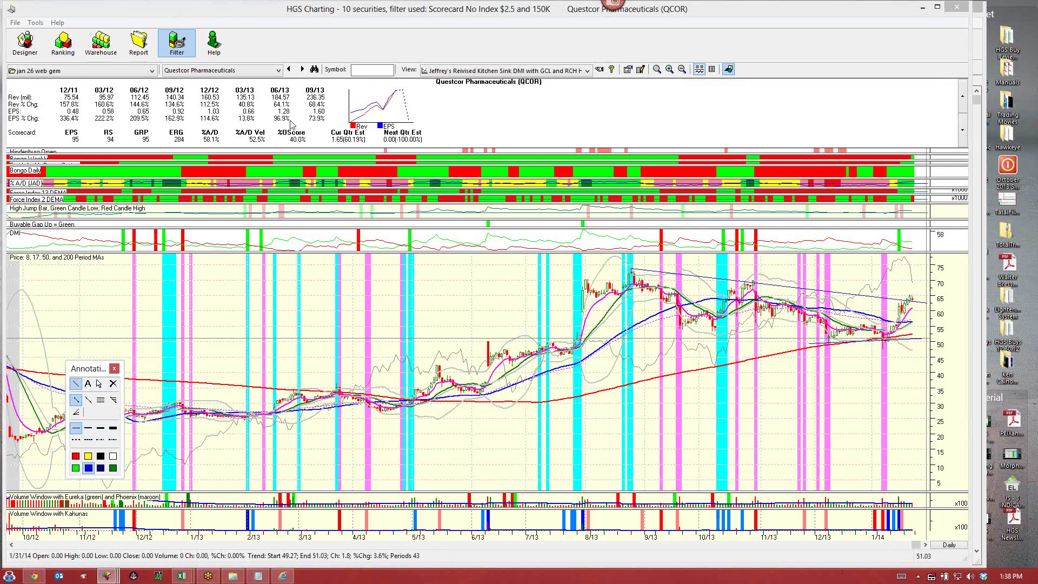
{"action": "left_click", "coordinate": [113, 368]}
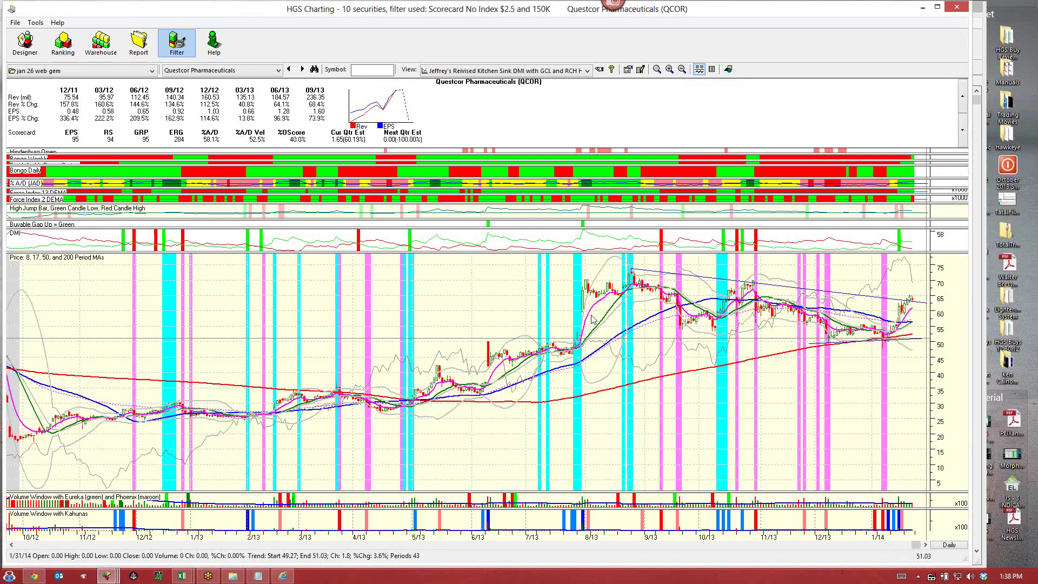
Step: Revisit the Repligen Corp chart and step through the Lannett Co Inc, Open Text Corp, Juniper Networks and Mckesson Corp charts
{"action": "left_click", "coordinate": [290, 67]}
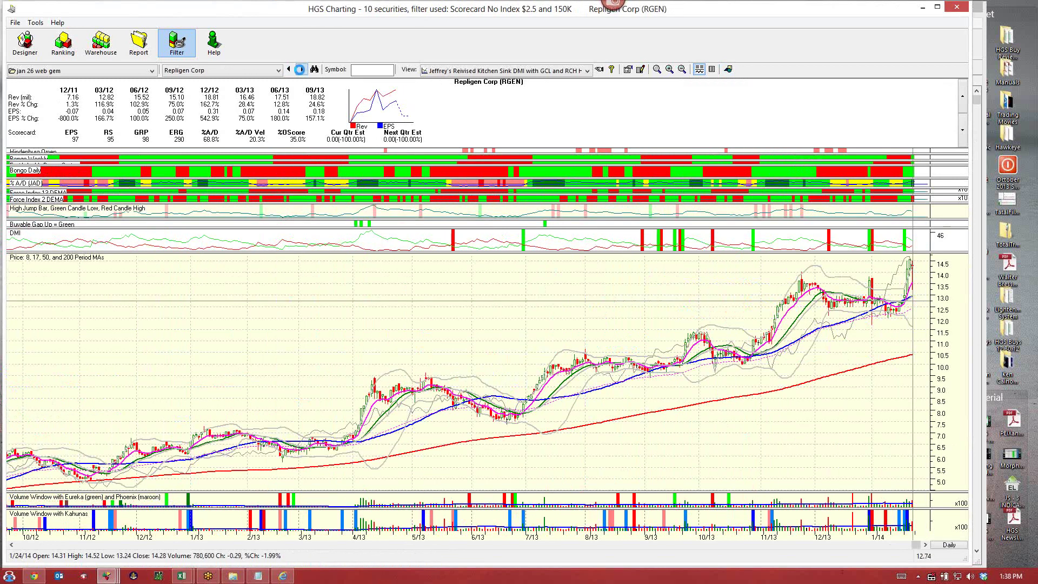
{"action": "key", "text": "Up"}
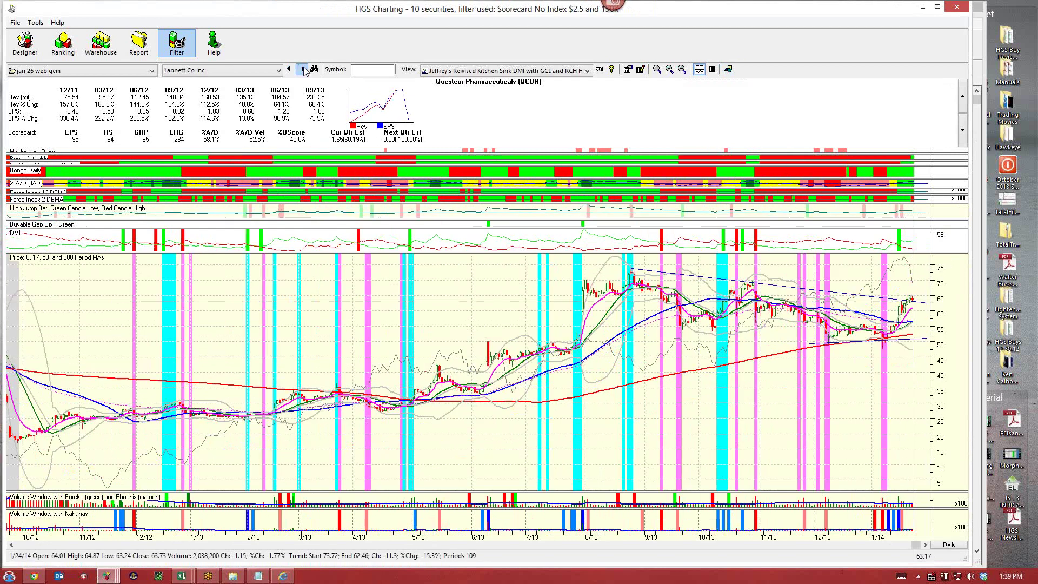
{"action": "key", "text": "Up"}
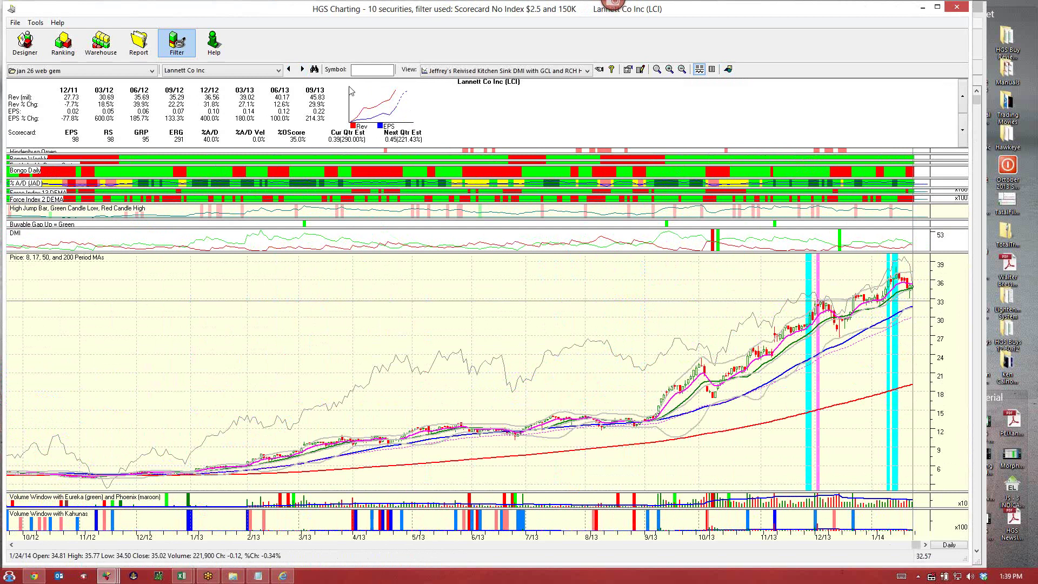
{"action": "left_click", "coordinate": [303, 69]}
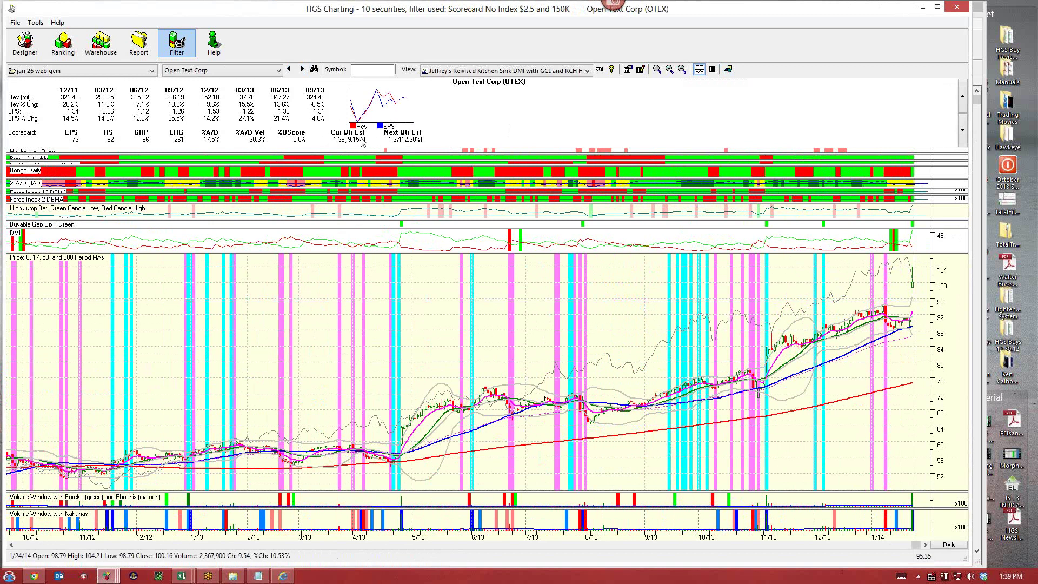
{"action": "left_click", "coordinate": [302, 68]}
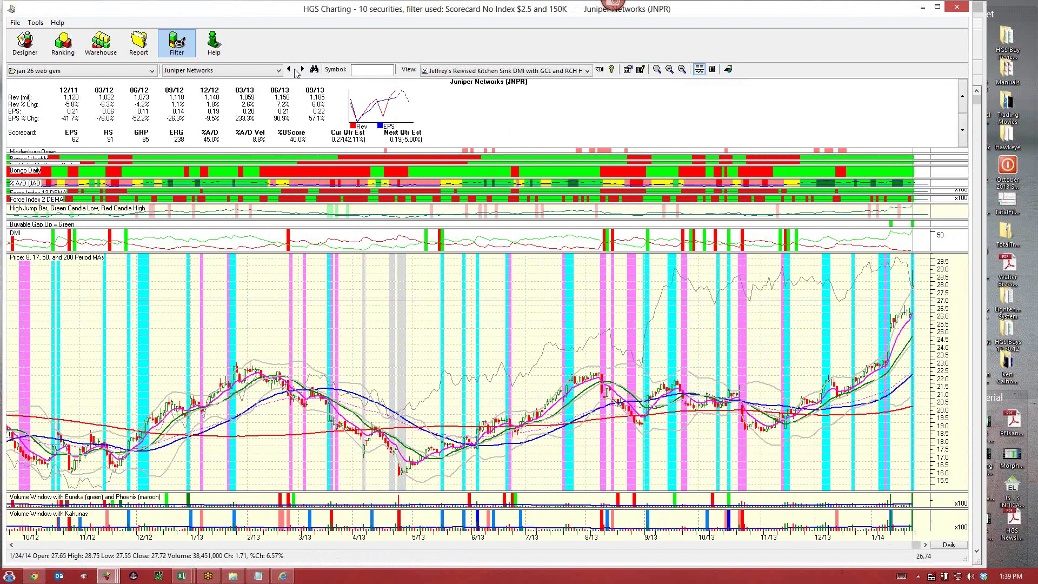
{"action": "left_click", "coordinate": [301, 69]}
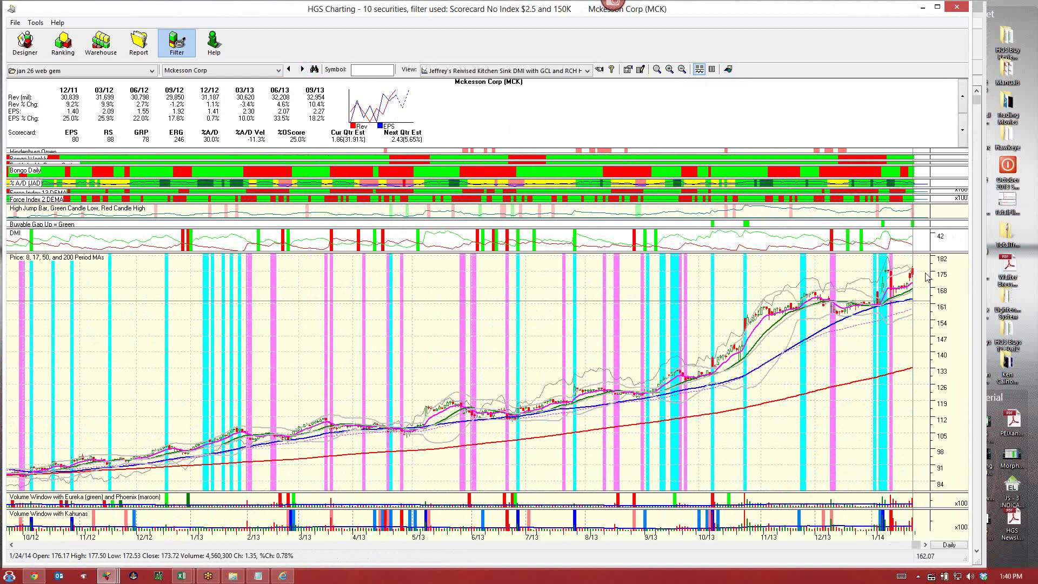
{"action": "left_click", "coordinate": [302, 70]}
Step: Close the charts and load the "Buy Watch" group from the 1/26/2014 groups in the Warehouse
{"action": "left_click", "coordinate": [955, 9]}
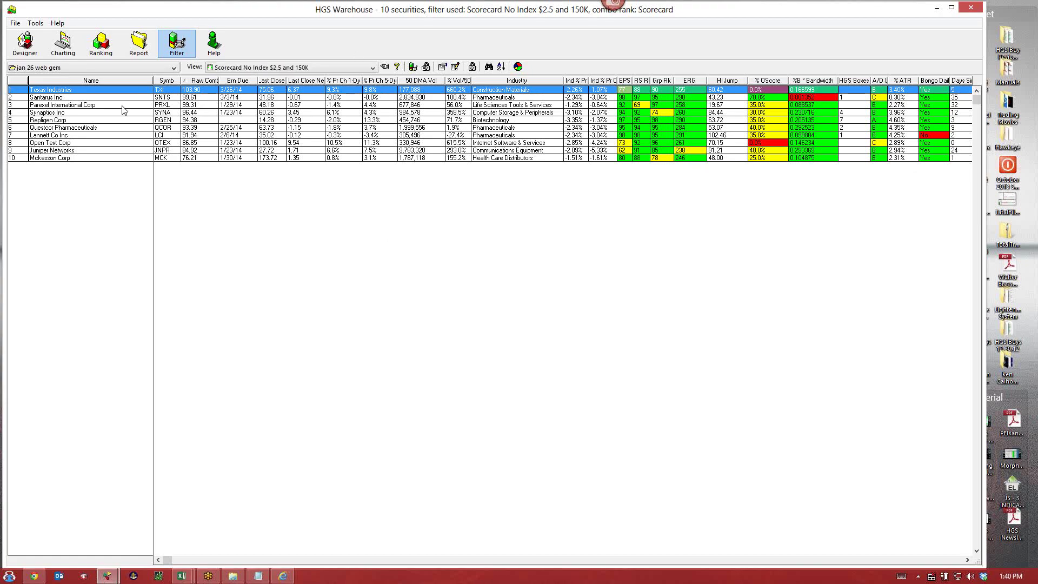
{"action": "left_click", "coordinate": [130, 68]}
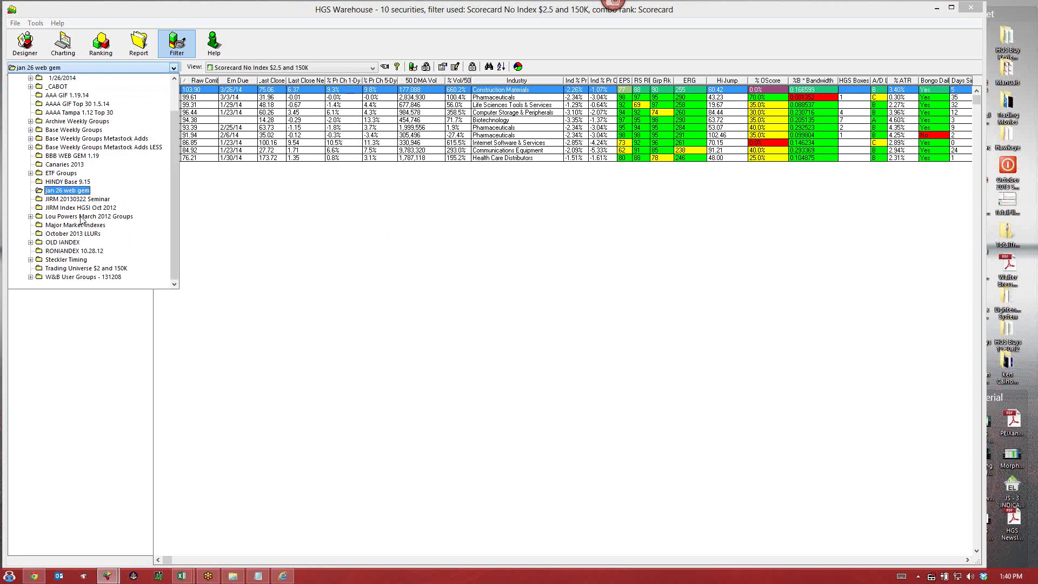
{"action": "left_click", "coordinate": [31, 79]}
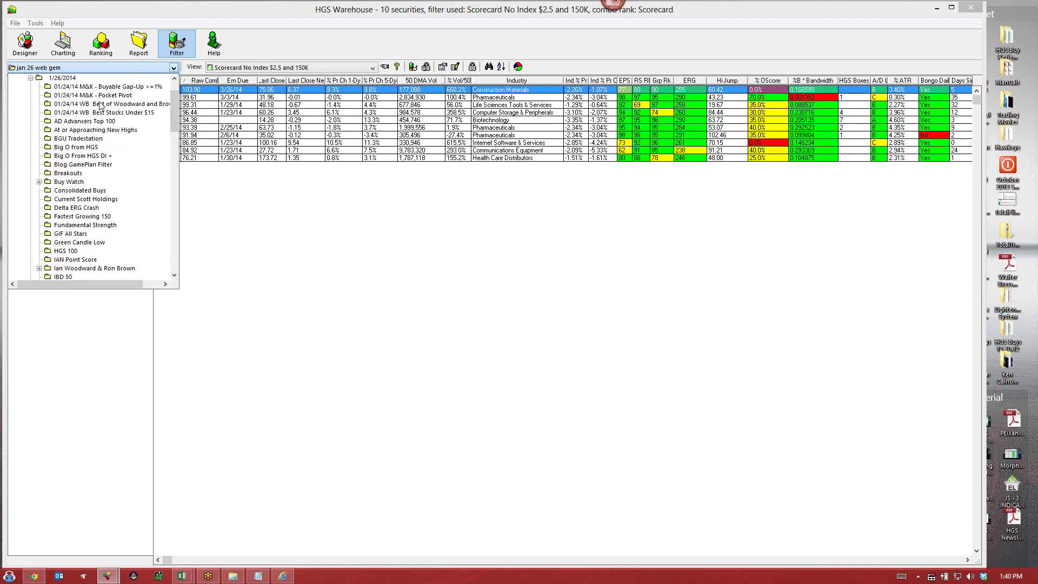
{"action": "left_click", "coordinate": [81, 182]}
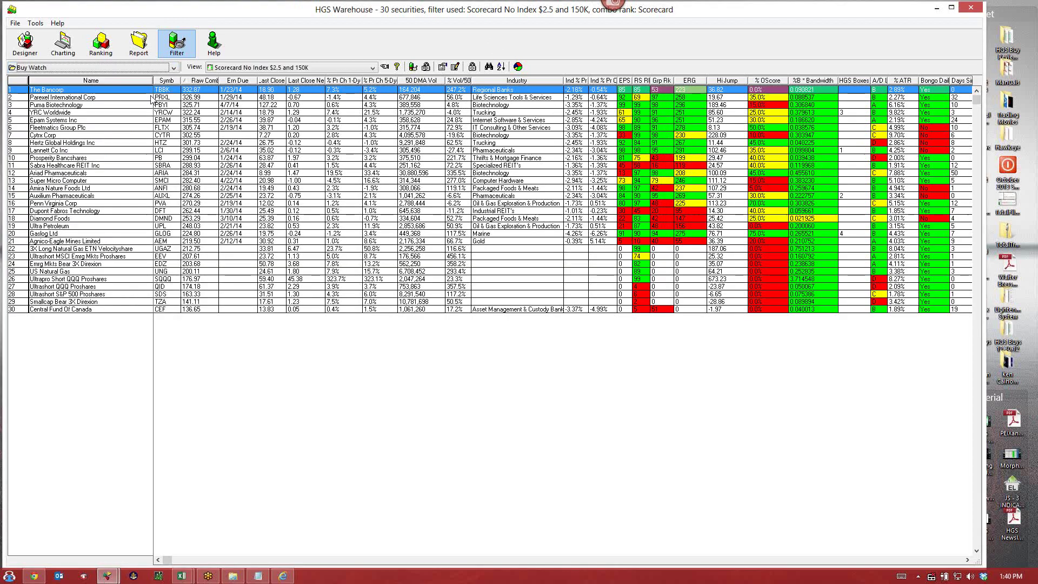
Step: Open The Bancorp chart, check its market and valuation figures, and switch to the Puma Biotechnology chart
{"action": "double_click", "coordinate": [79, 92]}
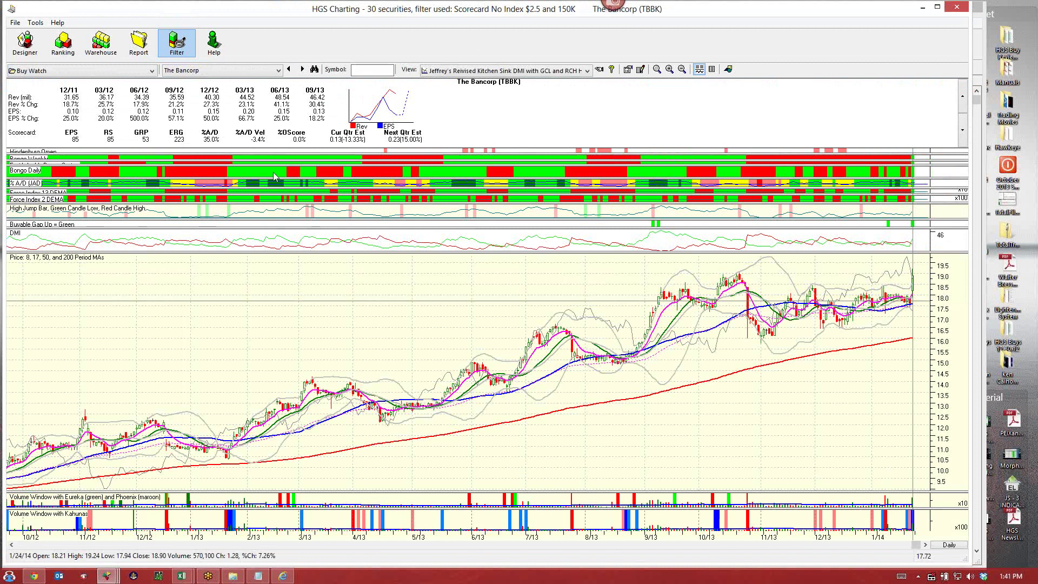
{"action": "left_click", "coordinate": [962, 131]}
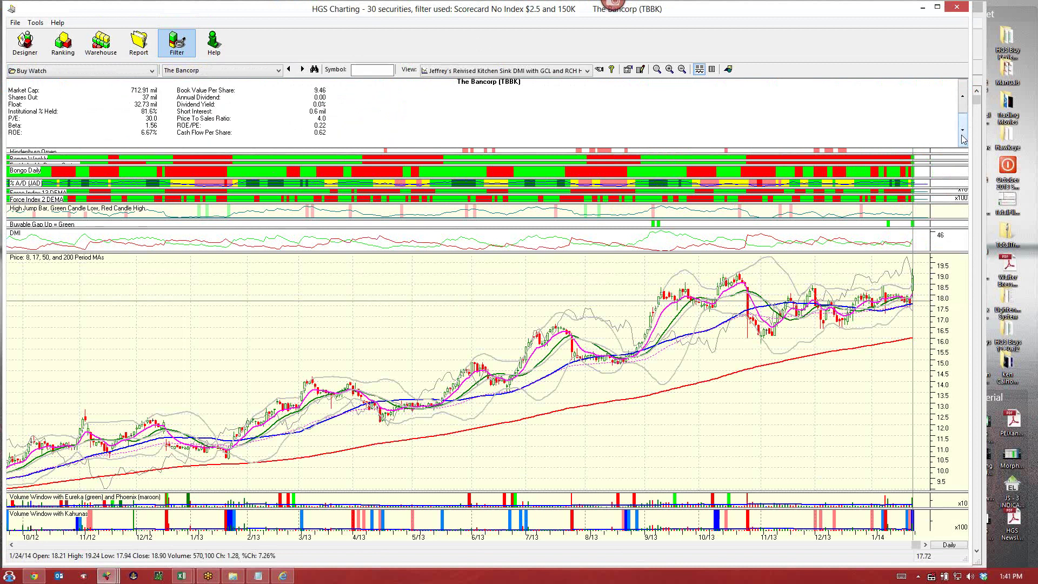
{"action": "left_click", "coordinate": [963, 103]}
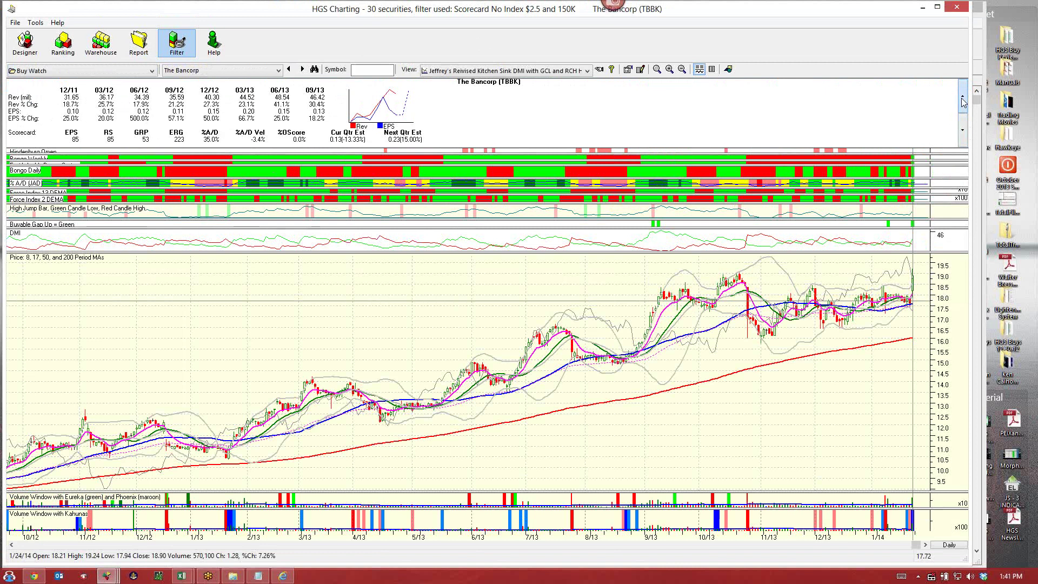
{"action": "left_click", "coordinate": [278, 71]}
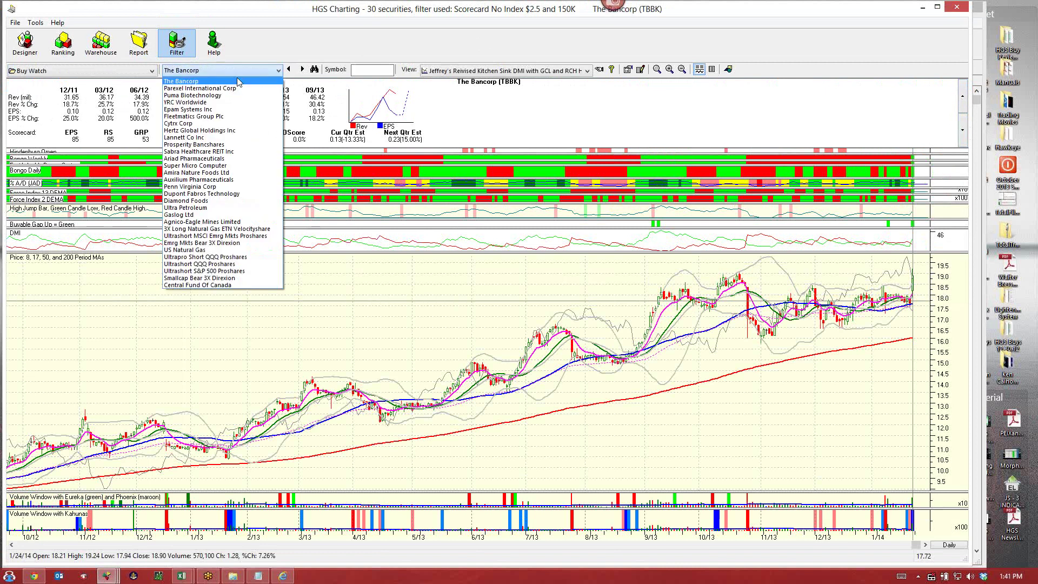
{"action": "left_click", "coordinate": [212, 96]}
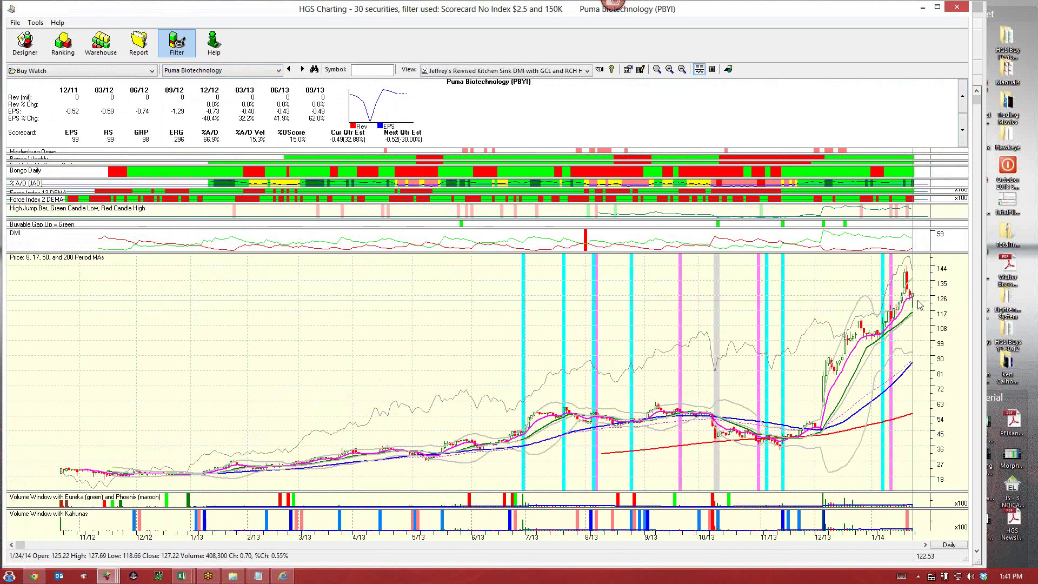
Step: Review the Sabra Healthcare REIT chart and its fundamentals, and switch to the Super Micro Computer chart
{"action": "left_click", "coordinate": [278, 71]}
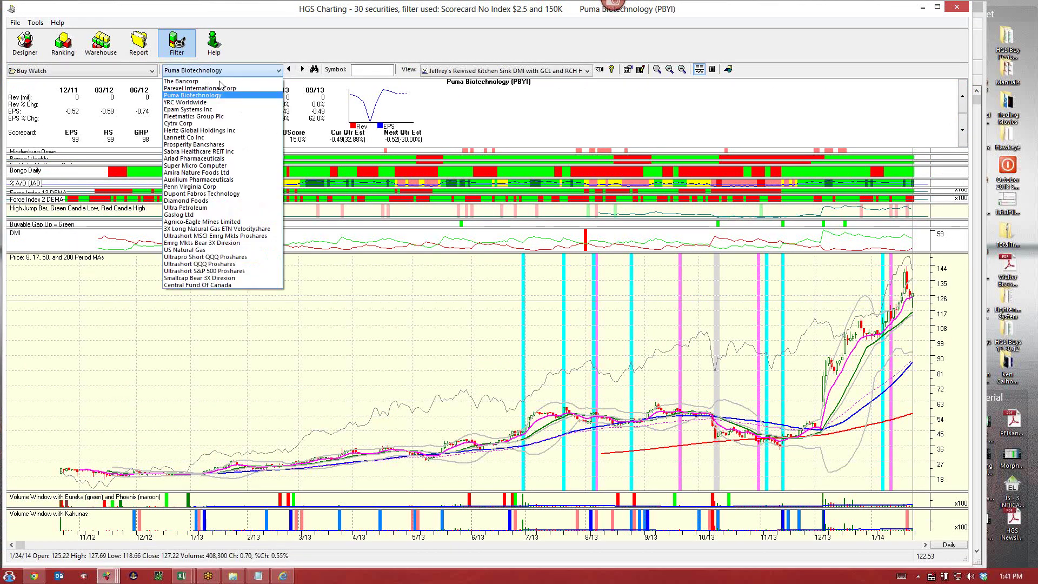
{"action": "left_click", "coordinate": [183, 152]}
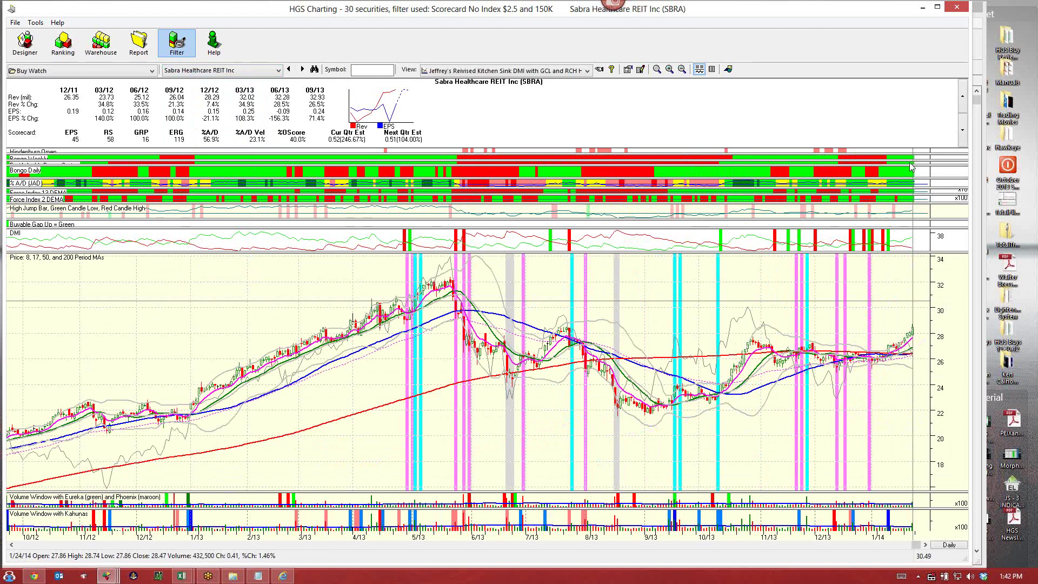
{"action": "left_click", "coordinate": [962, 132]}
{"action": "left_click", "coordinate": [227, 71]}
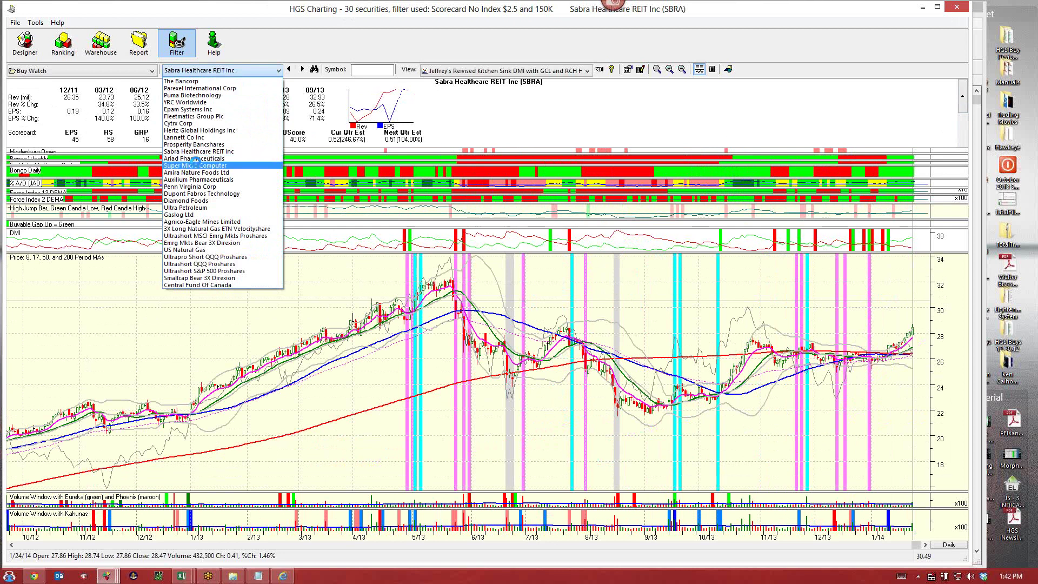
{"action": "left_click", "coordinate": [196, 165]}
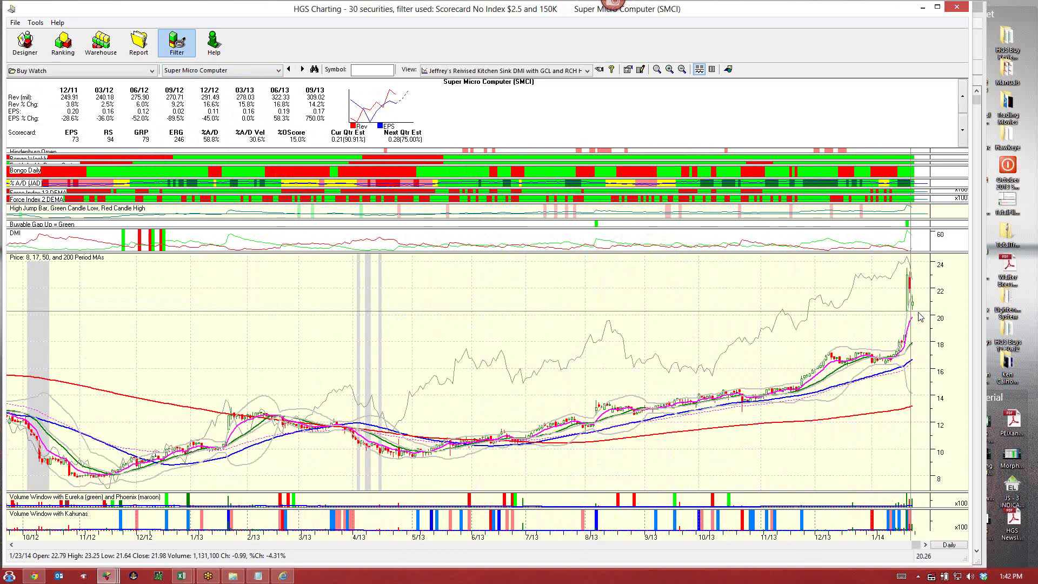
Step: Open the Auxilium Pharmaceuticals chart and switch it to the weekly period
{"action": "left_click", "coordinate": [276, 71]}
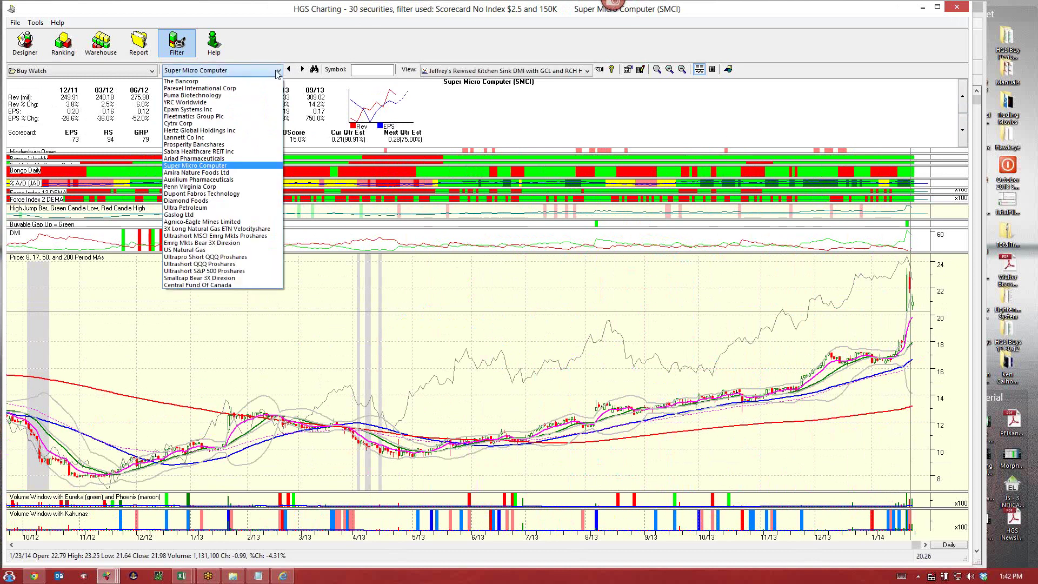
{"action": "left_click", "coordinate": [206, 180]}
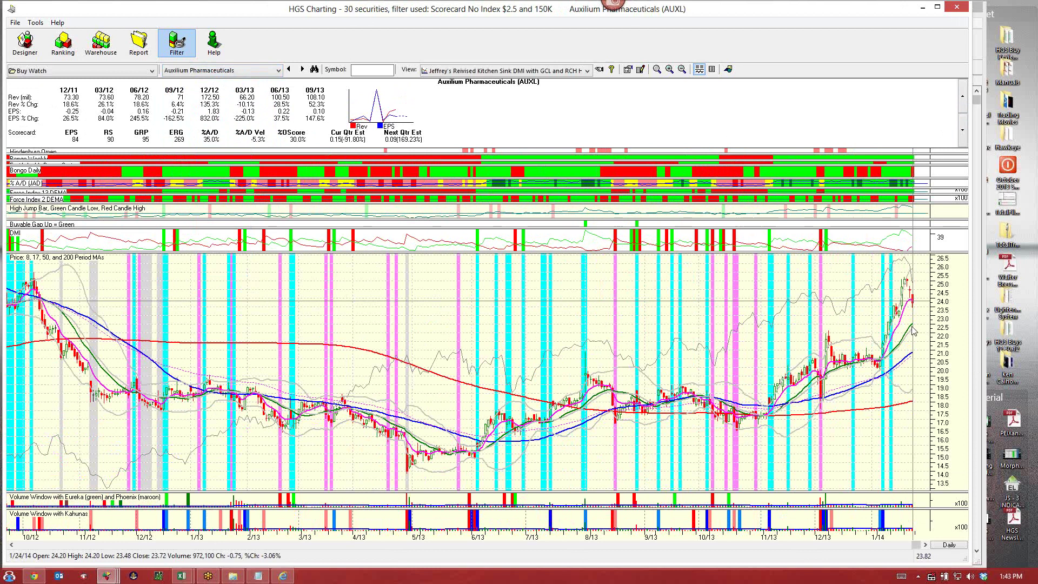
{"action": "left_click", "coordinate": [950, 543]}
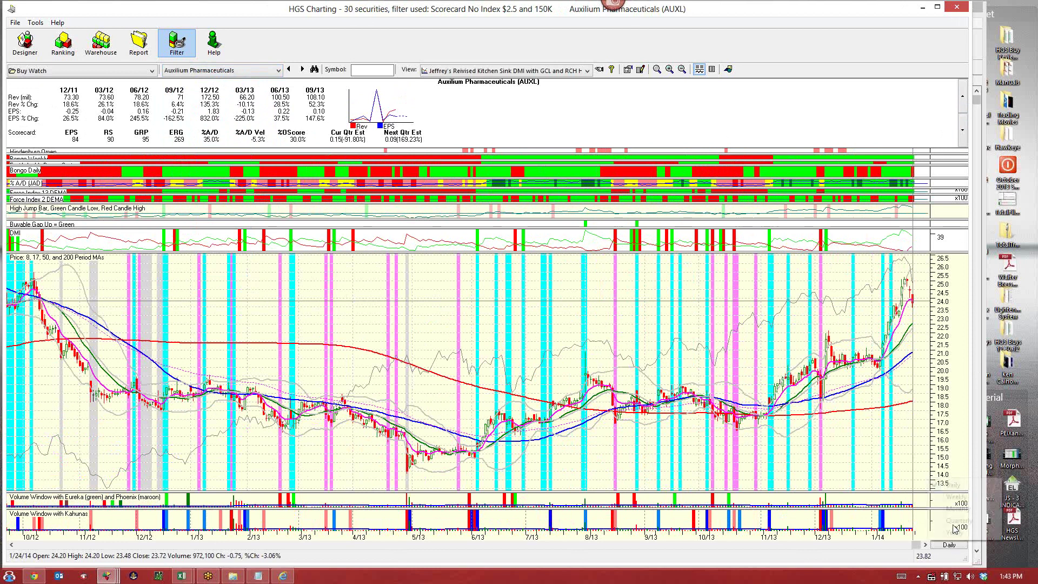
{"action": "left_click", "coordinate": [954, 497]}
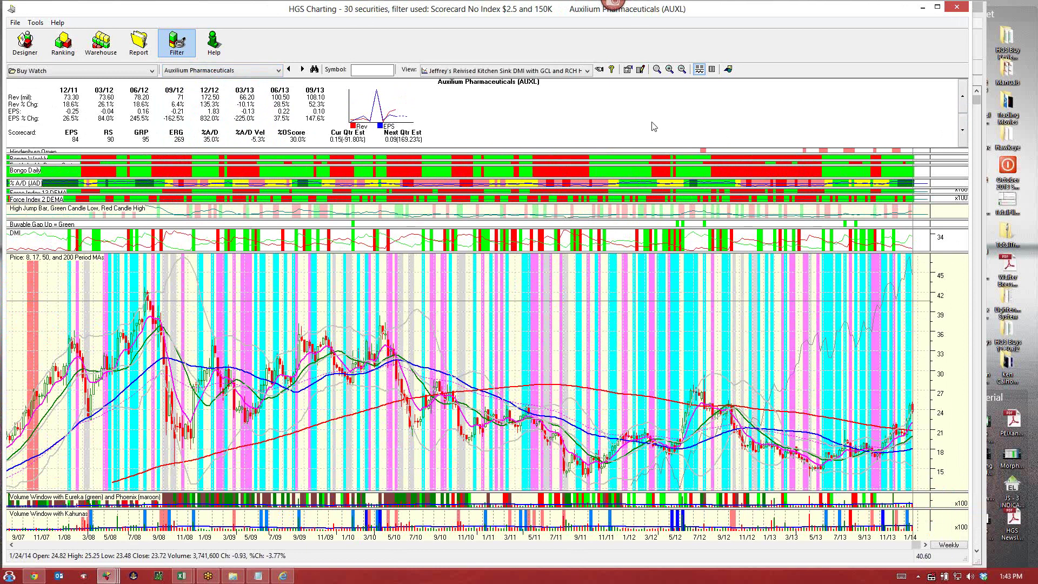
Step: Draw a thicker red descending trendline from about 42.33 to 24.07 on the weekly Auxilium chart and return it to the daily period
{"action": "left_click", "coordinate": [728, 69]}
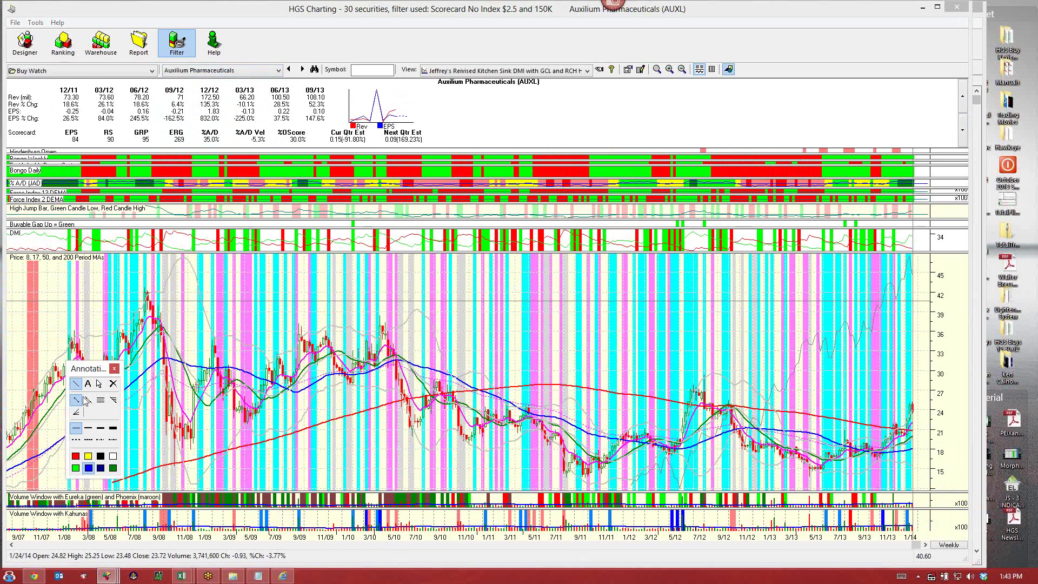
{"action": "left_click", "coordinate": [88, 428]}
{"action": "left_click", "coordinate": [78, 457]}
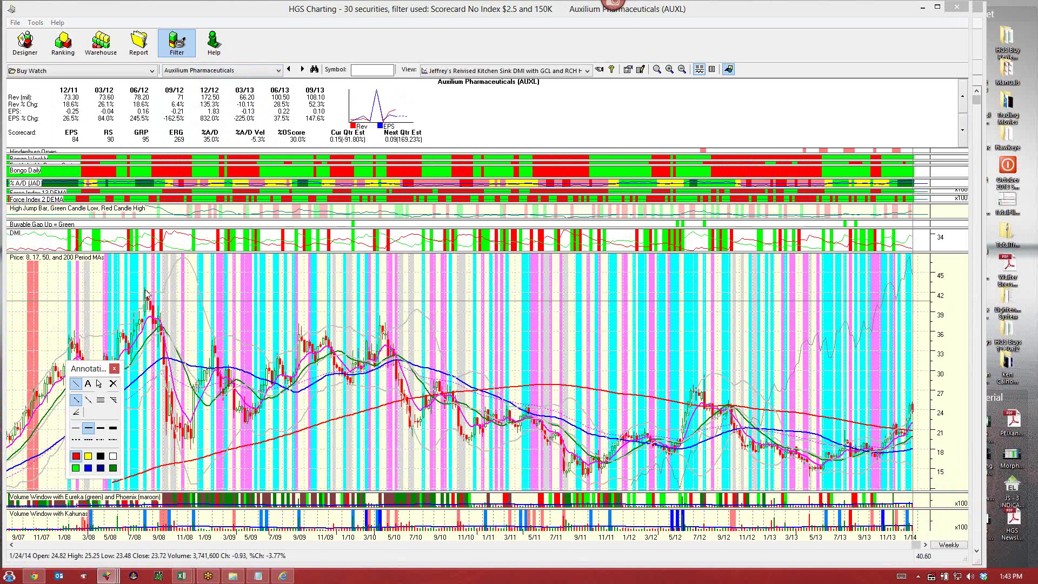
{"action": "mouse_move", "coordinate": [146, 293]}
{"action": "left_mouse_down"}
{"action": "mouse_move", "coordinate": [935, 416]}
{"action": "mouse_move", "coordinate": [943, 404]}
{"action": "mouse_move", "coordinate": [926, 412]}
{"action": "left_mouse_up"}
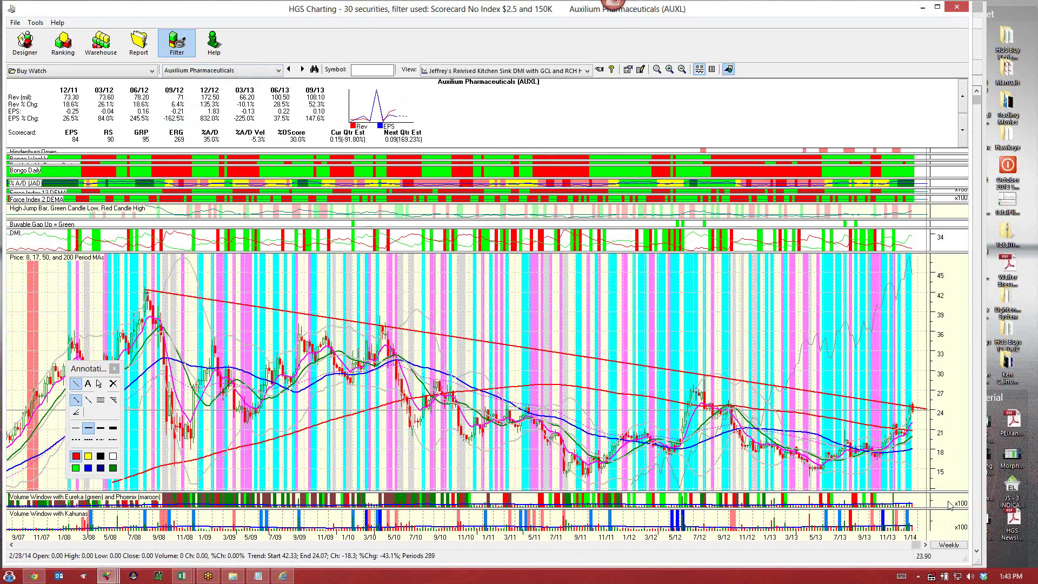
{"action": "left_click", "coordinate": [949, 545]}
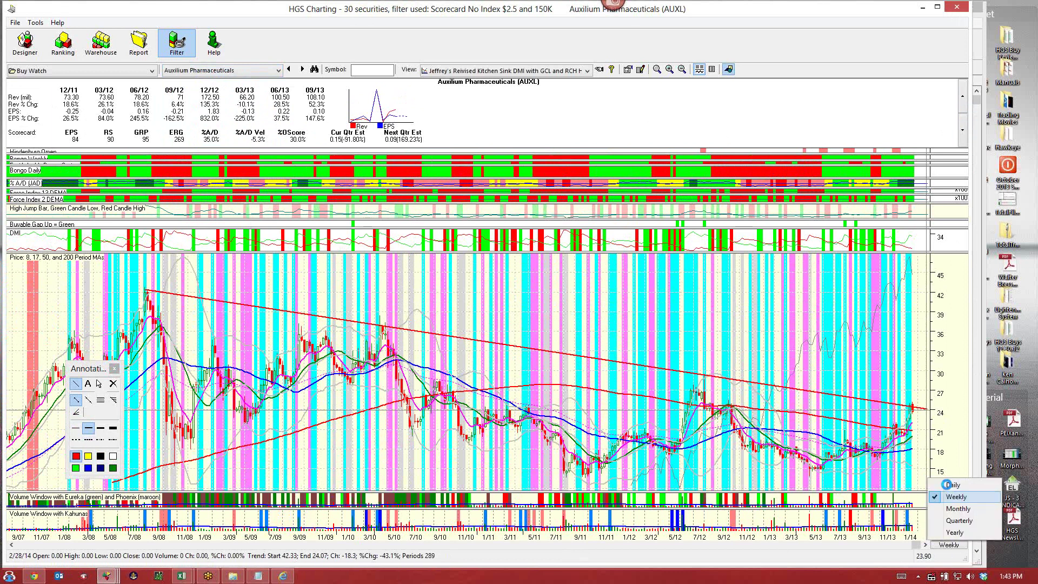
{"action": "left_click", "coordinate": [947, 485]}
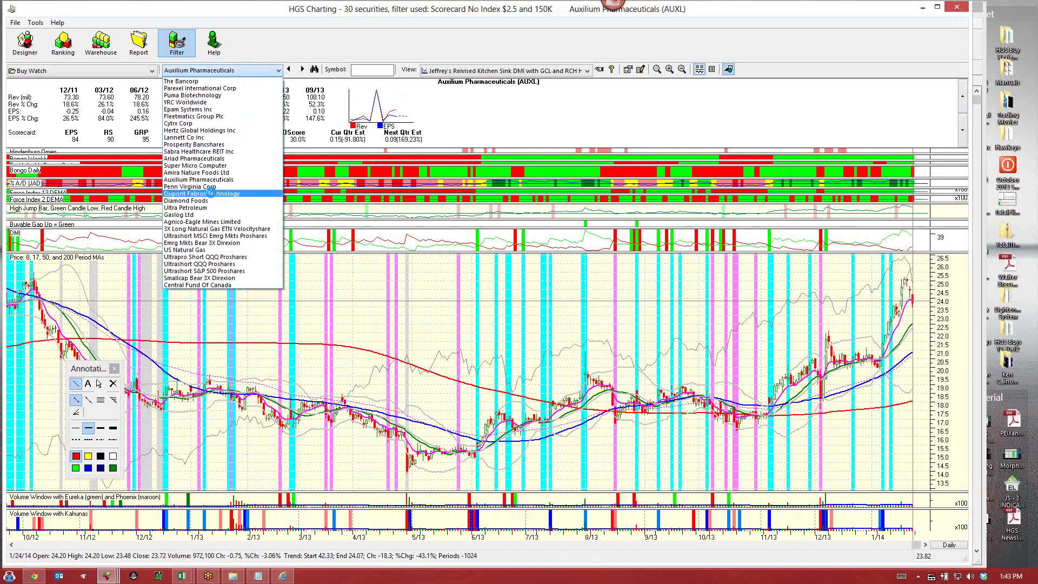
Step: View the Dupont Fabros Technology chart, and open the 3X Long Natural Gas ETN Velocityshare chart in the weekly period
{"action": "left_click", "coordinate": [209, 193]}
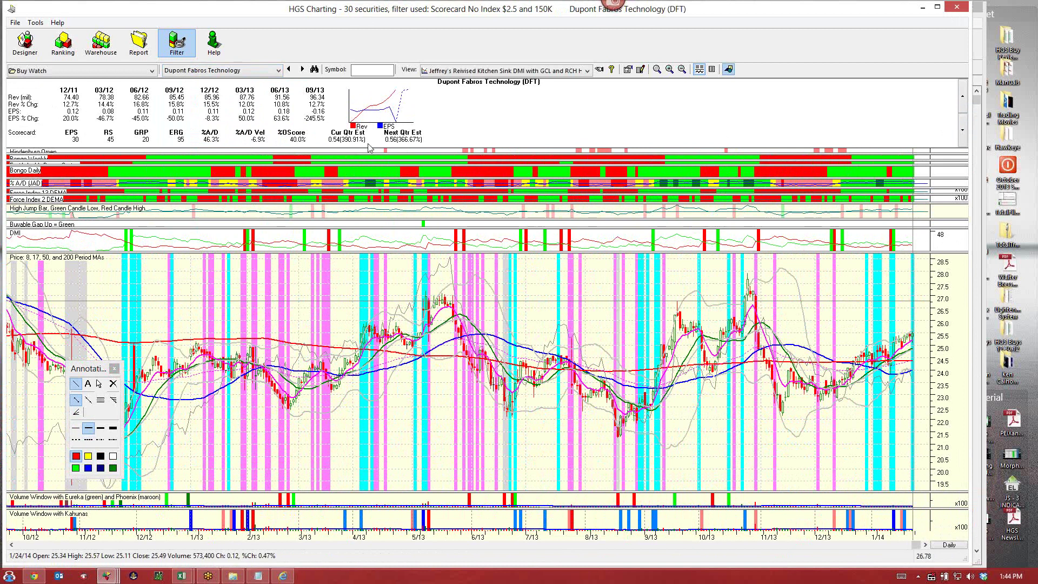
{"action": "left_click", "coordinate": [278, 70]}
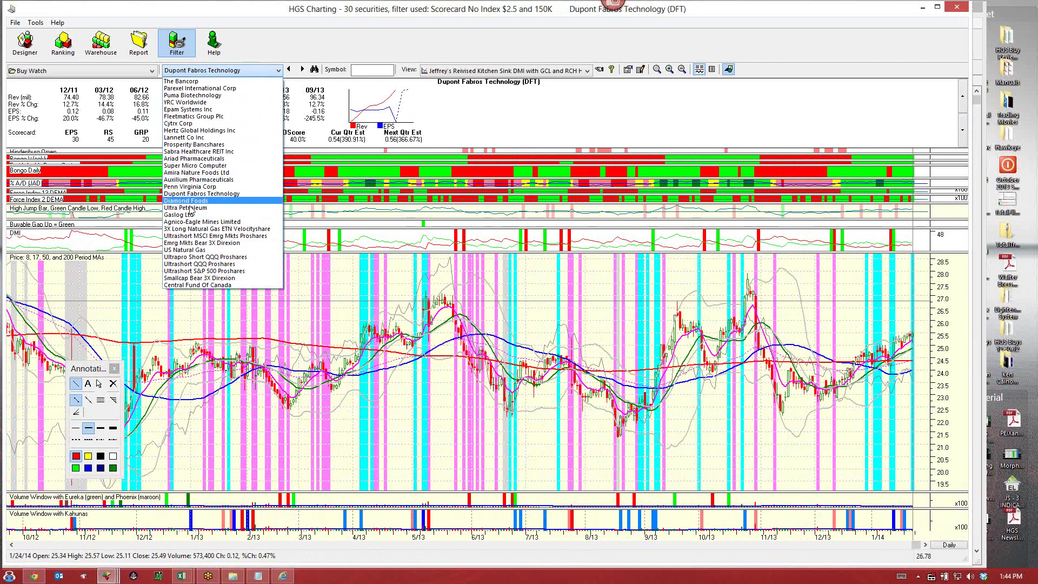
{"action": "left_click", "coordinate": [189, 229]}
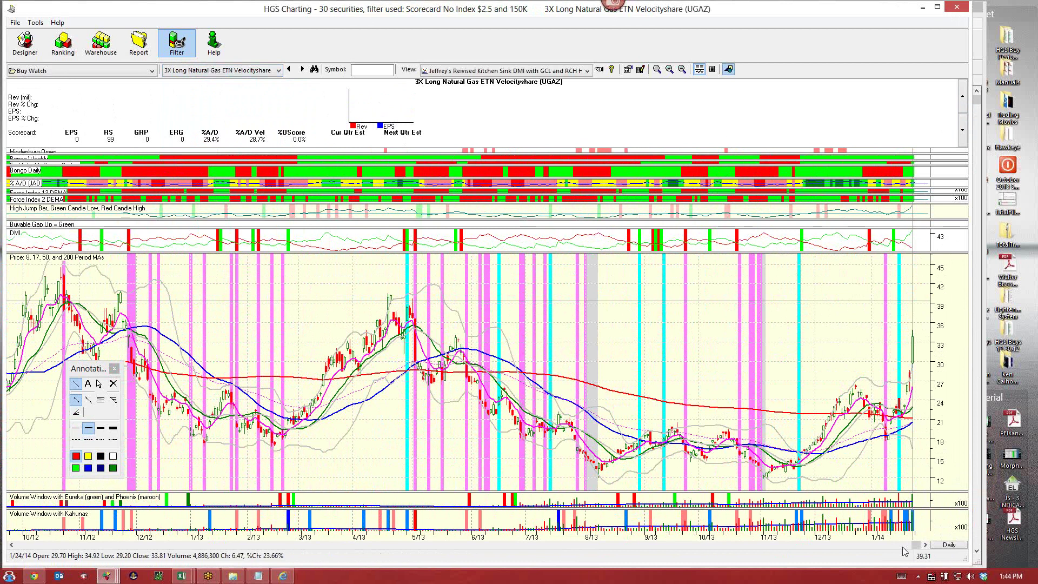
{"action": "left_click", "coordinate": [942, 546]}
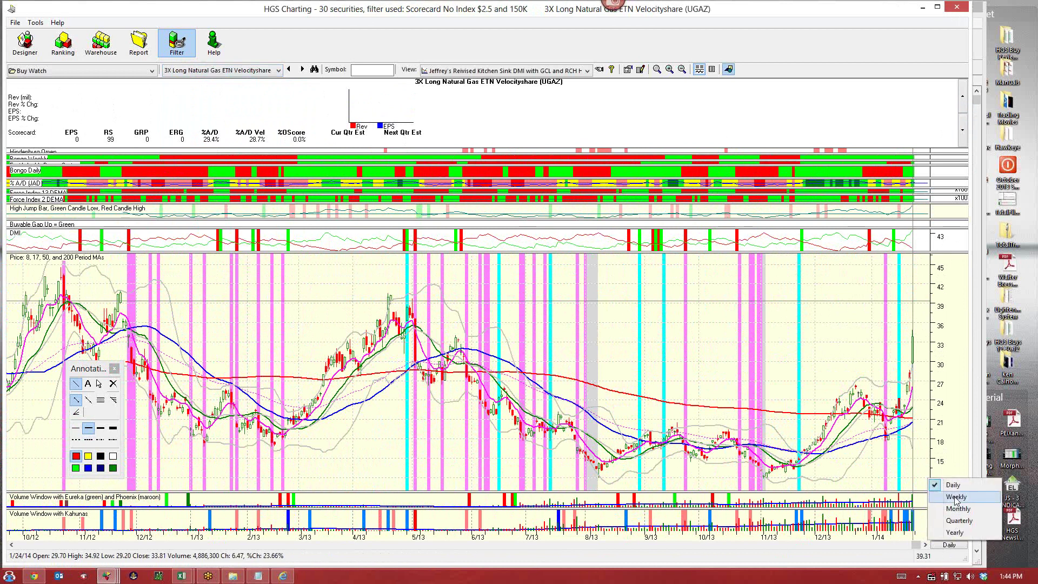
{"action": "left_click", "coordinate": [956, 497]}
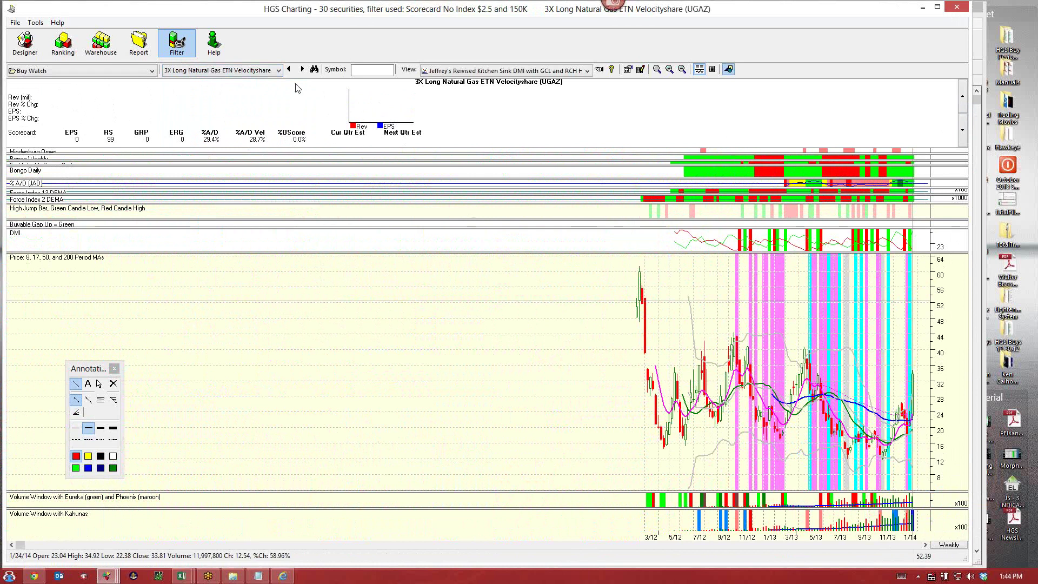
Step: View Ultrashort MSCI Emrg Mkts Proshares in the daily period and advance through Emrg Mkts Bear 3X Direxion to US Natural Gas
{"action": "left_click", "coordinate": [302, 69]}
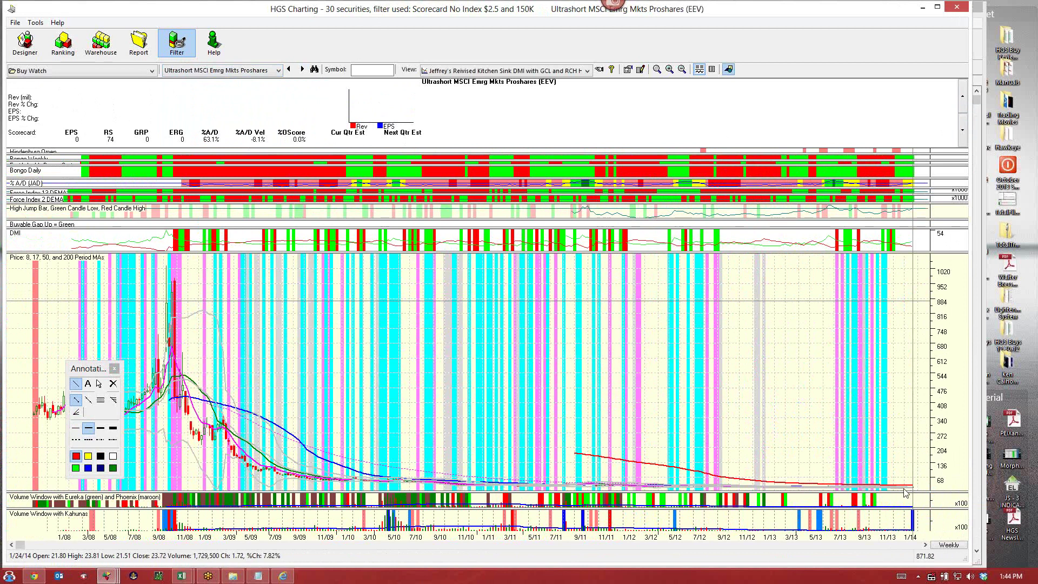
{"action": "left_click", "coordinate": [948, 545]}
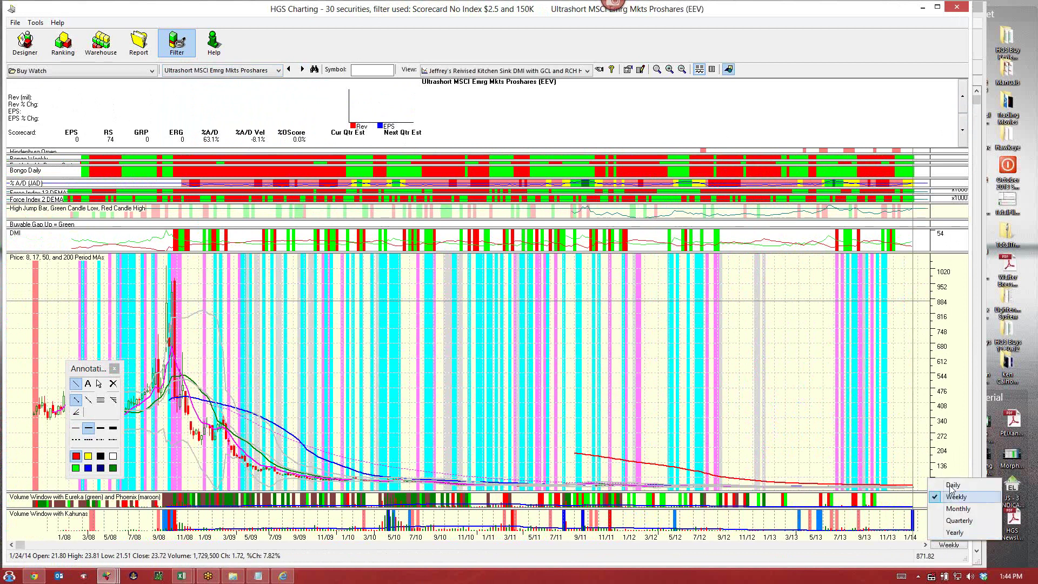
{"action": "left_click", "coordinate": [952, 485]}
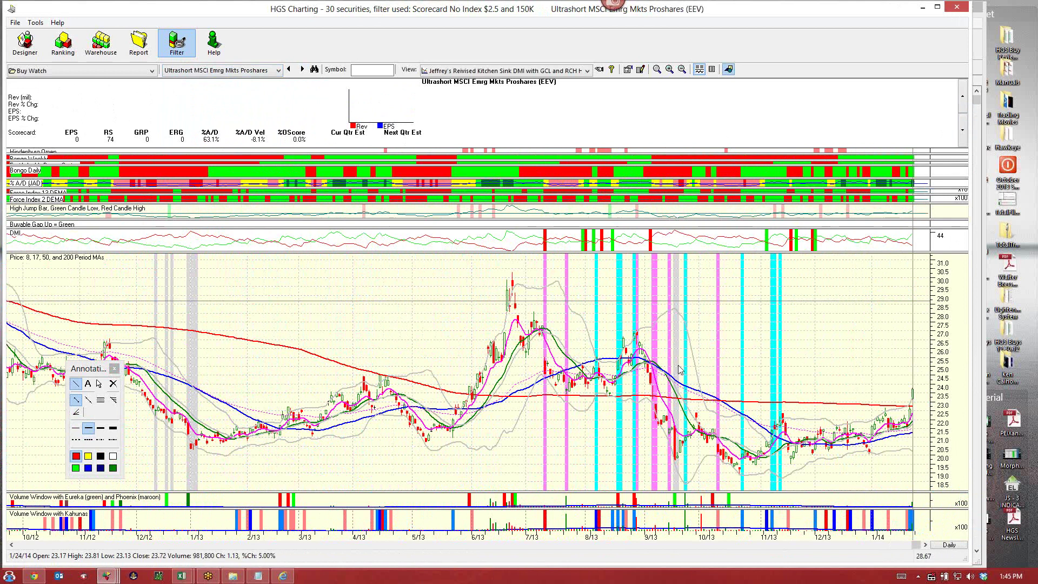
{"action": "left_click", "coordinate": [303, 69]}
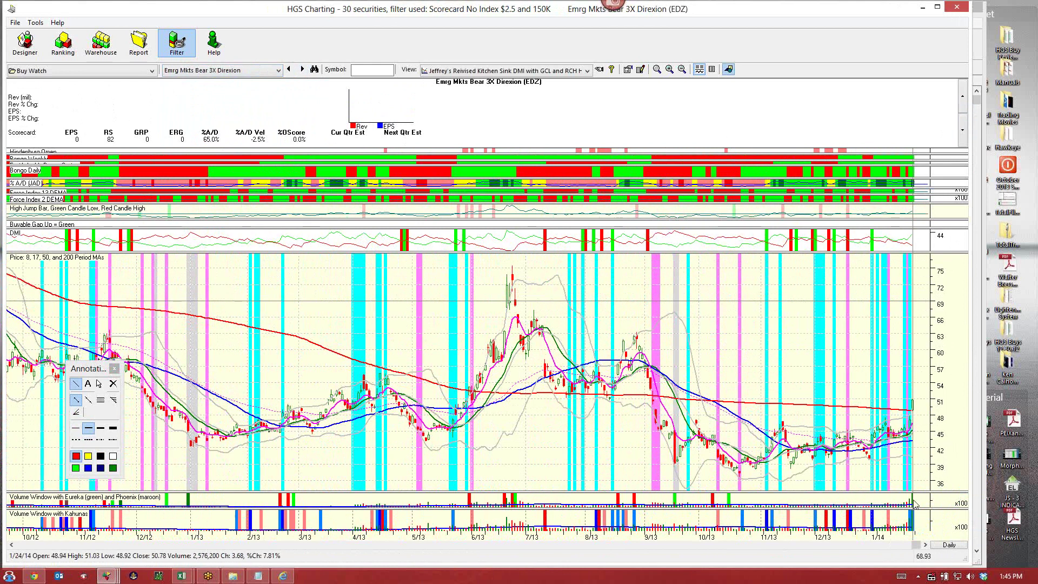
{"action": "left_click", "coordinate": [301, 68]}
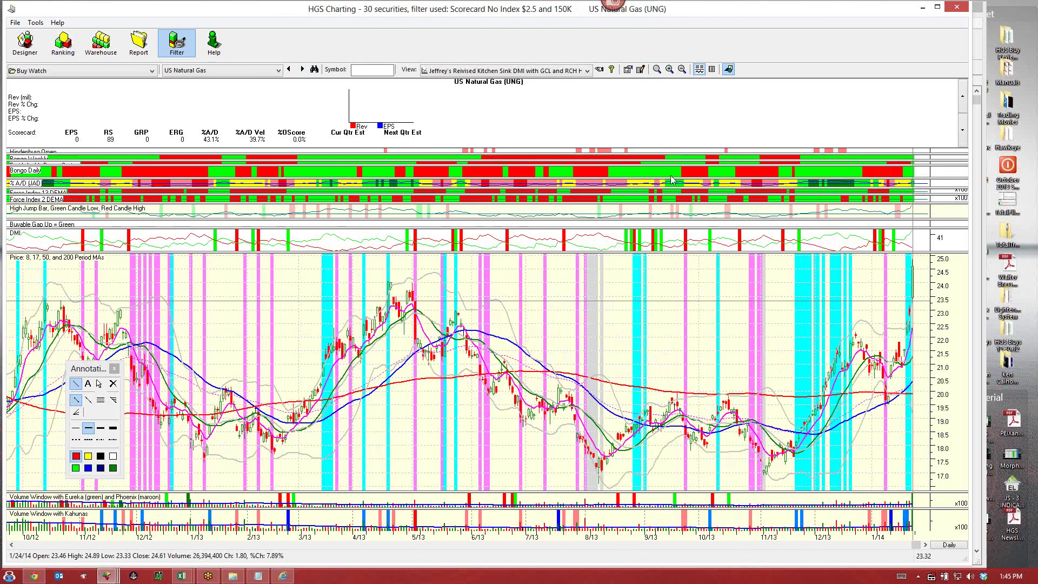
Step: Advance to Ultrapro Short QQQ Proshares and draw a short red trendline from about 30.43 to 28.62 at the latest bar
{"action": "left_click", "coordinate": [301, 69]}
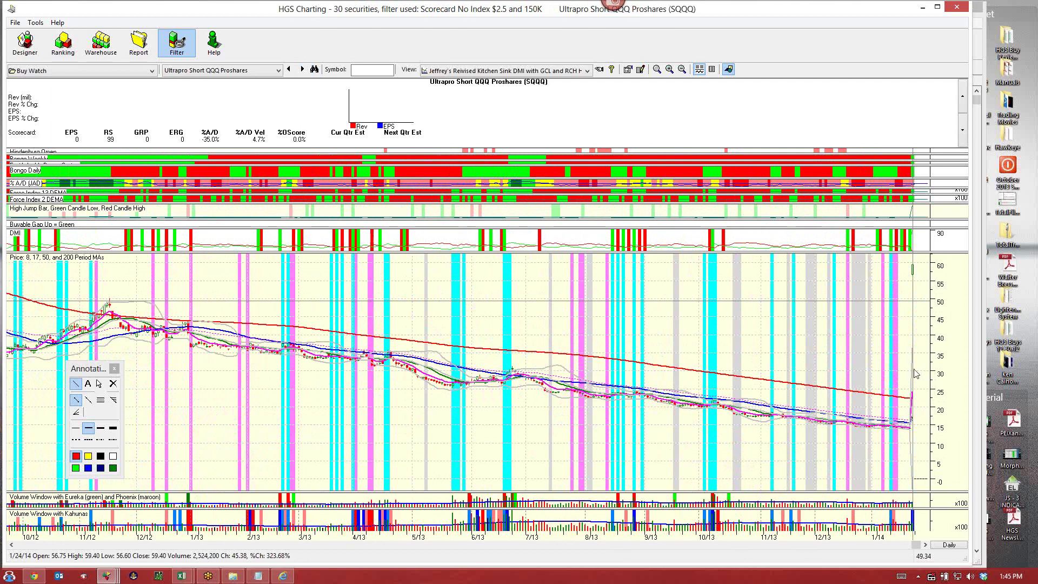
{"action": "left_click_drag", "start_coordinate": [915, 372], "coordinate": [914, 379]}
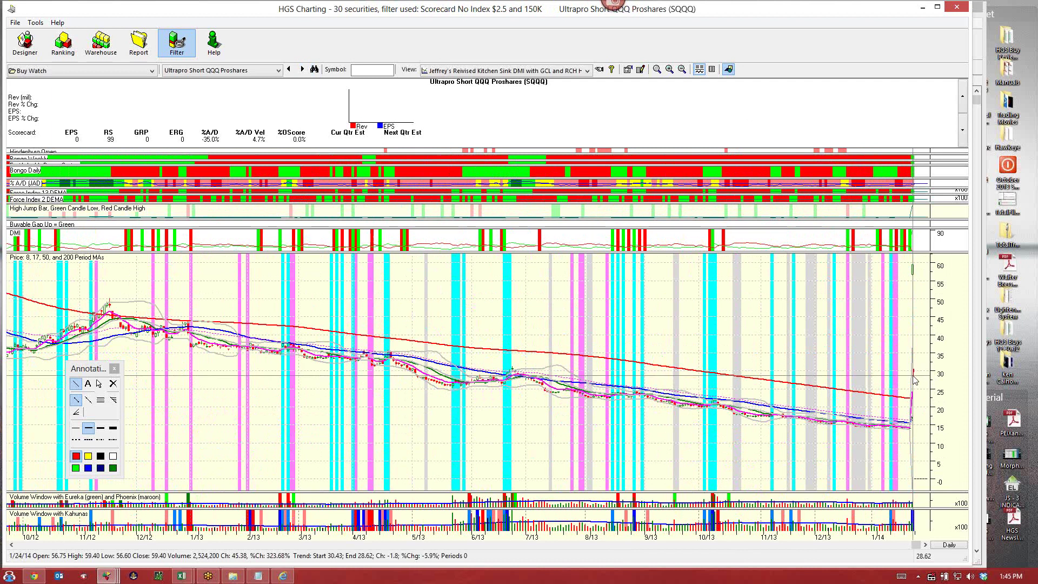
{"action": "left_click_drag", "start_coordinate": [914, 379], "coordinate": [914, 378]}
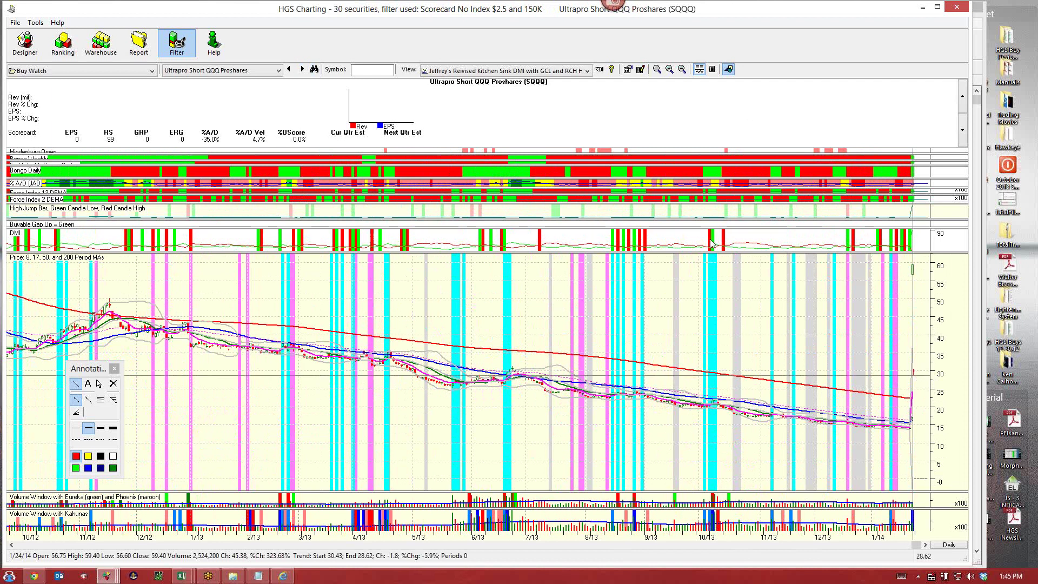
Step: Step through the Ultrashort QQQ, Ultrashort S&P 500, Smallcap Bear 3X Direxion and Central Fund Of Canada charts
{"action": "left_click", "coordinate": [303, 70]}
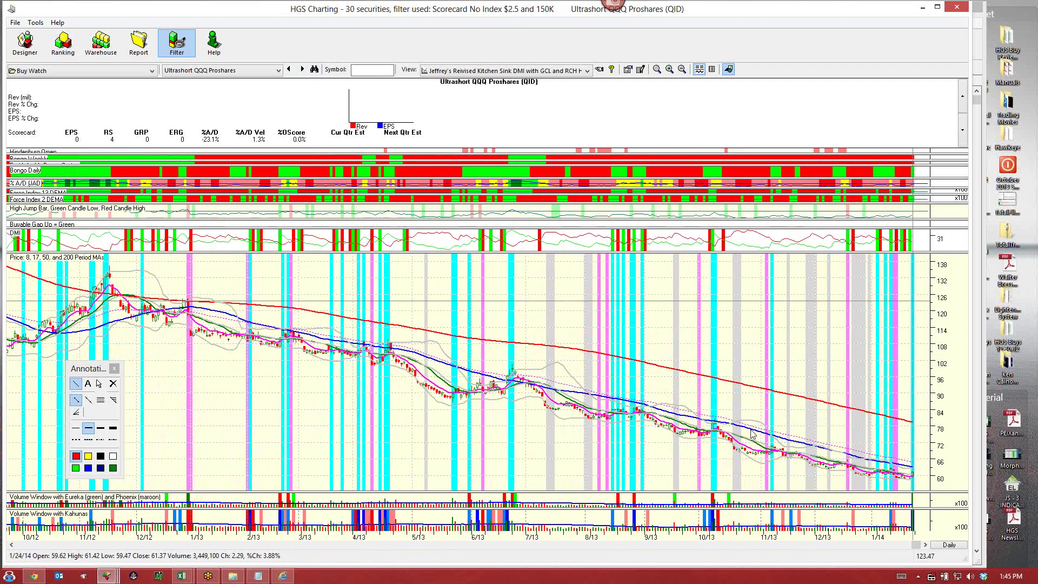
{"action": "left_click", "coordinate": [301, 70]}
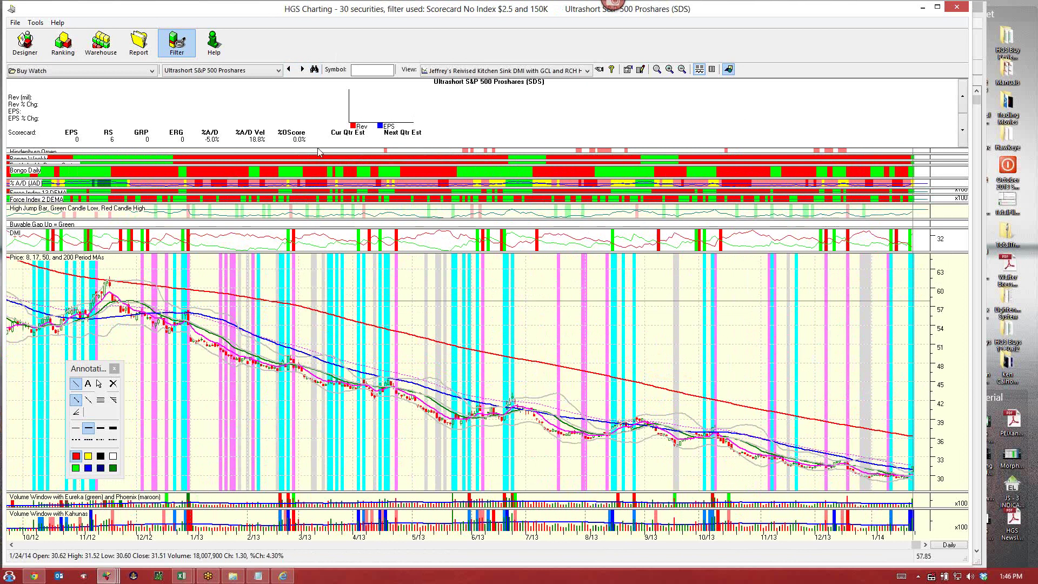
{"action": "left_click", "coordinate": [302, 68]}
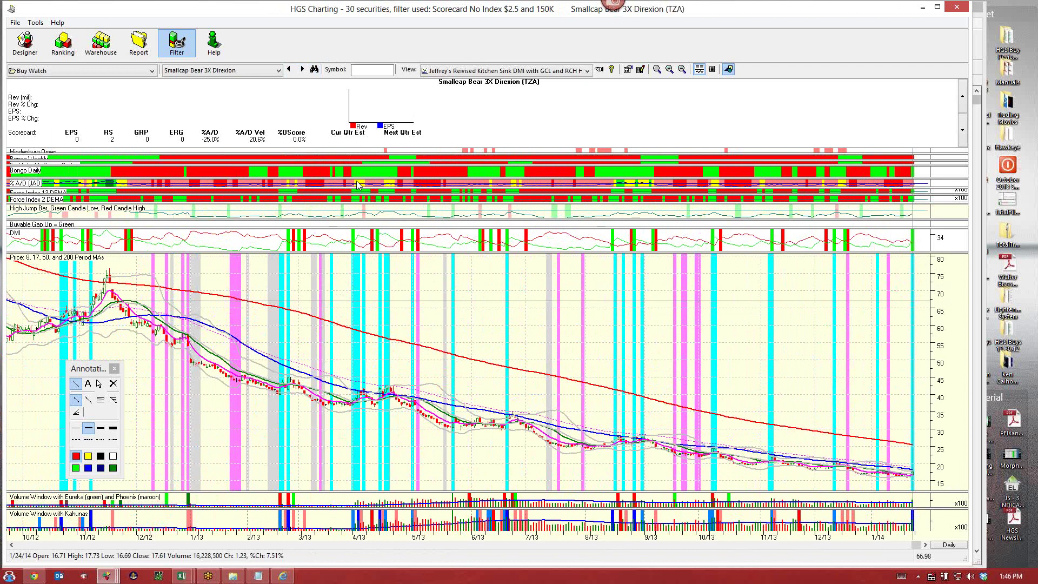
{"action": "left_click", "coordinate": [302, 71]}
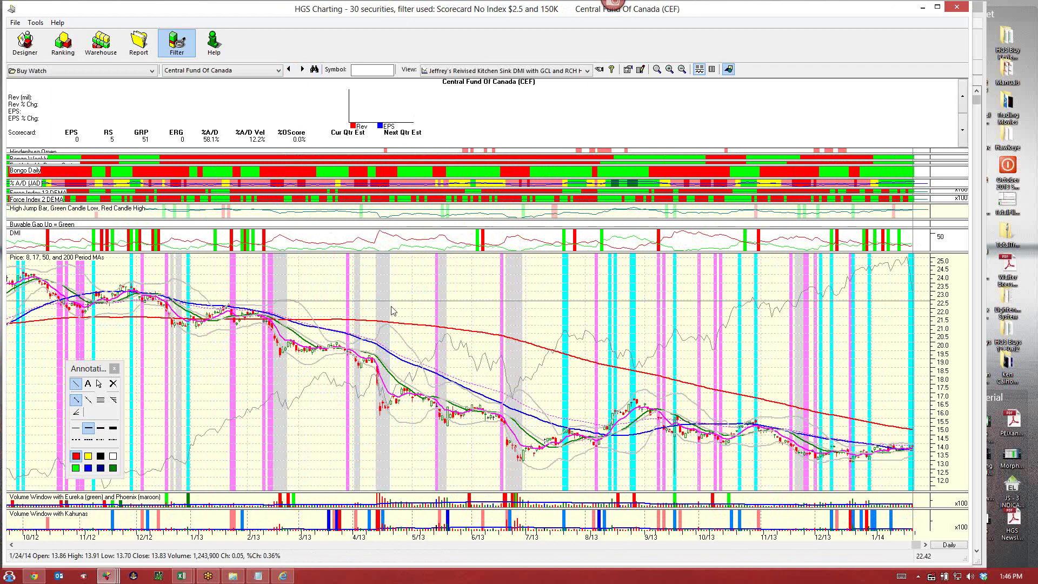
Step: Compare the weekly and daily charts of Central Fund Of Canada and close the chart window
{"action": "left_click", "coordinate": [945, 545]}
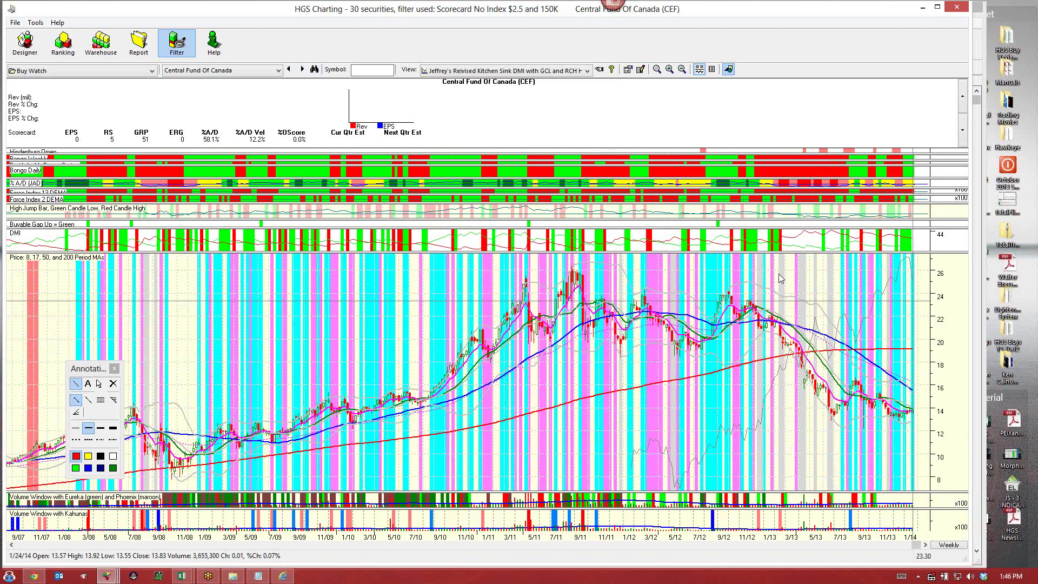
{"action": "left_click", "coordinate": [946, 546]}
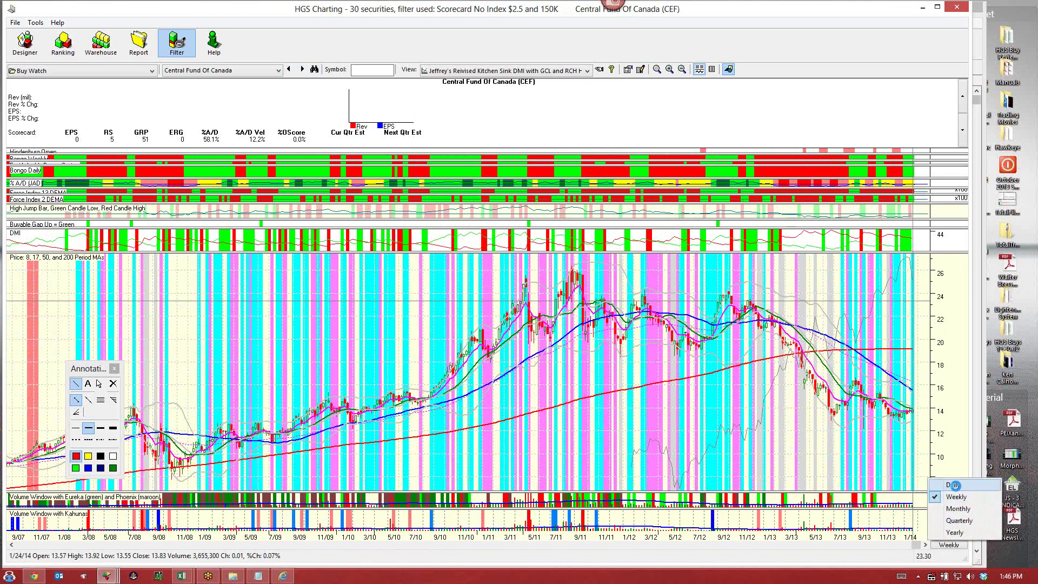
{"action": "left_click", "coordinate": [954, 485]}
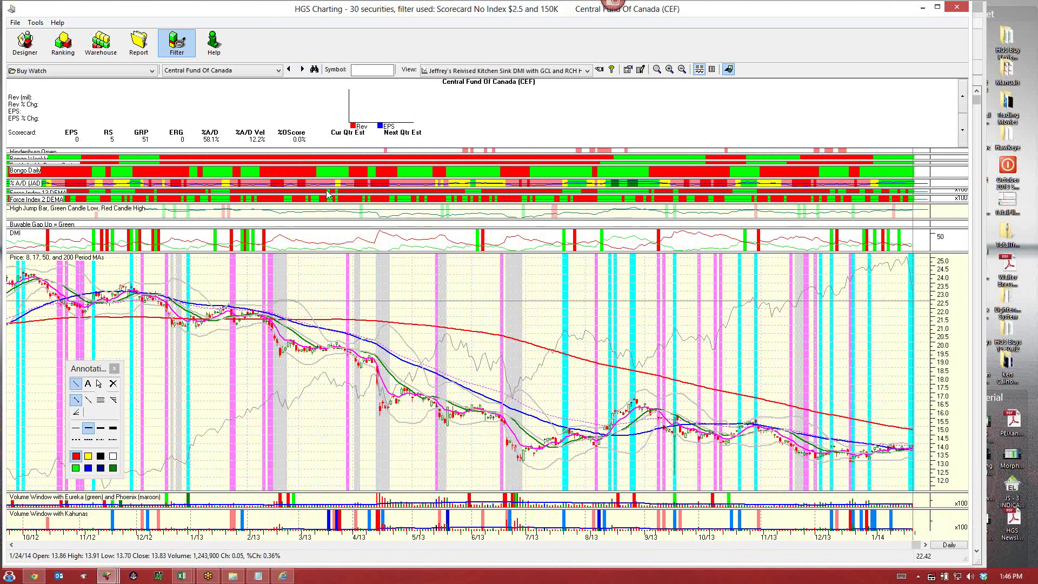
{"action": "left_click", "coordinate": [278, 70]}
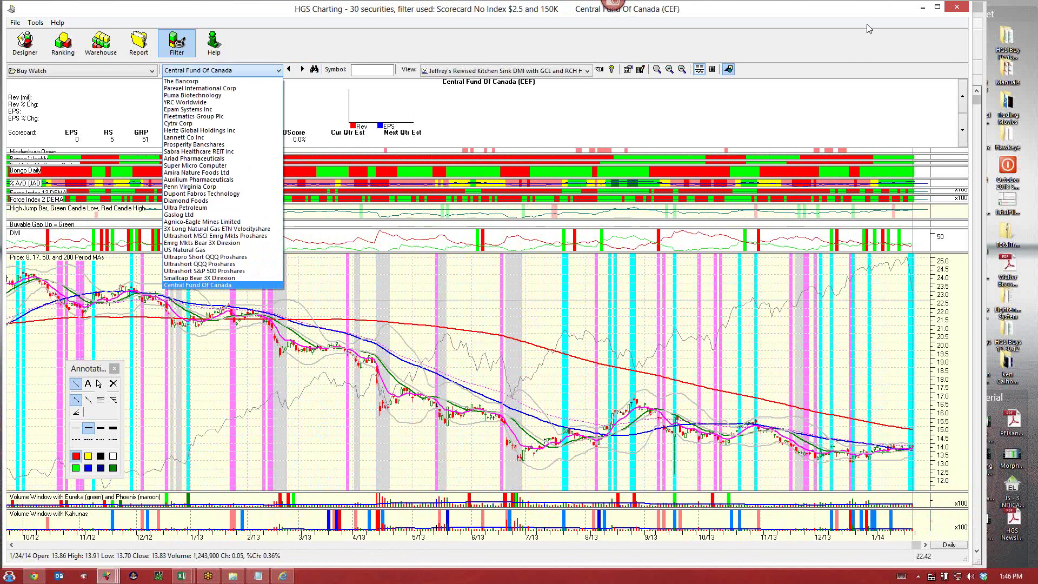
{"action": "left_click", "coordinate": [955, 10]}
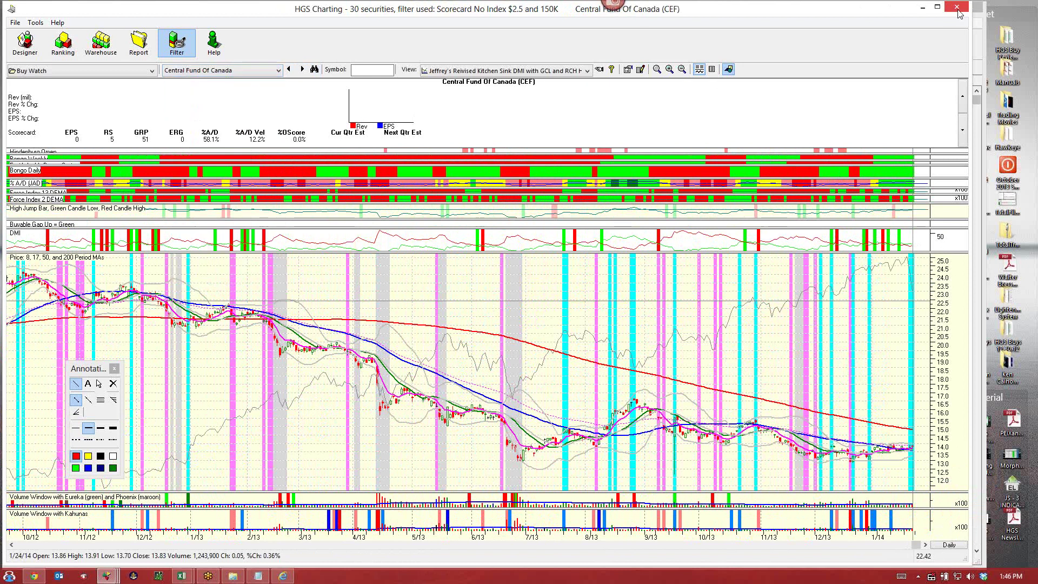
Step: Close the Central Fund Of Canada chart and load the "Sell Watch" group in the Warehouse
{"action": "left_click", "coordinate": [956, 7]}
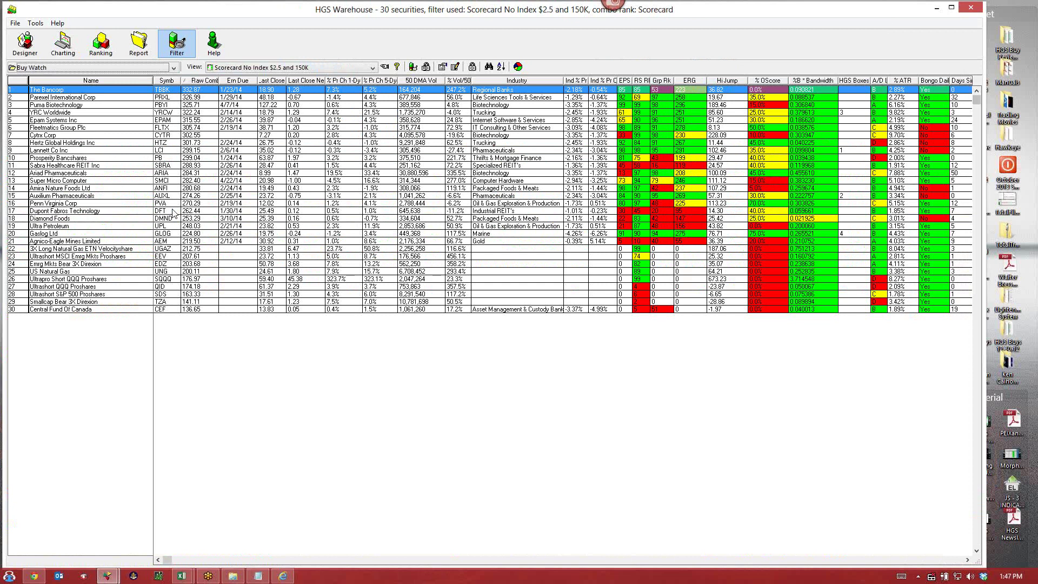
{"action": "left_click", "coordinate": [85, 70]}
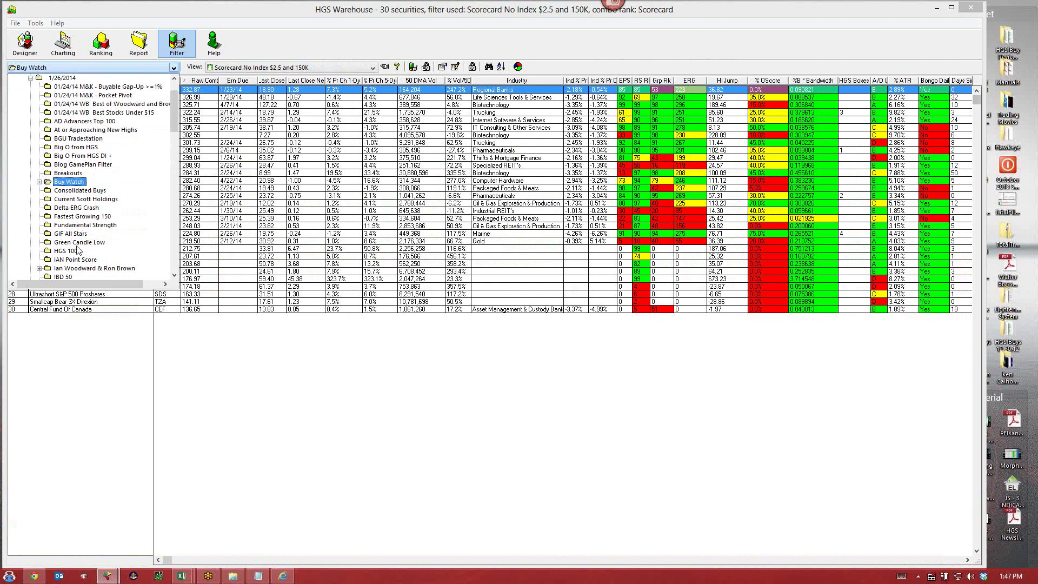
{"action": "scroll", "coordinate": [79, 249], "scroll_direction": "down", "scroll_amount": 2}
{"action": "scroll", "coordinate": [78, 249], "scroll_direction": "down", "scroll_amount": 11}
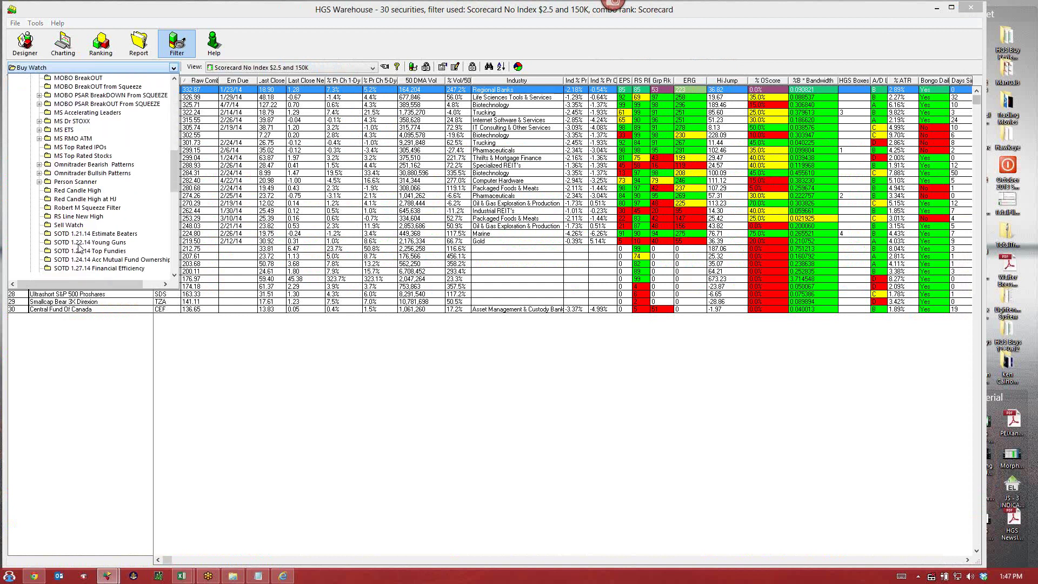
{"action": "left_click", "coordinate": [81, 216]}
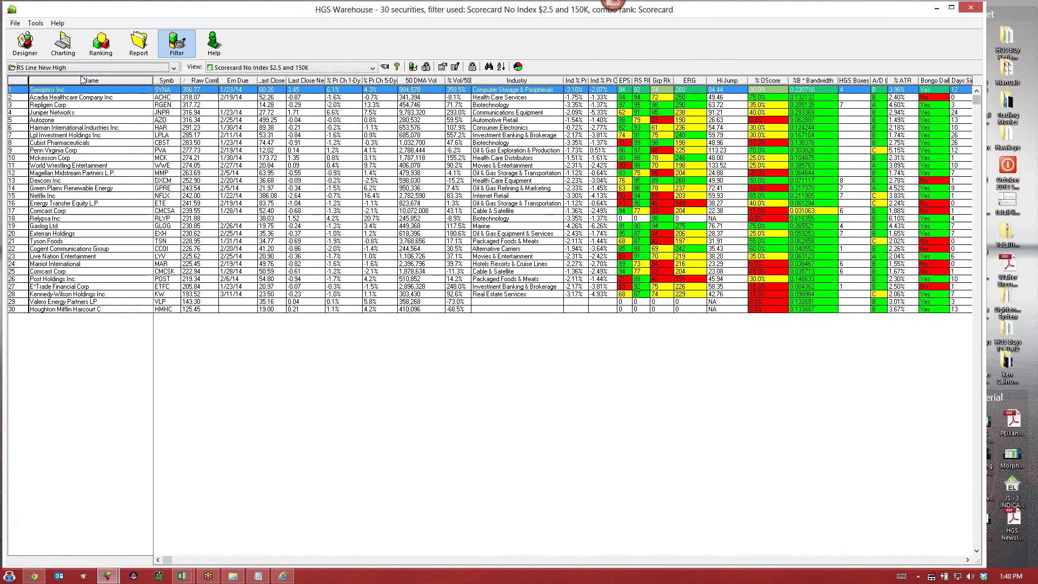
{"action": "left_click", "coordinate": [87, 225]}
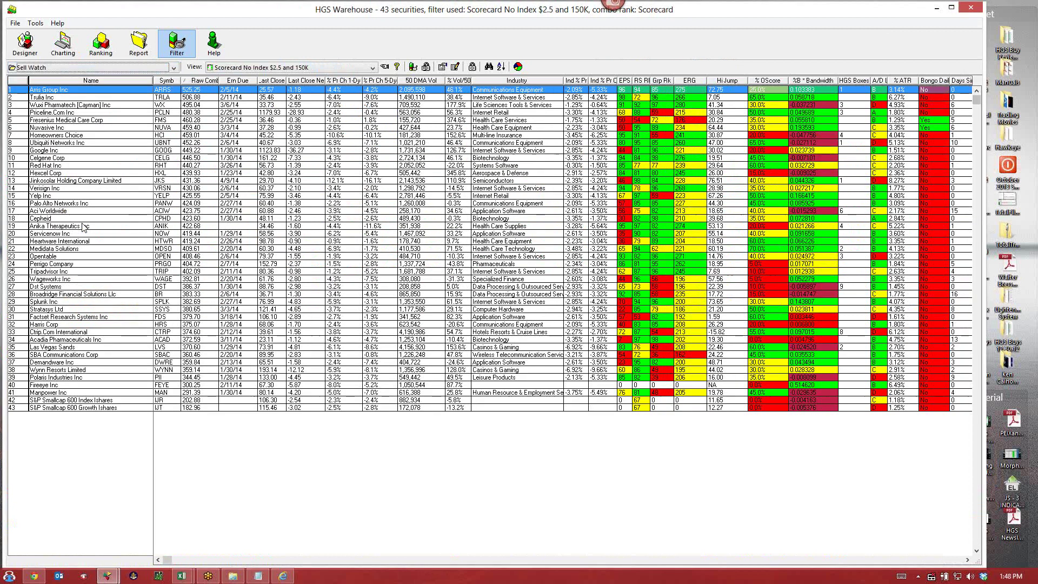
Step: Chart Arris Group Inc and advance through Trulia Inc and Wuxi Pharmatech to Priceline.Com Inc
{"action": "double_click", "coordinate": [54, 91]}
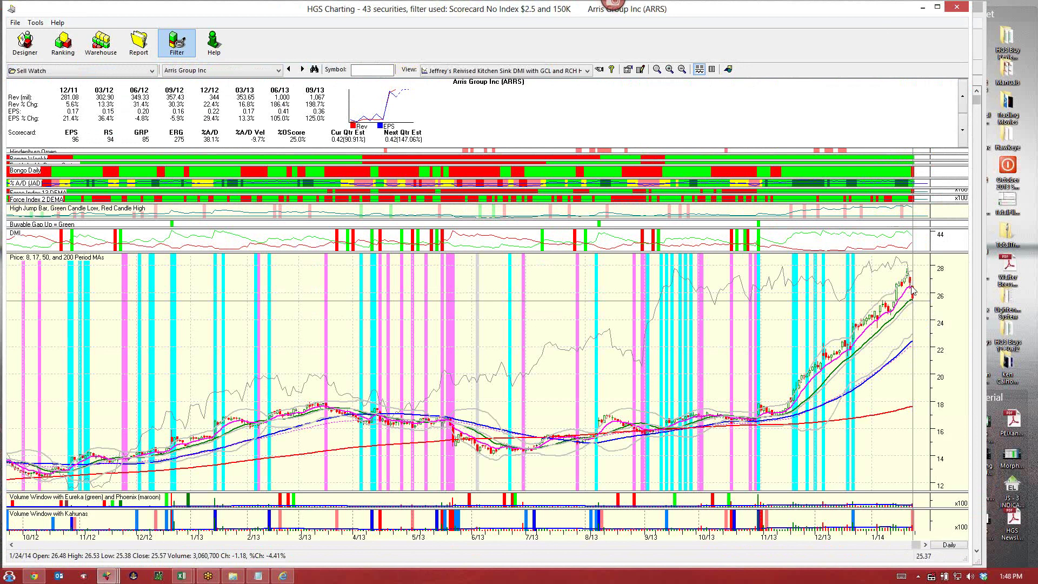
{"action": "left_click", "coordinate": [302, 70]}
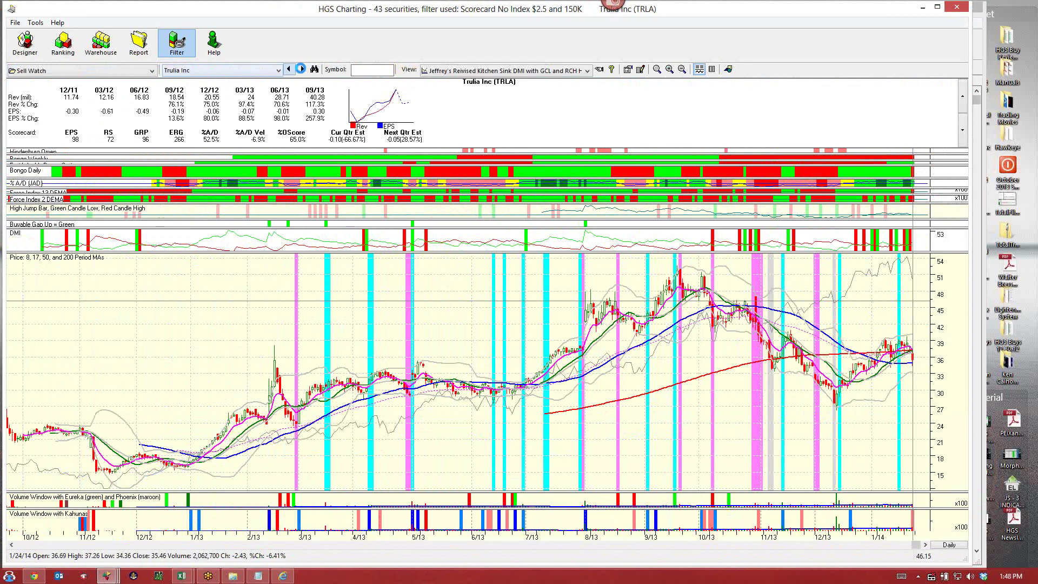
{"action": "left_click", "coordinate": [301, 69]}
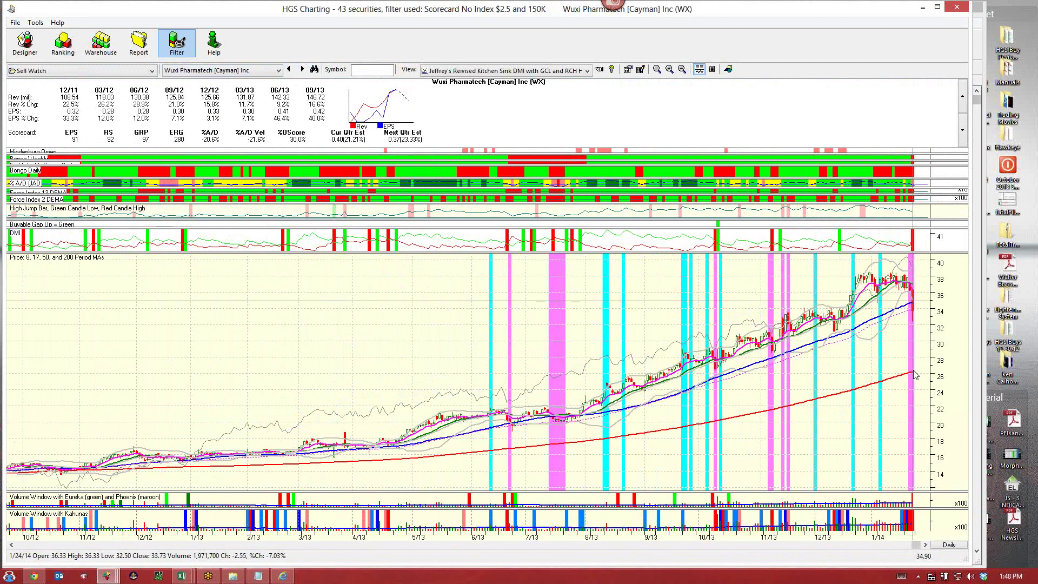
{"action": "left_click", "coordinate": [301, 69]}
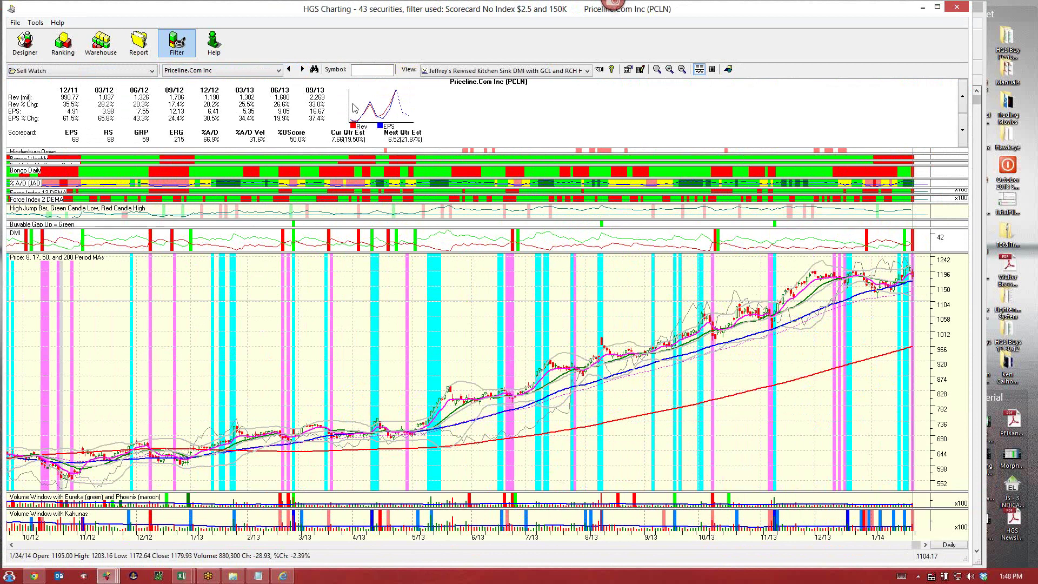
Step: View the Priceline.Com Inc chart in the weekly period and return it to daily
{"action": "left_click", "coordinate": [951, 544]}
{"action": "left_click", "coordinate": [951, 496]}
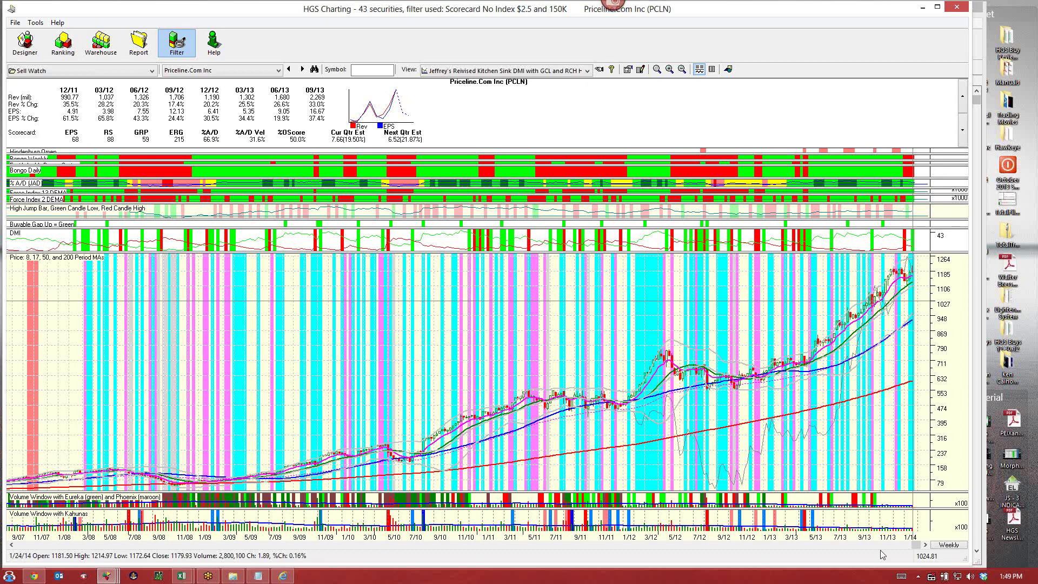
{"action": "left_click", "coordinate": [949, 545]}
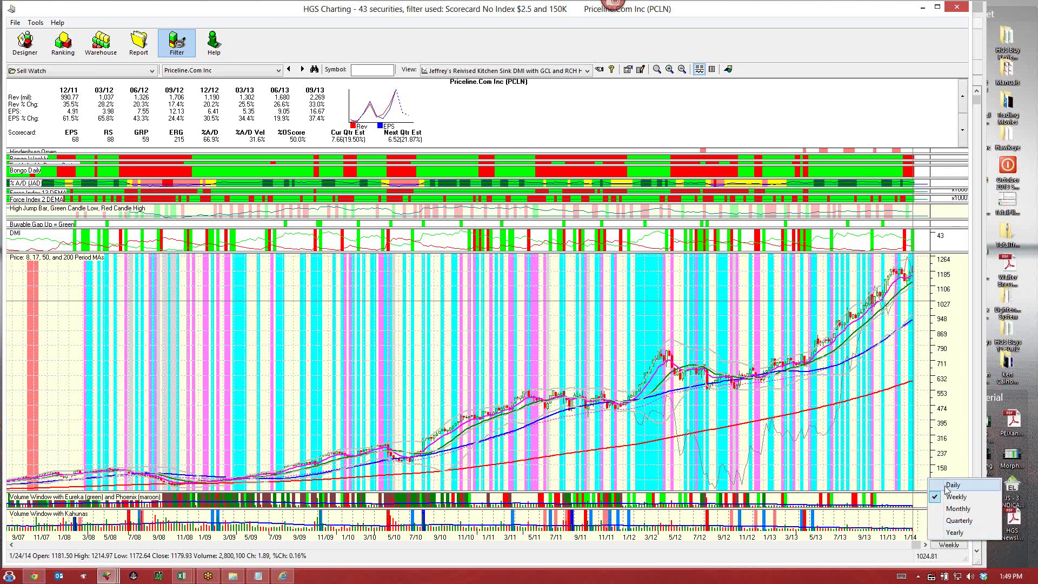
{"action": "left_click", "coordinate": [947, 485]}
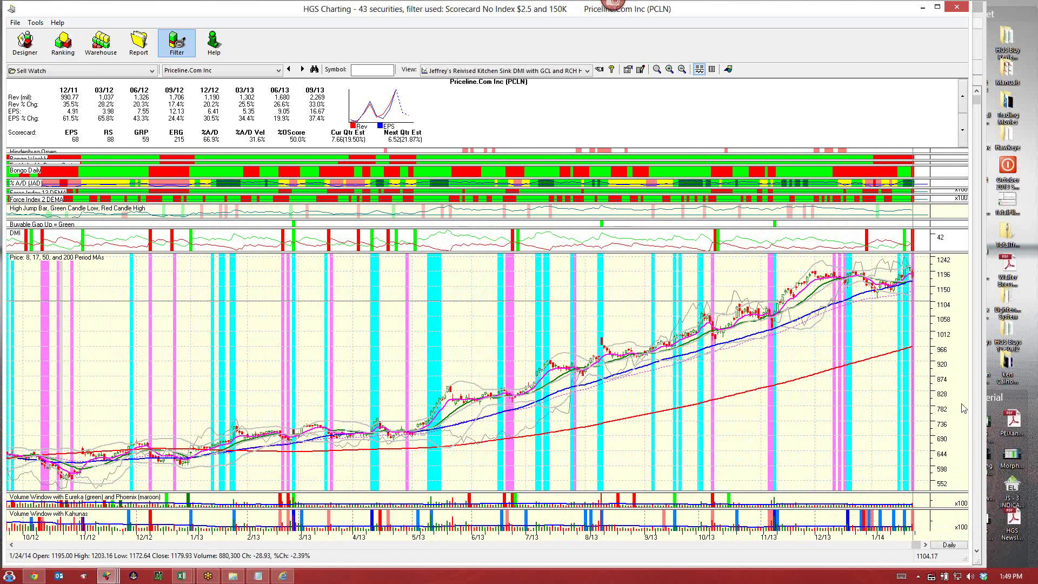
Step: Step through the Fresenius Medical Care Corp and Nuvasive Inc charts and jump to Jinkosolar Holding Company Limited
{"action": "left_click", "coordinate": [302, 68]}
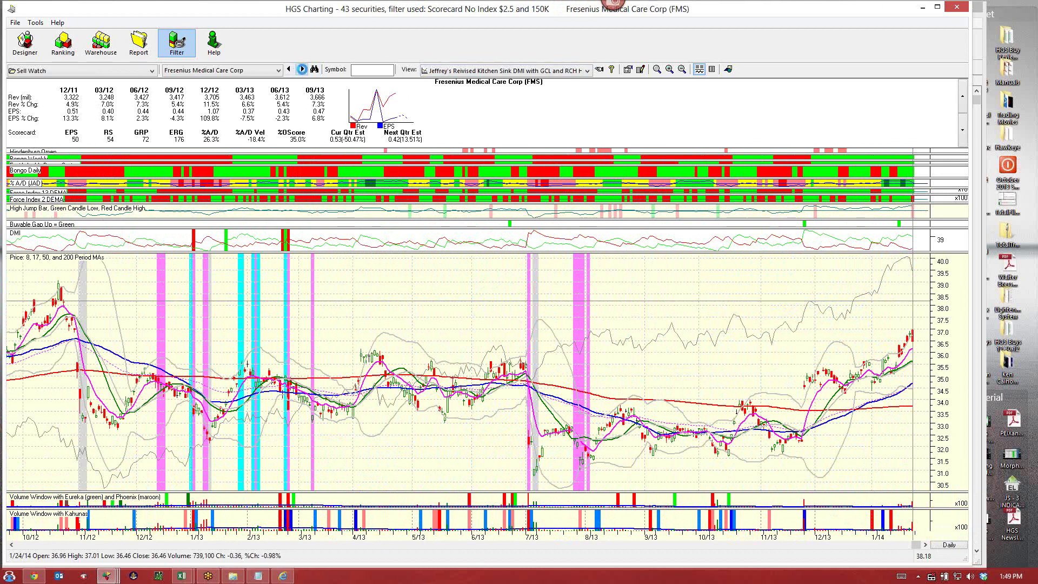
{"action": "left_click", "coordinate": [302, 69]}
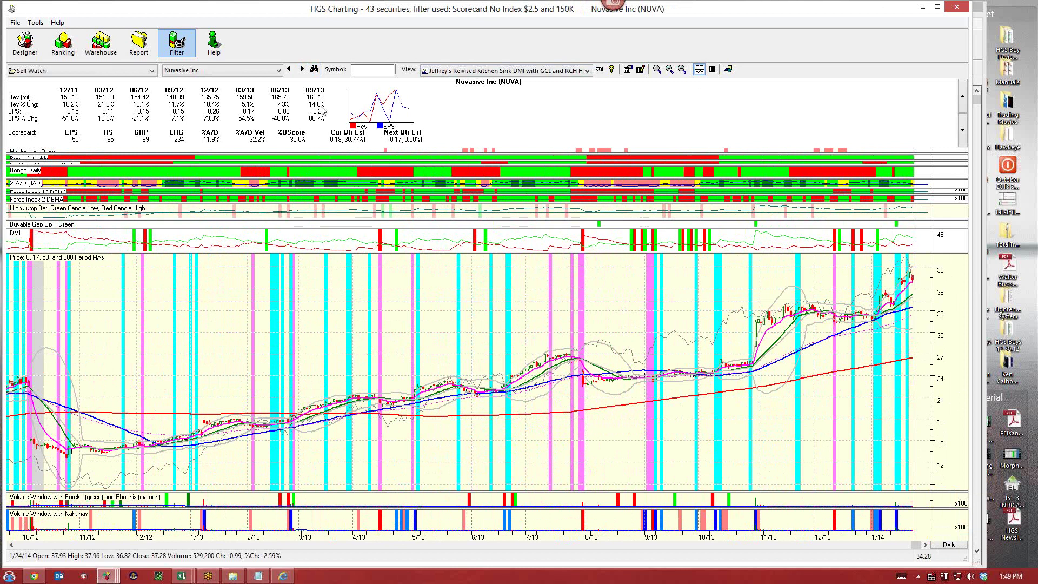
{"action": "left_click", "coordinate": [264, 71]}
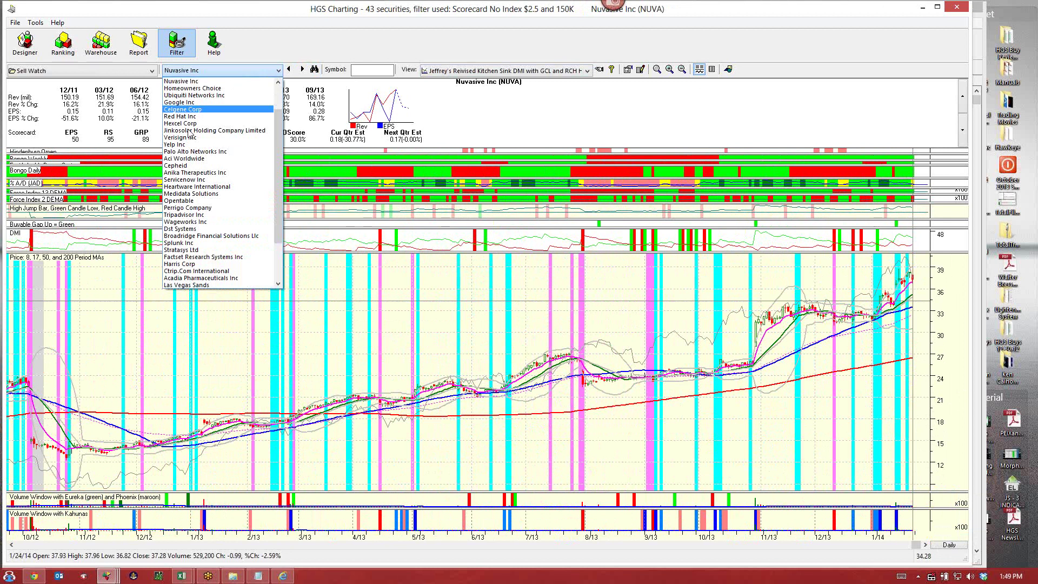
{"action": "left_click", "coordinate": [188, 131]}
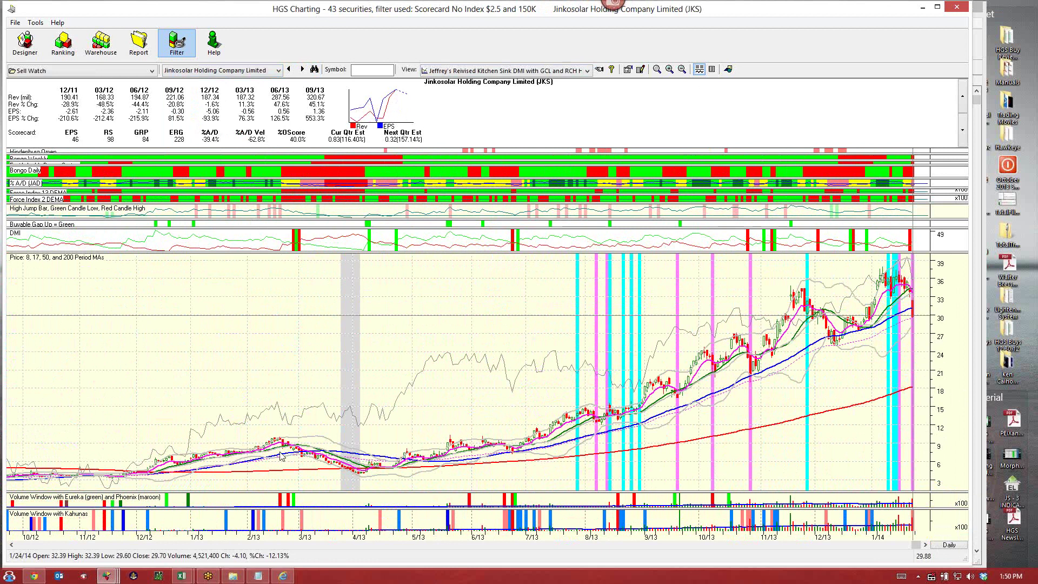
Step: View the charts of Splunk Inc, Stratasys Ltd and Las Vegas Sands from the Sell Watch group
{"action": "left_click", "coordinate": [278, 72]}
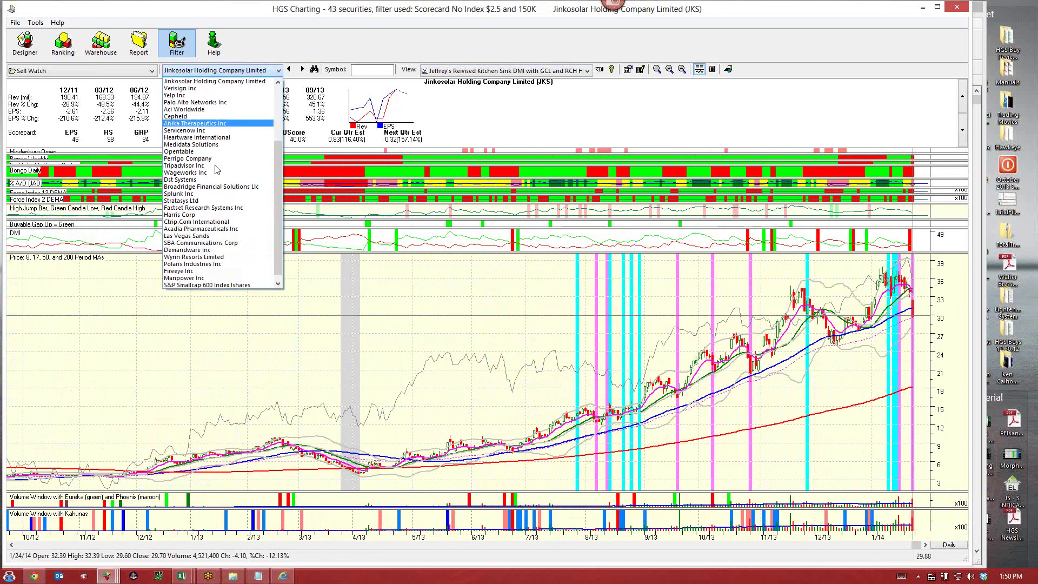
{"action": "left_click", "coordinate": [198, 195]}
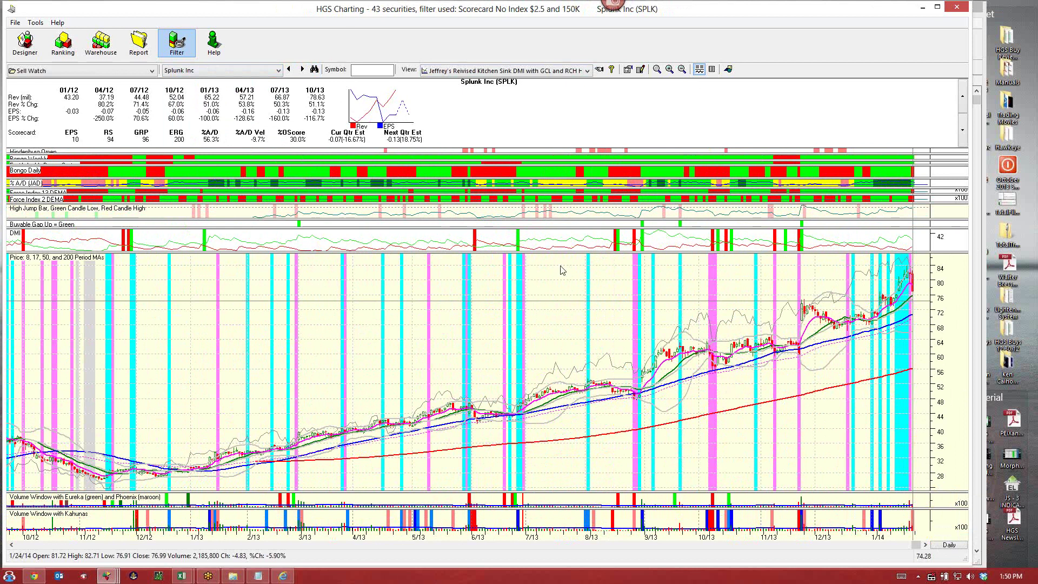
{"action": "left_click", "coordinate": [278, 71]}
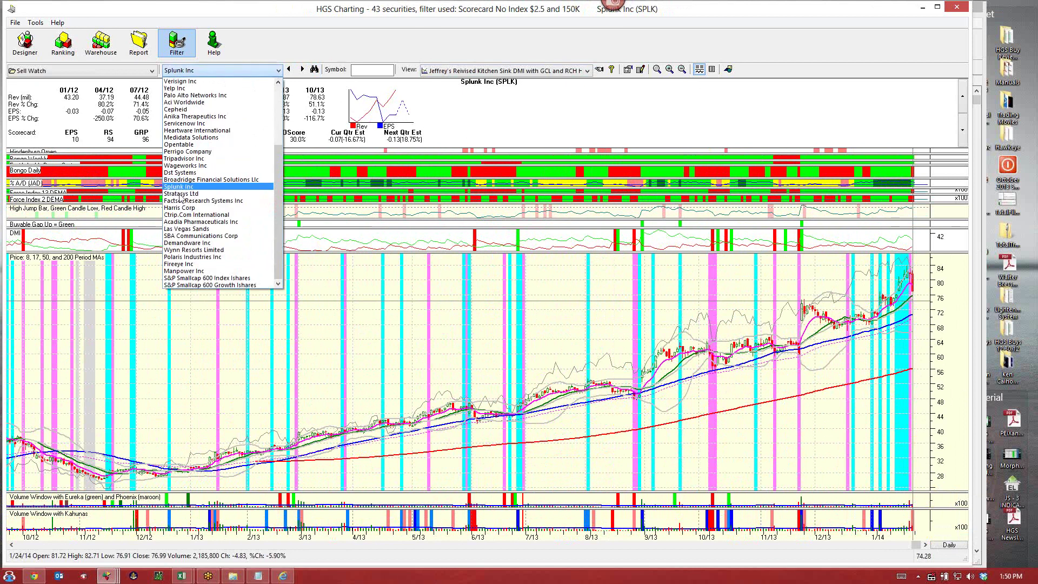
{"action": "left_click", "coordinate": [175, 194]}
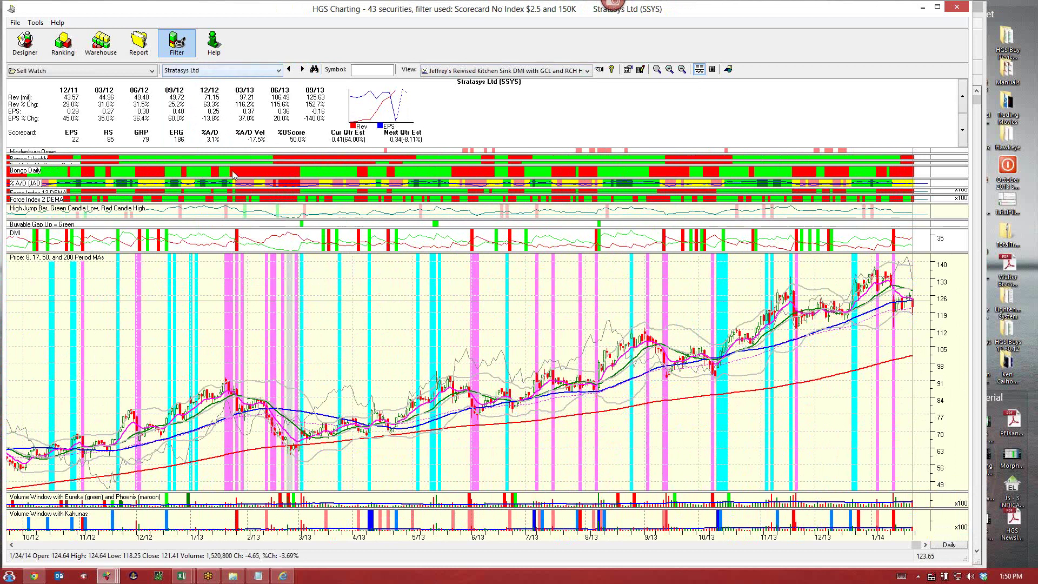
{"action": "left_click", "coordinate": [279, 71]}
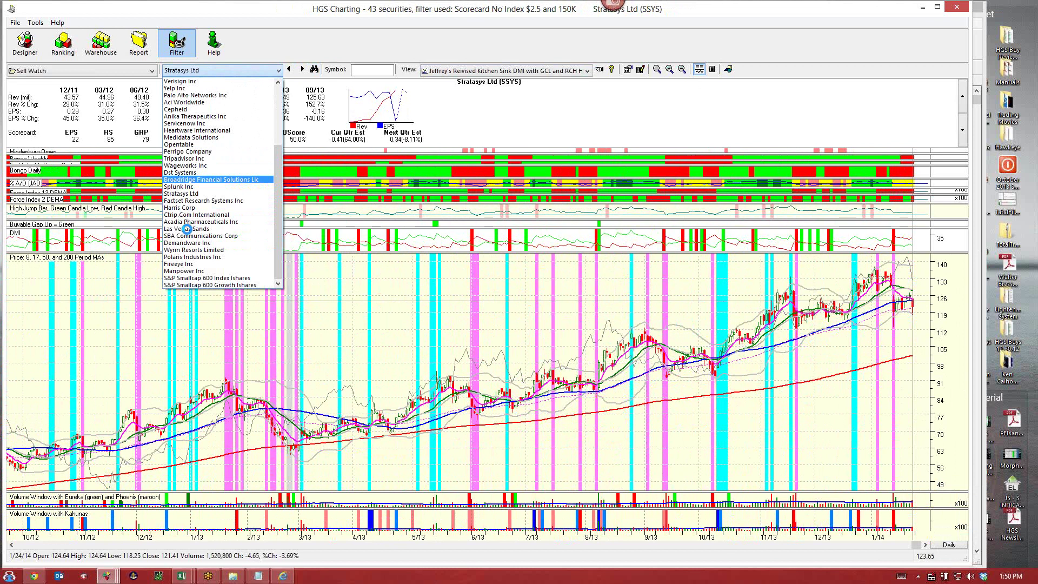
{"action": "left_click", "coordinate": [187, 229]}
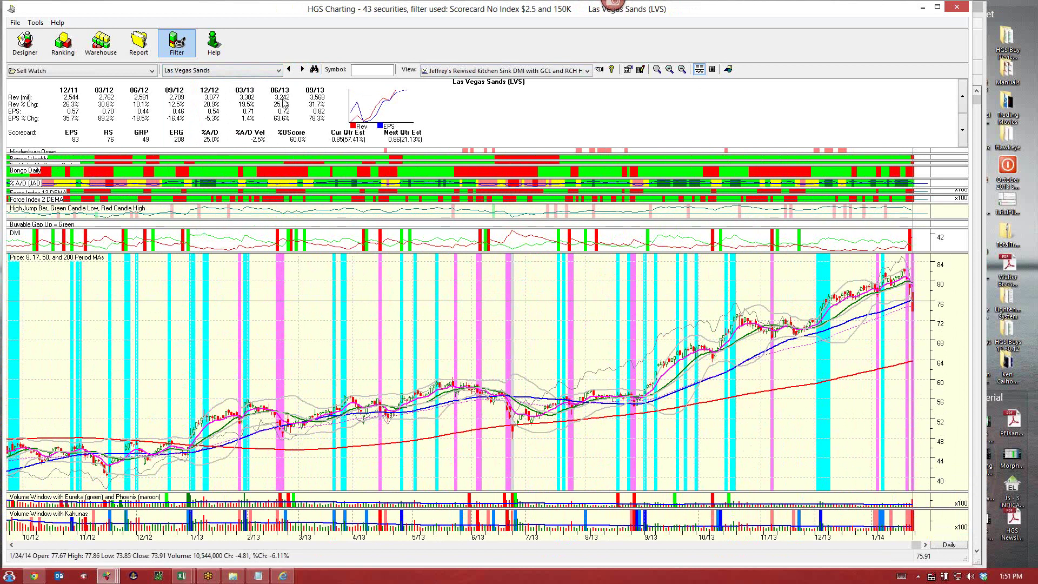
Step: View the Wynn Resorts Limited and Polaris Industries Inc charts, including the second section of Polaris's fundamental data
{"action": "left_click", "coordinate": [279, 70]}
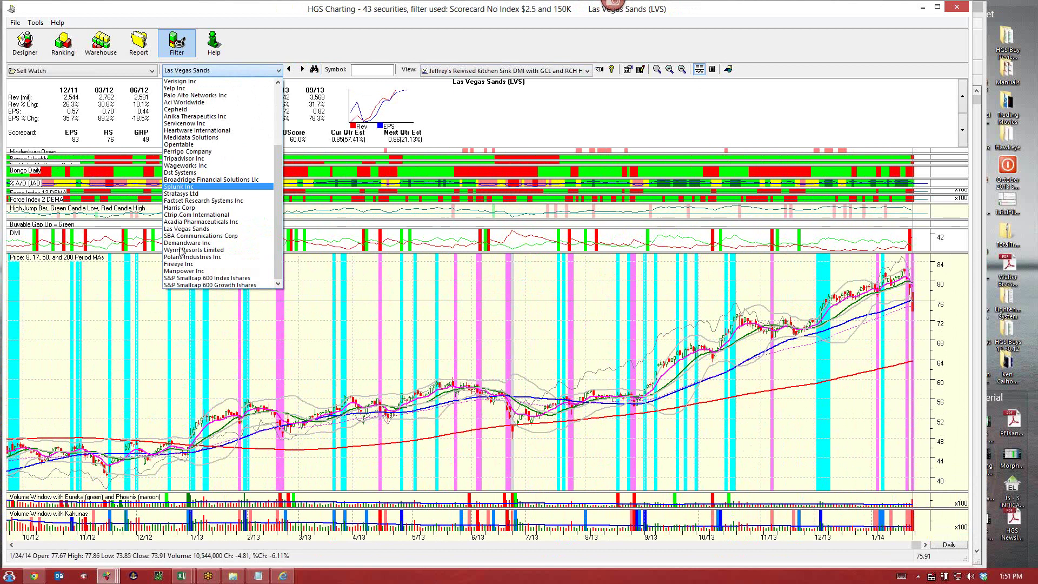
{"action": "key", "text": "Return"}
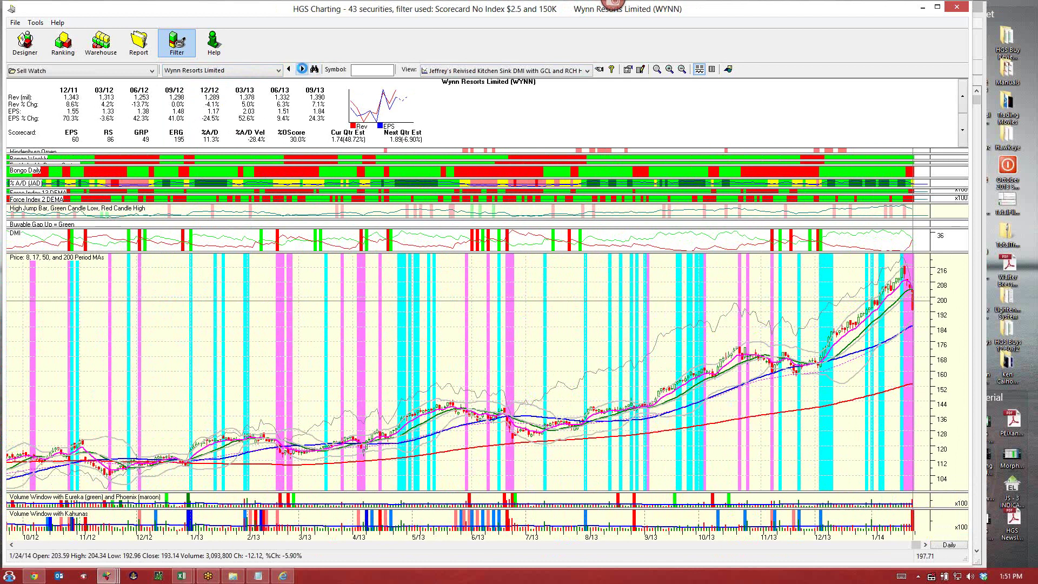
{"action": "left_click", "coordinate": [301, 69]}
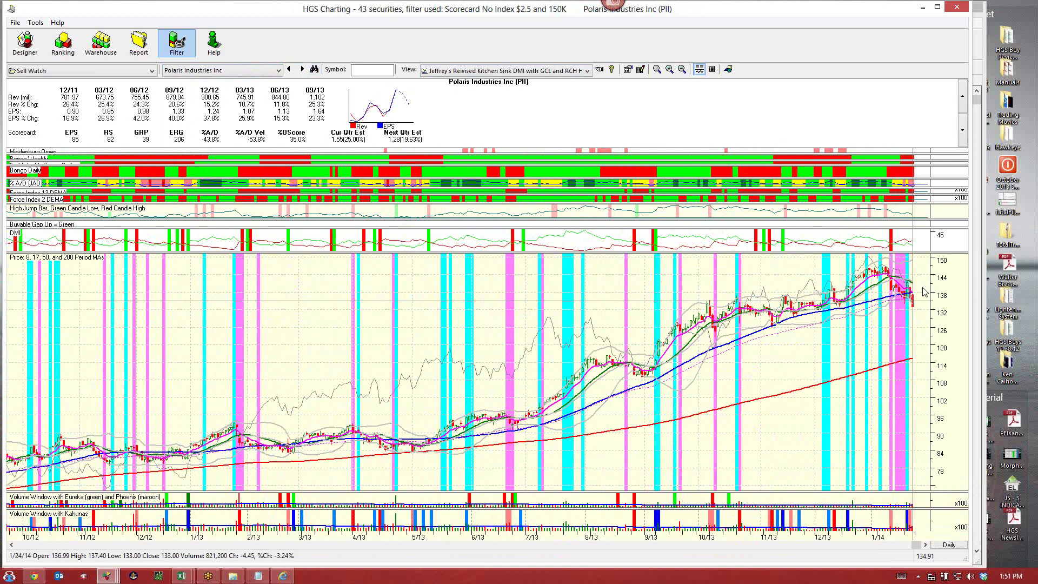
{"action": "left_click", "coordinate": [966, 128]}
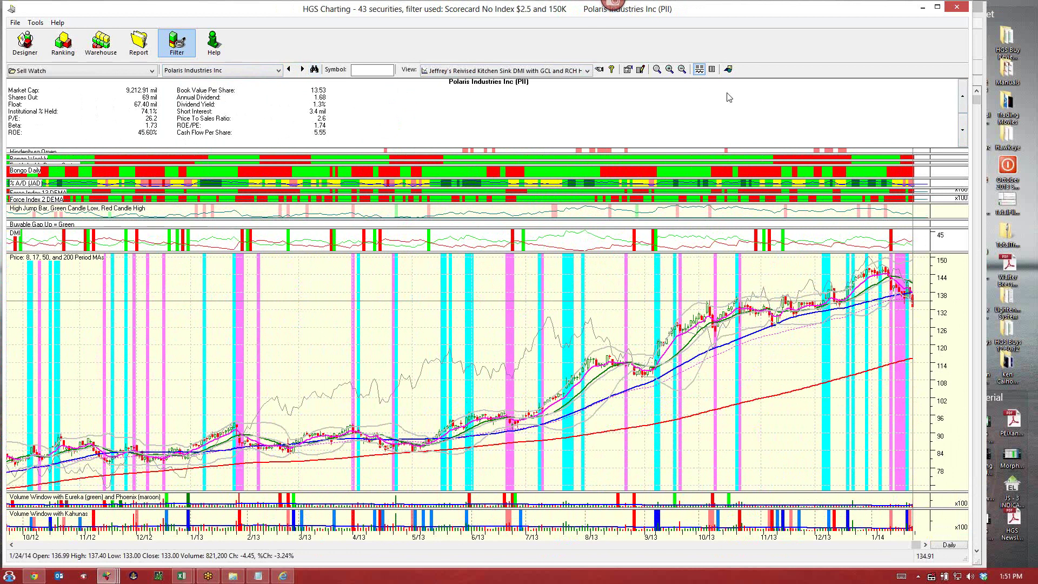
{"action": "left_click", "coordinate": [962, 130]}
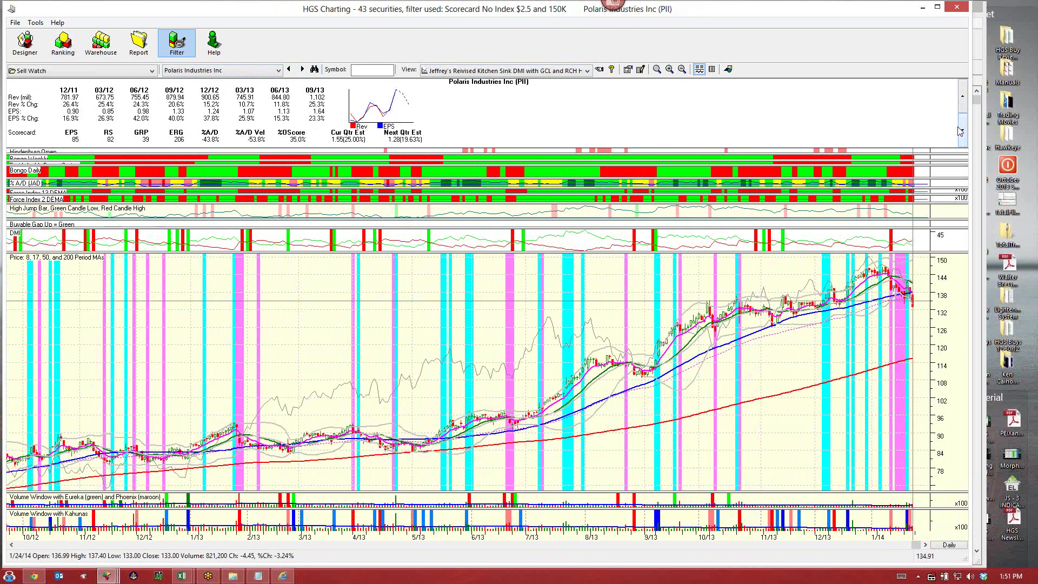
Step: View the Fireeye Inc and S&P Smallcap 600 Growth Ishares charts and close the chart window
{"action": "left_click", "coordinate": [278, 71]}
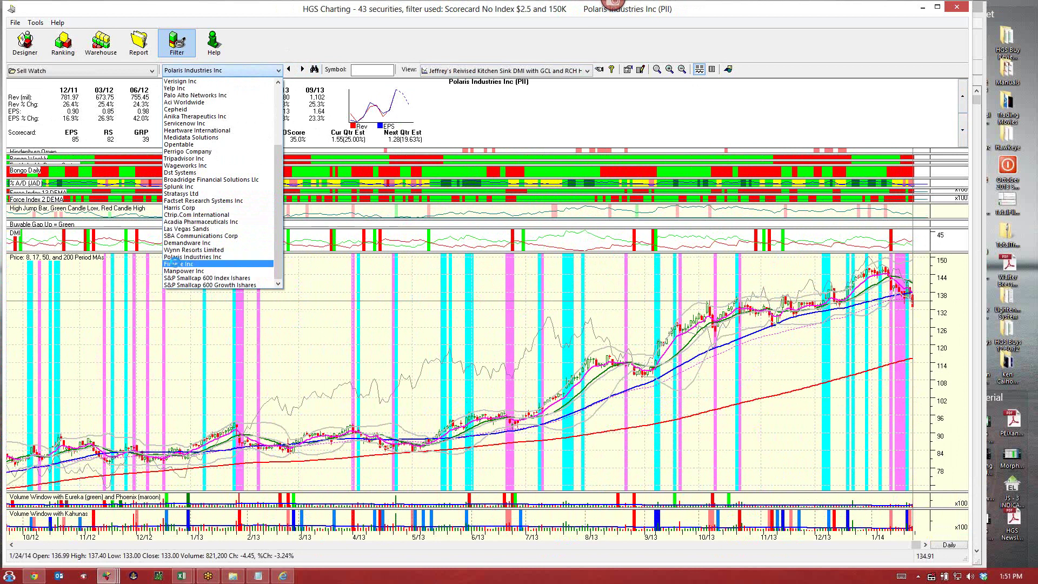
{"action": "left_click", "coordinate": [174, 263]}
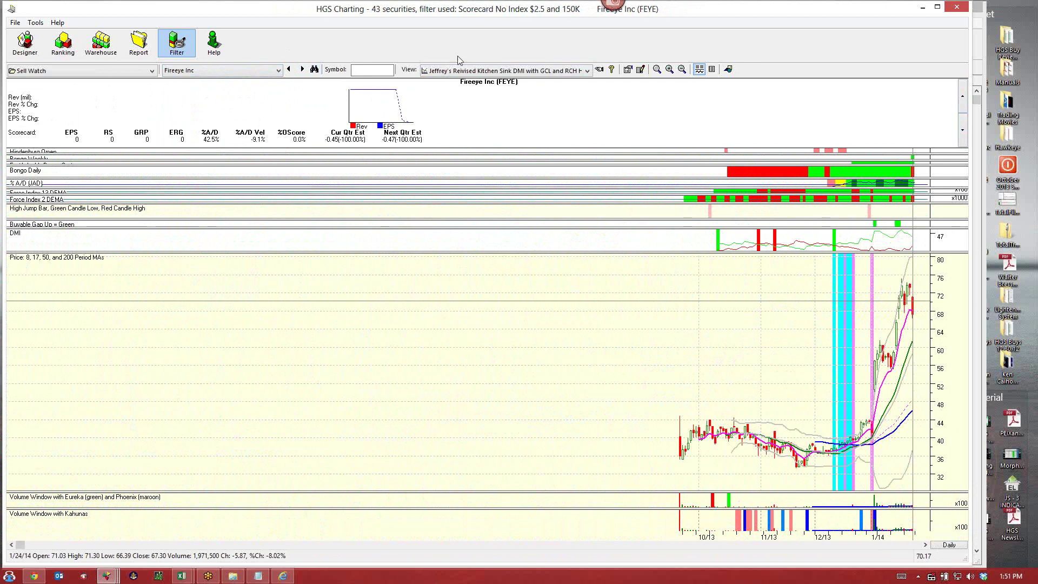
{"action": "left_click", "coordinate": [276, 72]}
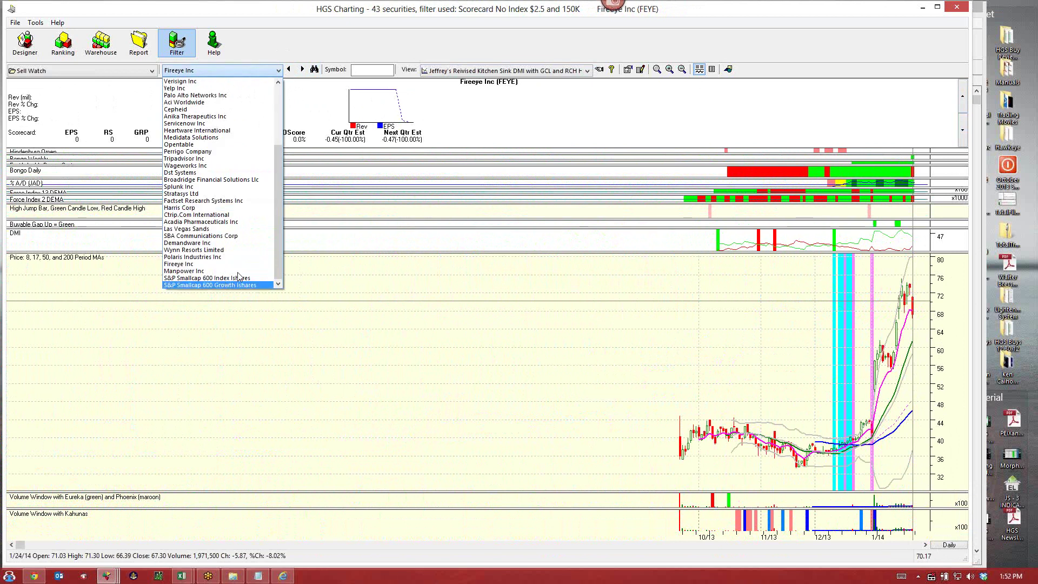
{"action": "left_click", "coordinate": [227, 286]}
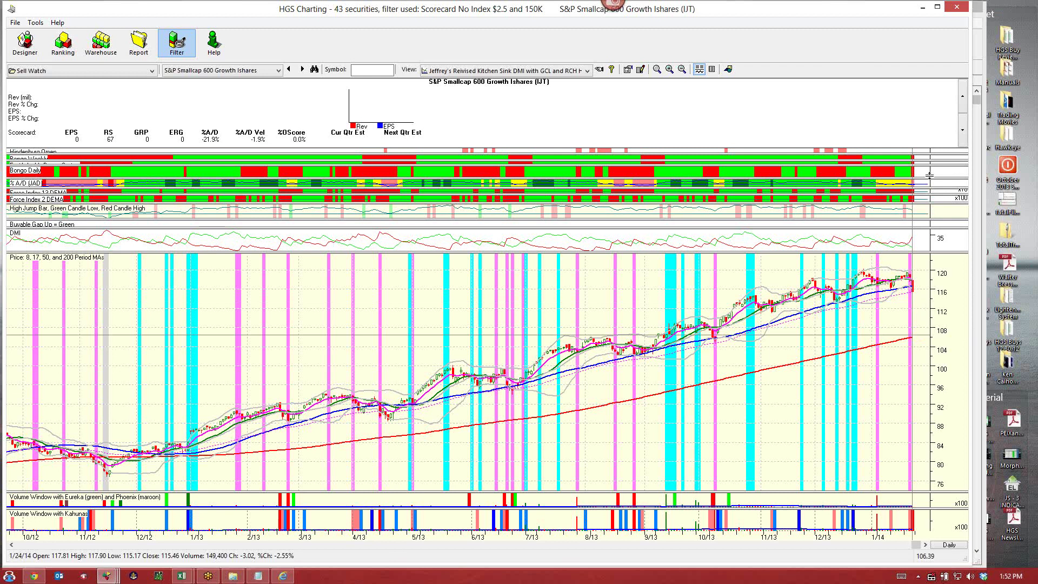
{"action": "left_click", "coordinate": [953, 7]}
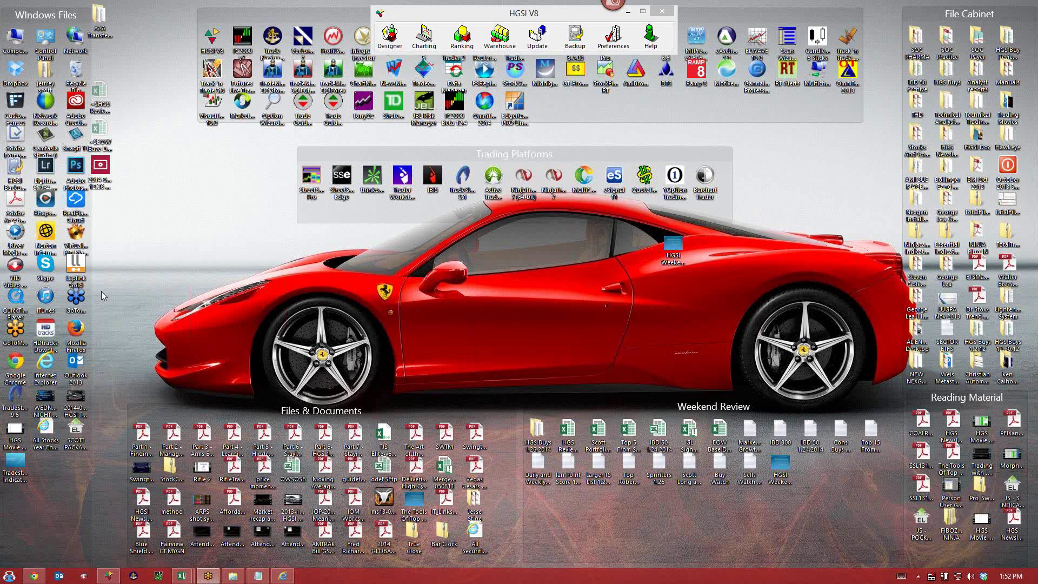
Step: Switch to the Notepad text document, widen its window and place the cursor below the registration link
{"action": "left_click", "coordinate": [257, 576]}
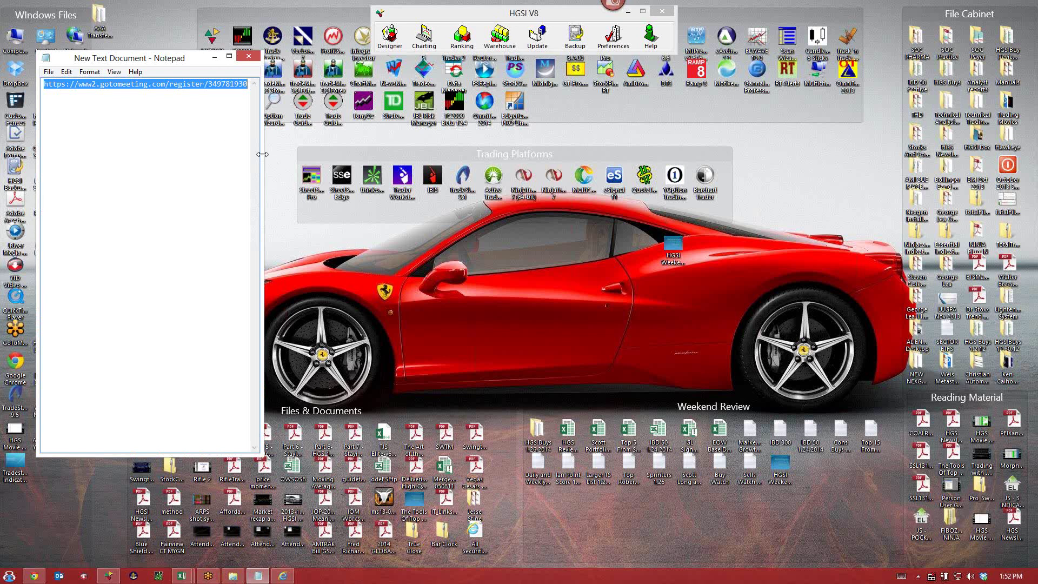
{"action": "left_click_drag", "start_coordinate": [260, 154], "coordinate": [518, 157]}
{"action": "left_click", "coordinate": [227, 136]}
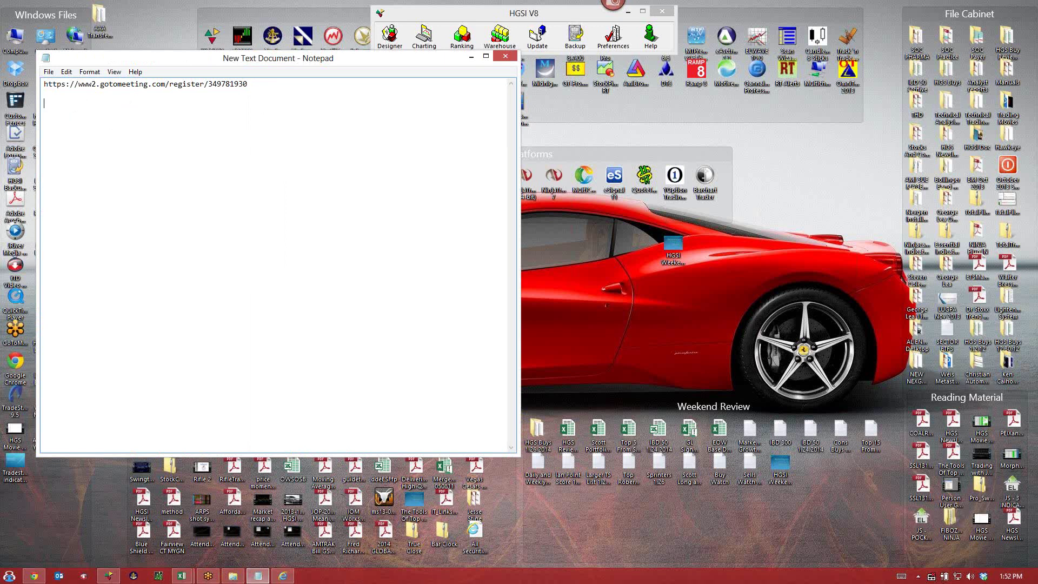
Step: Add the lines "9am" and "capture market opening" to the note, separated by a blank line
{"action": "type", "text": "9am"}
{"action": "key", "text": "Return"}
{"action": "key", "text": "Return"}
{"action": "type", "text": "capture makeit"}
{"action": "key", "text": "BackSpace"}
{"action": "key", "text": "BackSpace"}
{"action": "key", "text": "BackSpace"}
{"action": "type", "text": "ket opening"}
{"action": "left_click", "coordinate": [912, 101]}
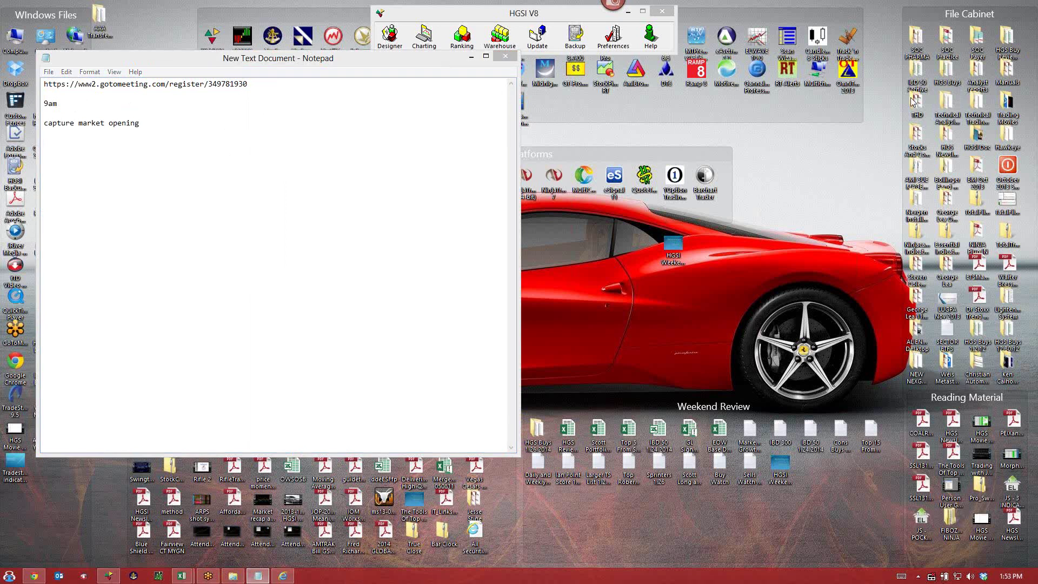